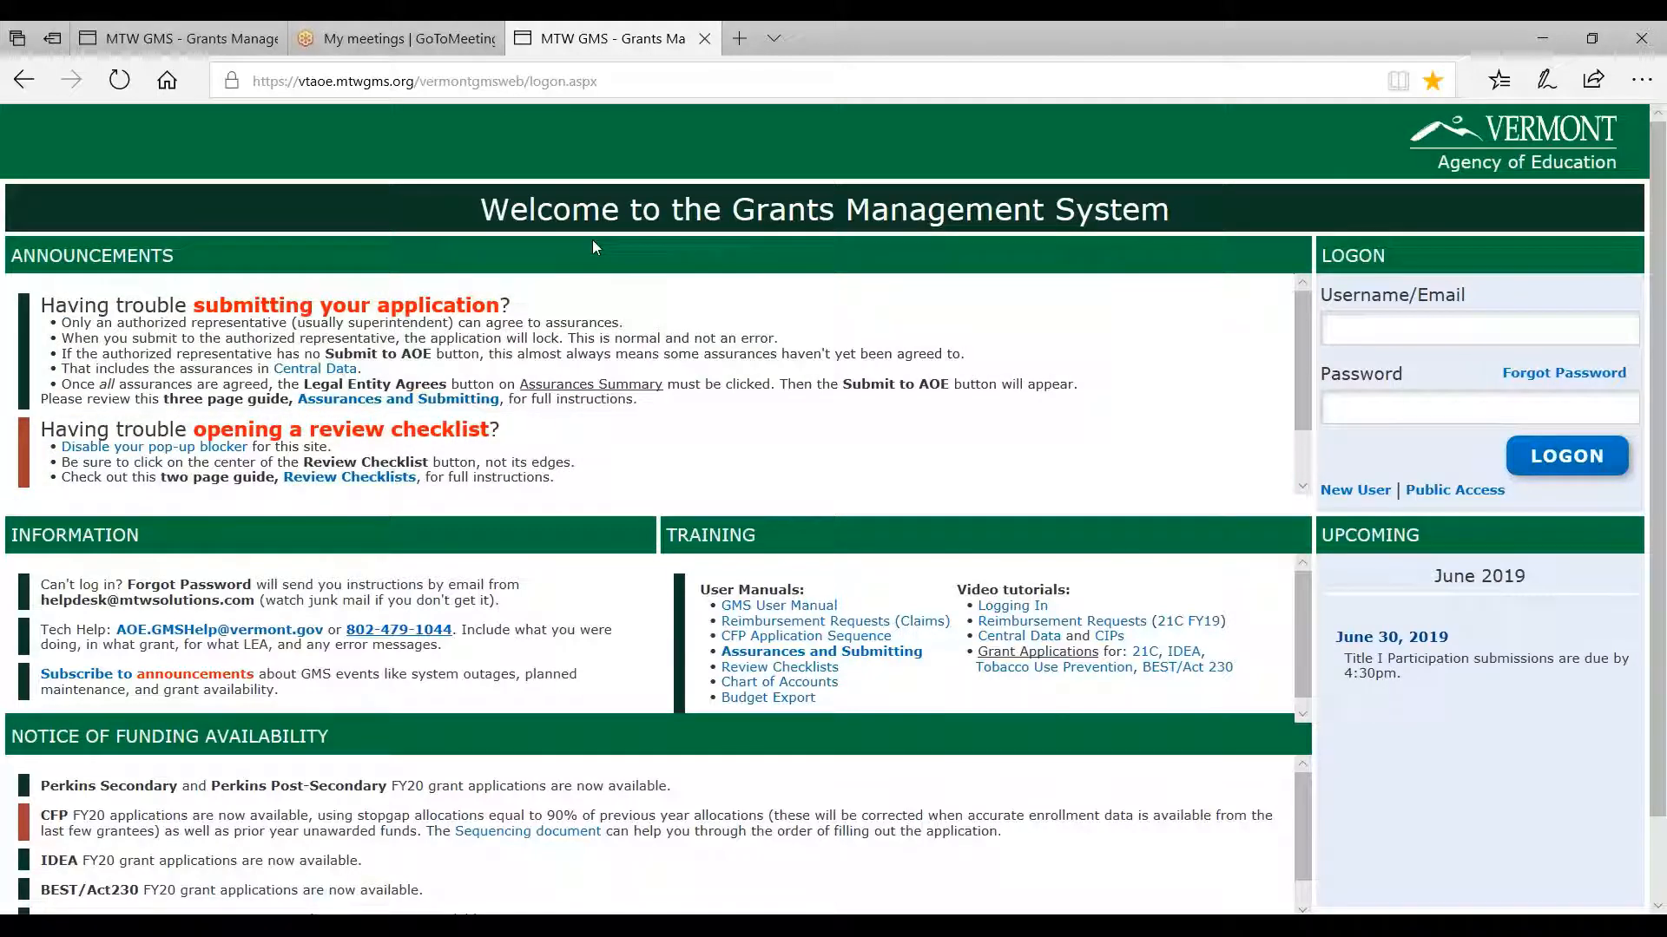
- Switch to the test environment's logon page and log on with the account's username and password
{"action": "left_click", "coordinate": [199, 43]}
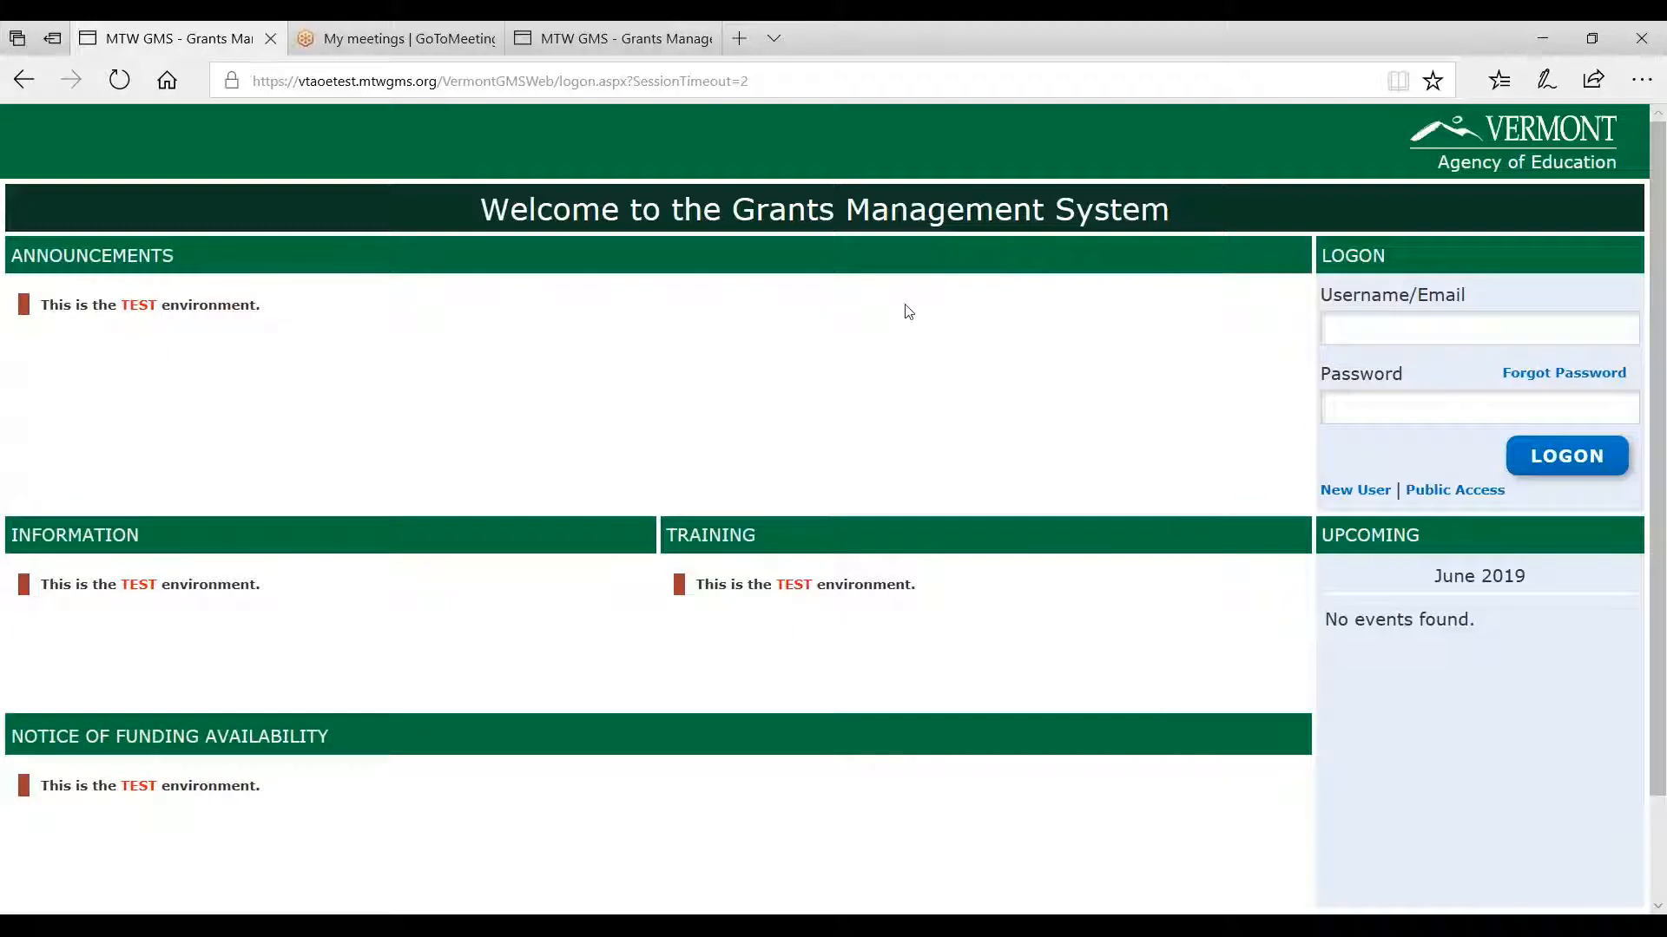
{"action": "left_click", "coordinate": [1406, 330]}
{"action": "type", "text": "AOE-Testing"}
{"action": "key", "text": "Tab"}
{"action": "type", "text": "•••••••••••"}
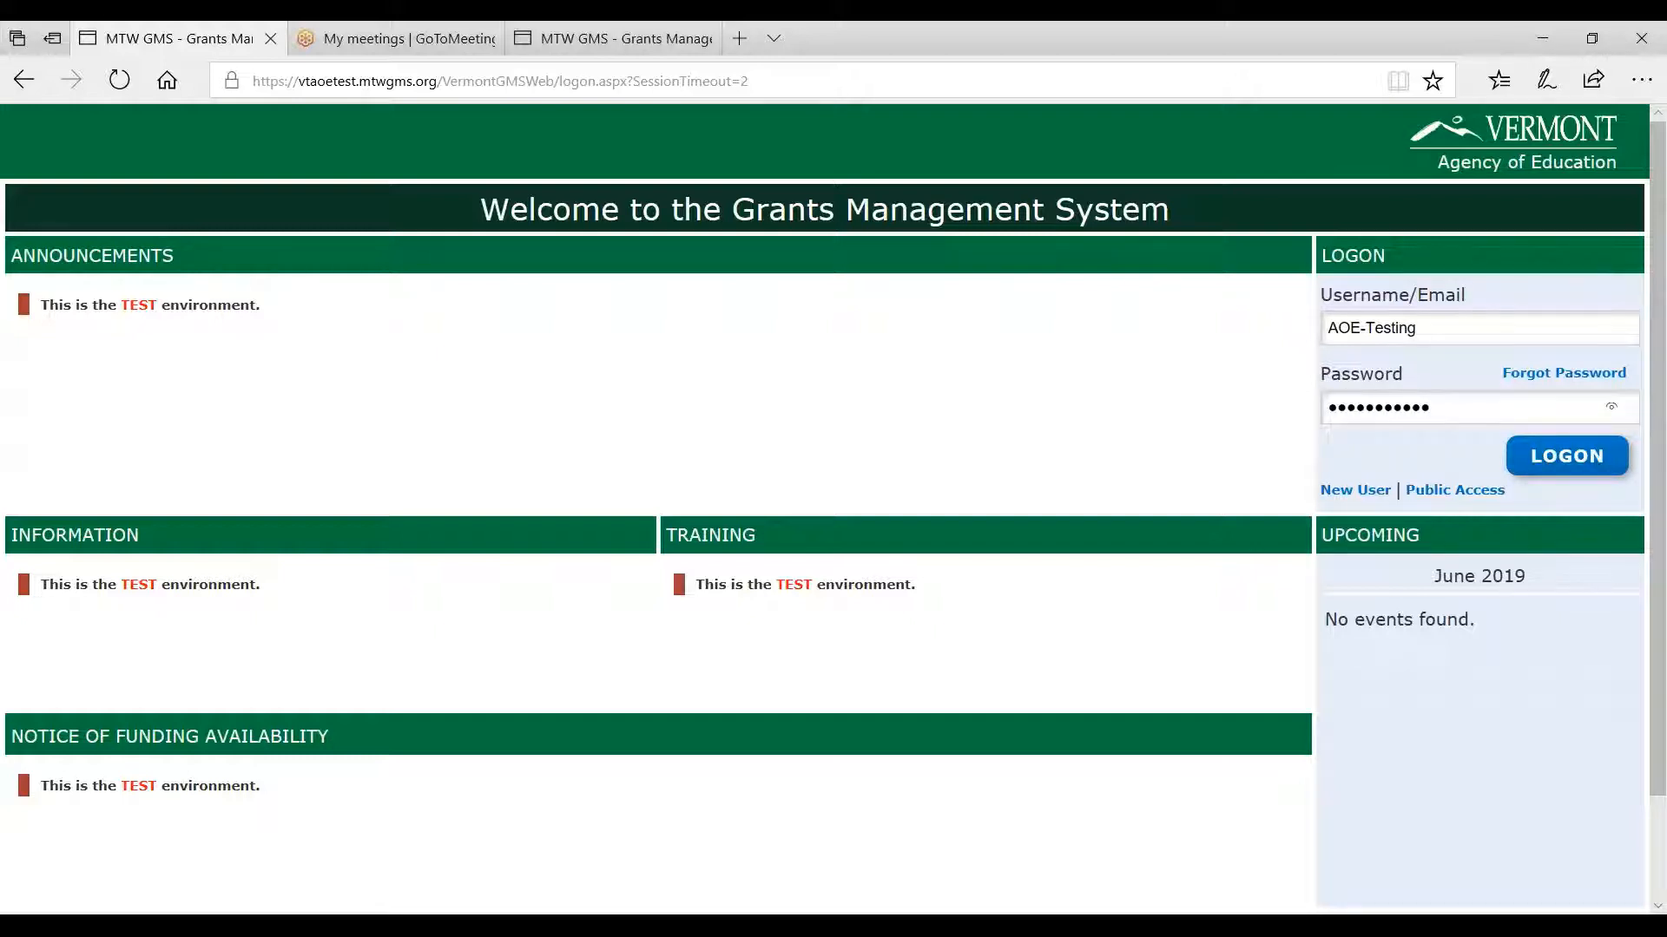
{"action": "left_click", "coordinate": [1556, 467]}
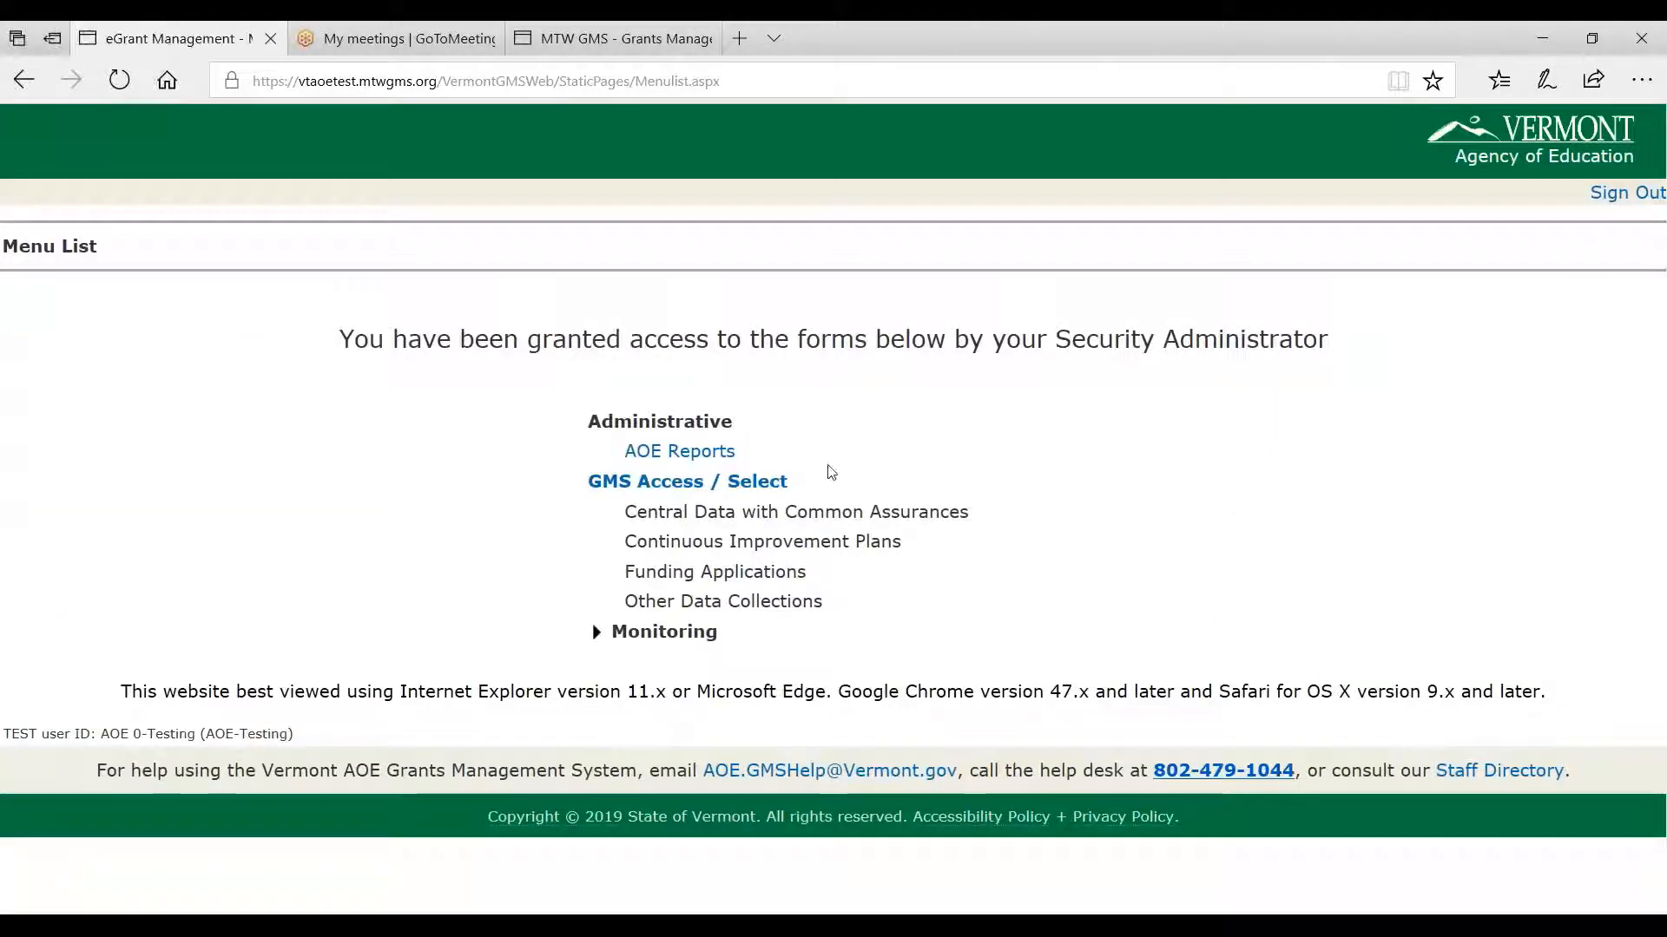
- Open GMS Access / Select and choose Harwood Unified Union School District as the organization
{"action": "left_click", "coordinate": [740, 489]}
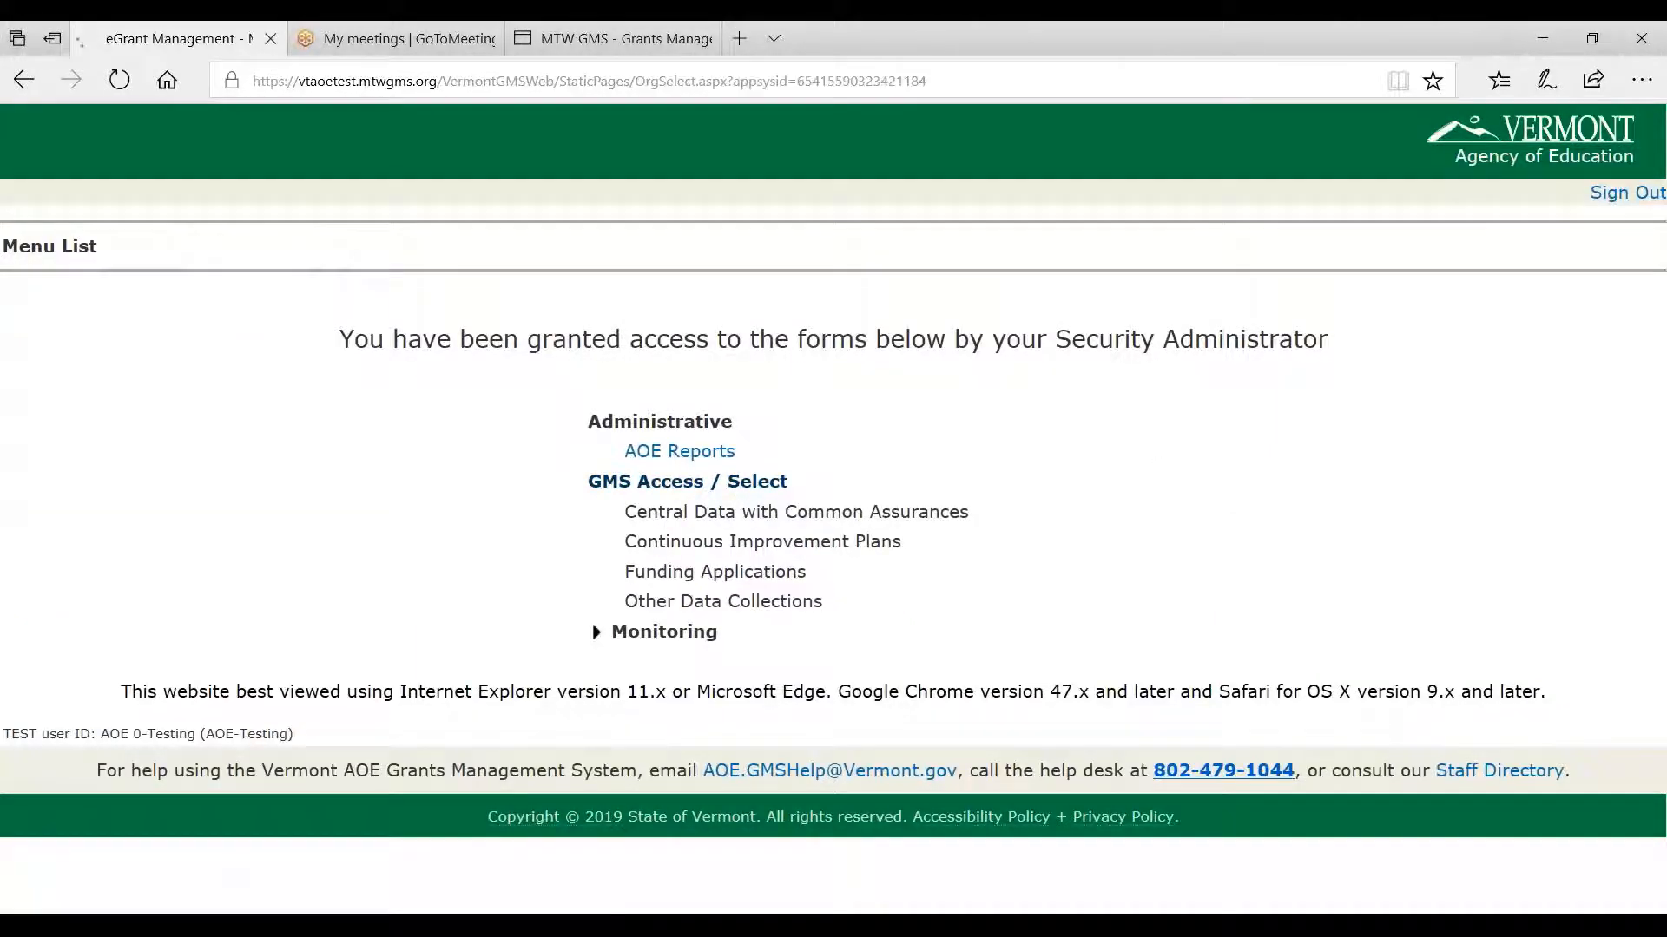
{"action": "scroll", "coordinate": [85, 702], "scroll_direction": "down", "scroll_amount": 5}
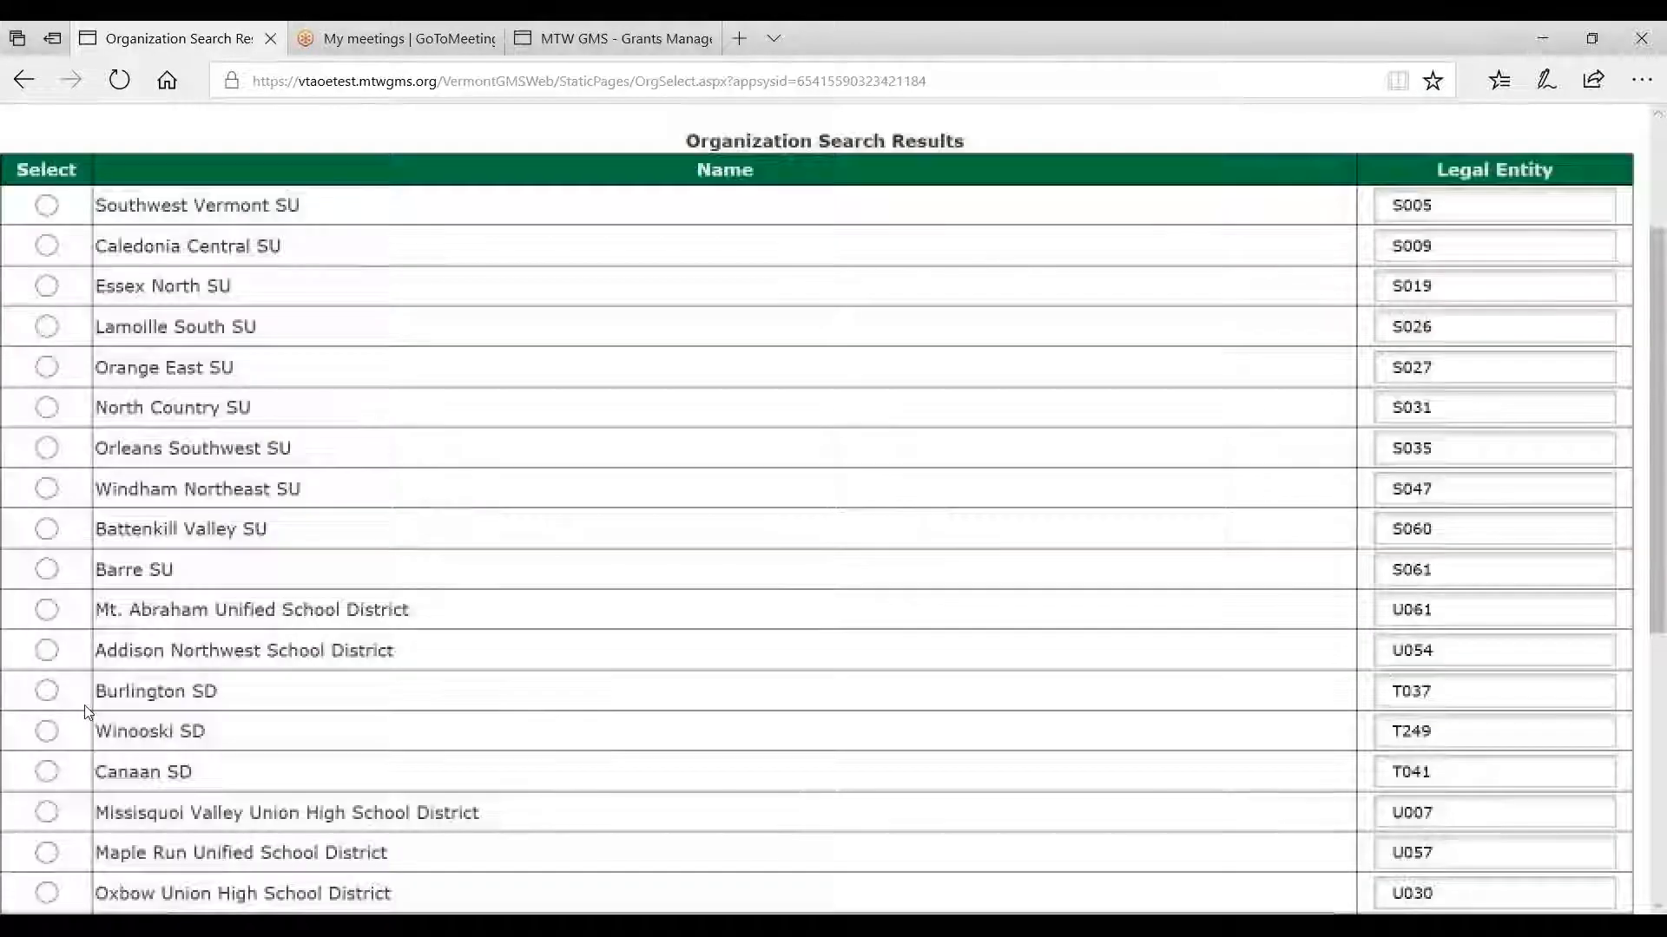
{"action": "left_click", "coordinate": [47, 651]}
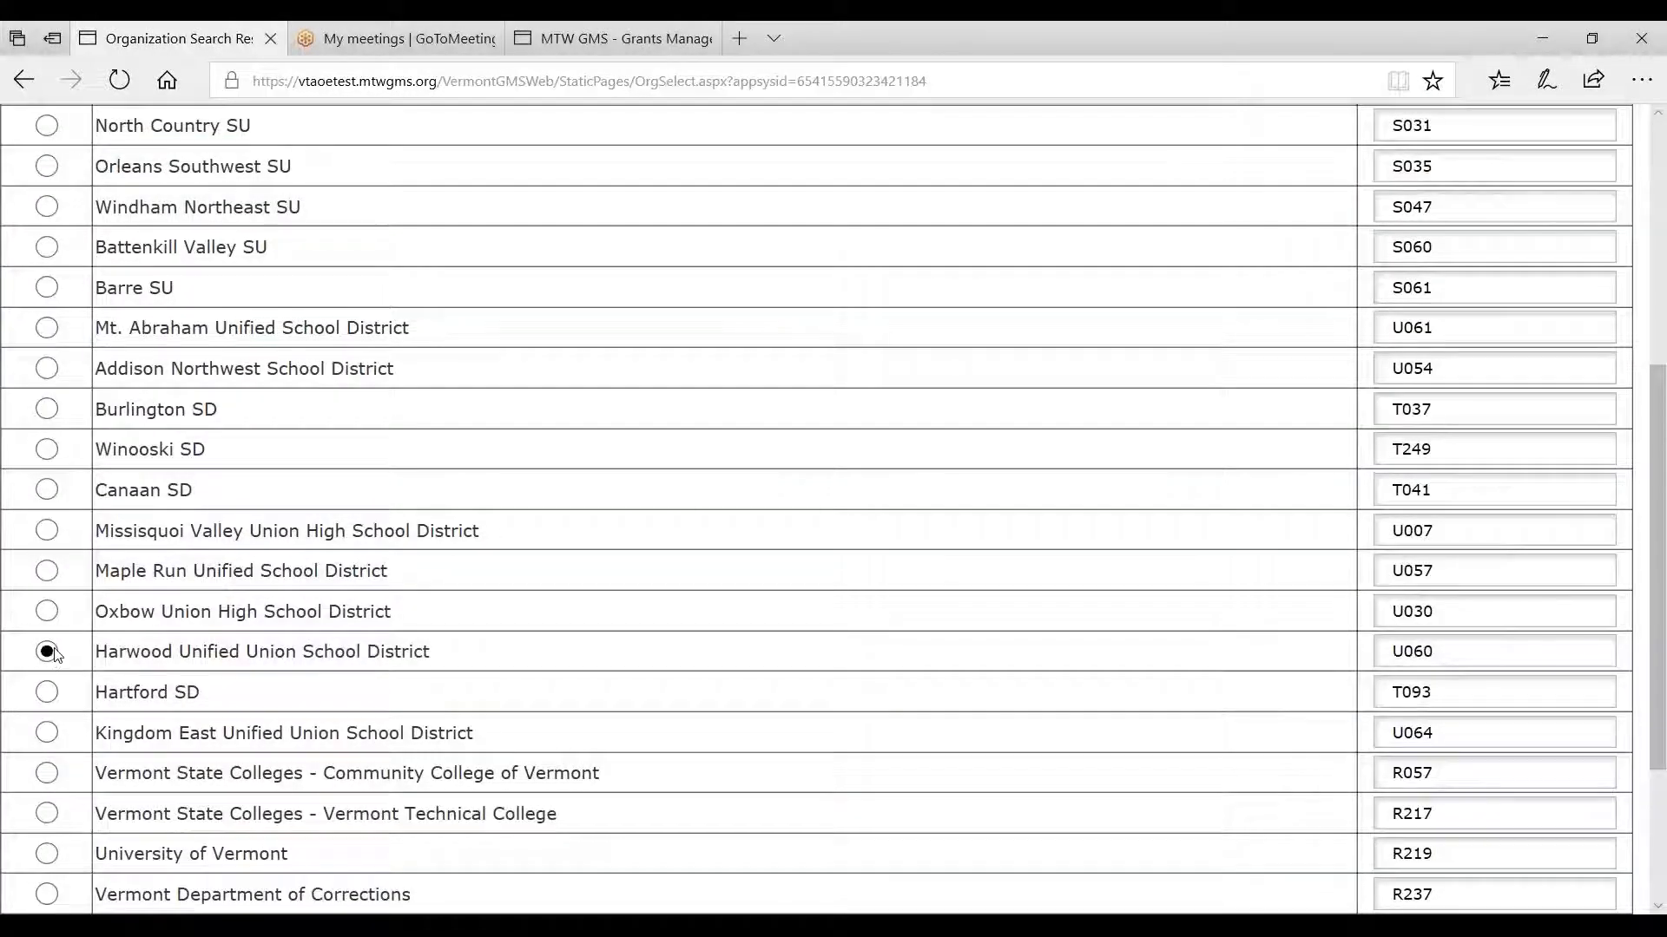
{"action": "scroll", "coordinate": [747, 651], "scroll_direction": "down", "scroll_amount": 3}
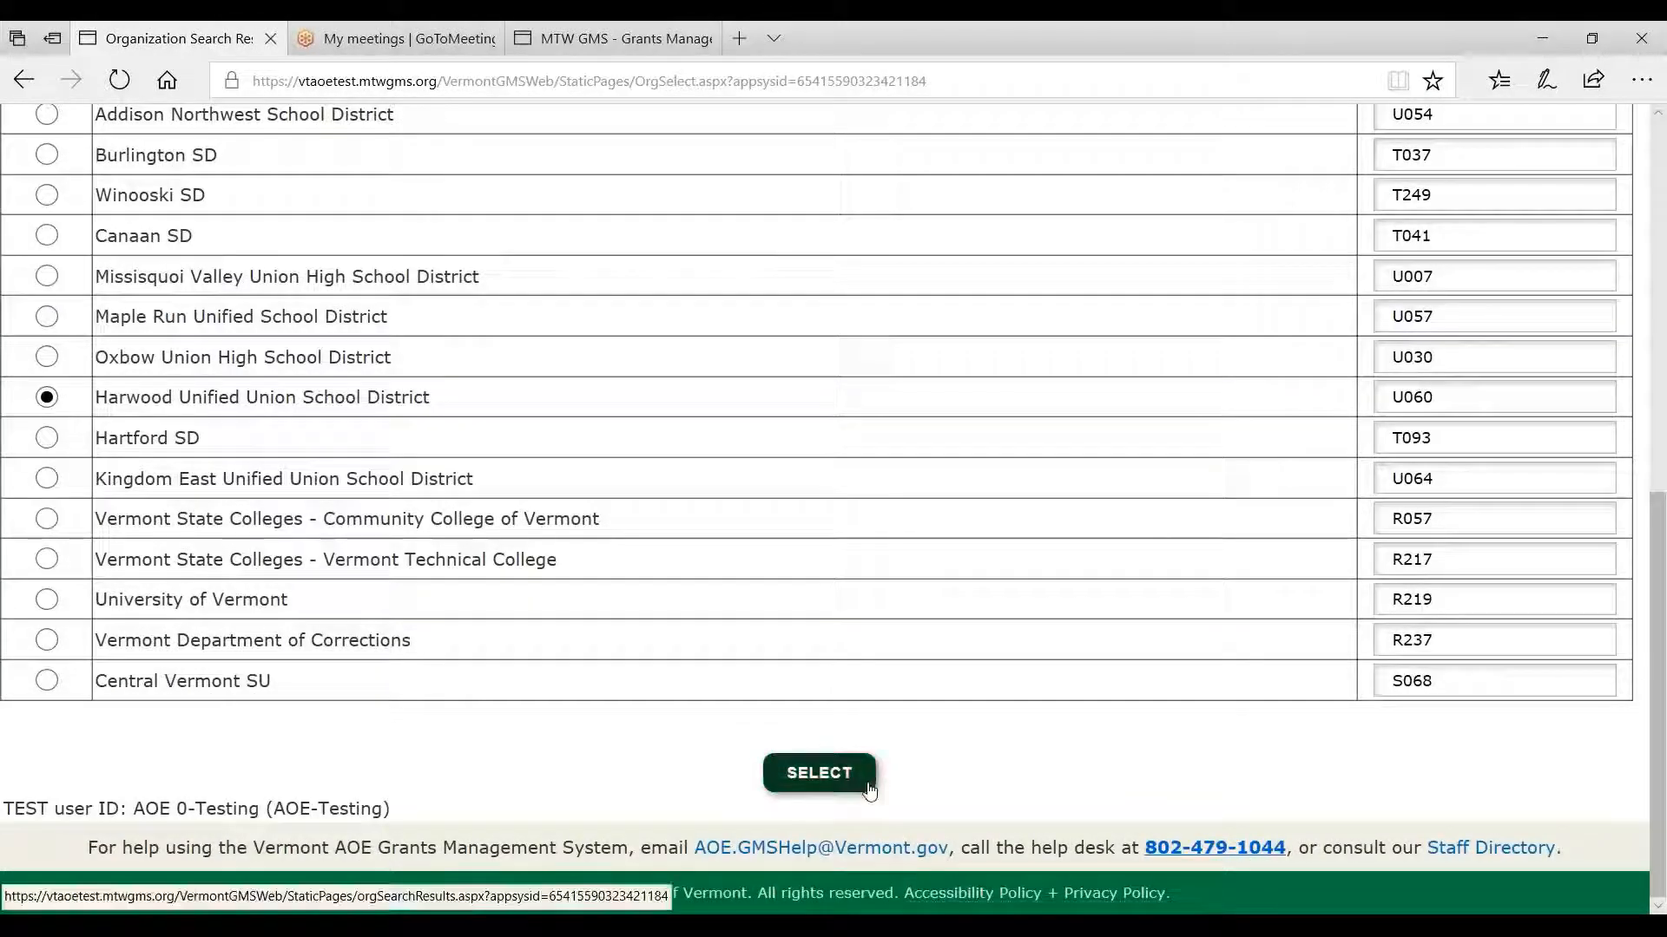
{"action": "left_click", "coordinate": [823, 773]}
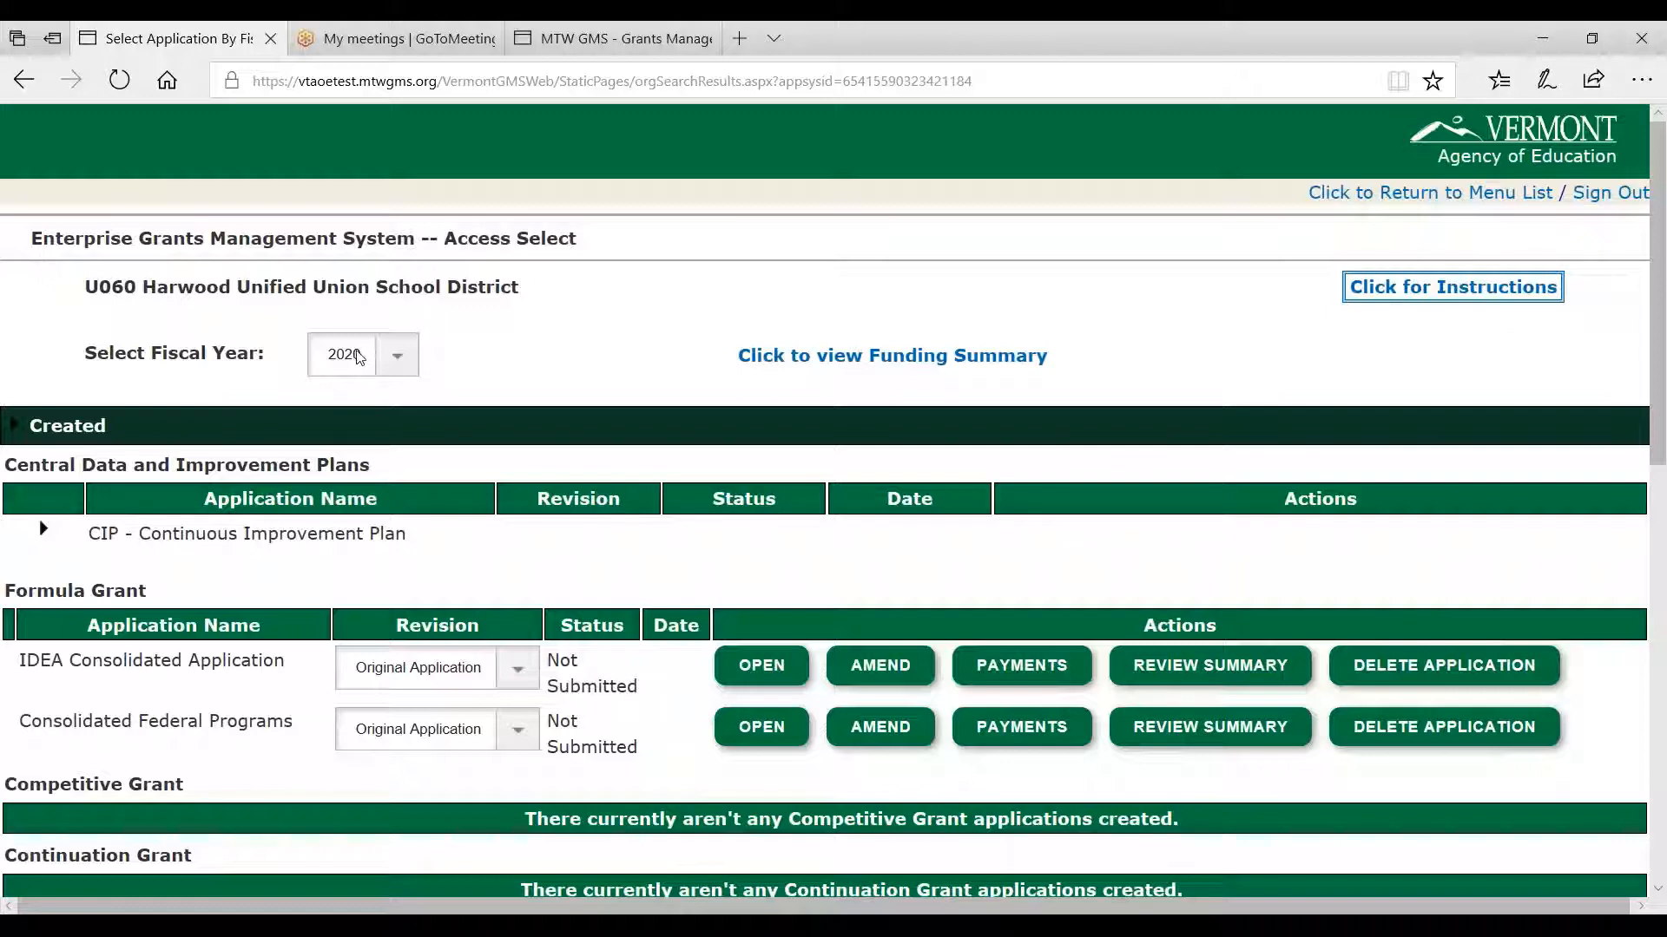
- Set the fiscal year to 2019 and open the payments of the IDEA Consolidated Application
{"action": "left_click", "coordinate": [396, 359]}
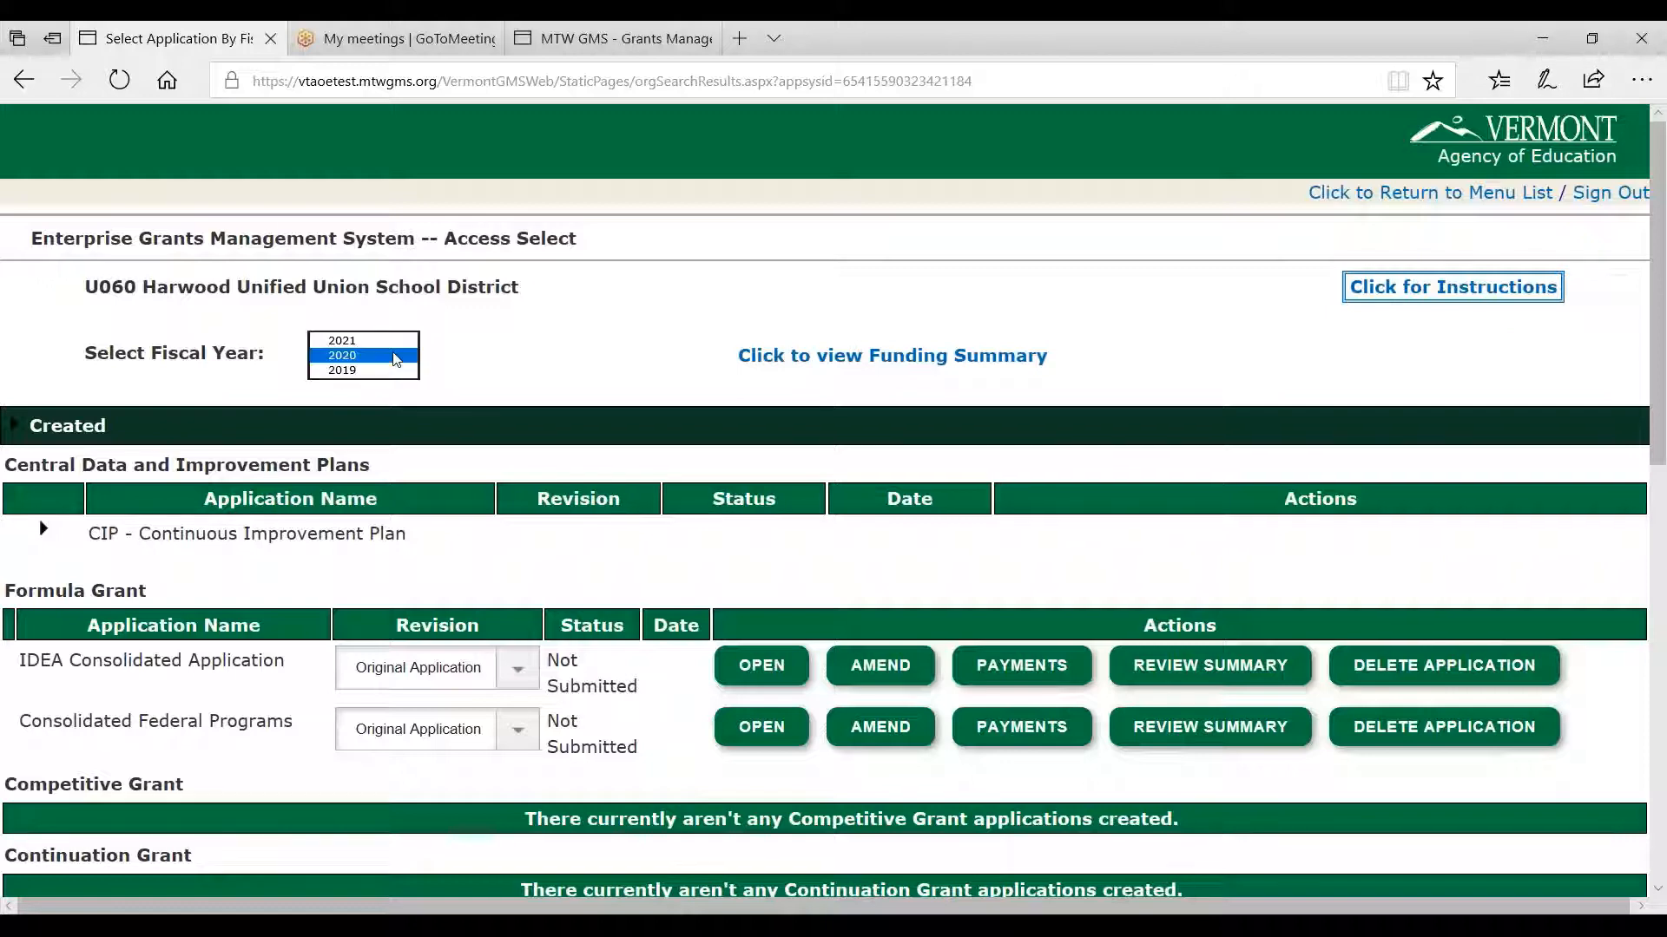
{"action": "left_click", "coordinate": [388, 371]}
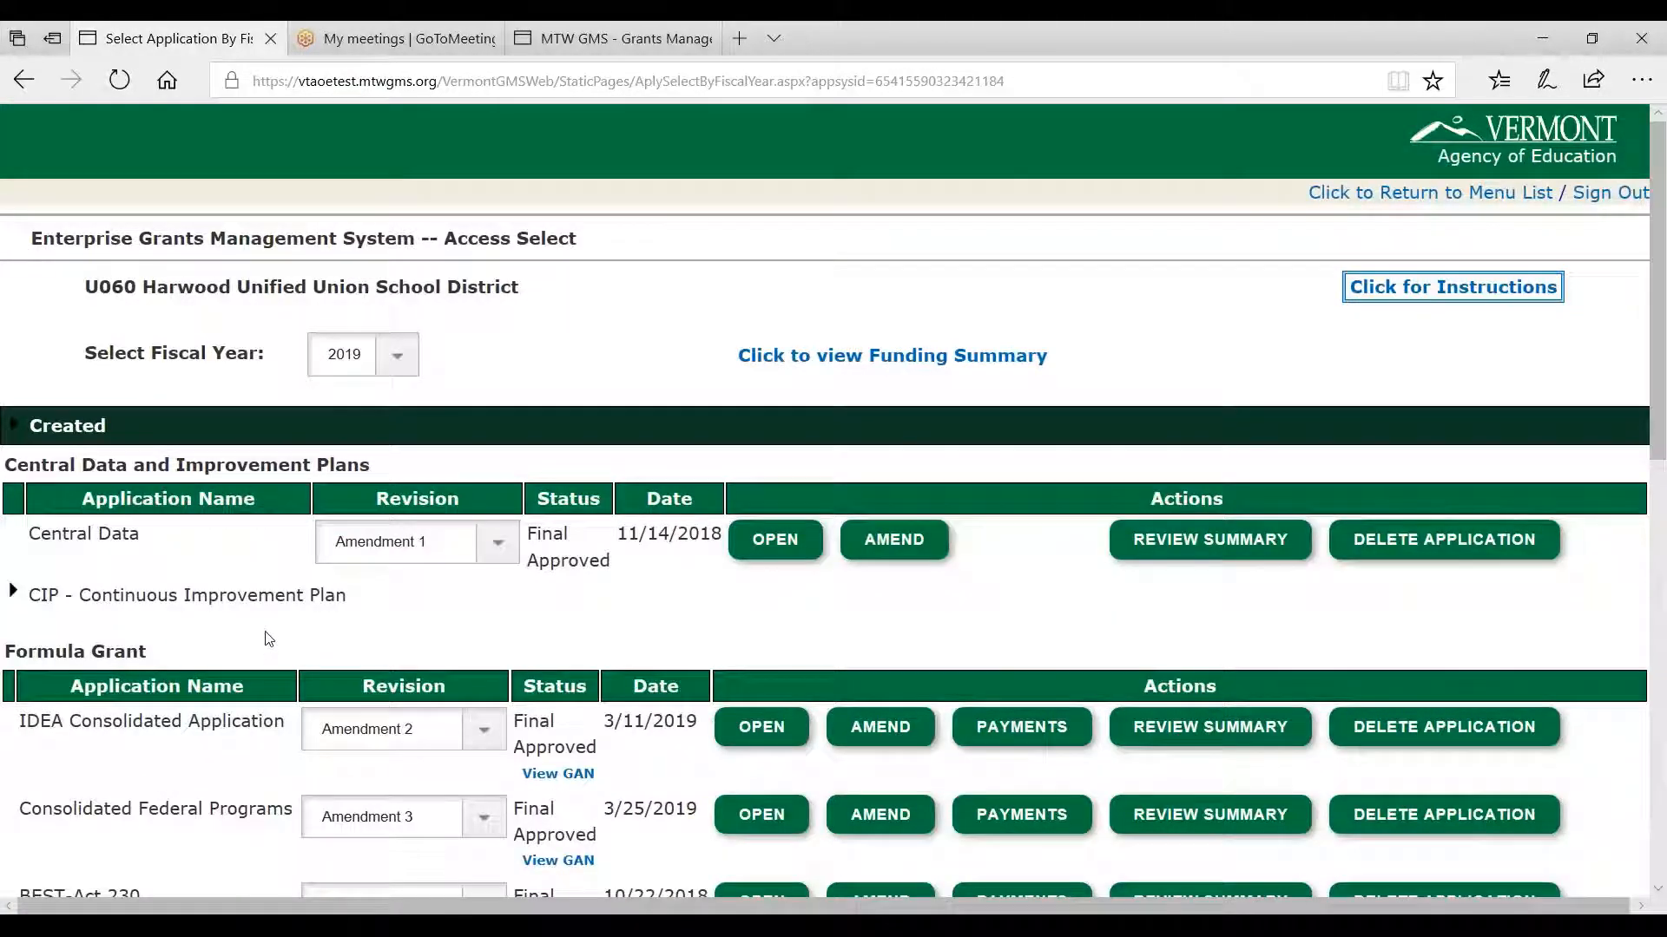
{"action": "scroll", "coordinate": [265, 642], "scroll_direction": "down", "scroll_amount": 1}
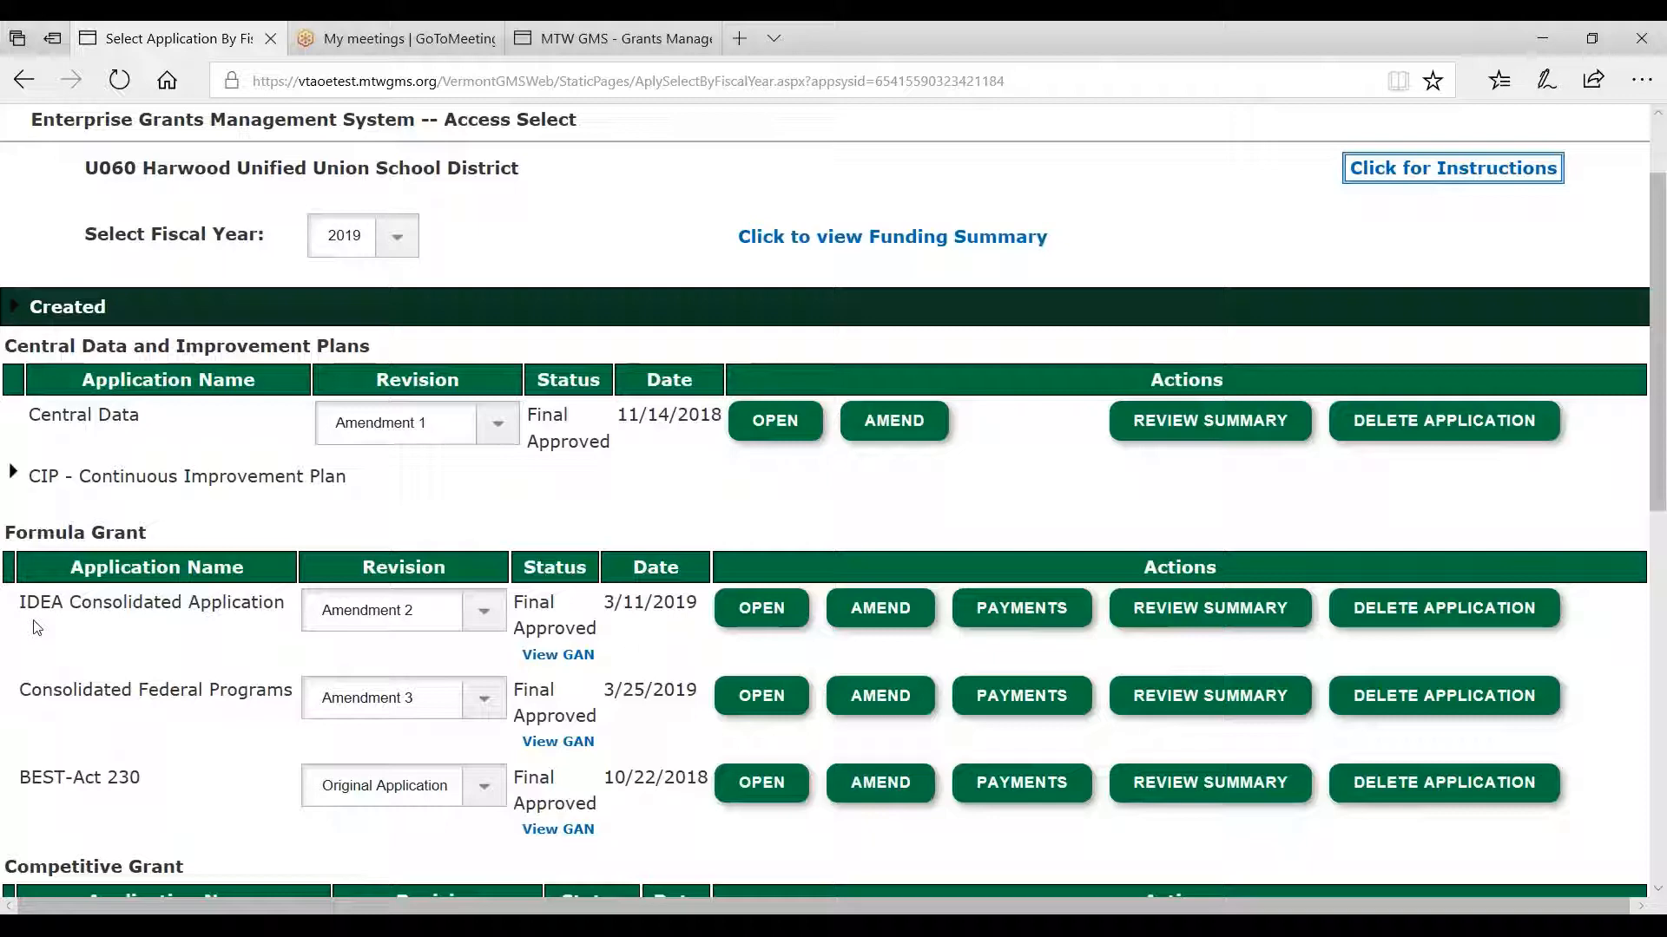
{"action": "left_click", "coordinate": [1041, 613]}
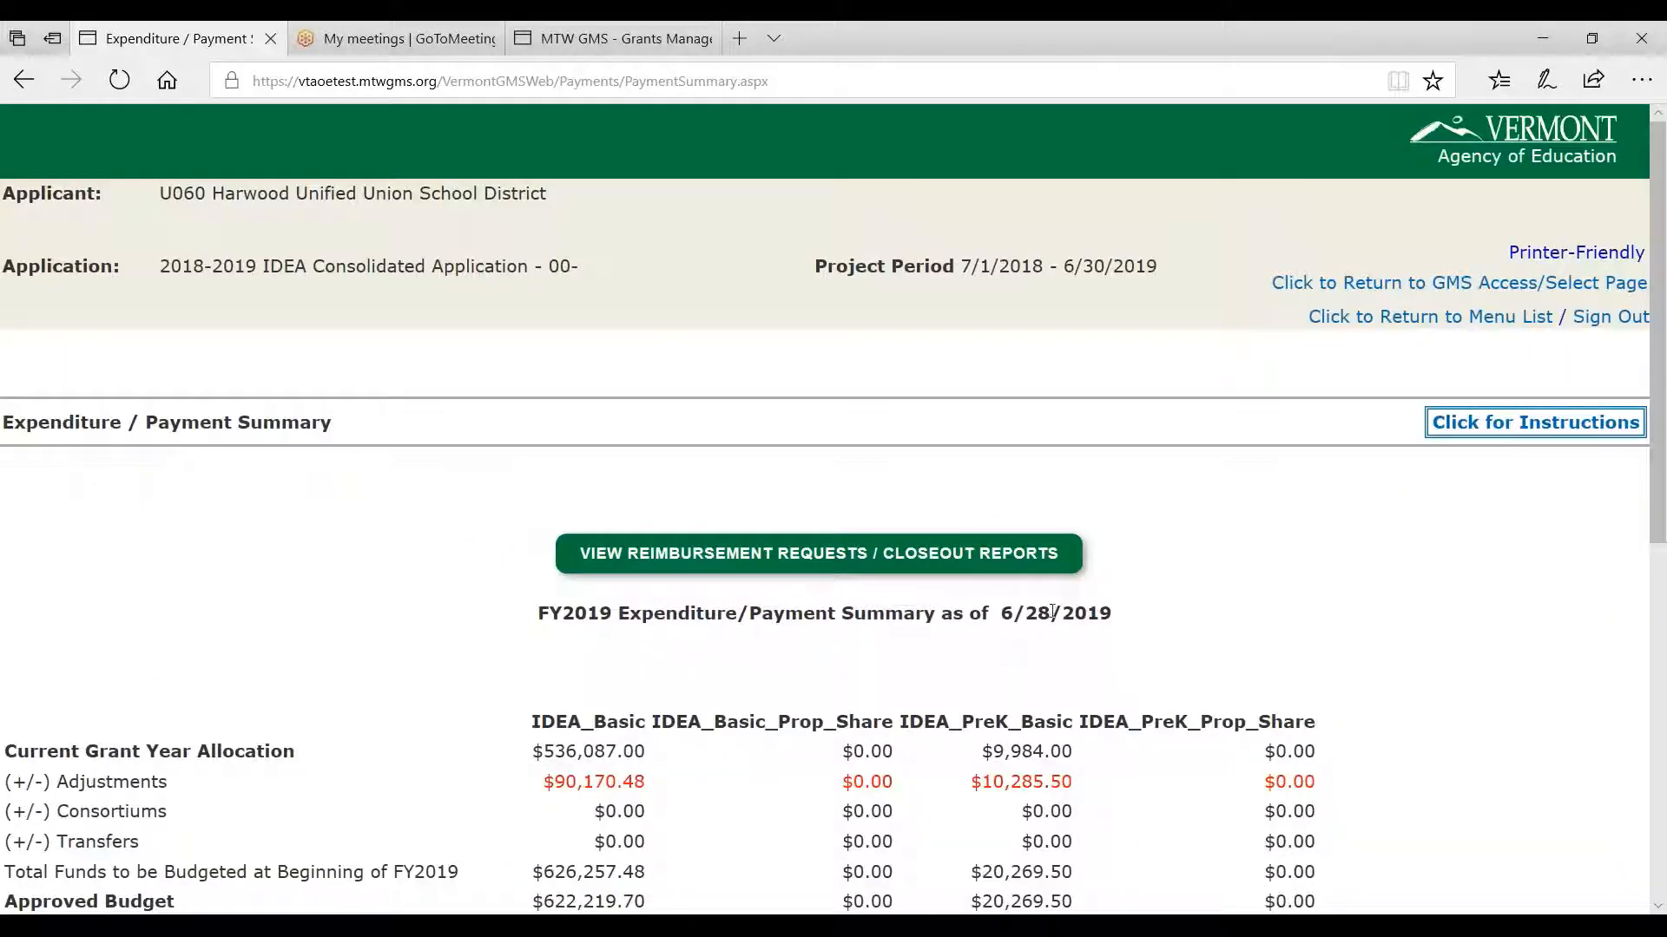
- Examine the IDEA_Basic column of the payment summary, including its total funds to be budgeted and final closeout status
{"action": "scroll", "coordinate": [1052, 613], "scroll_direction": "down", "scroll_amount": 5}
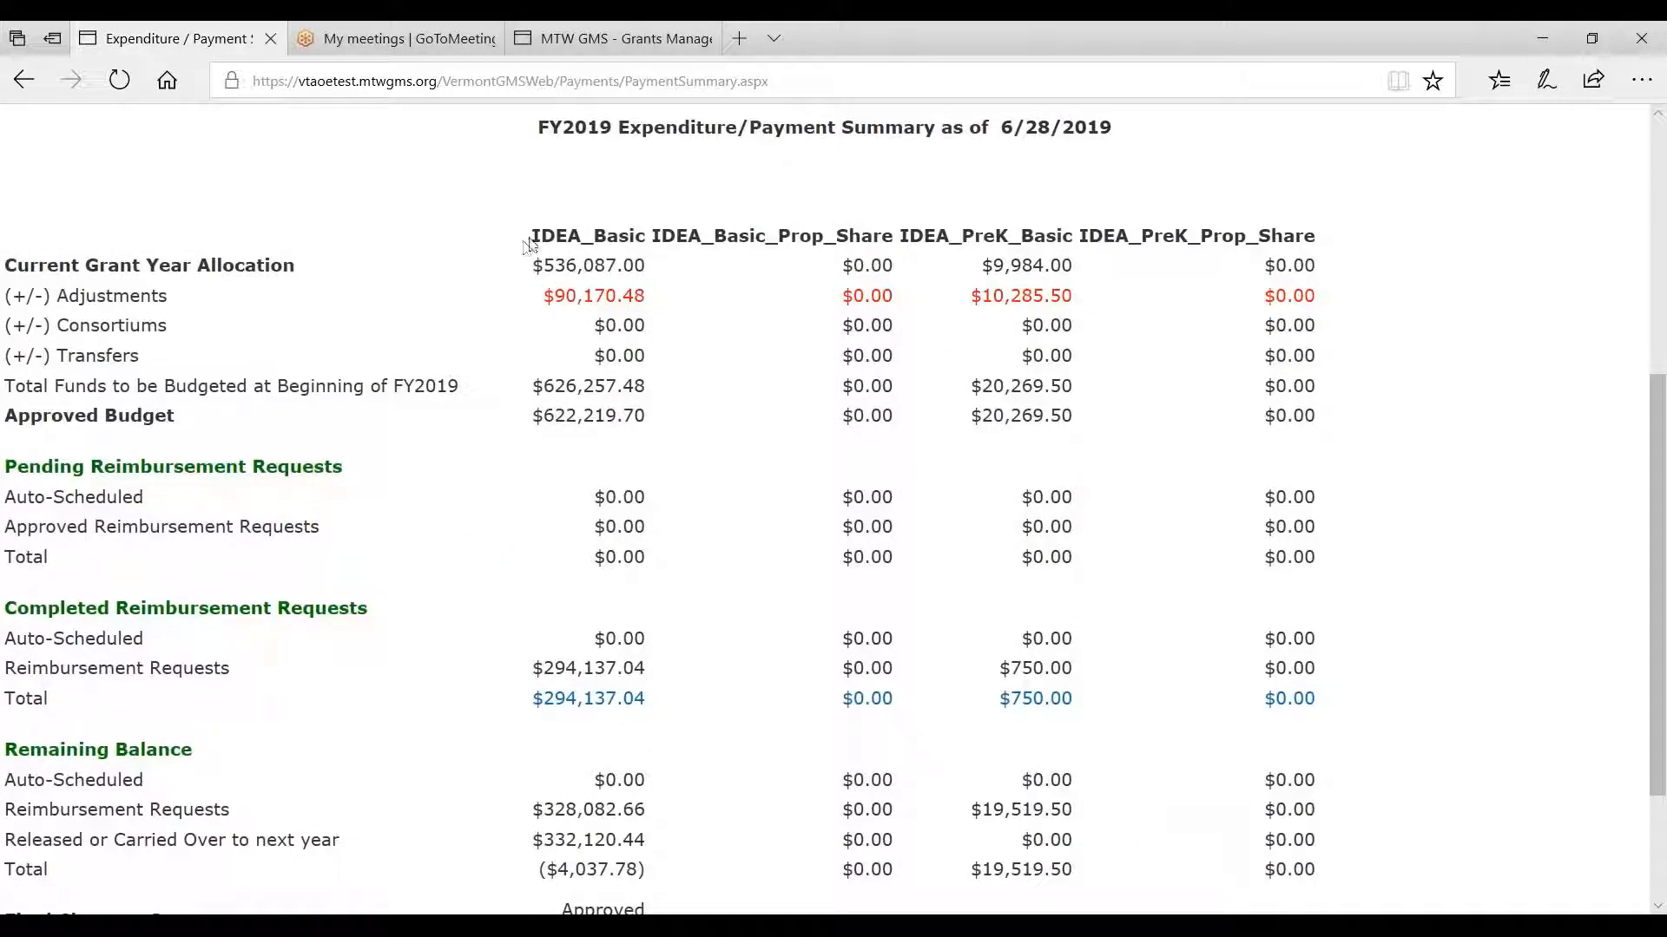
{"action": "left_click_drag", "start_coordinate": [538, 236], "coordinate": [647, 236]}
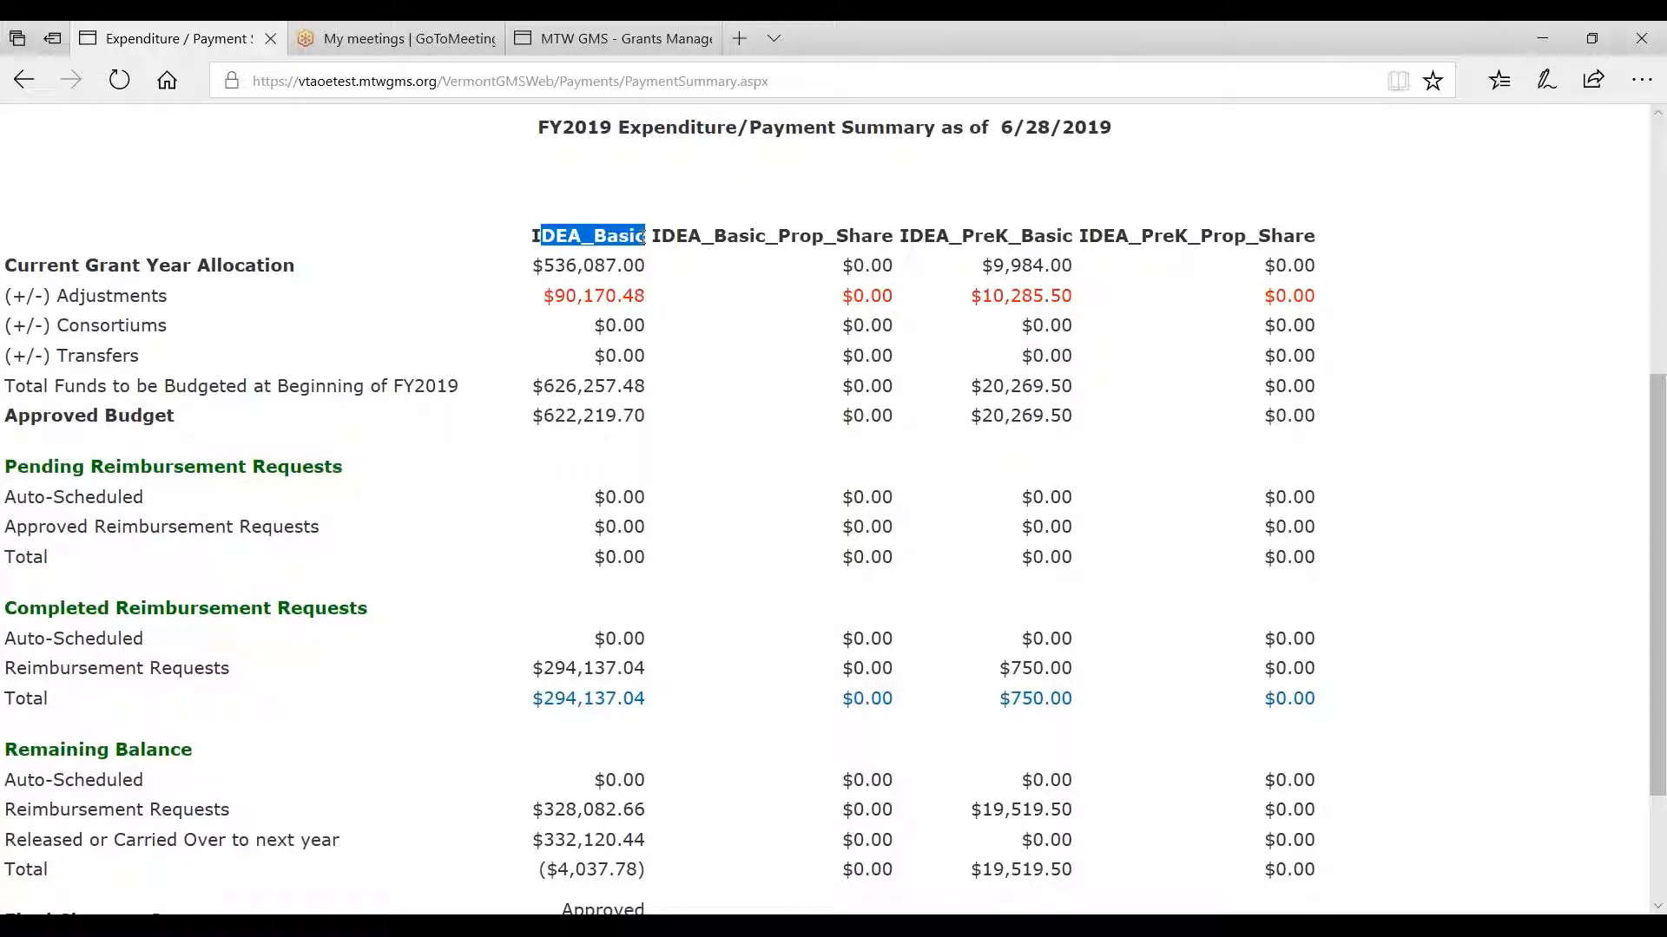
{"action": "left_click", "coordinate": [647, 236]}
{"action": "left_click_drag", "start_coordinate": [530, 236], "coordinate": [651, 236]}
{"action": "left_click_drag", "start_coordinate": [530, 385], "coordinate": [657, 390]}
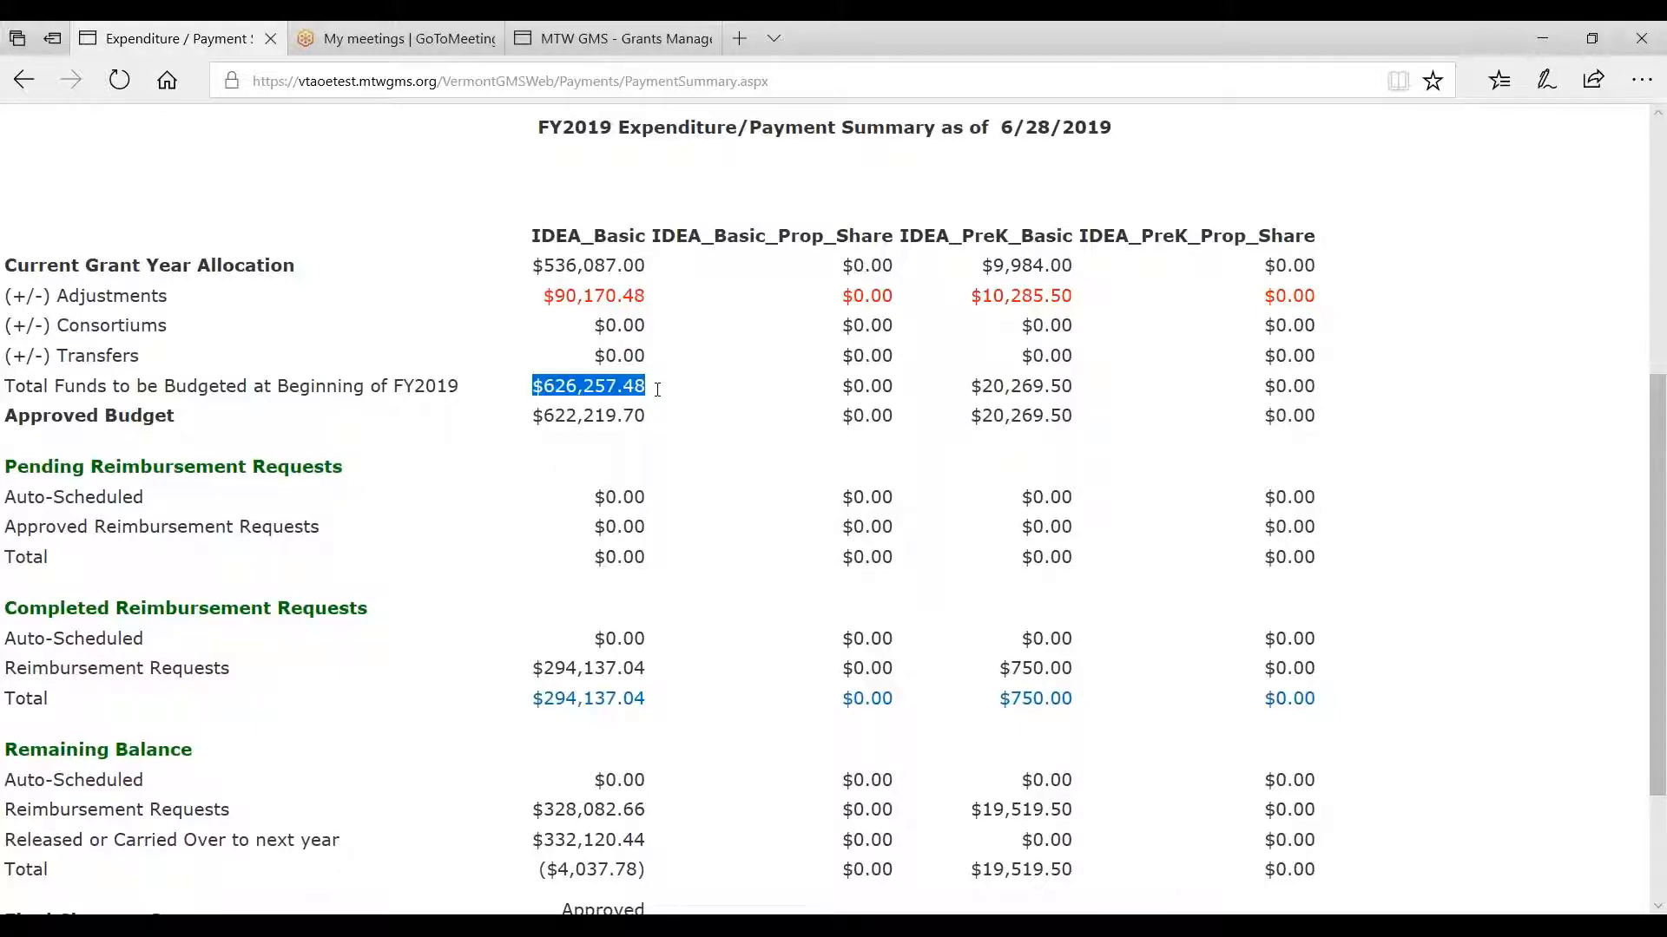
{"action": "scroll", "coordinate": [657, 390], "scroll_direction": "down", "scroll_amount": 2}
{"action": "scroll", "coordinate": [575, 775], "scroll_direction": "up", "scroll_amount": 1}
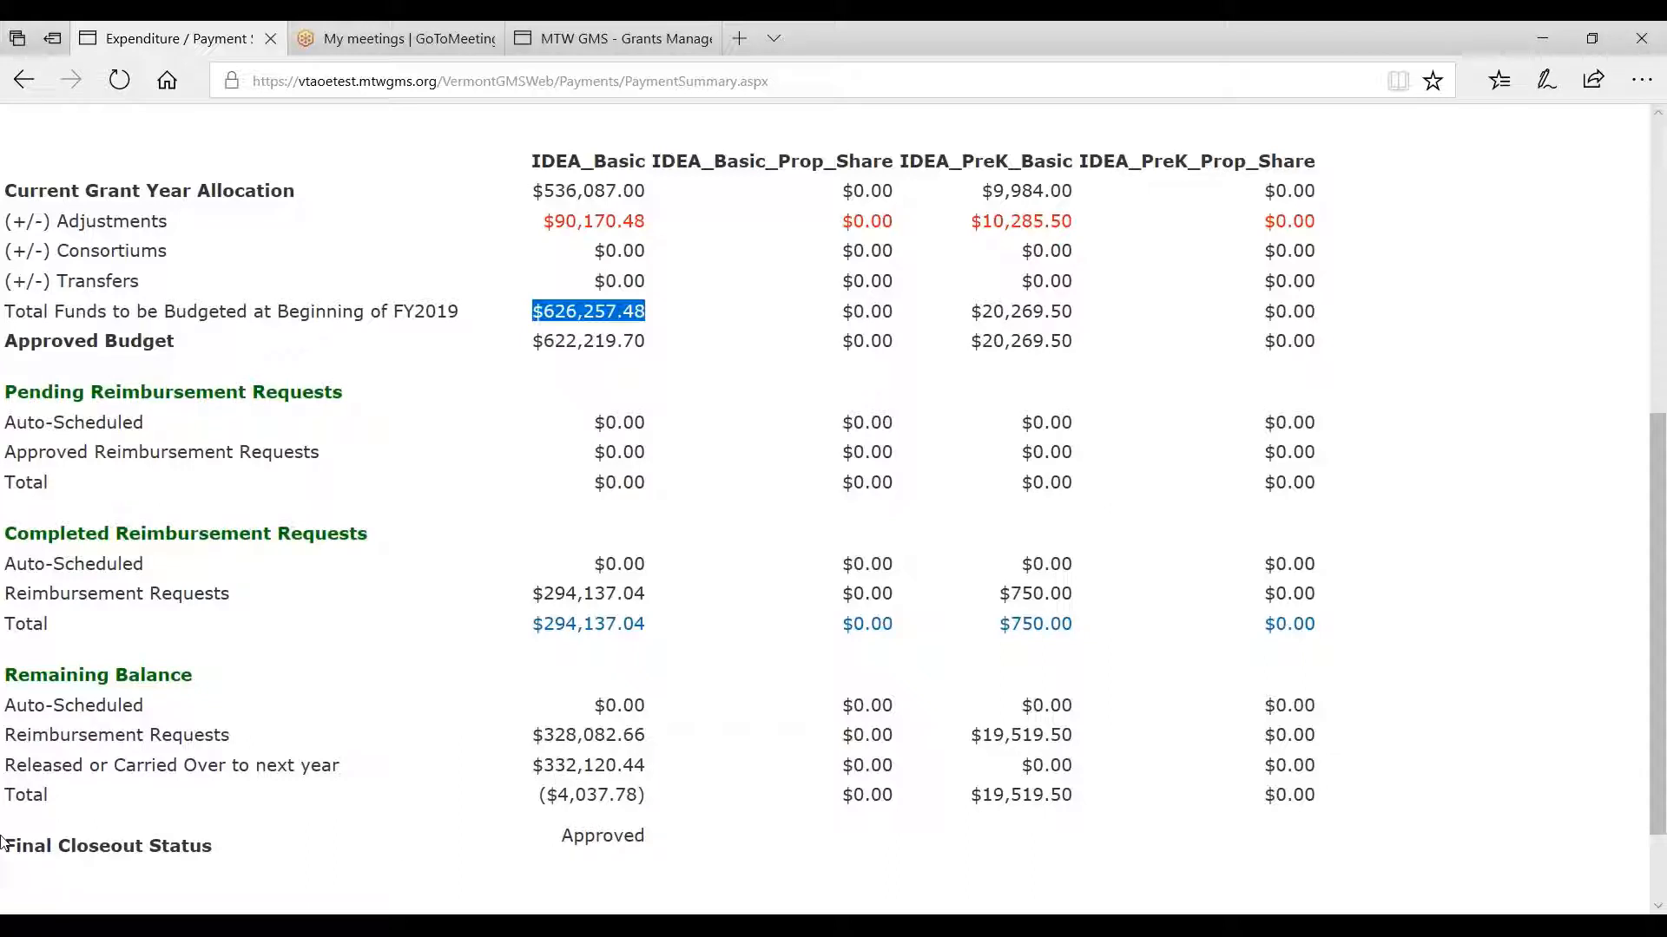
{"action": "left_click_drag", "start_coordinate": [4, 841], "coordinate": [605, 847]}
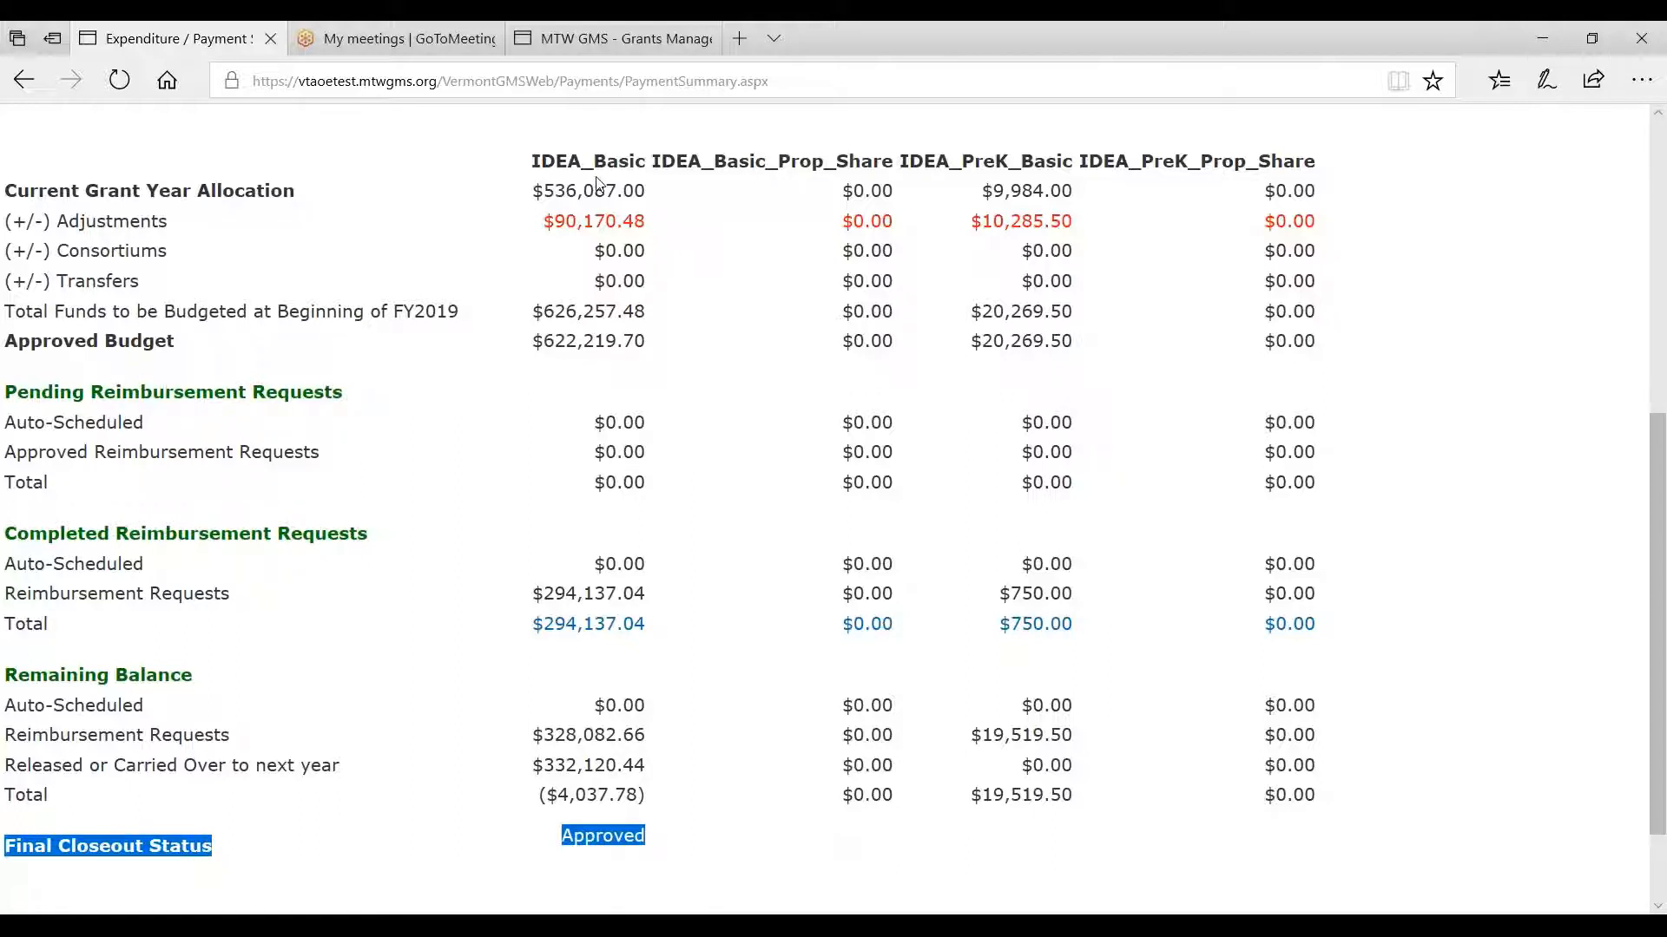
- Examine the IDEA_PreK_Basic column's approved budget, remaining balance total and final closeout status
{"action": "left_click_drag", "start_coordinate": [890, 162], "coordinate": [1052, 167]}
{"action": "left_click", "coordinate": [1053, 169]}
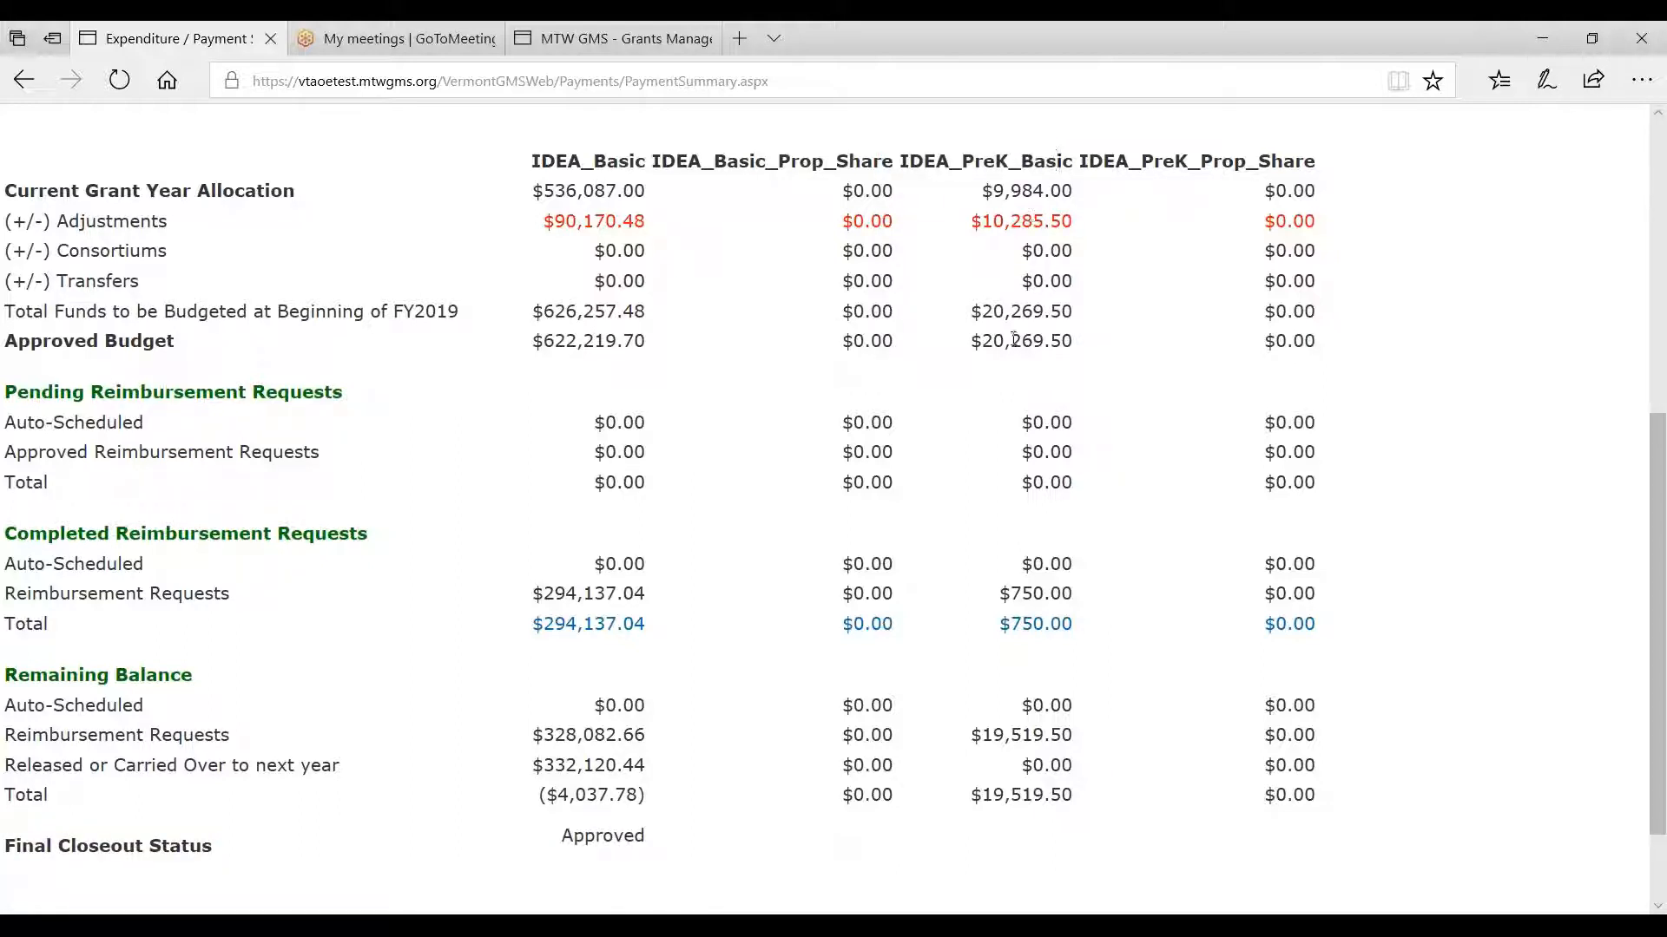
{"action": "left_click_drag", "start_coordinate": [971, 341], "coordinate": [1081, 341]}
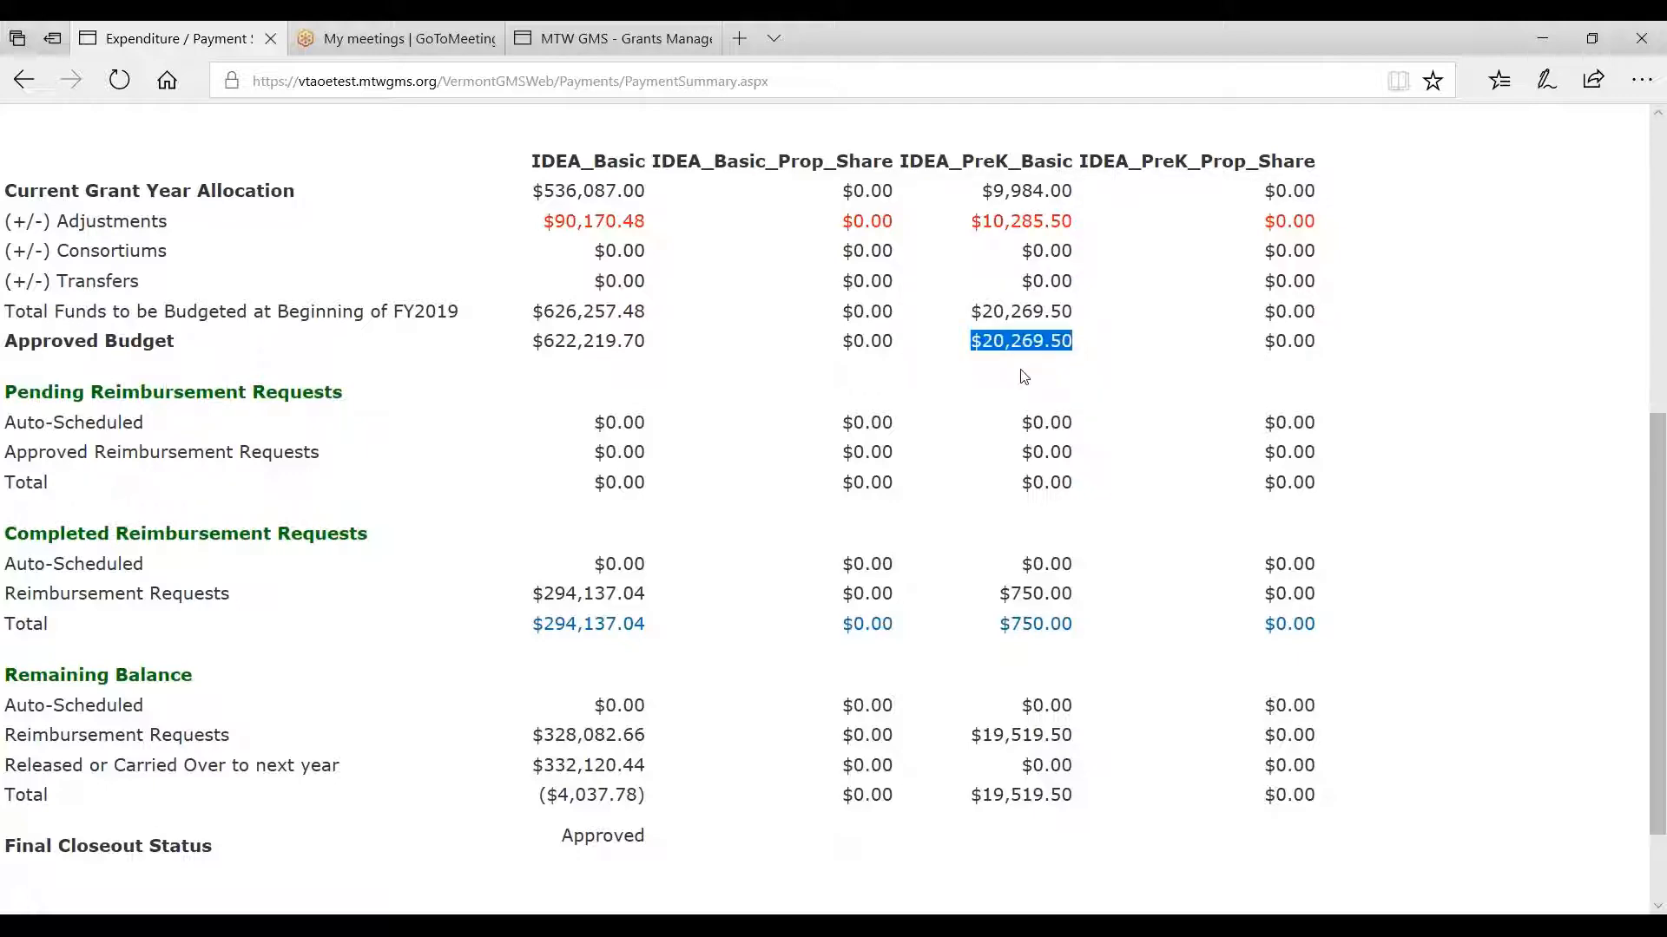
{"action": "scroll", "coordinate": [1023, 364], "scroll_direction": "down", "scroll_amount": 2}
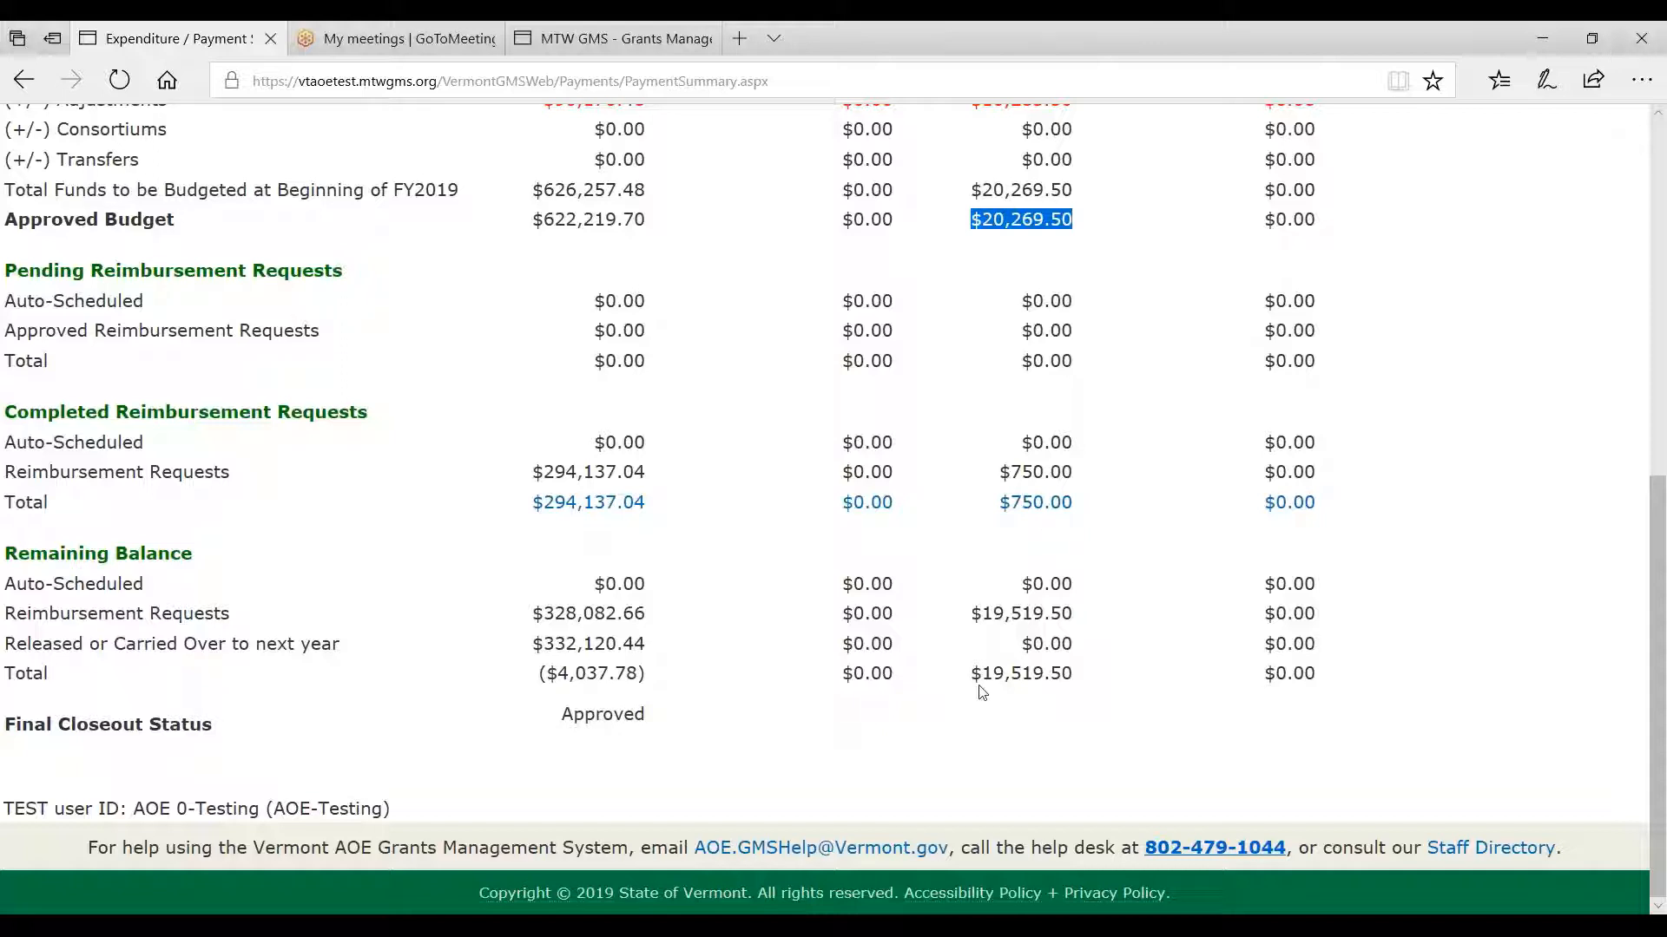
{"action": "left_click", "coordinate": [1019, 680]}
{"action": "double_click", "coordinate": [1019, 680]}
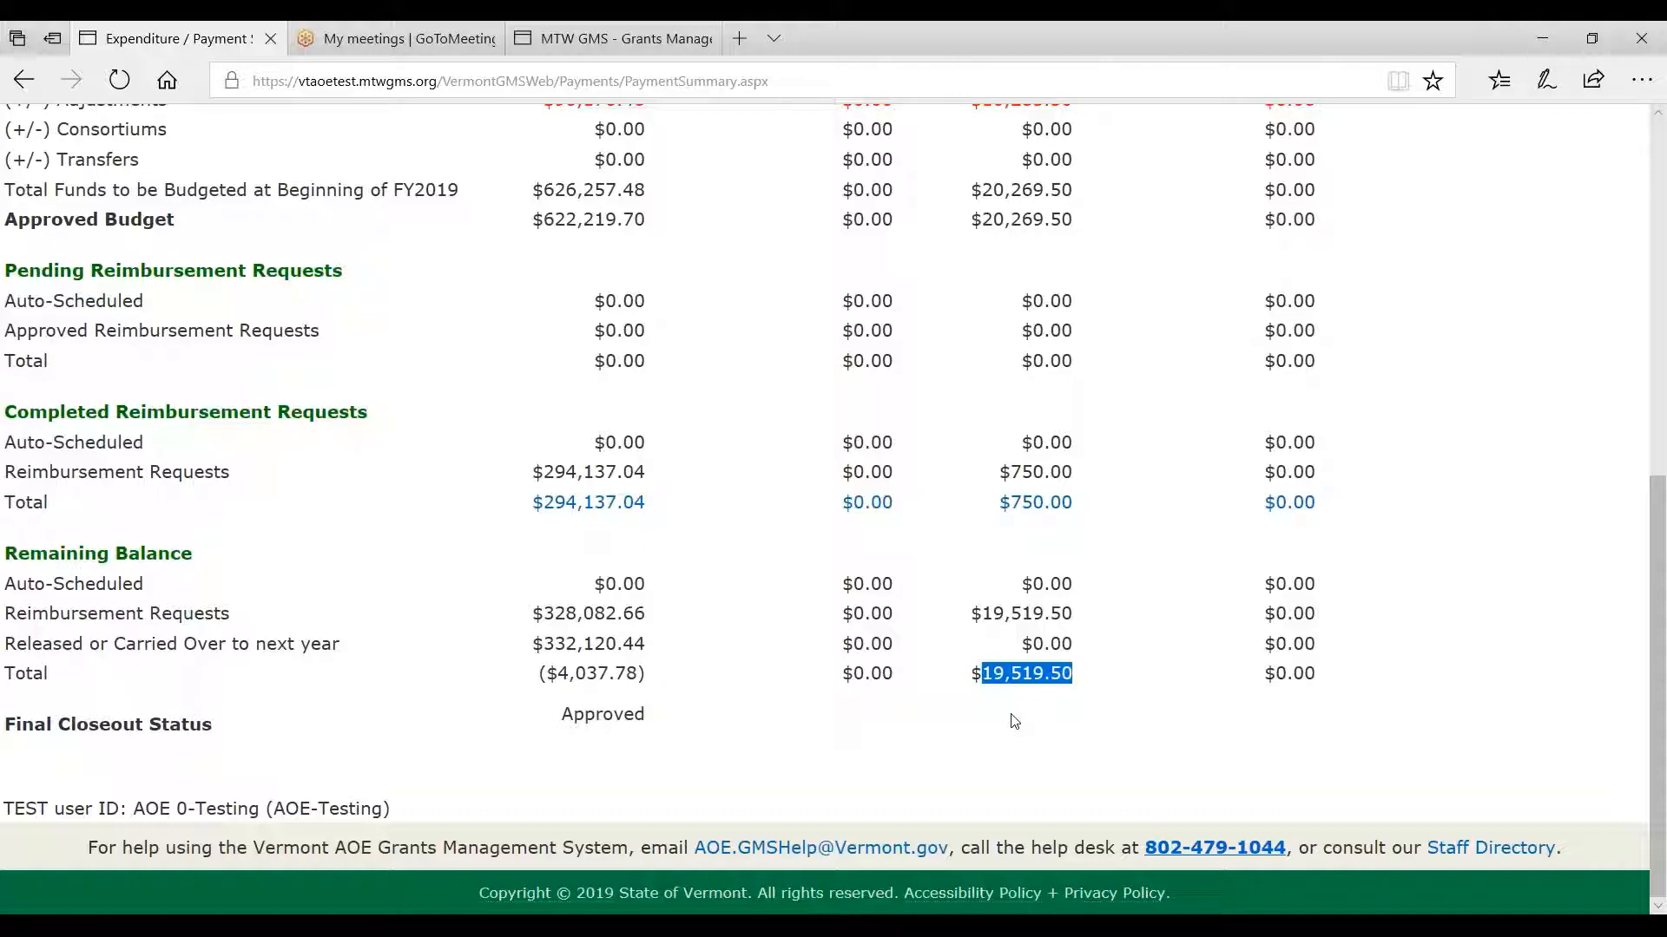
{"action": "scroll", "coordinate": [1012, 677], "scroll_direction": "up", "scroll_amount": 2}
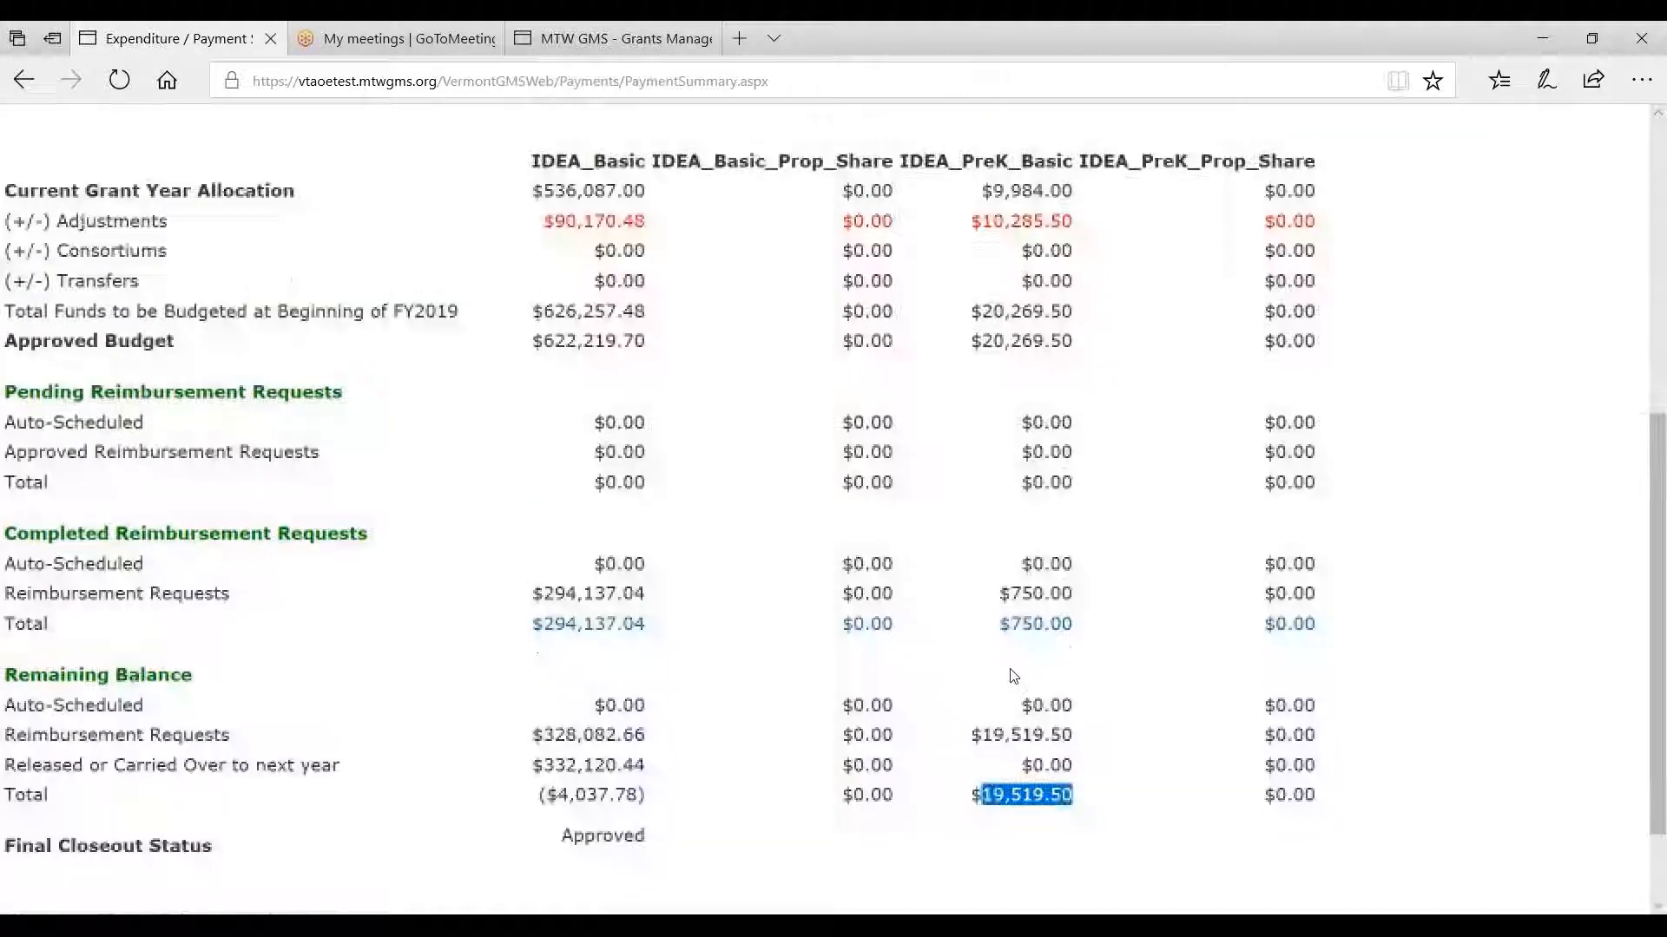
- Open the reimbursement requests and closeout reports page and select the IDEA_PreK_Basic program
{"action": "scroll", "coordinate": [1014, 676], "scroll_direction": "up", "scroll_amount": 6}
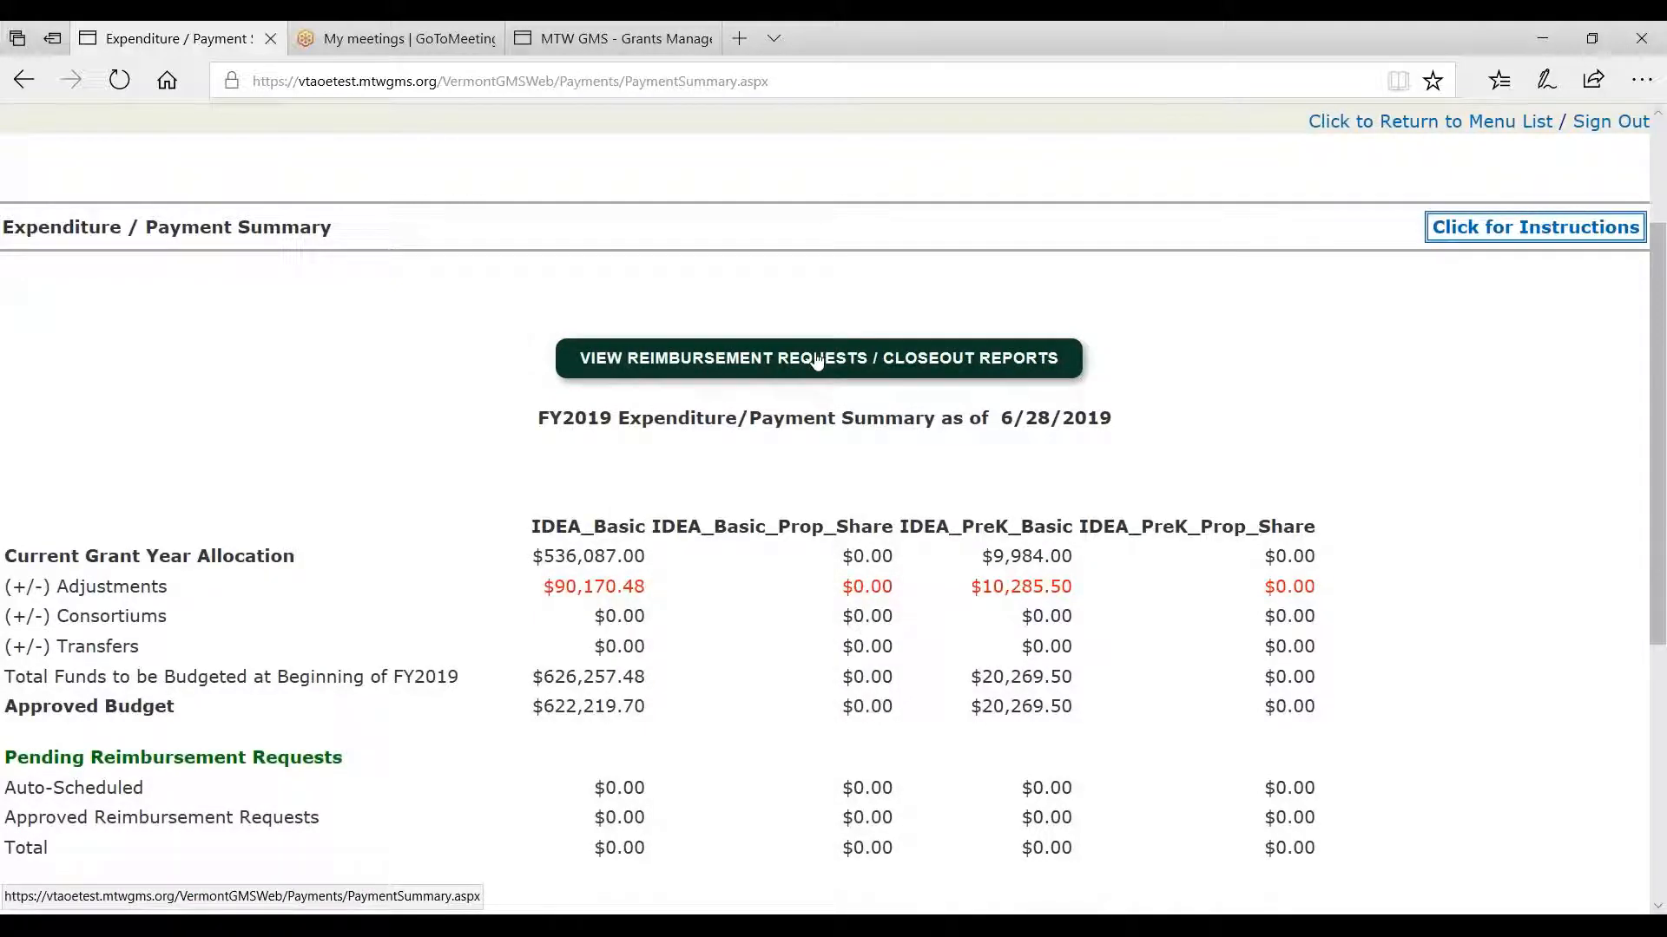
{"action": "left_click", "coordinate": [815, 359]}
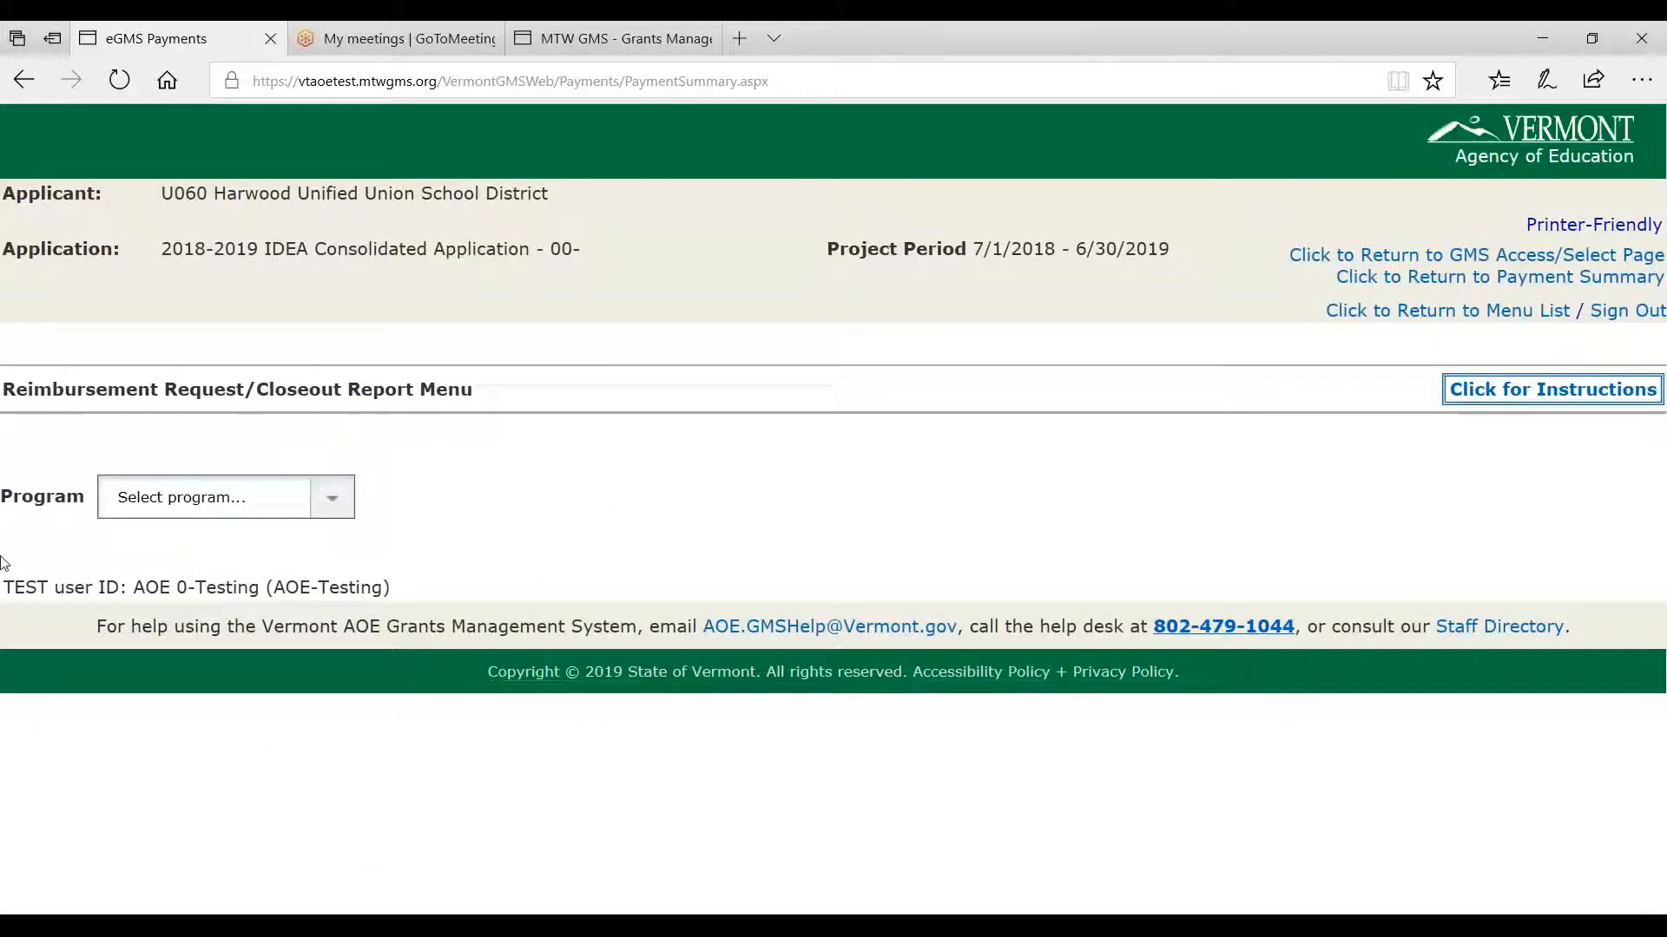
{"action": "left_click", "coordinate": [149, 507]}
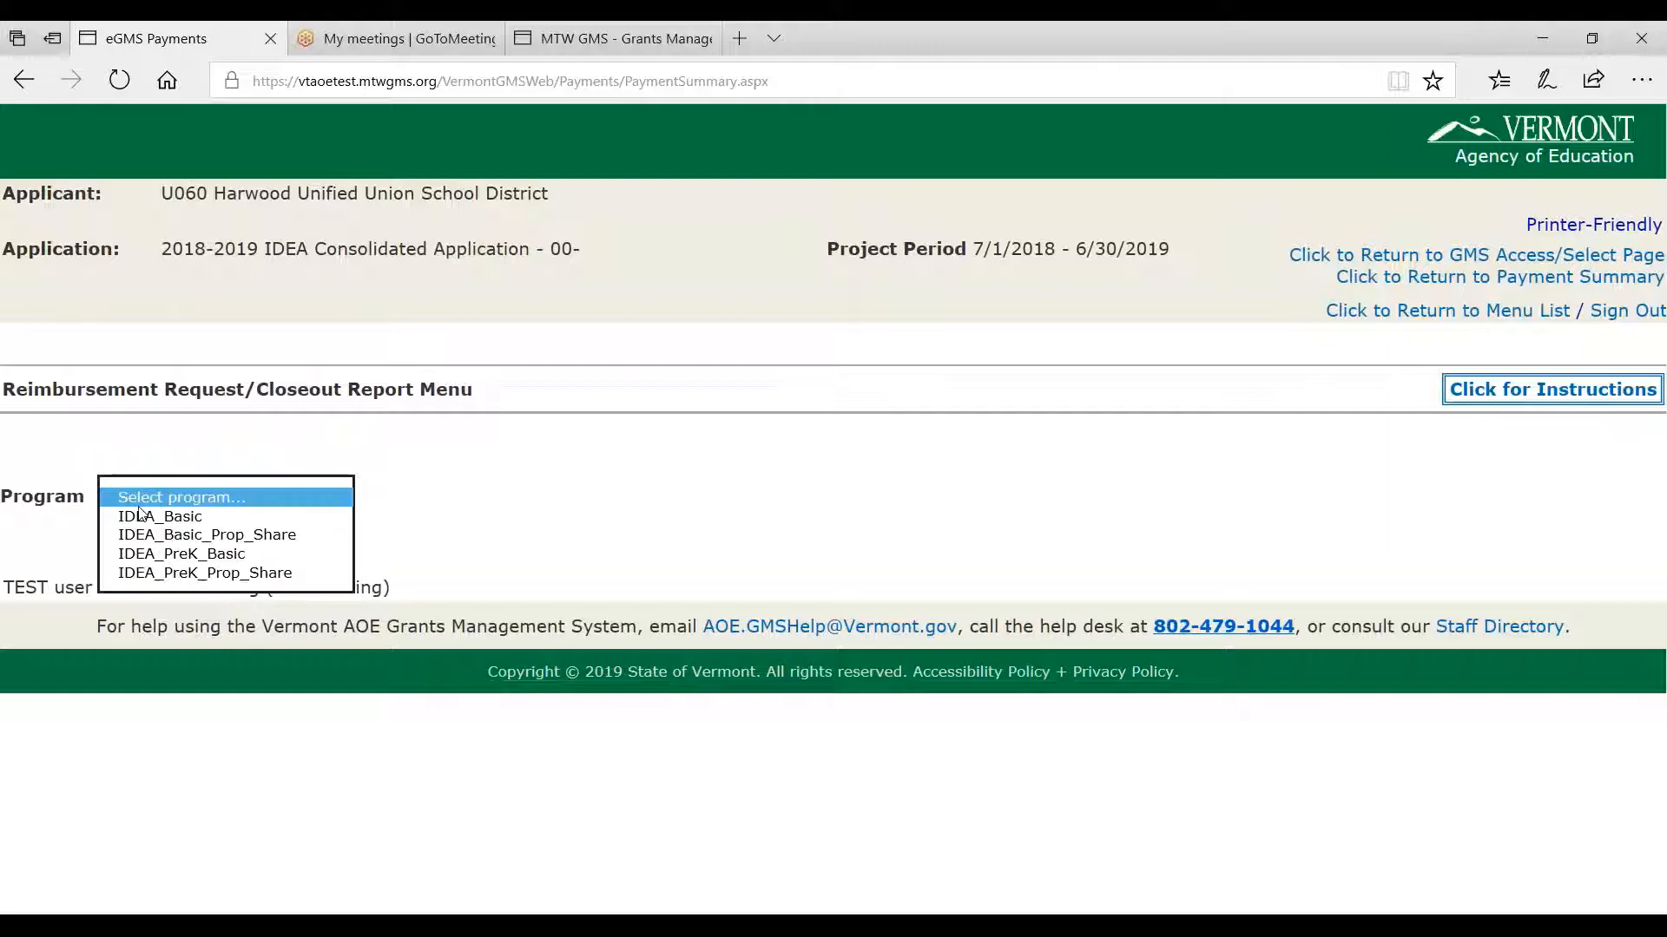
{"action": "left_click", "coordinate": [144, 553]}
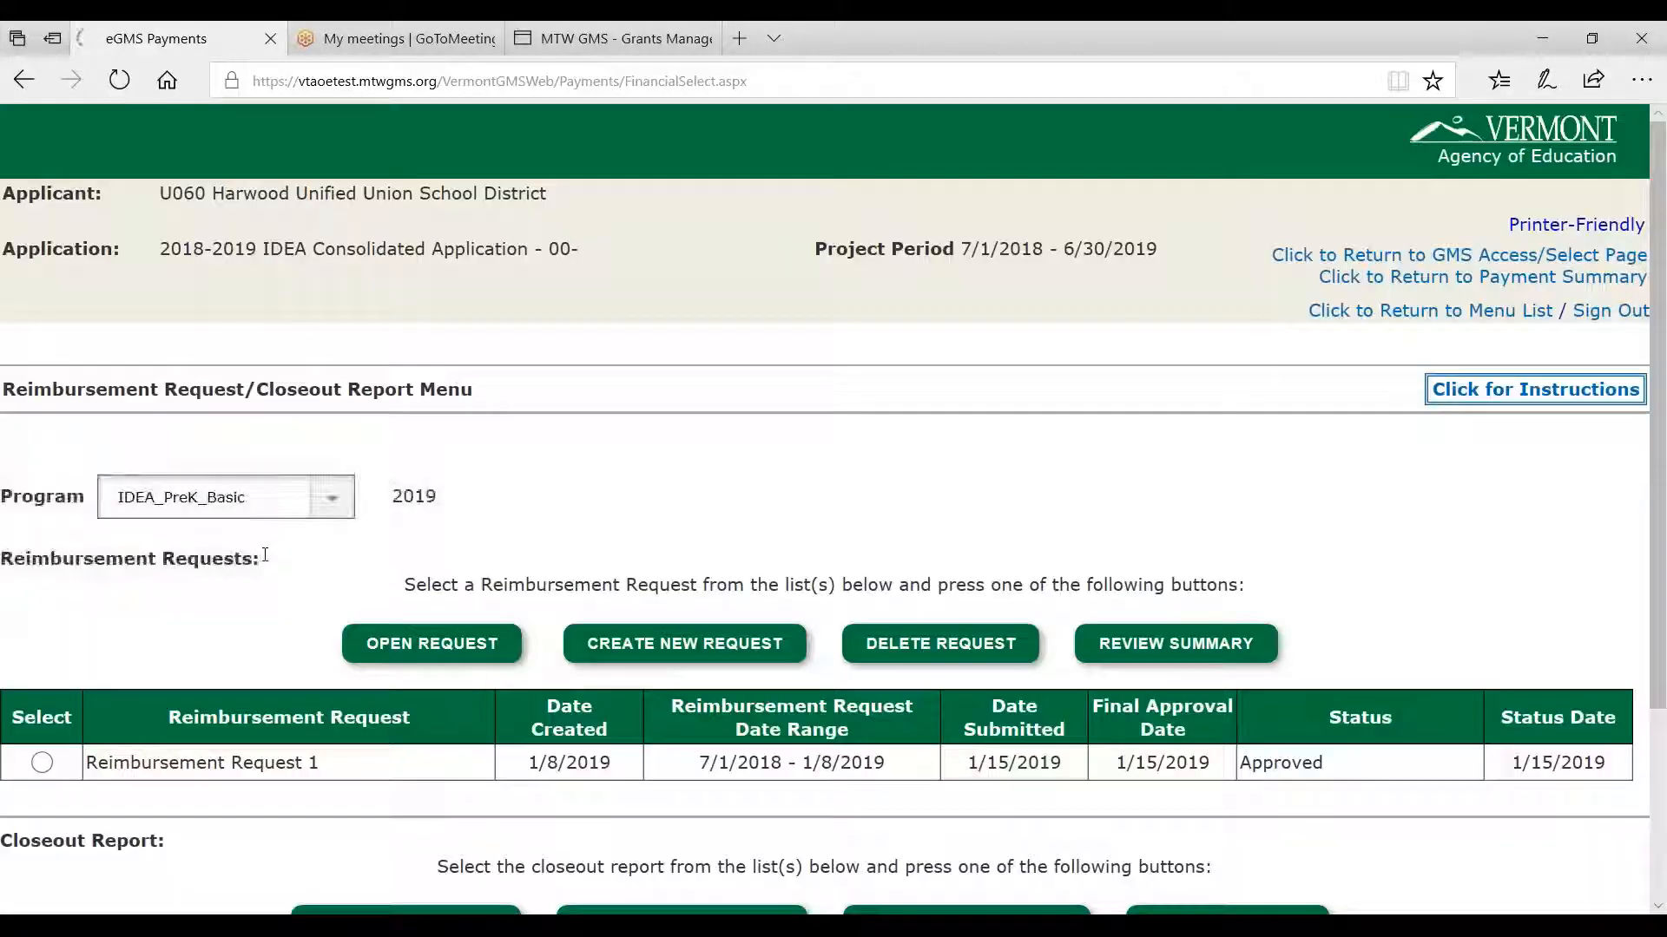
- Check the status of Reimbursement Request 1, and create a closeout report for the IDEA_PreK_Basic program
{"action": "scroll", "coordinate": [833, 521], "scroll_direction": "down", "scroll_amount": 2}
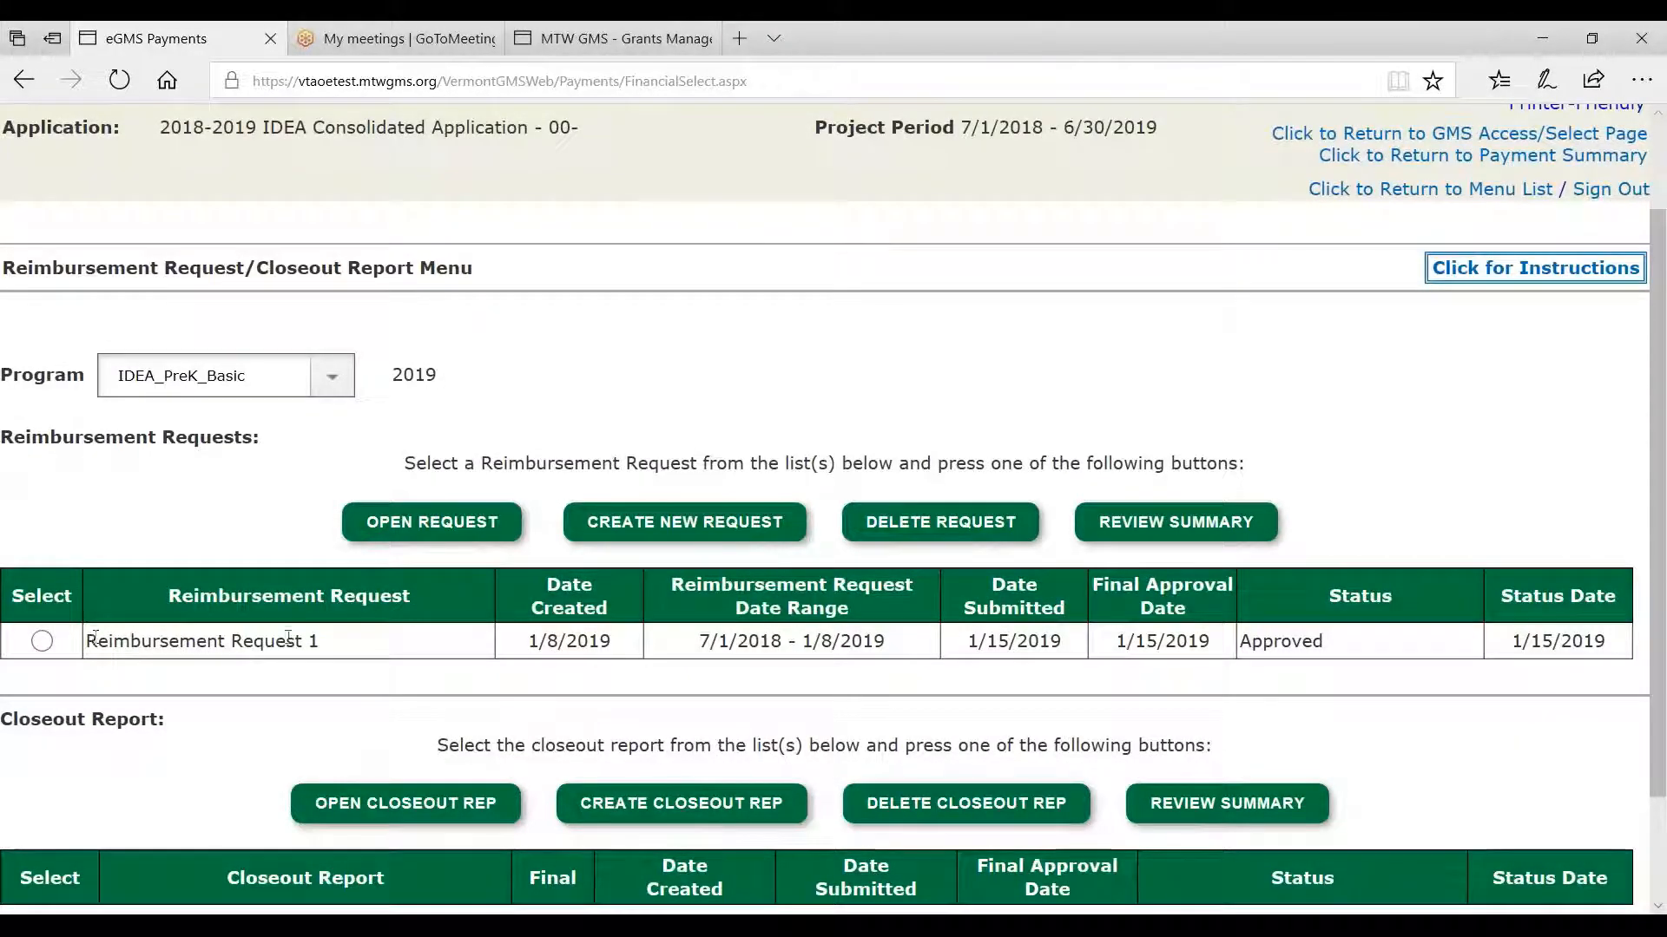
{"action": "left_click_drag", "start_coordinate": [97, 640], "coordinate": [347, 638]}
{"action": "left_click_drag", "start_coordinate": [1241, 643], "coordinate": [1488, 660]}
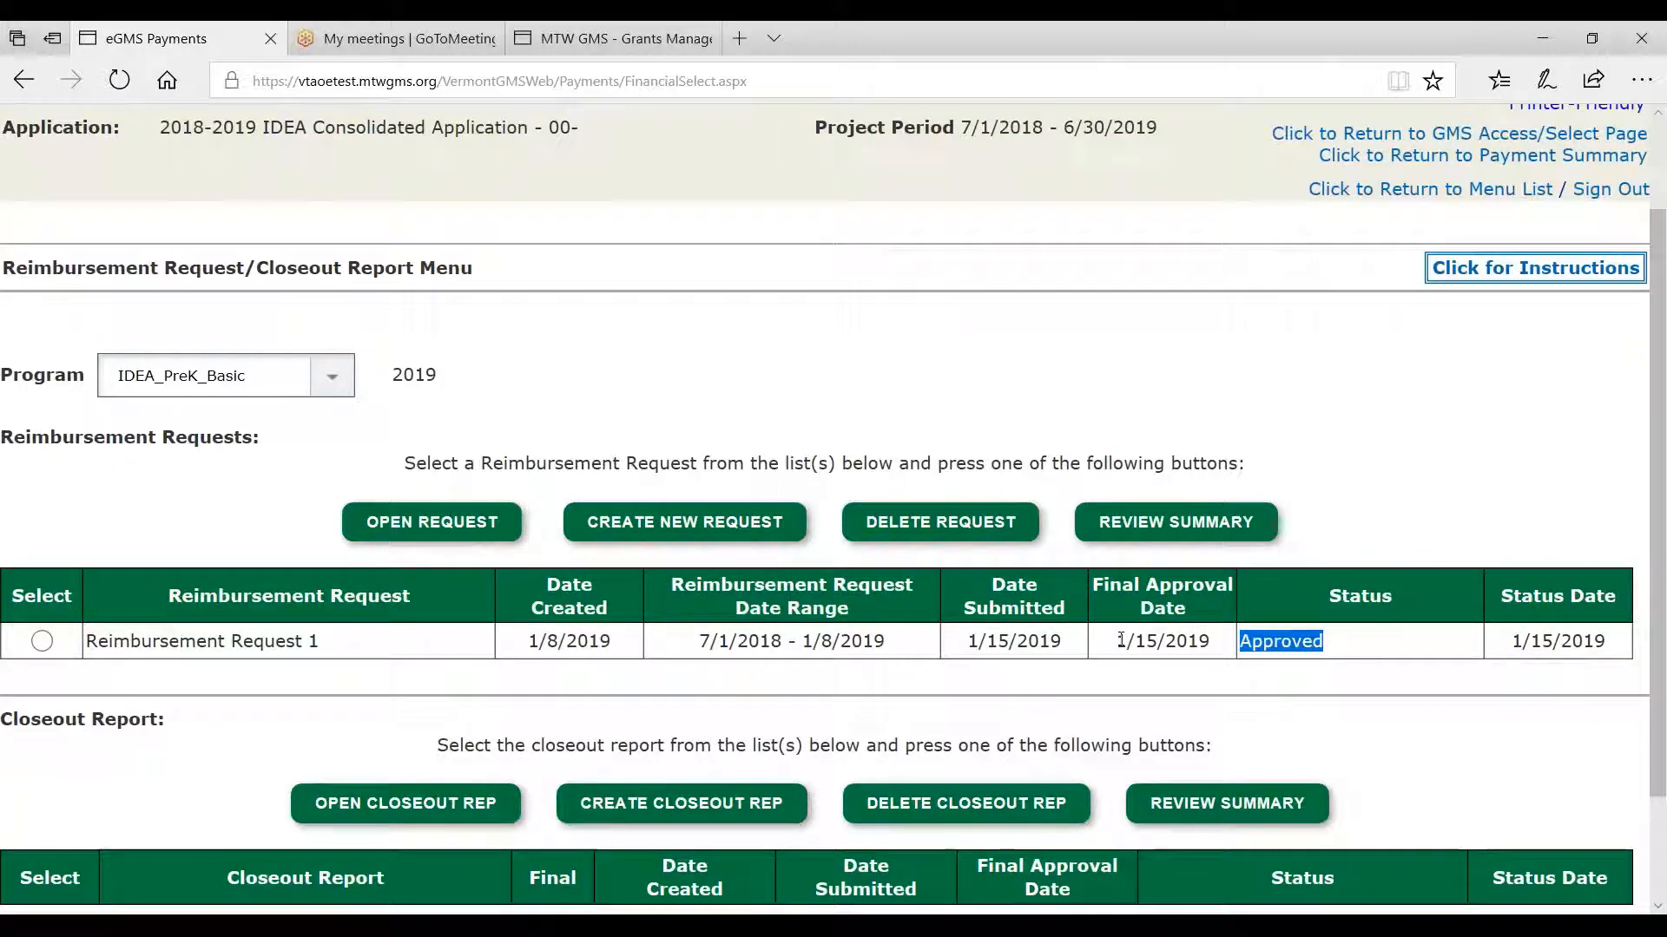
{"action": "scroll", "coordinate": [1121, 640], "scroll_direction": "down", "scroll_amount": 1}
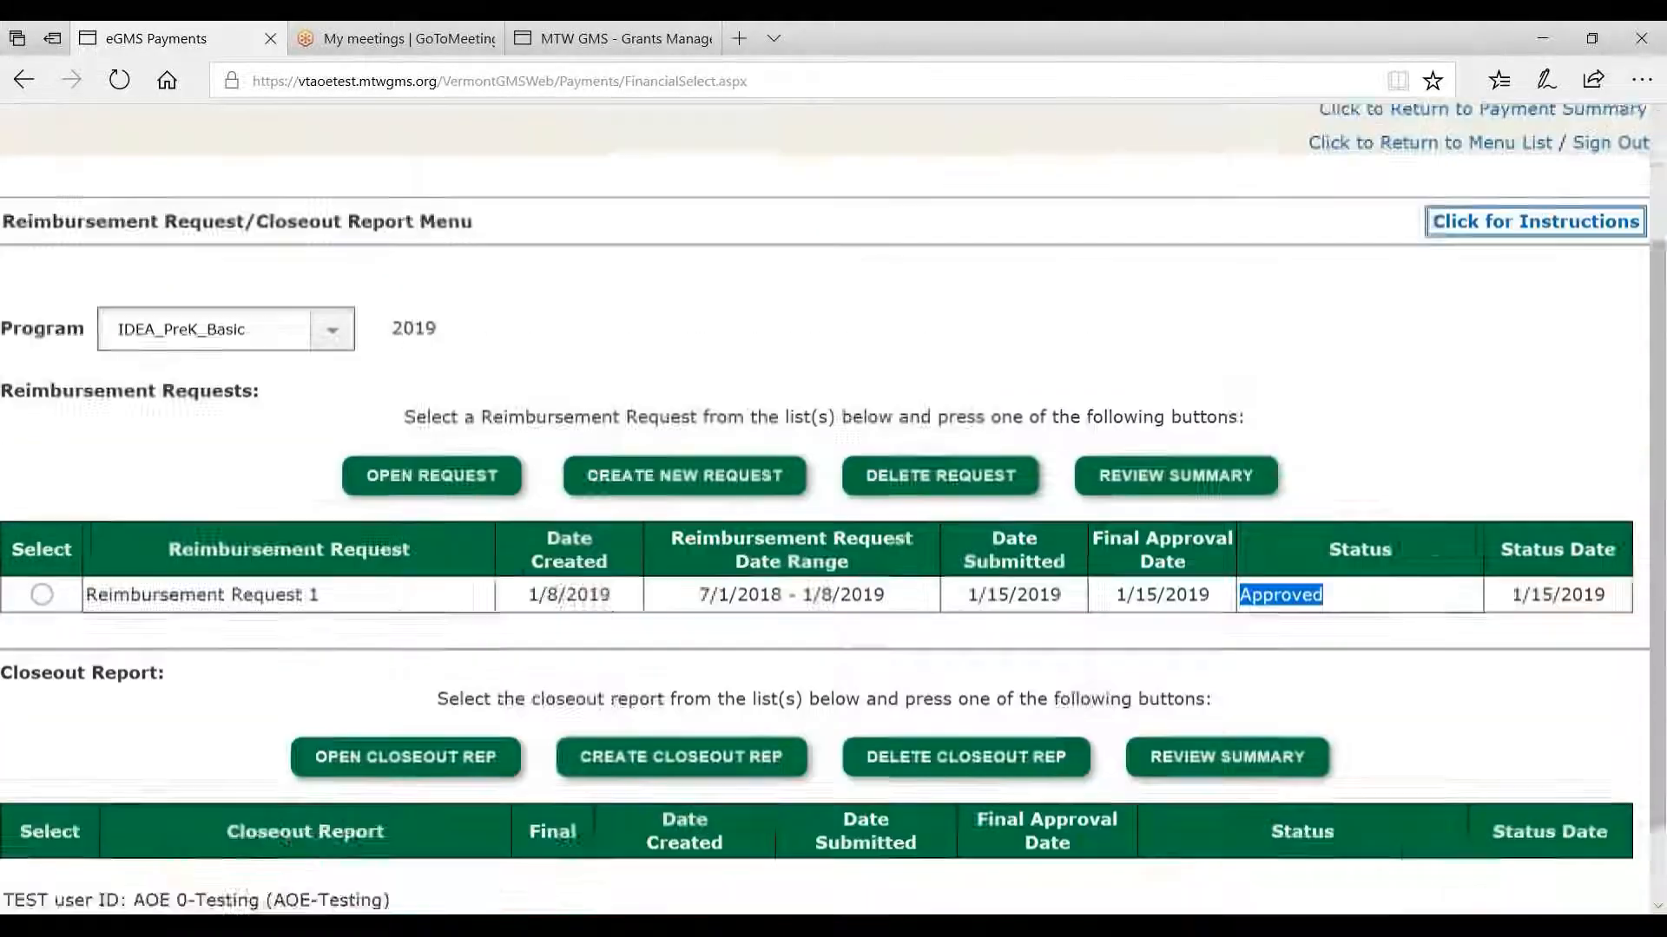
{"action": "scroll", "coordinate": [1121, 639], "scroll_direction": "up", "scroll_amount": 1}
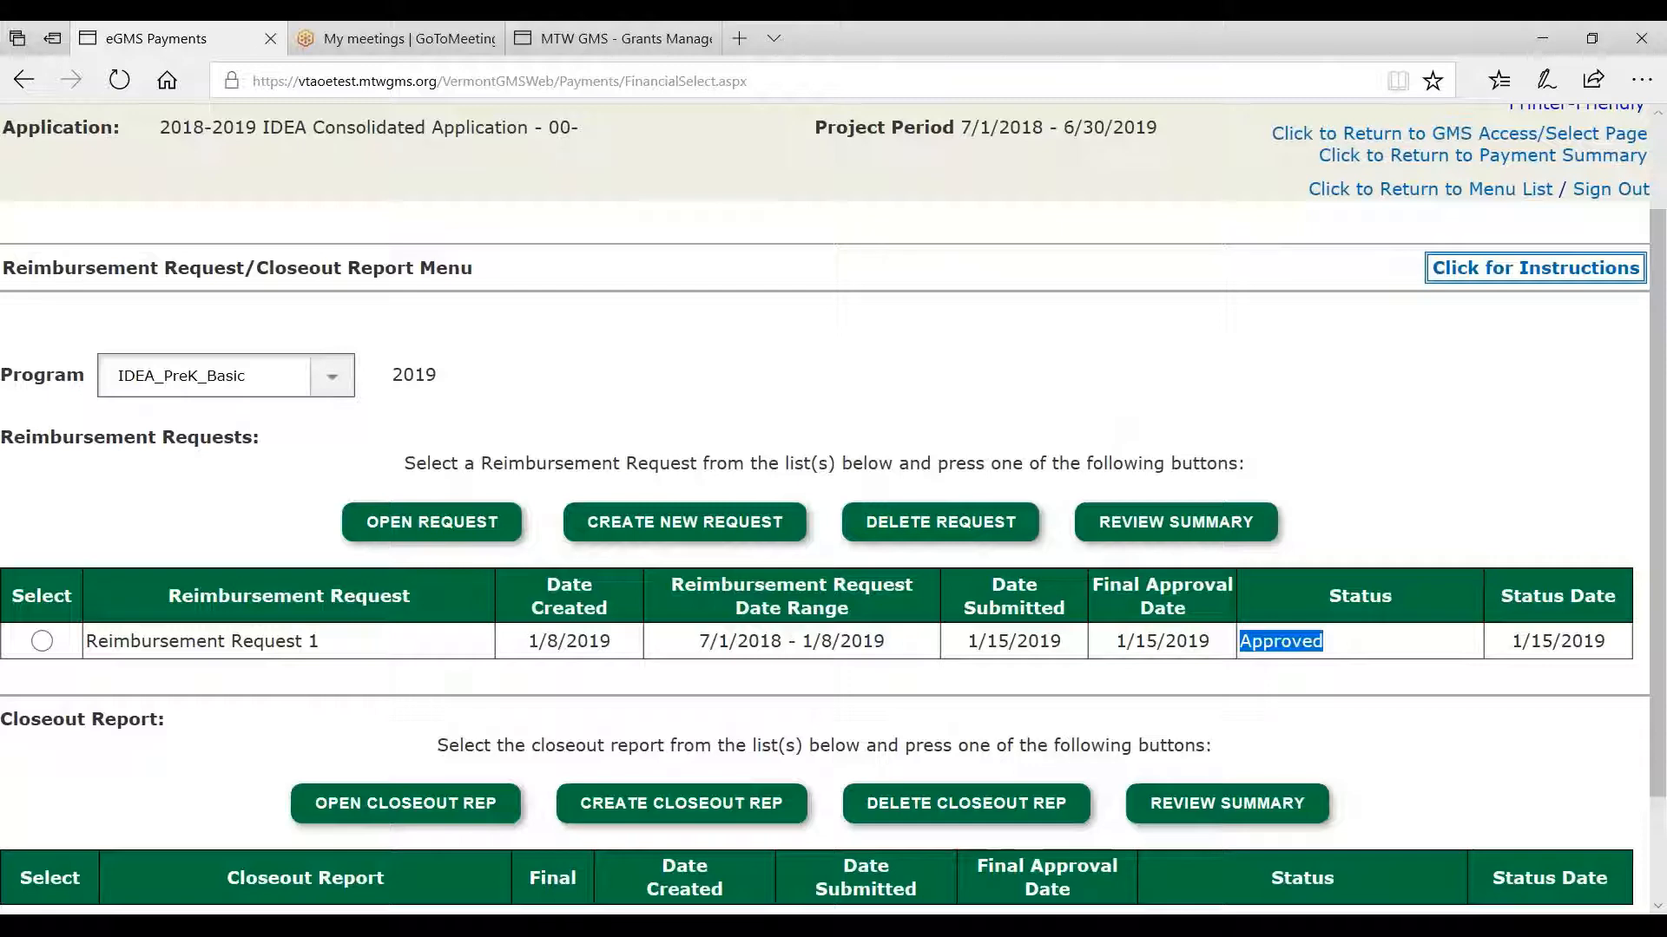
{"action": "scroll", "coordinate": [1085, 651], "scroll_direction": "down", "scroll_amount": 3}
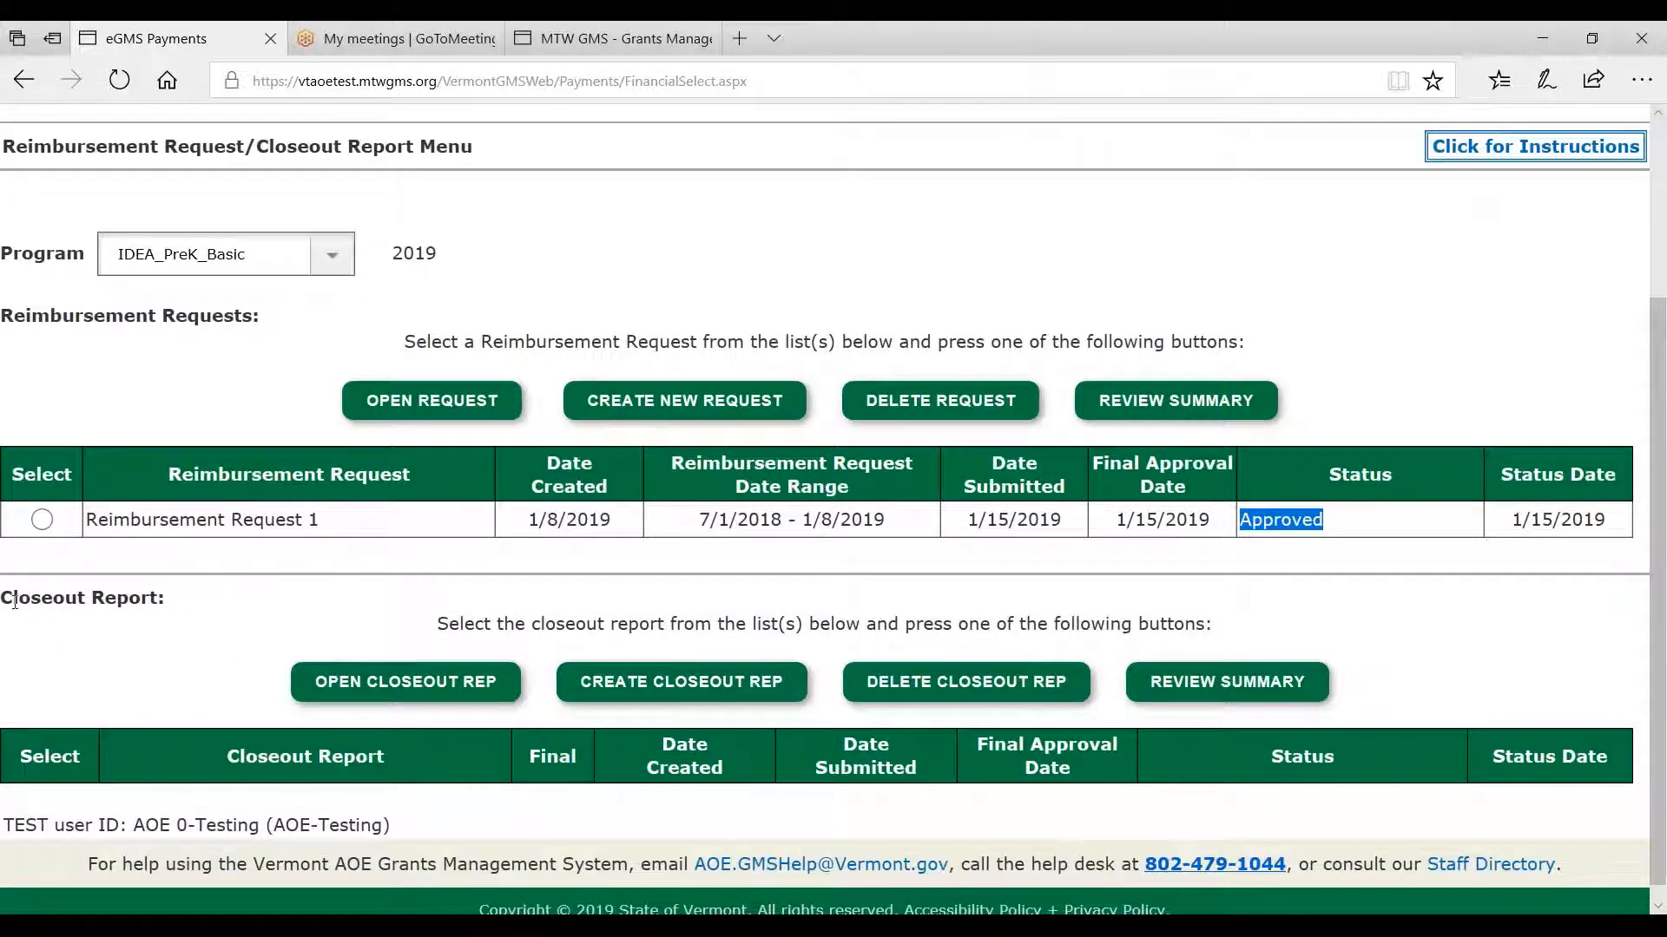
{"action": "left_click_drag", "start_coordinate": [15, 601], "coordinate": [230, 606]}
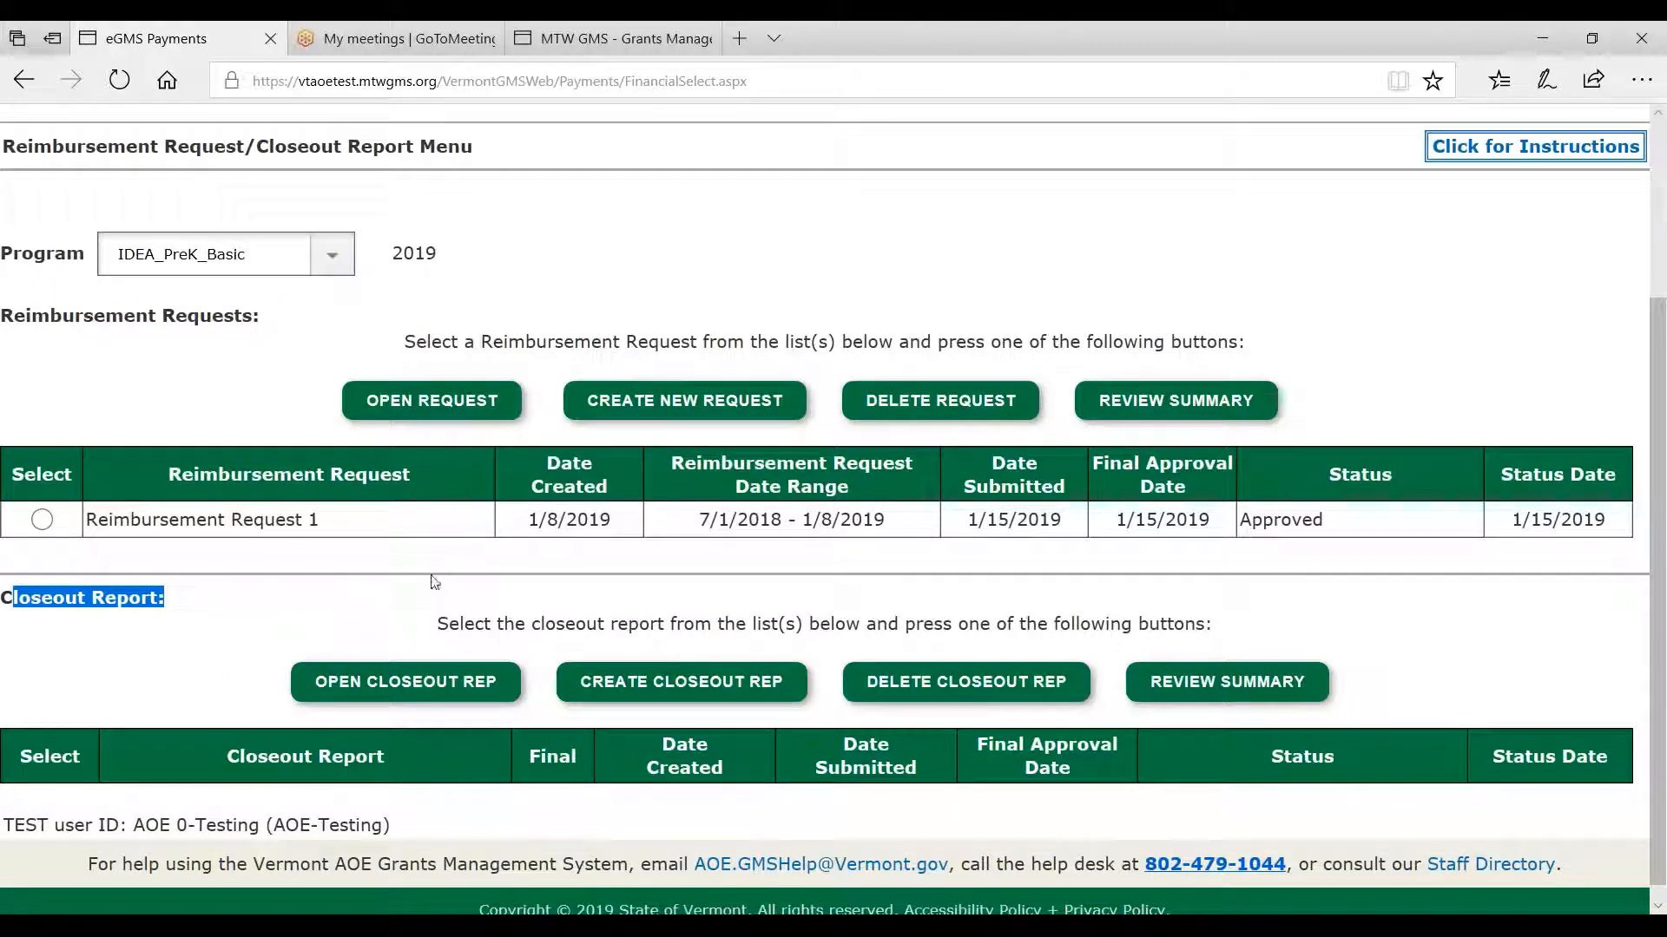
{"action": "left_click", "coordinate": [659, 685]}
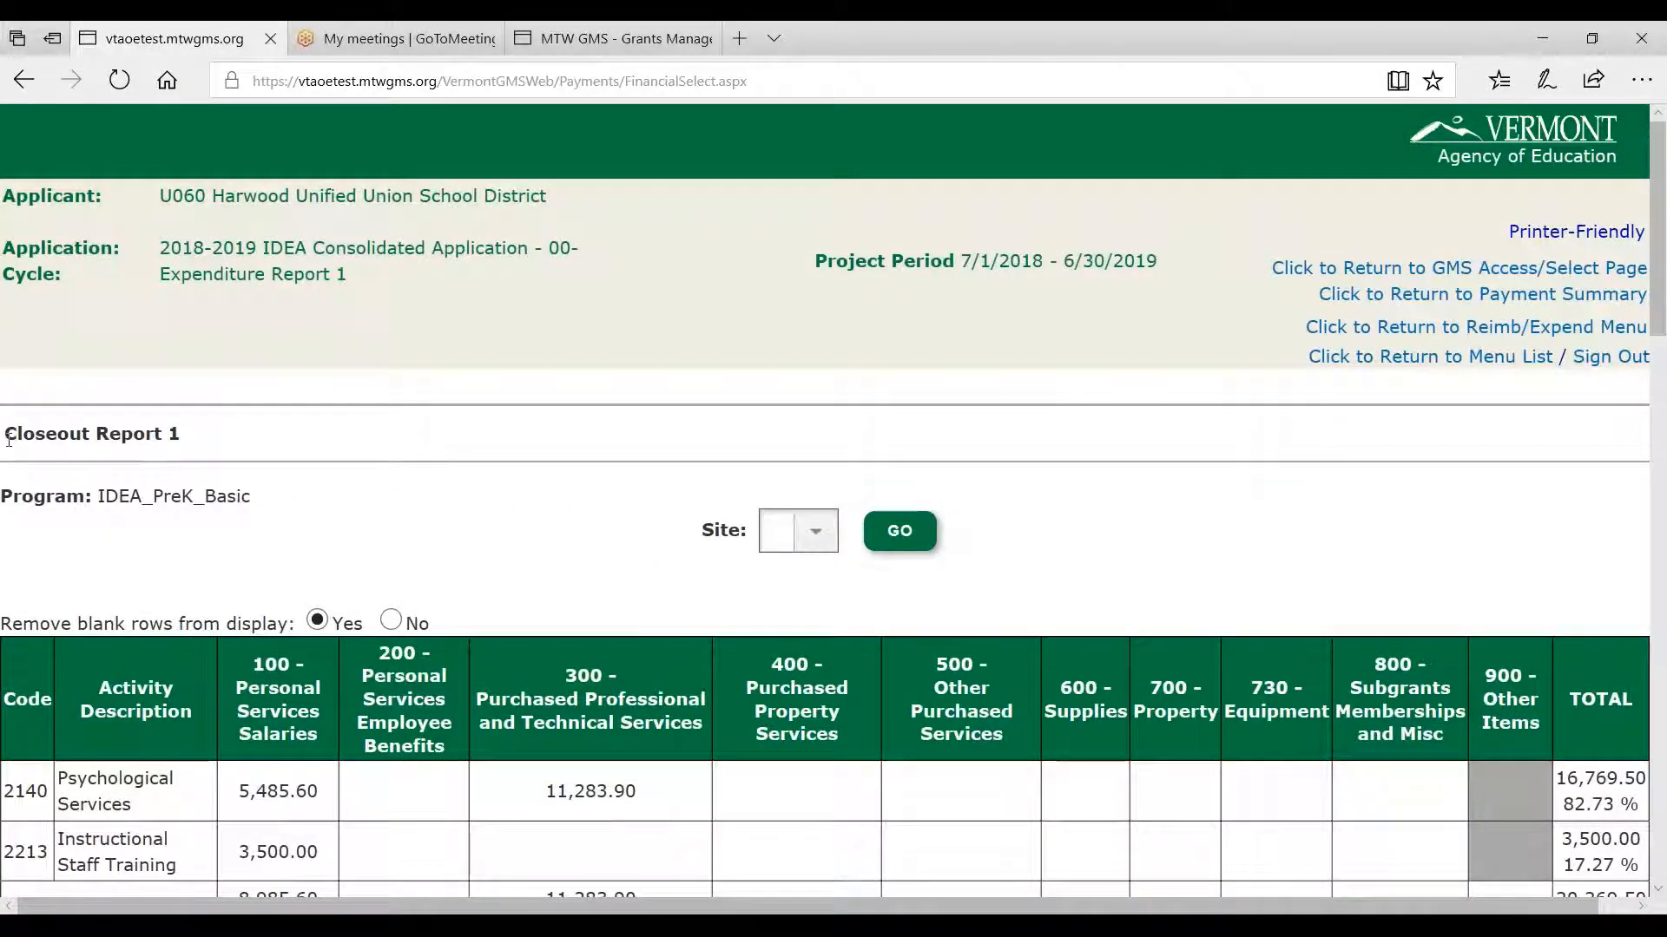
{"action": "left_click_drag", "start_coordinate": [9, 440], "coordinate": [234, 434]}
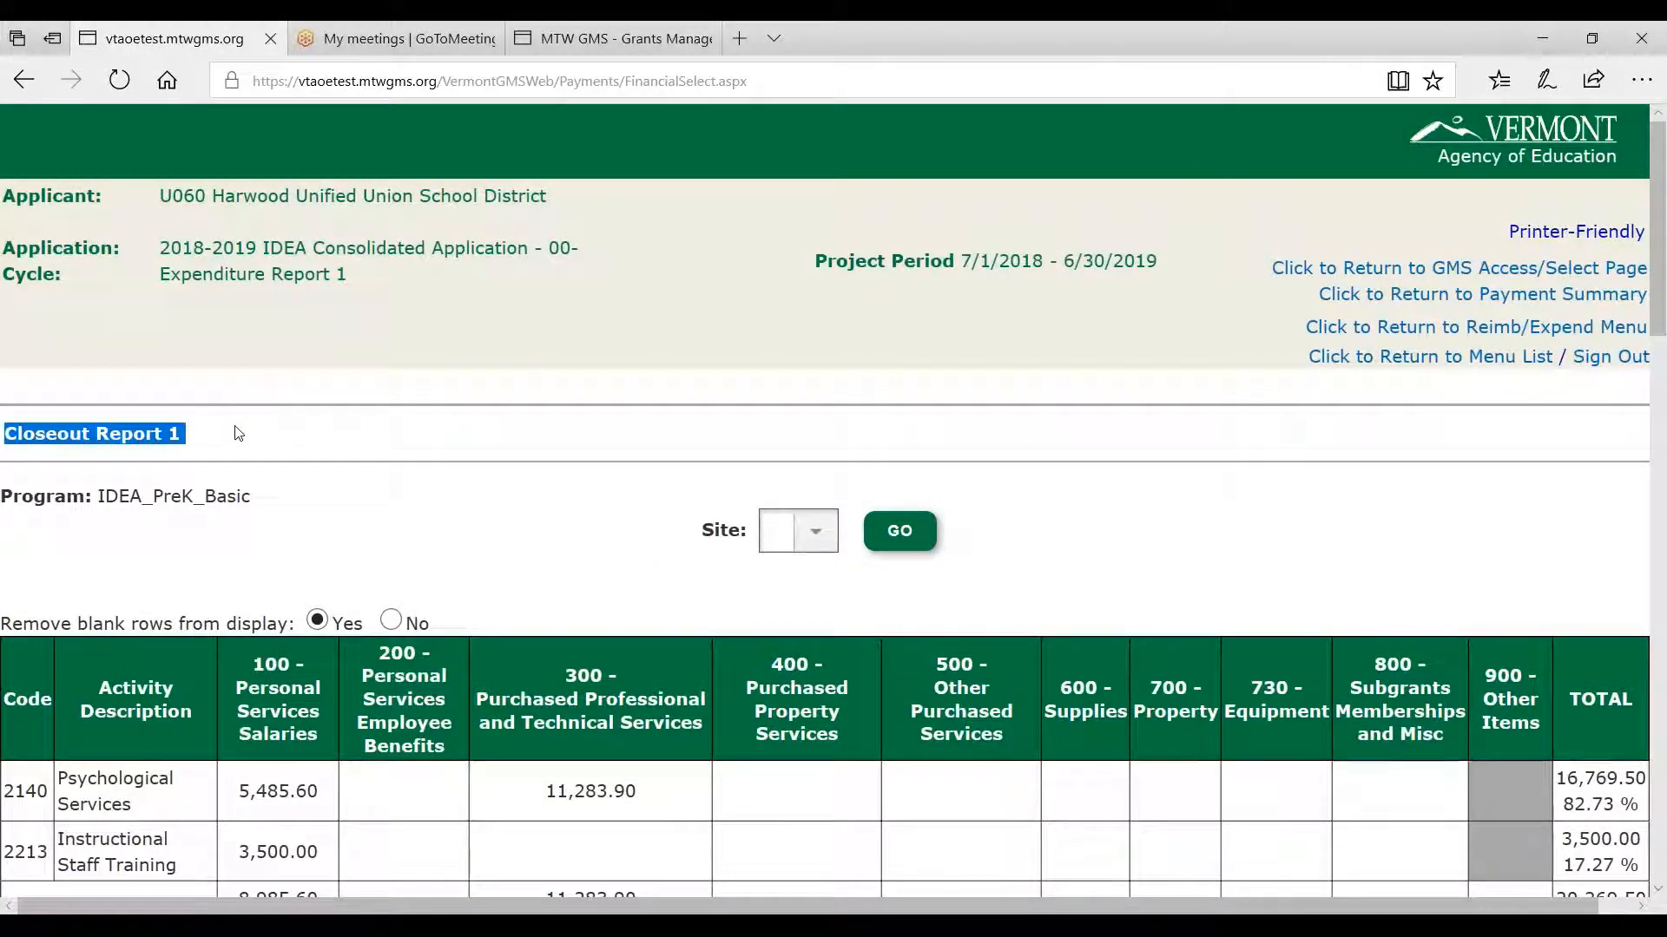
{"action": "scroll", "coordinate": [249, 434], "scroll_direction": "down", "scroll_amount": 3}
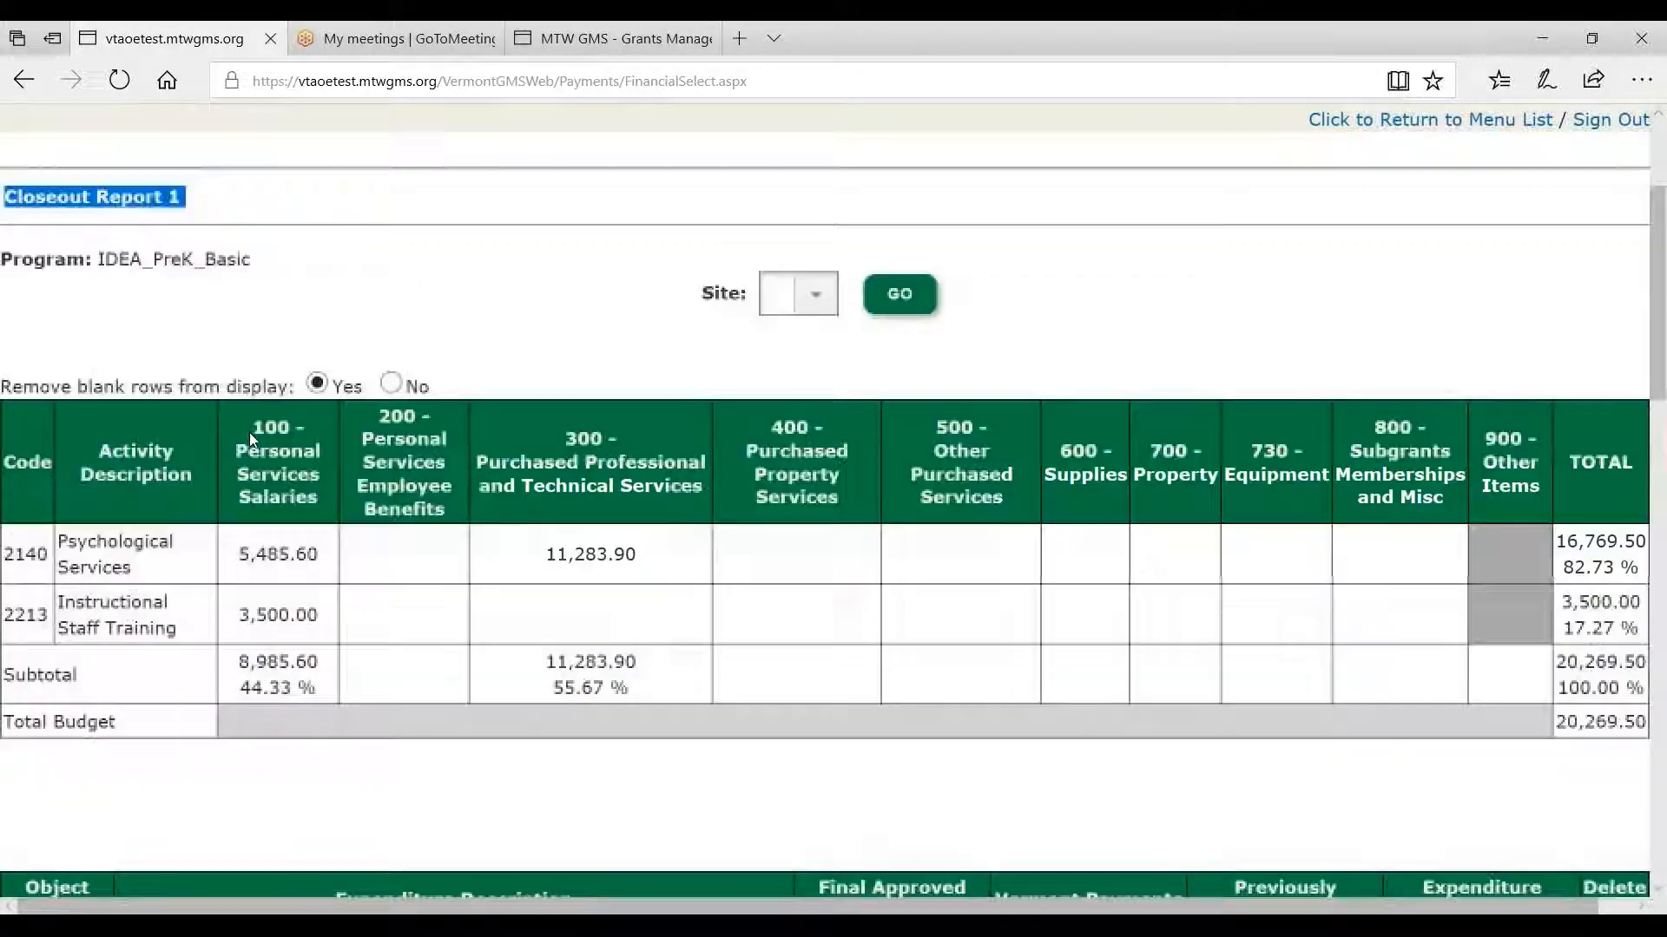
- Examine the closeout report's budget grid and compare the Personal Services Salaries row's approved budget, Vermont payments and expenditure amount
{"action": "left_click_drag", "start_coordinate": [3, 387], "coordinate": [295, 390]}
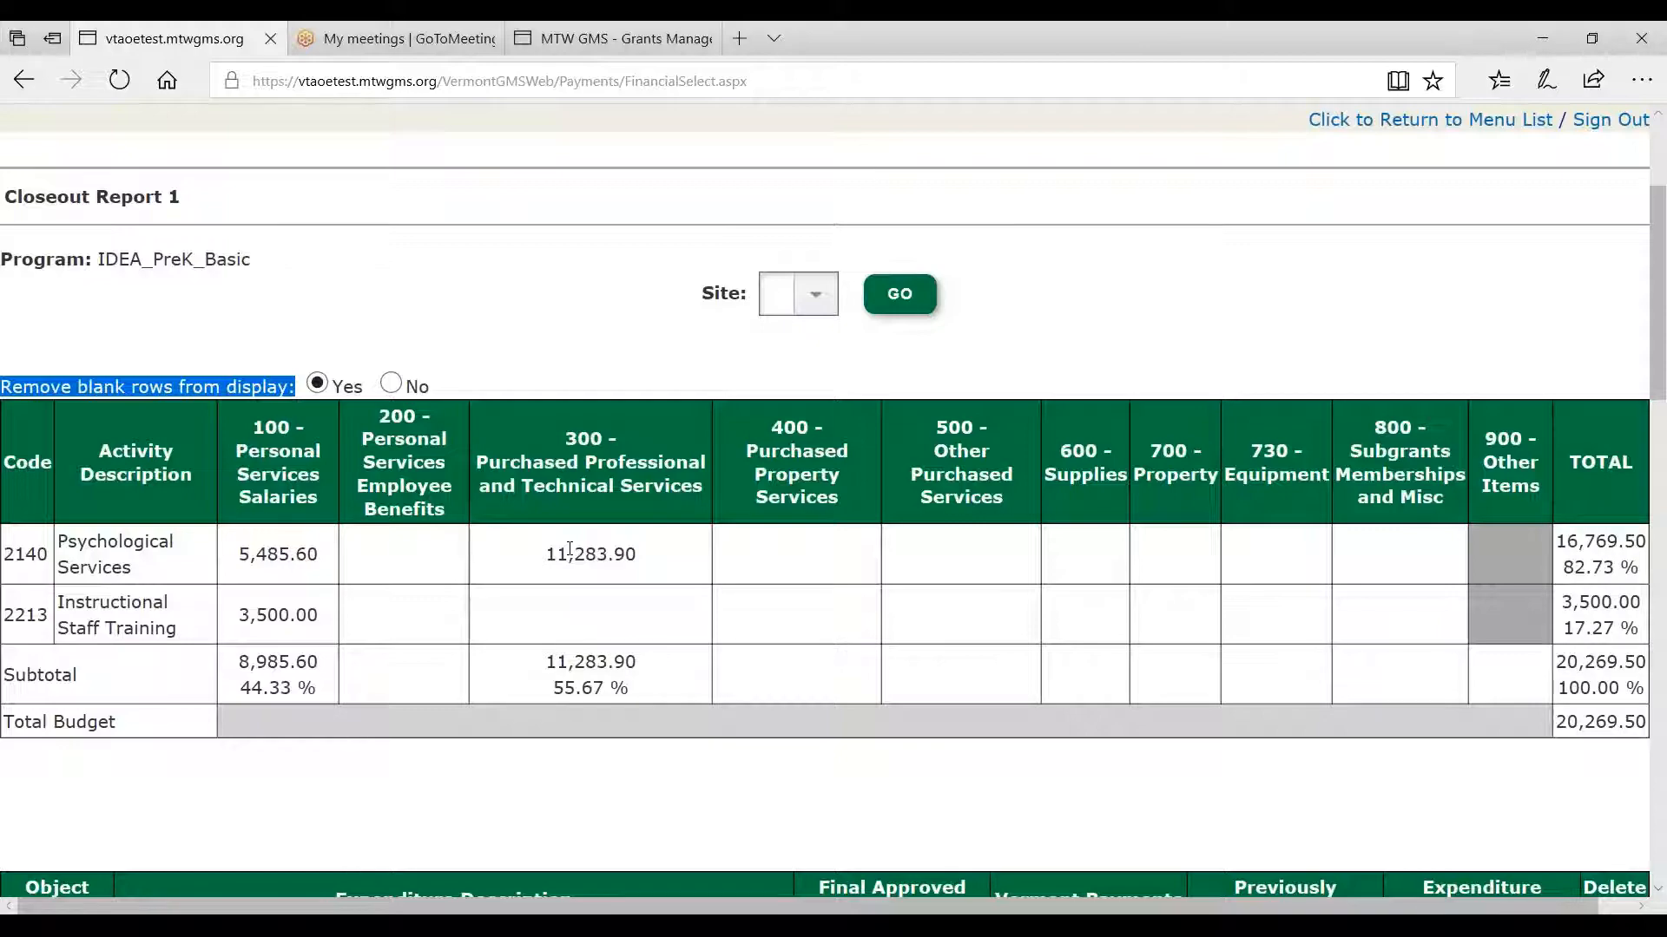
{"action": "scroll", "coordinate": [569, 552], "scroll_direction": "down", "scroll_amount": 1}
{"action": "scroll", "coordinate": [570, 550], "scroll_direction": "down", "scroll_amount": 1}
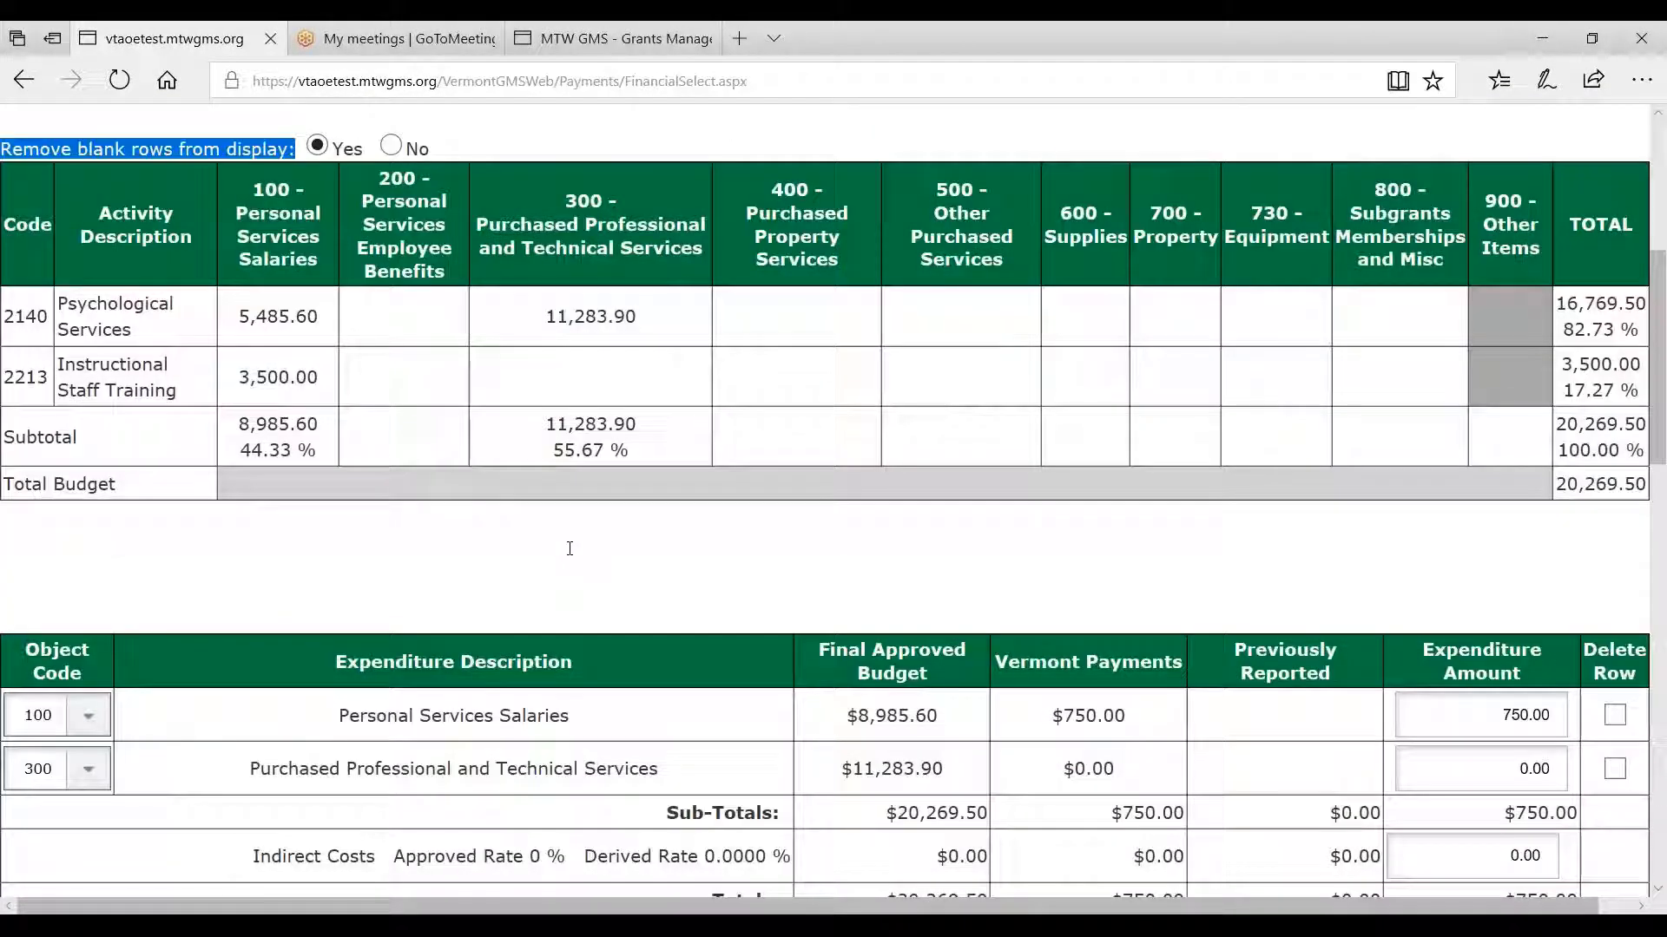
{"action": "scroll", "coordinate": [569, 550], "scroll_direction": "down", "scroll_amount": 1}
{"action": "left_click_drag", "start_coordinate": [20, 544], "coordinate": [83, 560]}
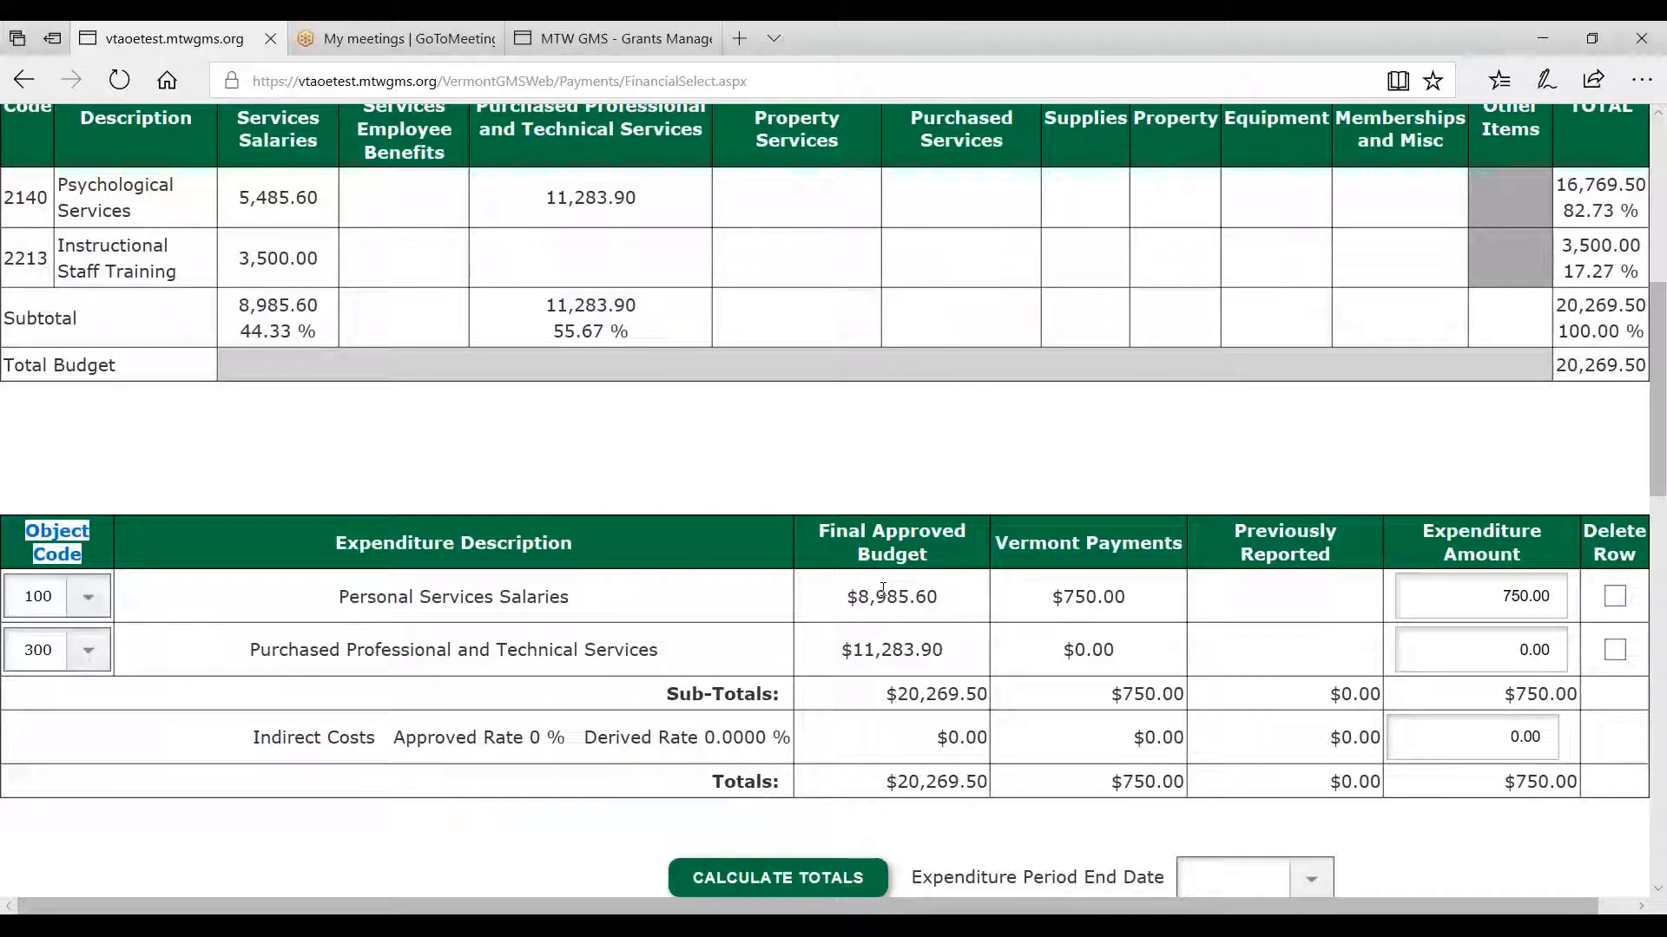
{"action": "left_click_drag", "start_coordinate": [883, 591], "coordinate": [946, 594]}
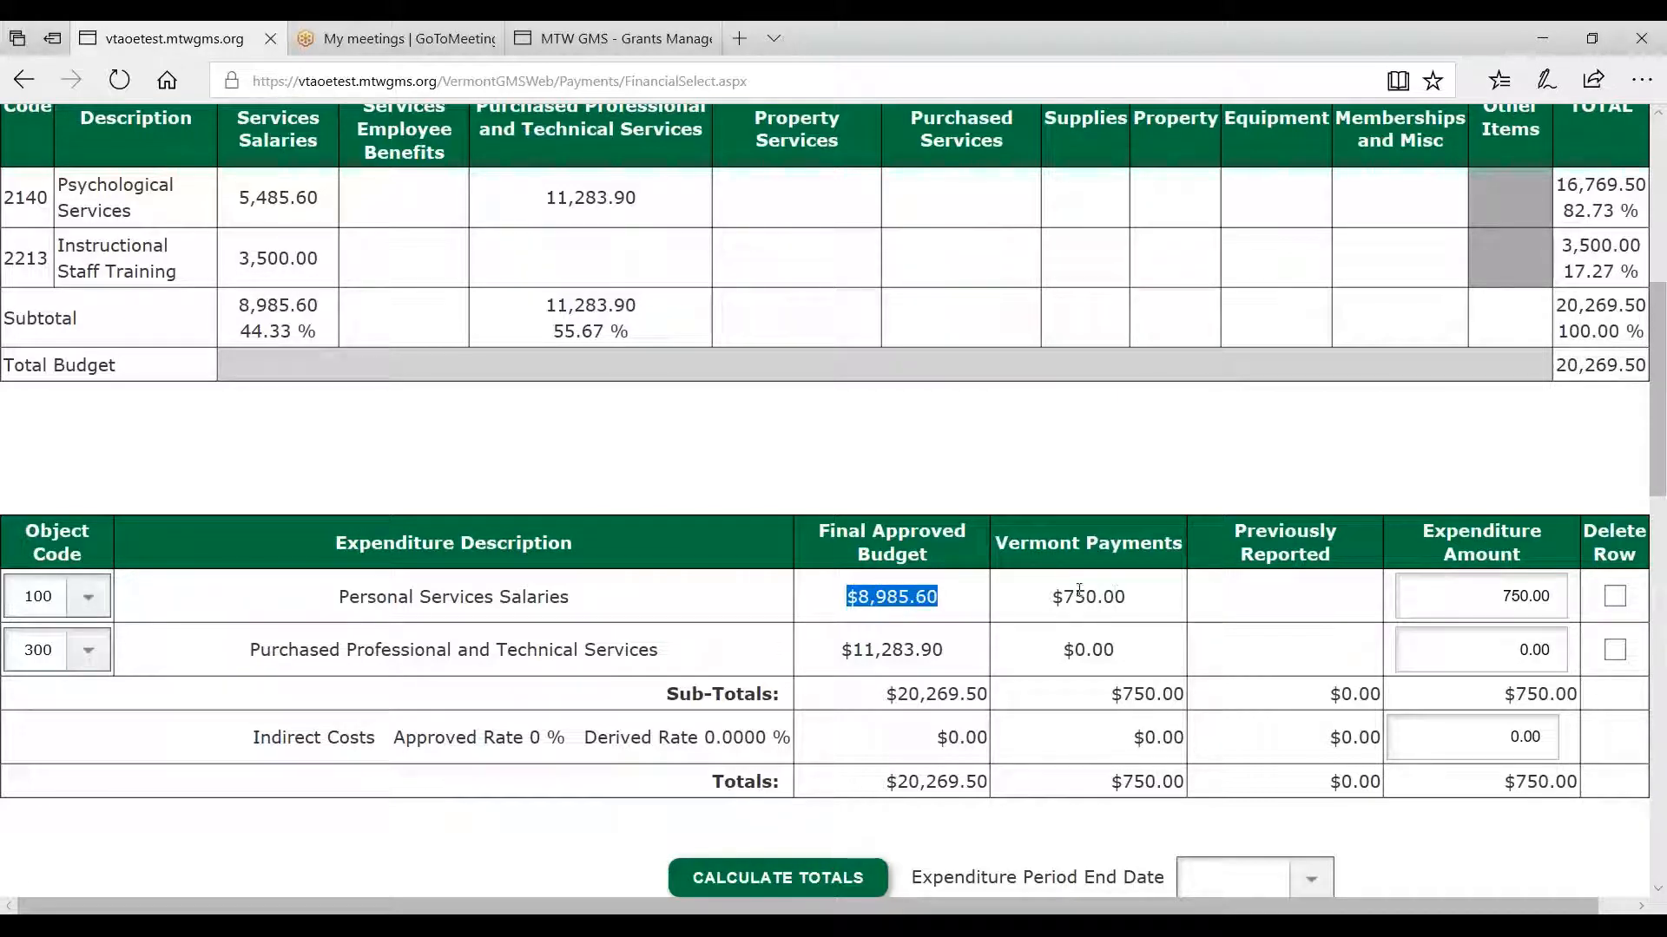
{"action": "triple_click", "coordinate": [1079, 594]}
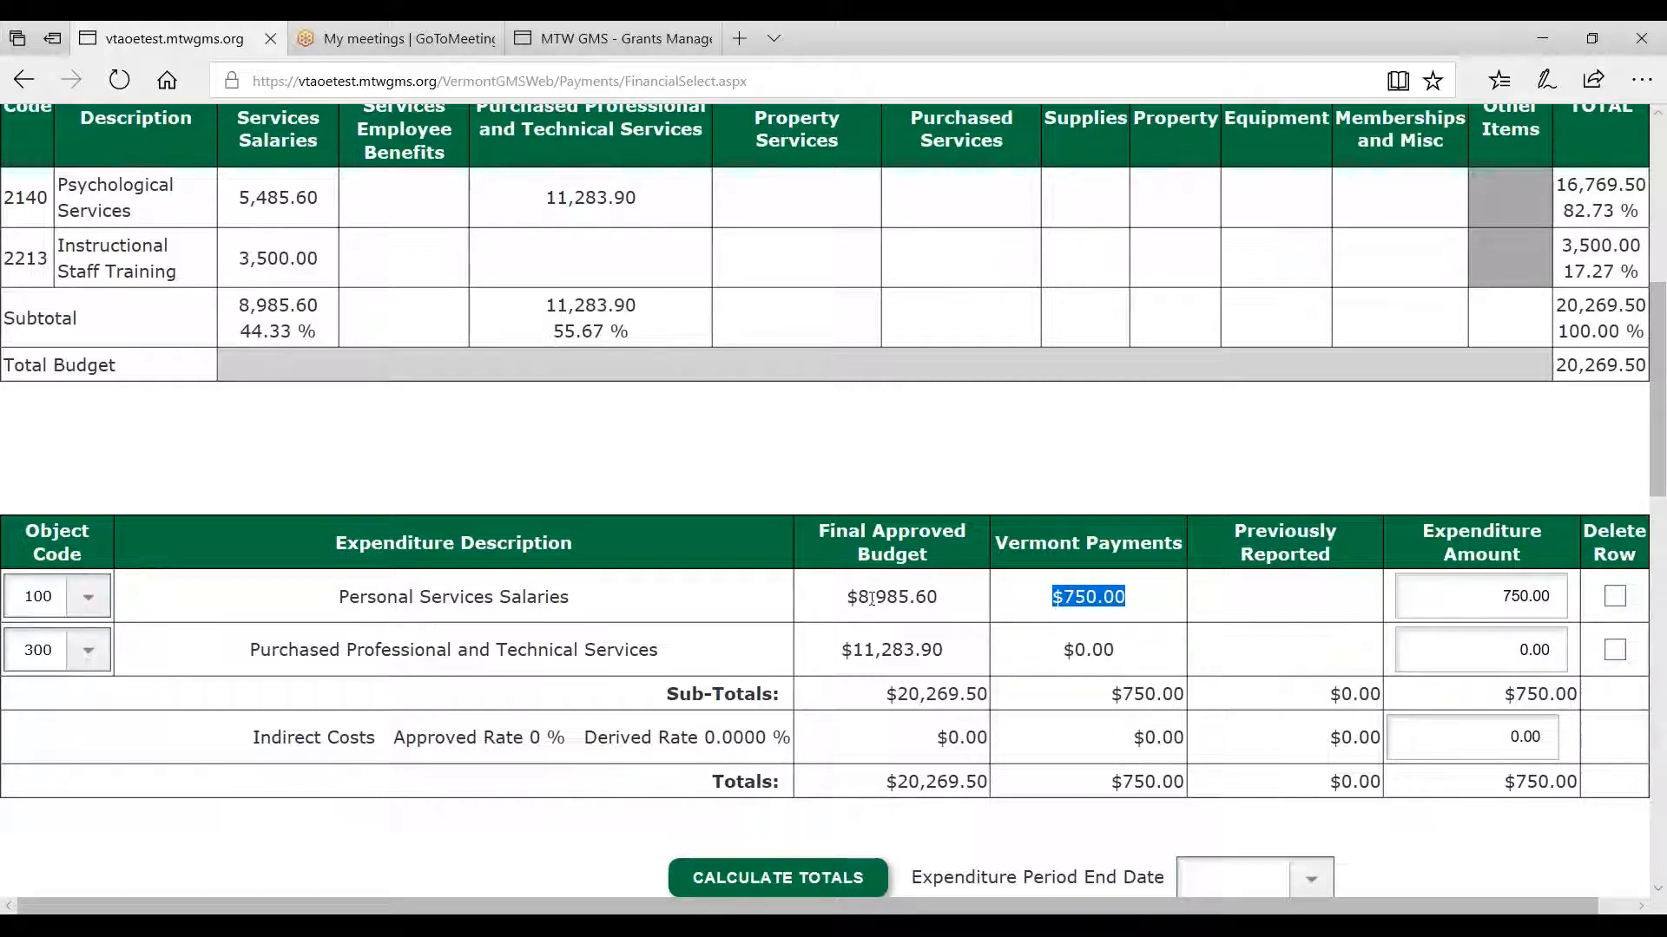
{"action": "scroll", "coordinate": [872, 598], "scroll_direction": "down", "scroll_amount": 1}
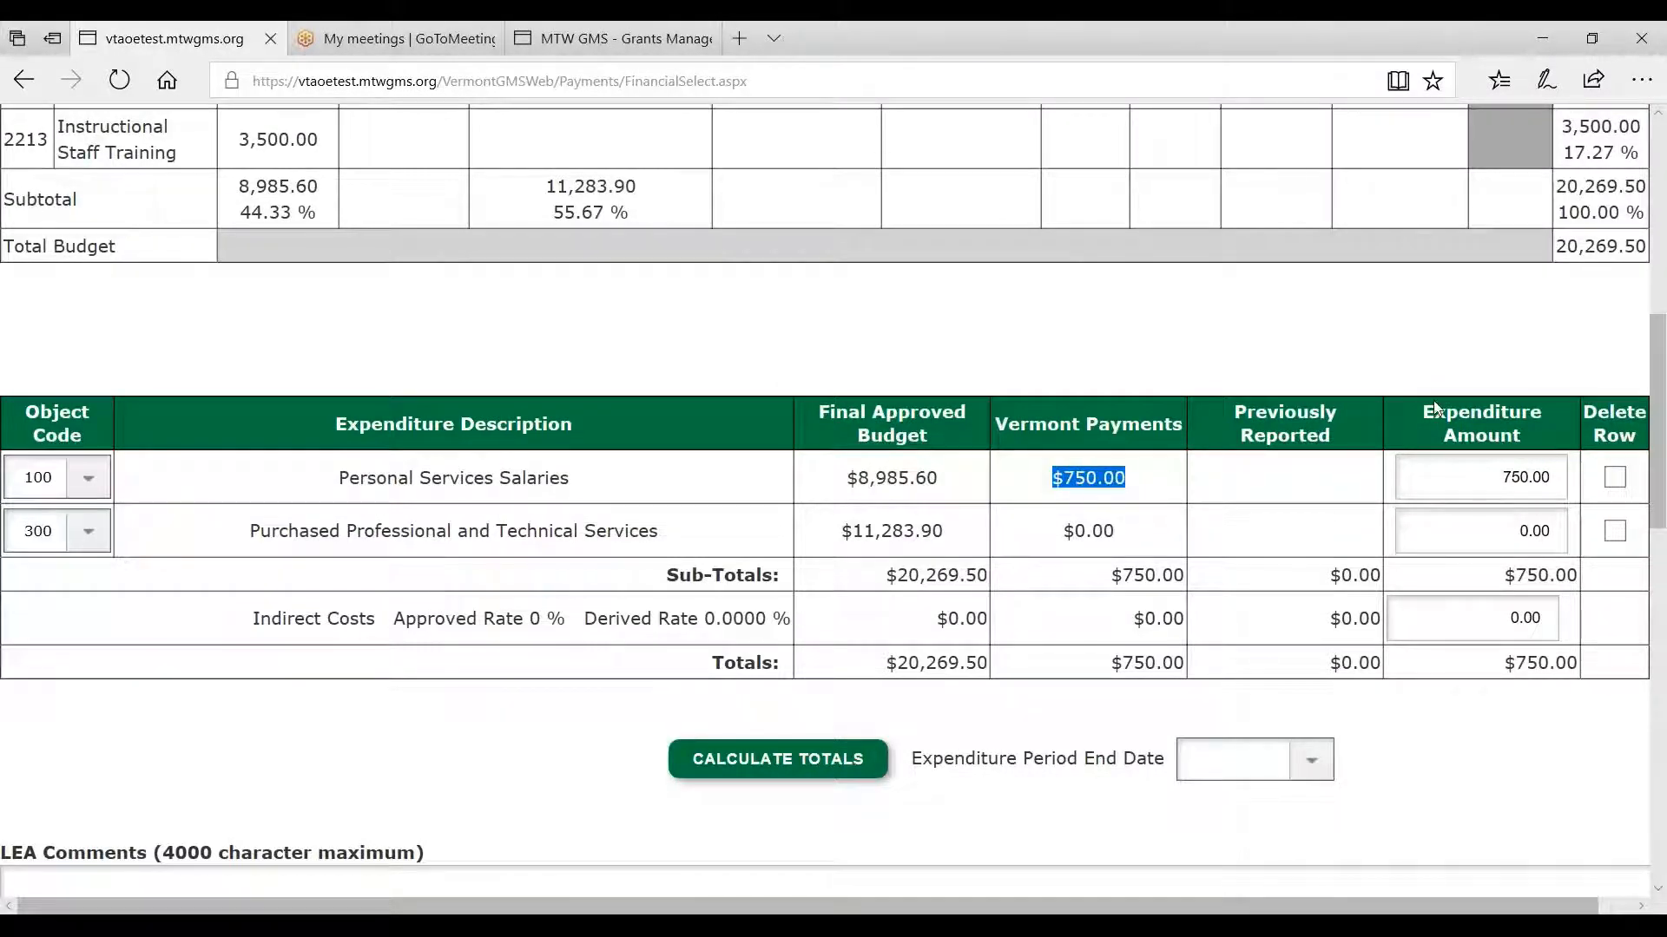
{"action": "left_click_drag", "start_coordinate": [1424, 411], "coordinate": [1524, 475]}
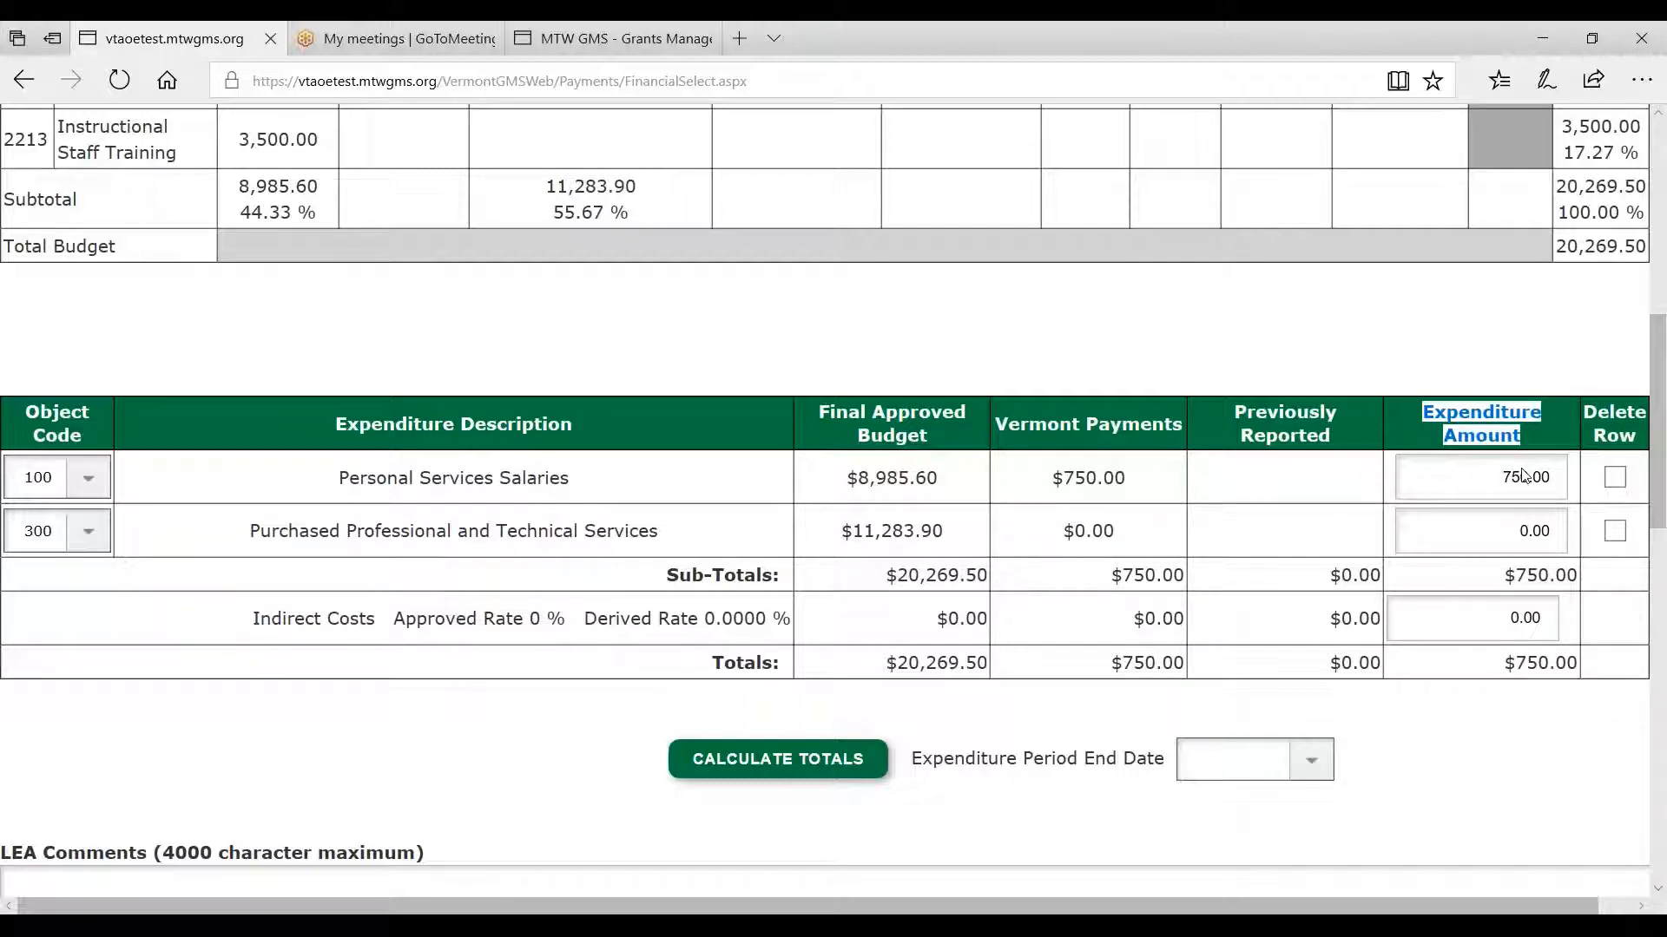
{"action": "left_click_drag", "start_coordinate": [1065, 478], "coordinate": [1097, 479]}
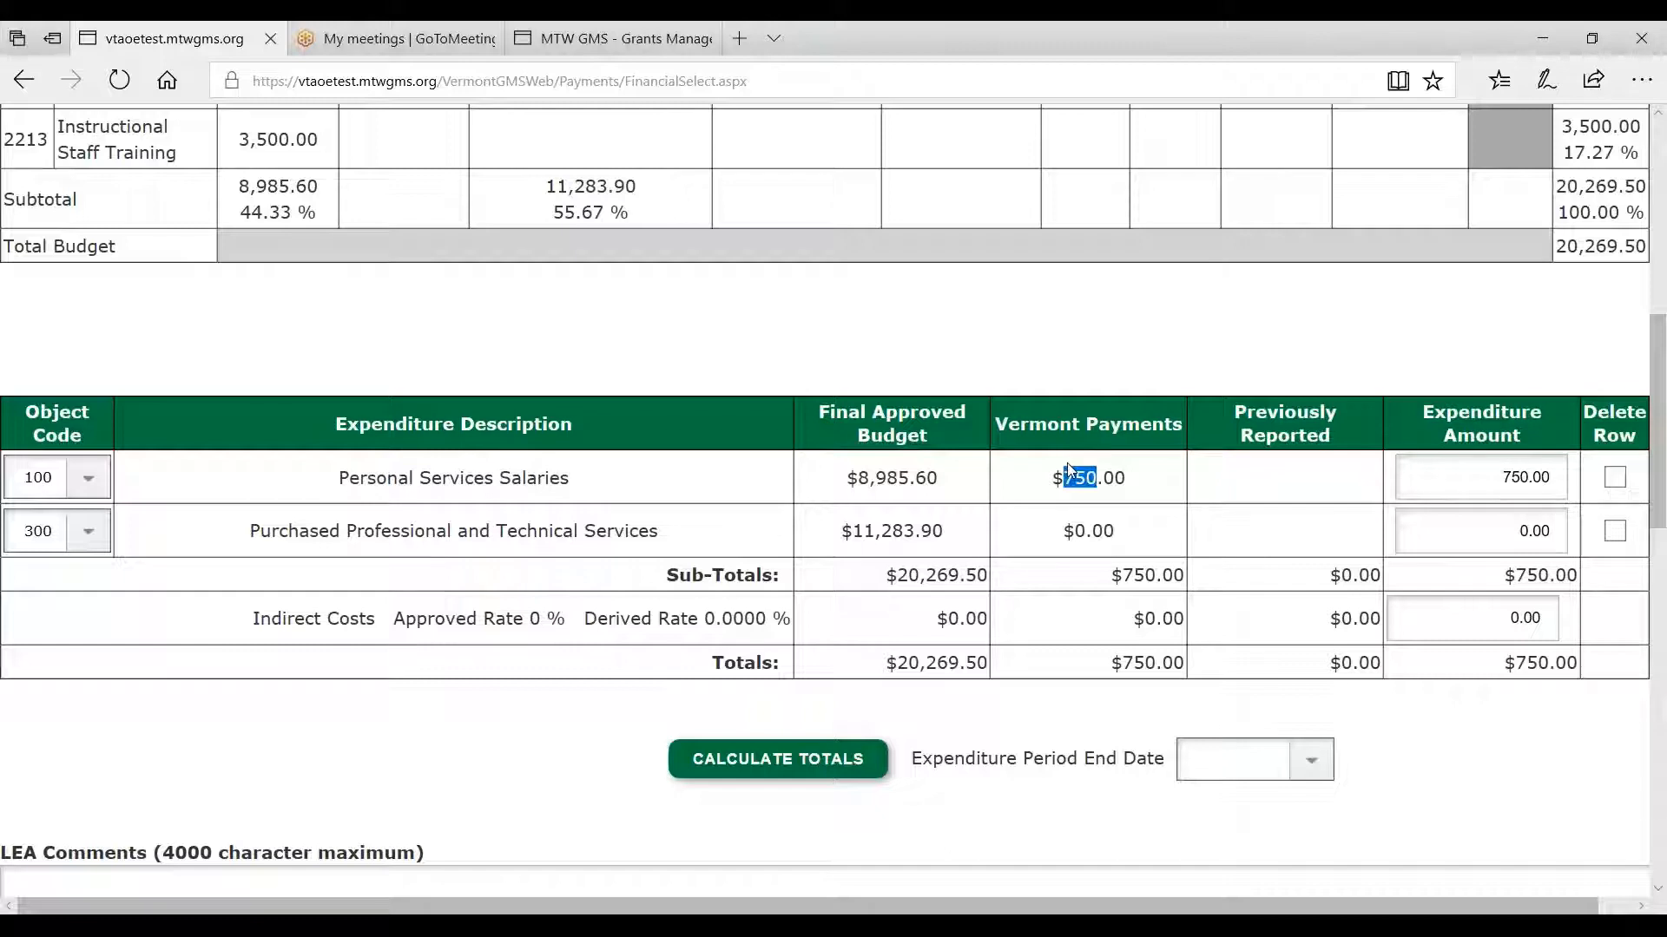
{"action": "left_click", "coordinate": [1518, 477]}
{"action": "left_click_drag", "start_coordinate": [1517, 477], "coordinate": [1496, 478]}
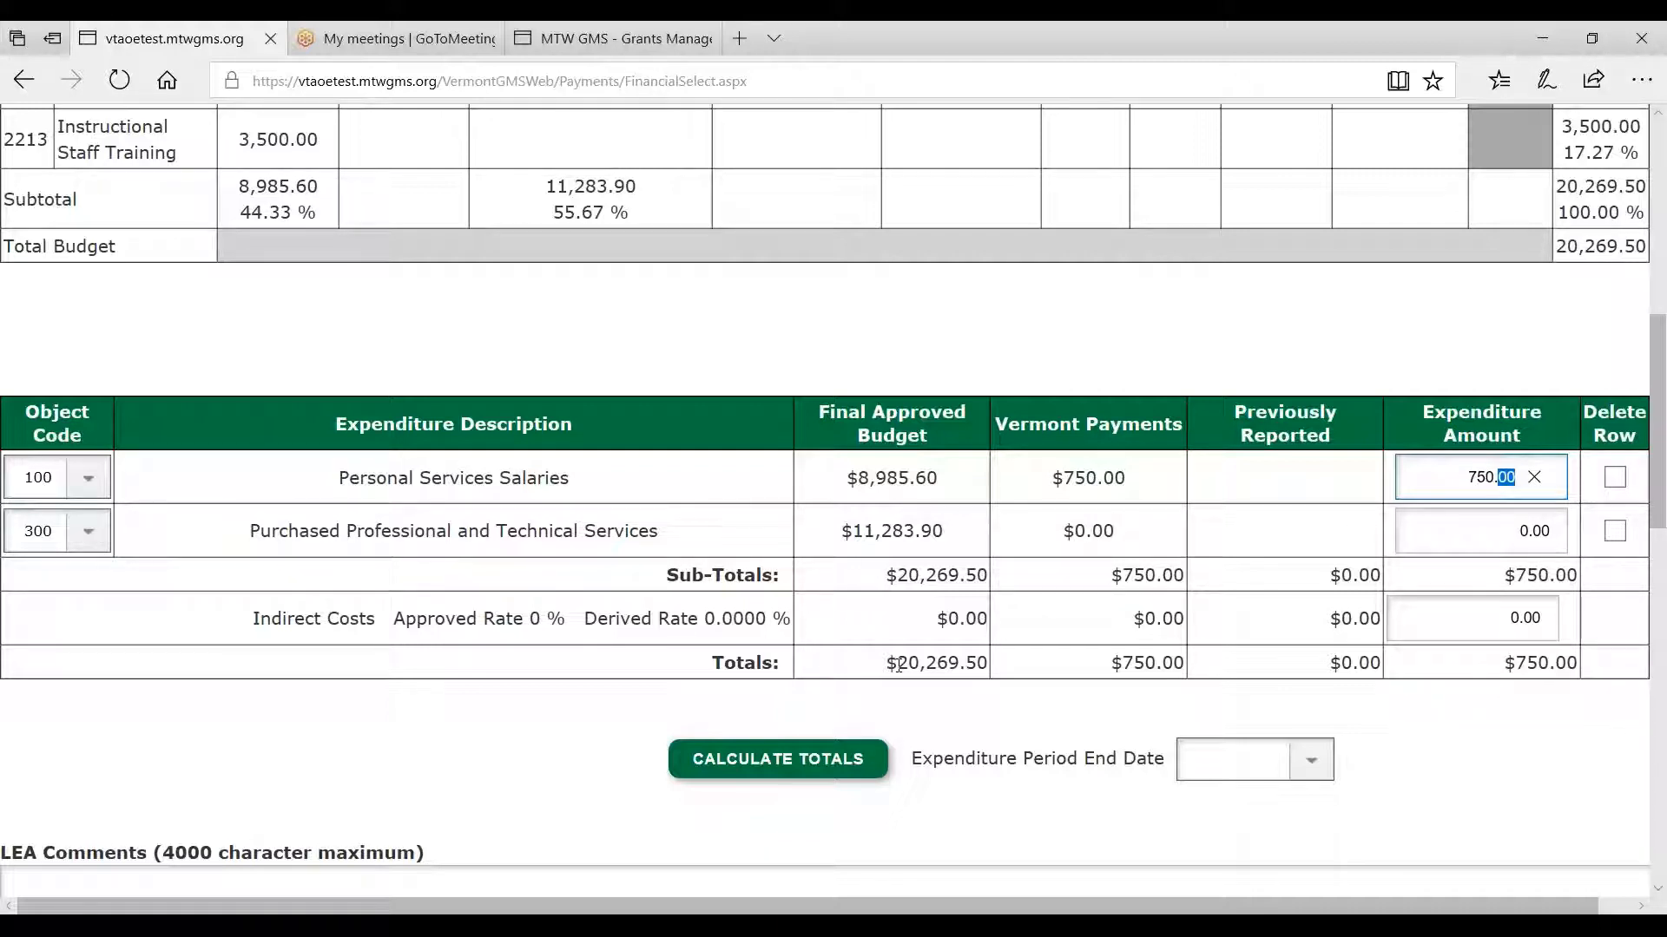
- Set the closeout report's Expenditure Period End Date to 6/30/2019
{"action": "scroll", "coordinate": [1213, 778], "scroll_direction": "down", "scroll_amount": 1}
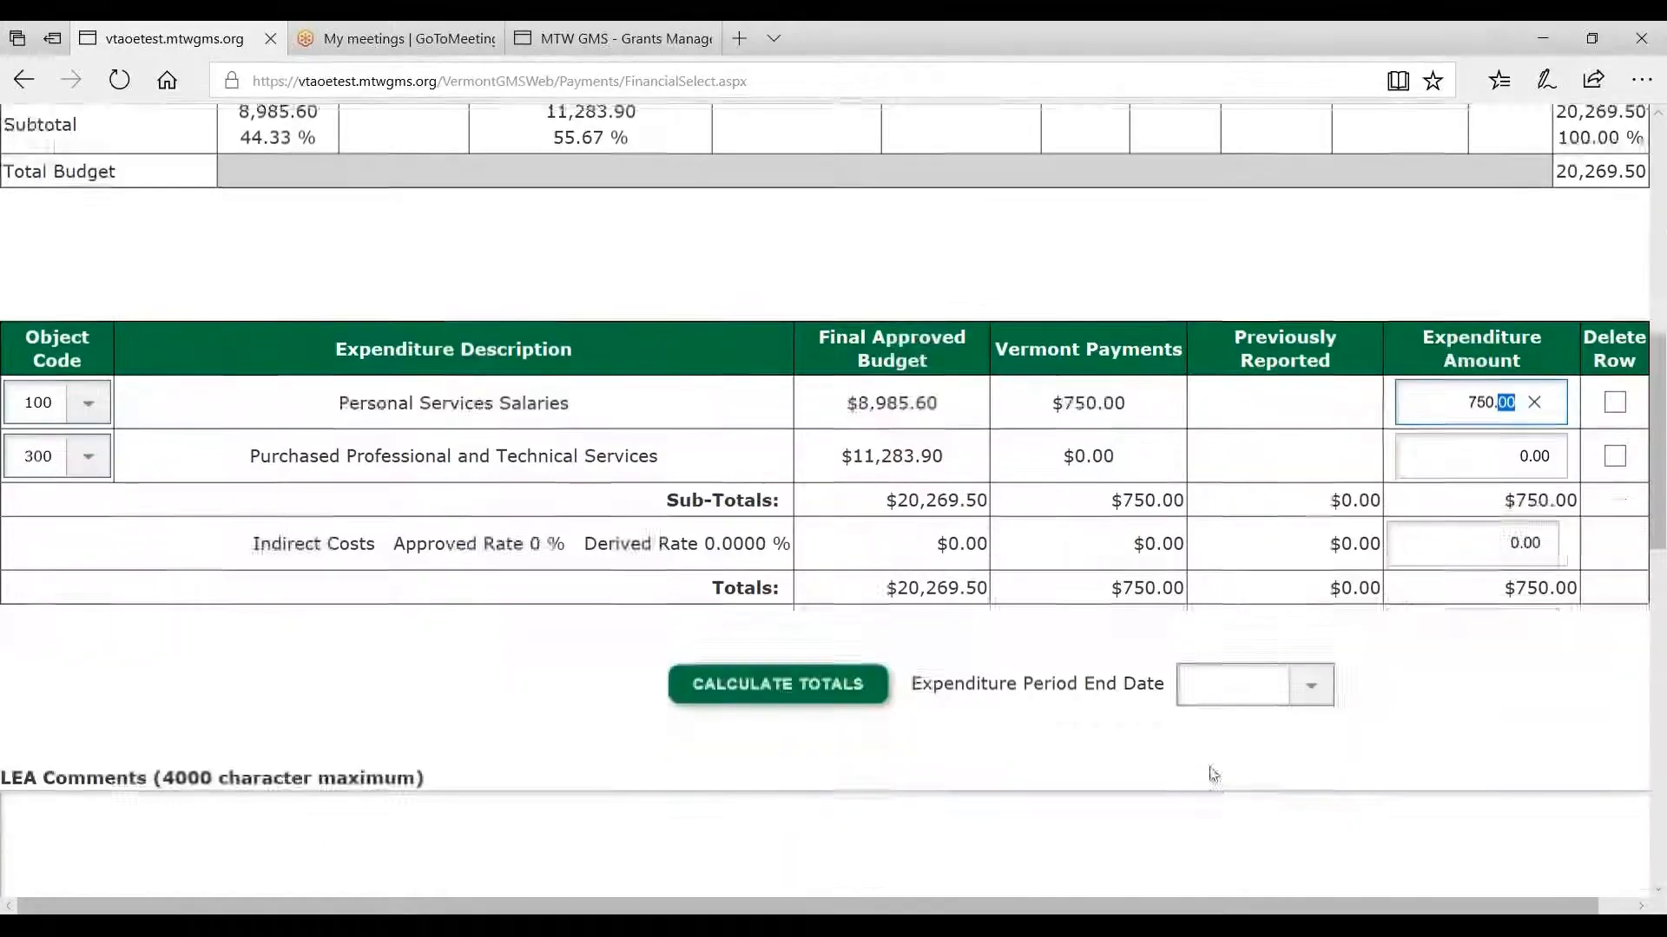
{"action": "left_click_drag", "start_coordinate": [933, 640], "coordinate": [1155, 637]}
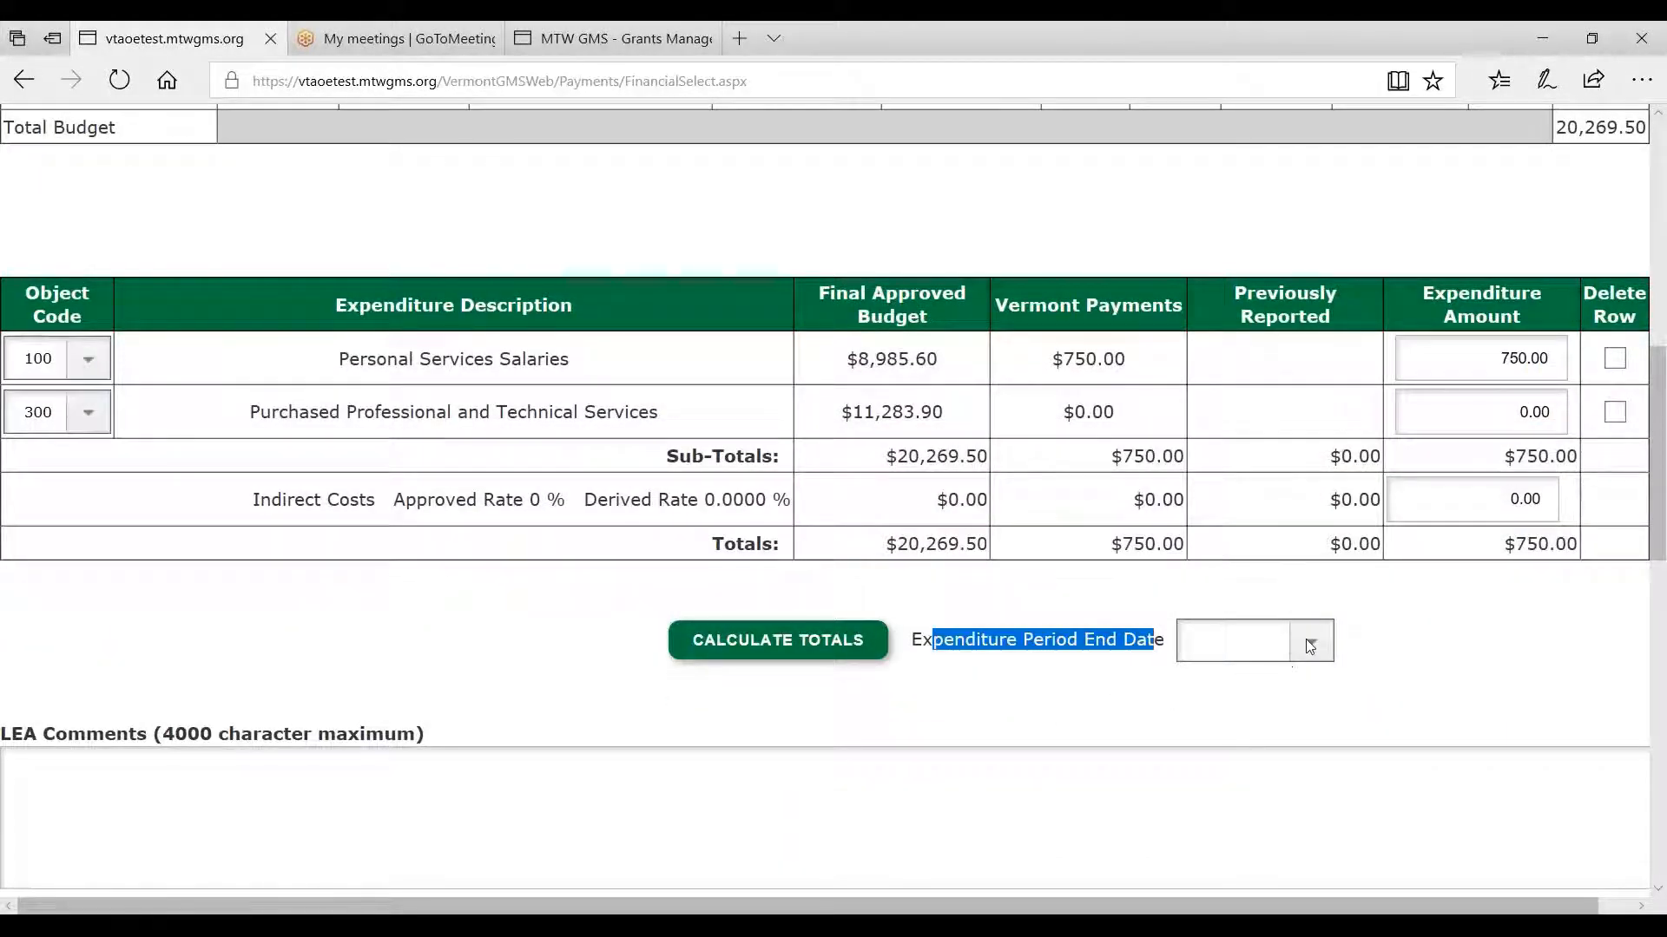
{"action": "left_click", "coordinate": [1307, 641]}
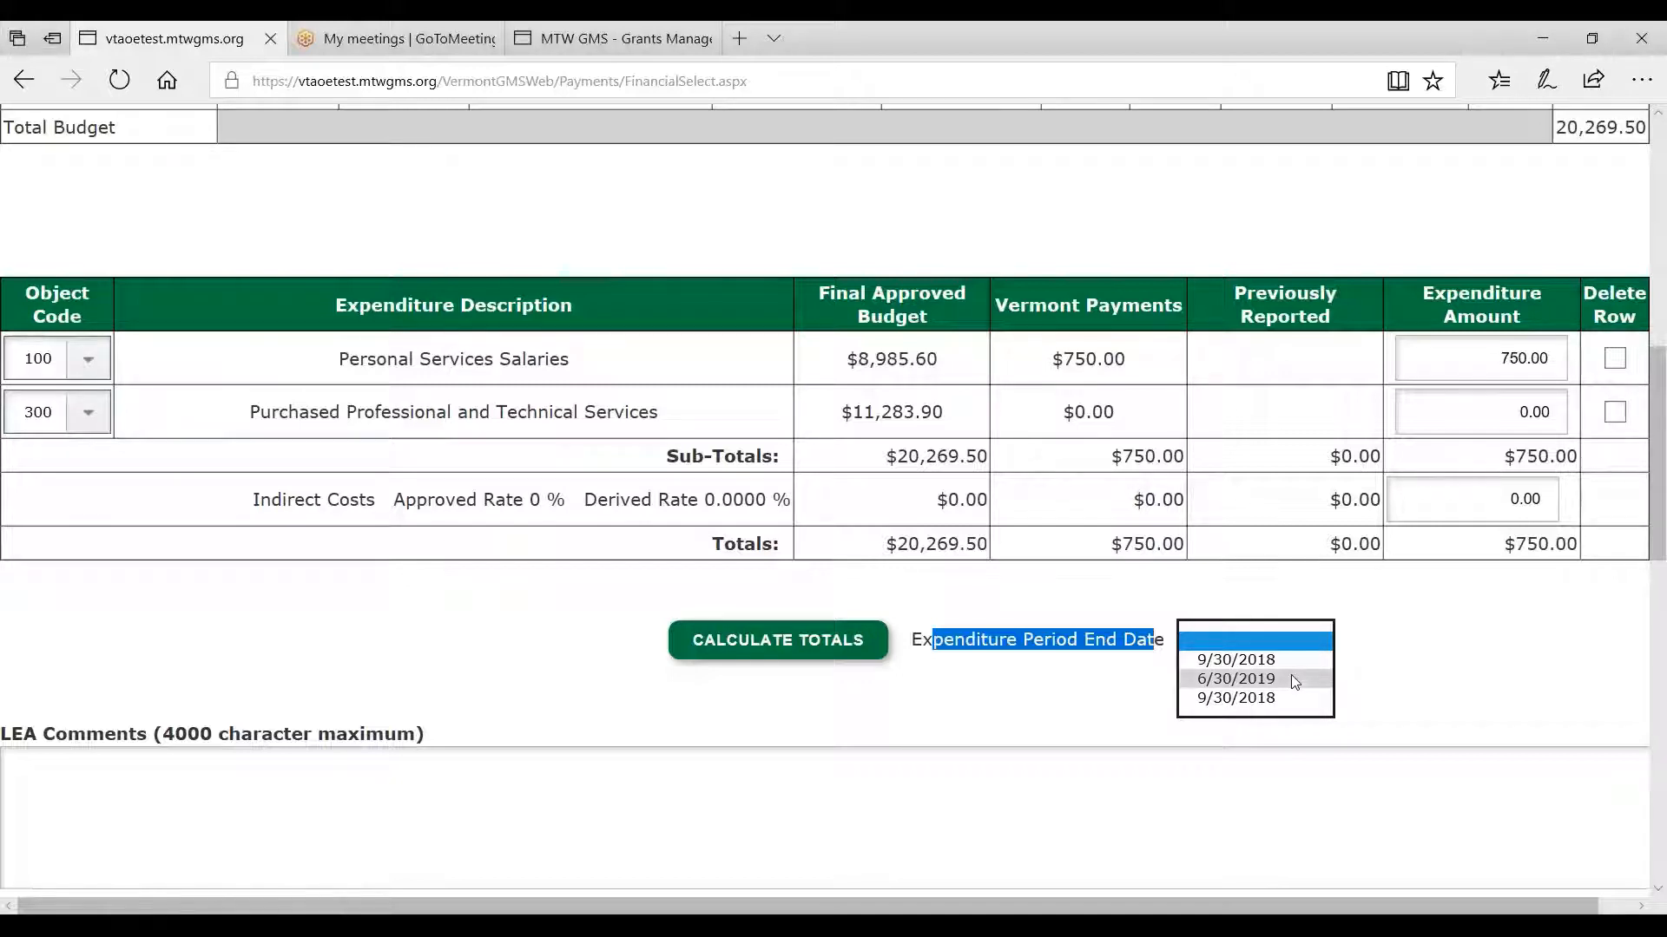
{"action": "left_click", "coordinate": [1293, 680]}
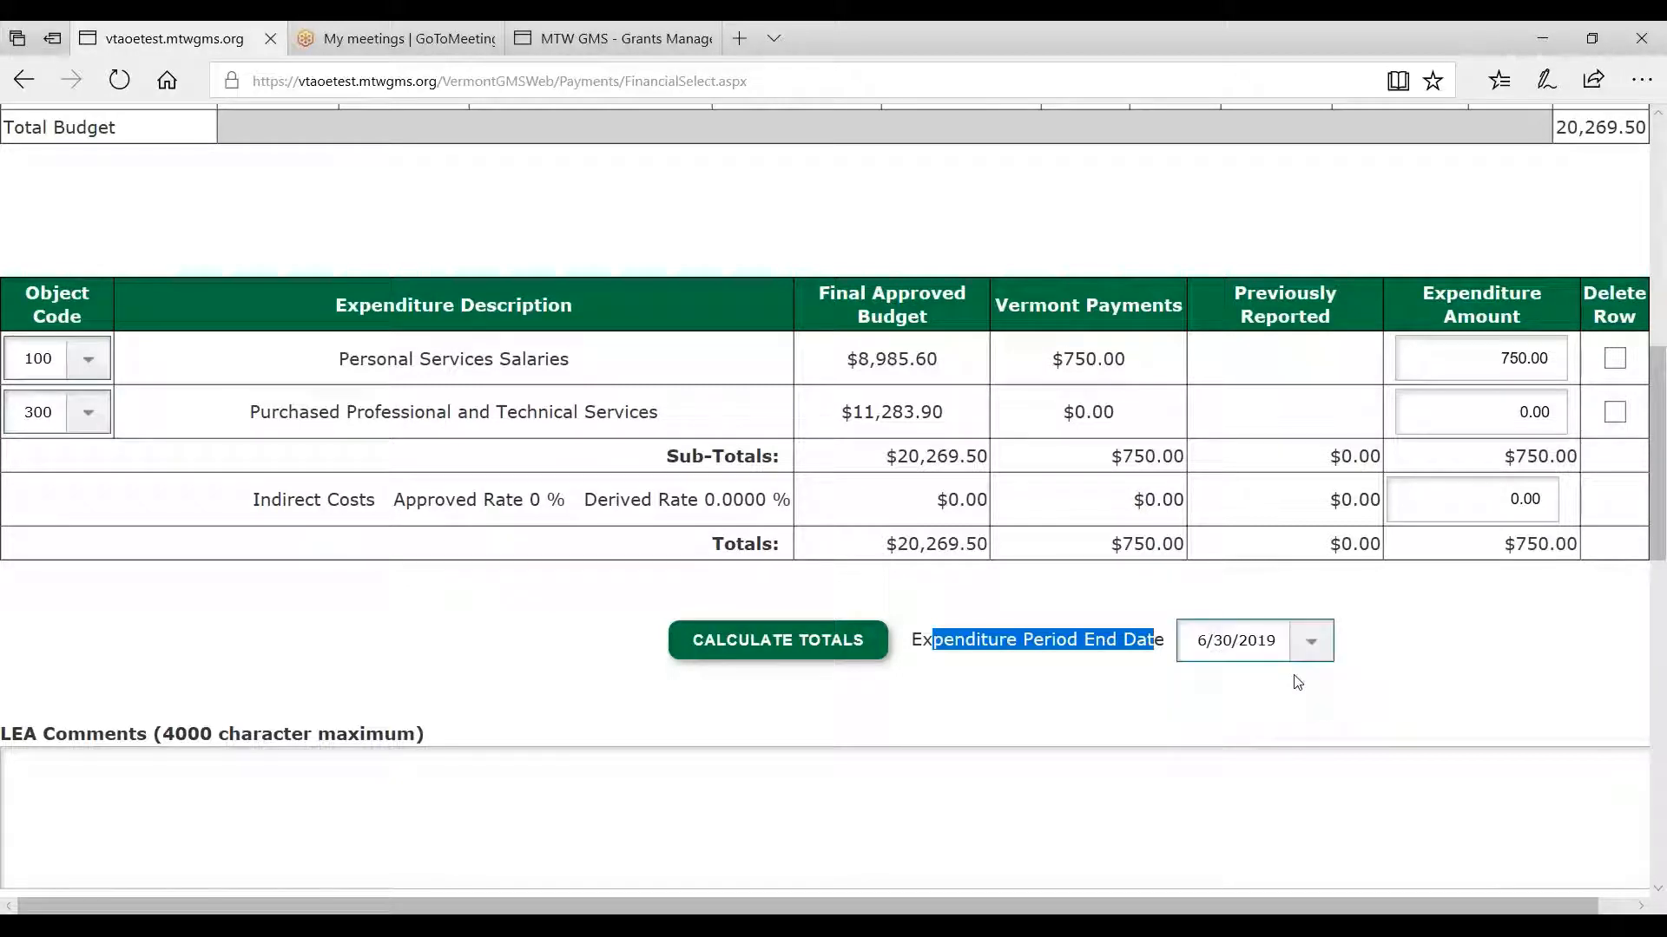
{"action": "left_click", "coordinate": [1370, 644]}
- Enter the LEA comment "No Additional Expenditures are being reported." in the closeout report
{"action": "scroll", "coordinate": [1354, 640], "scroll_direction": "down", "scroll_amount": 2}
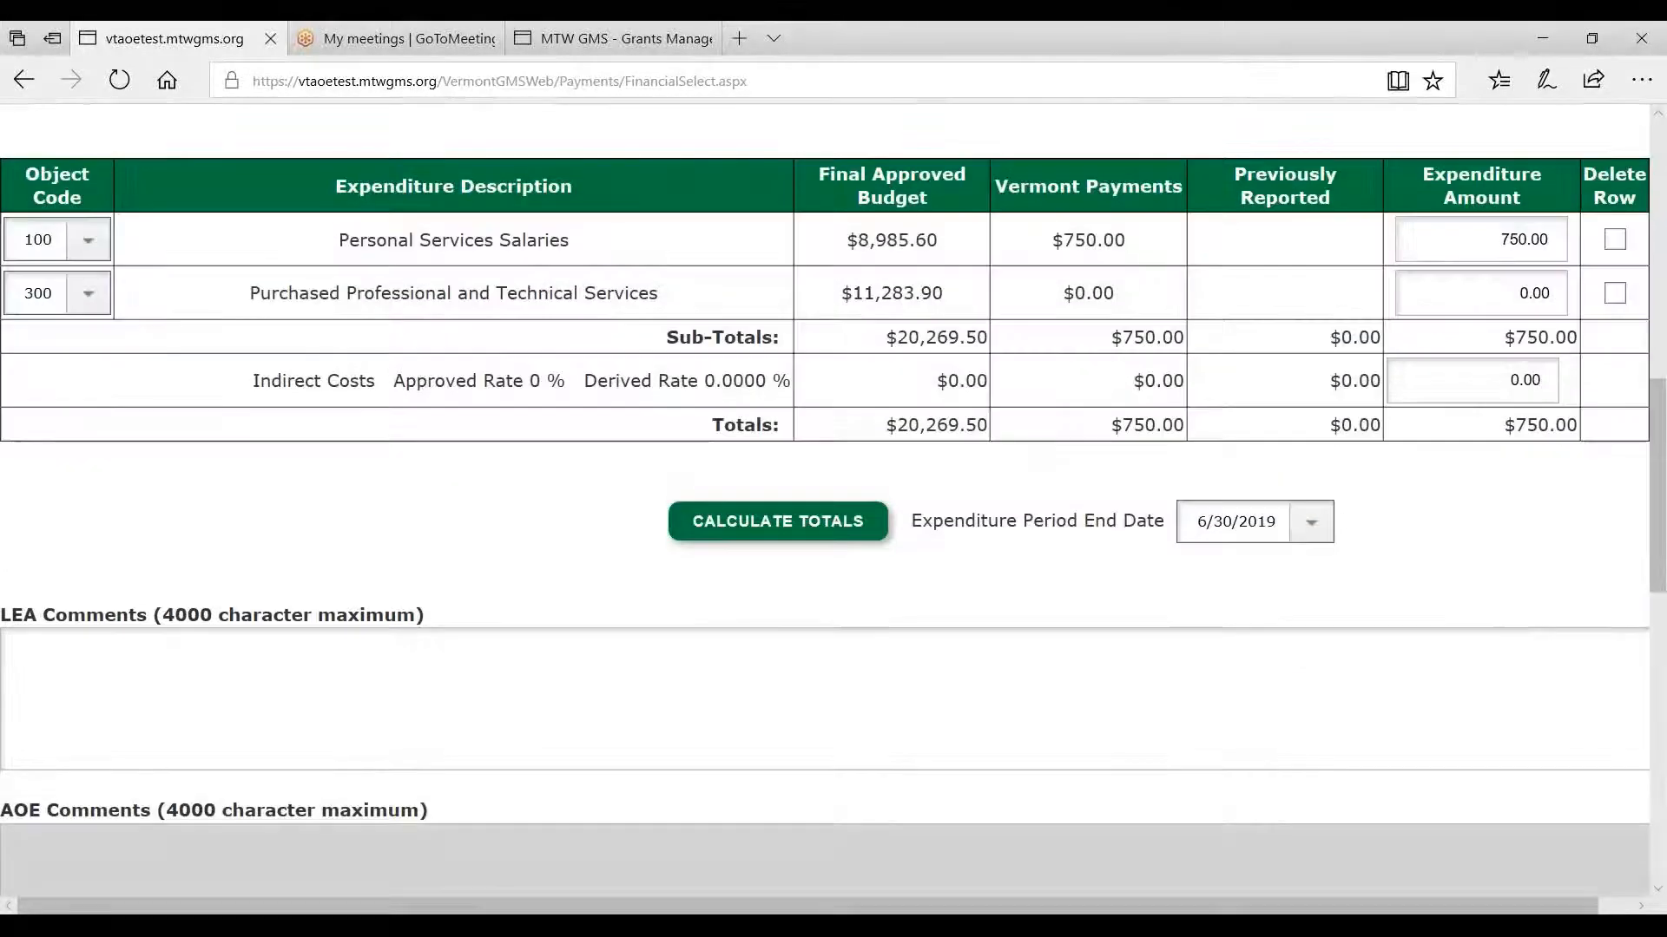
{"action": "left_click", "coordinate": [683, 654]}
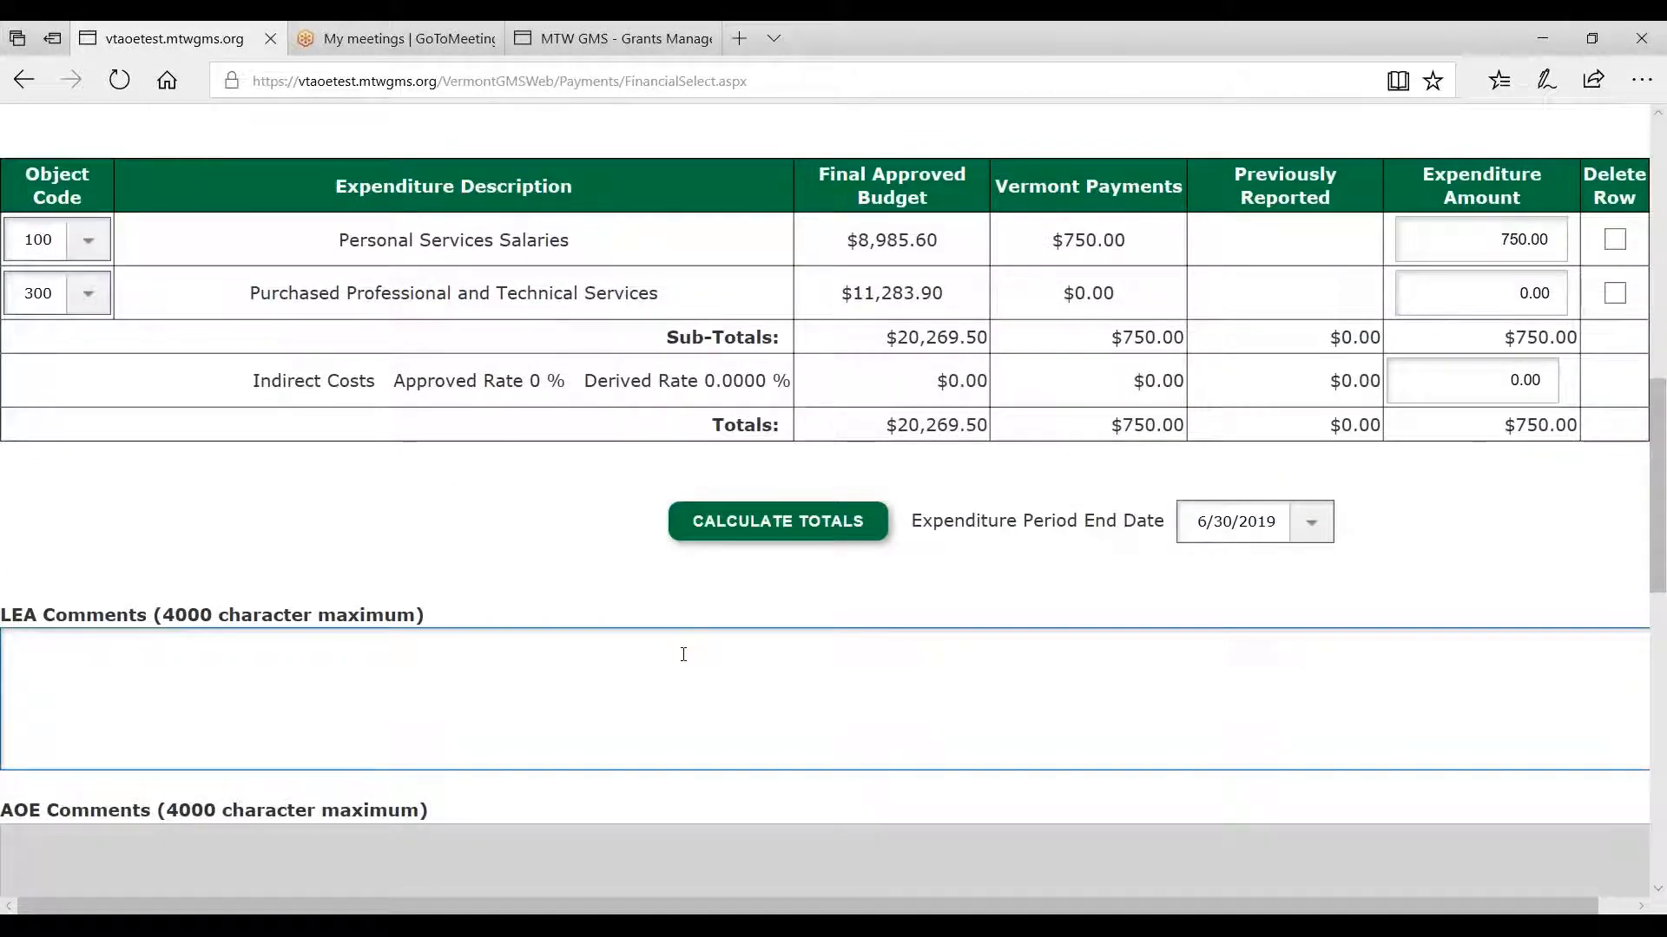
{"action": "type", "text": "No Additional Expendi"}
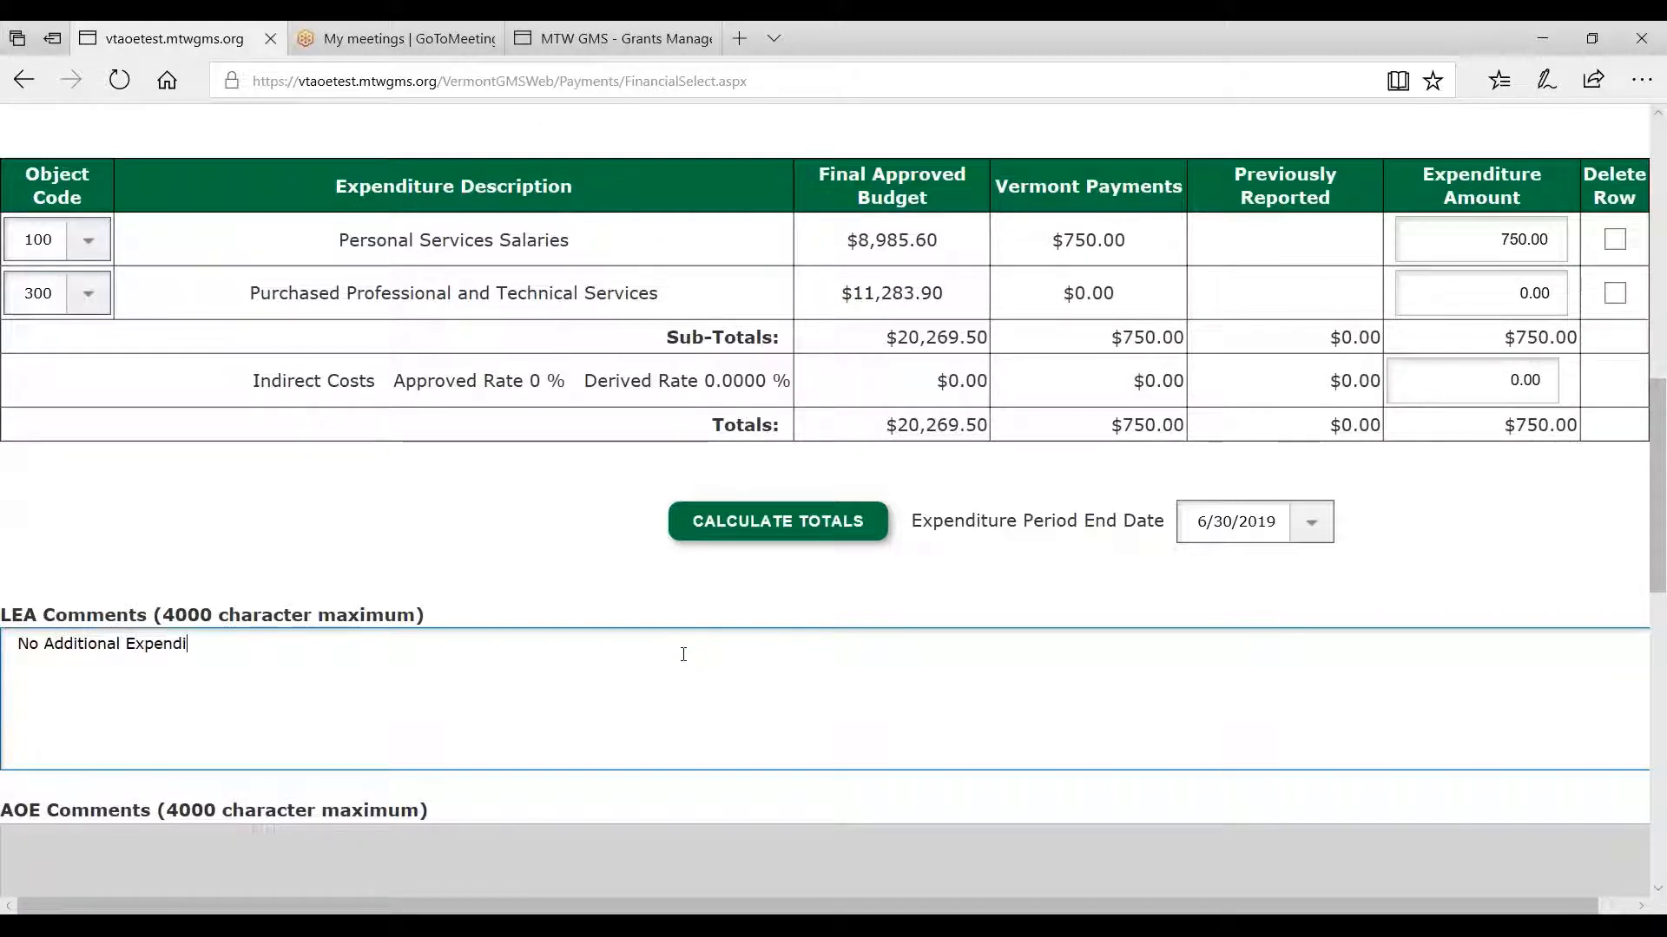
{"action": "type", "text": "tures are being reported."}
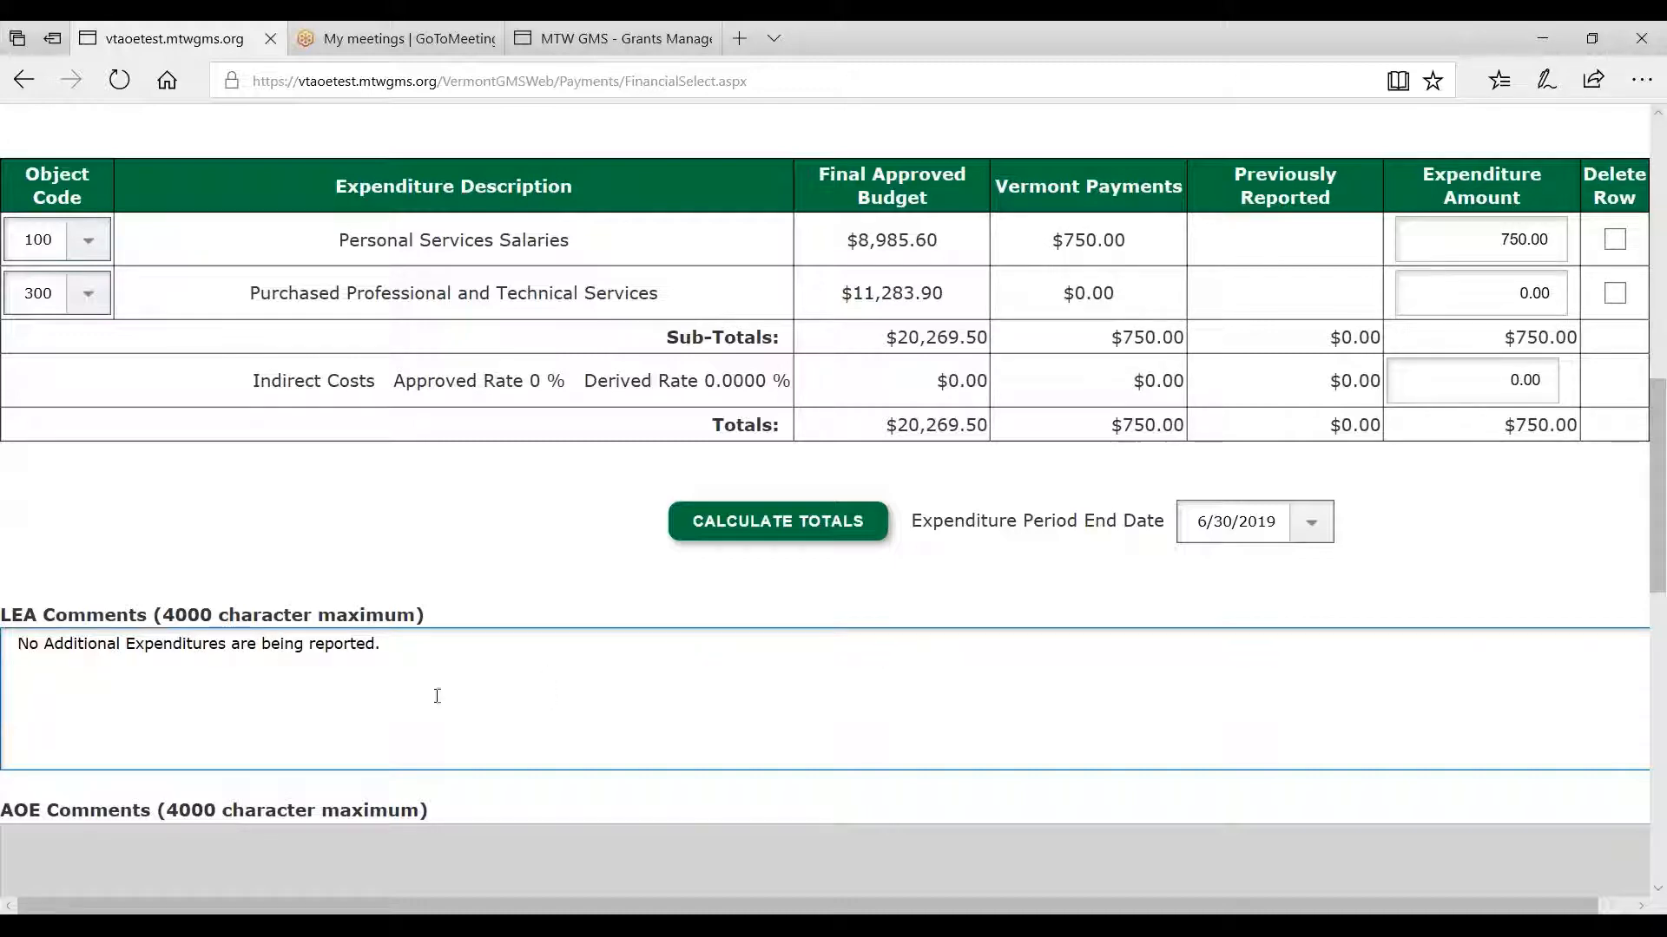
{"action": "scroll", "coordinate": [436, 692], "scroll_direction": "down", "scroll_amount": 2}
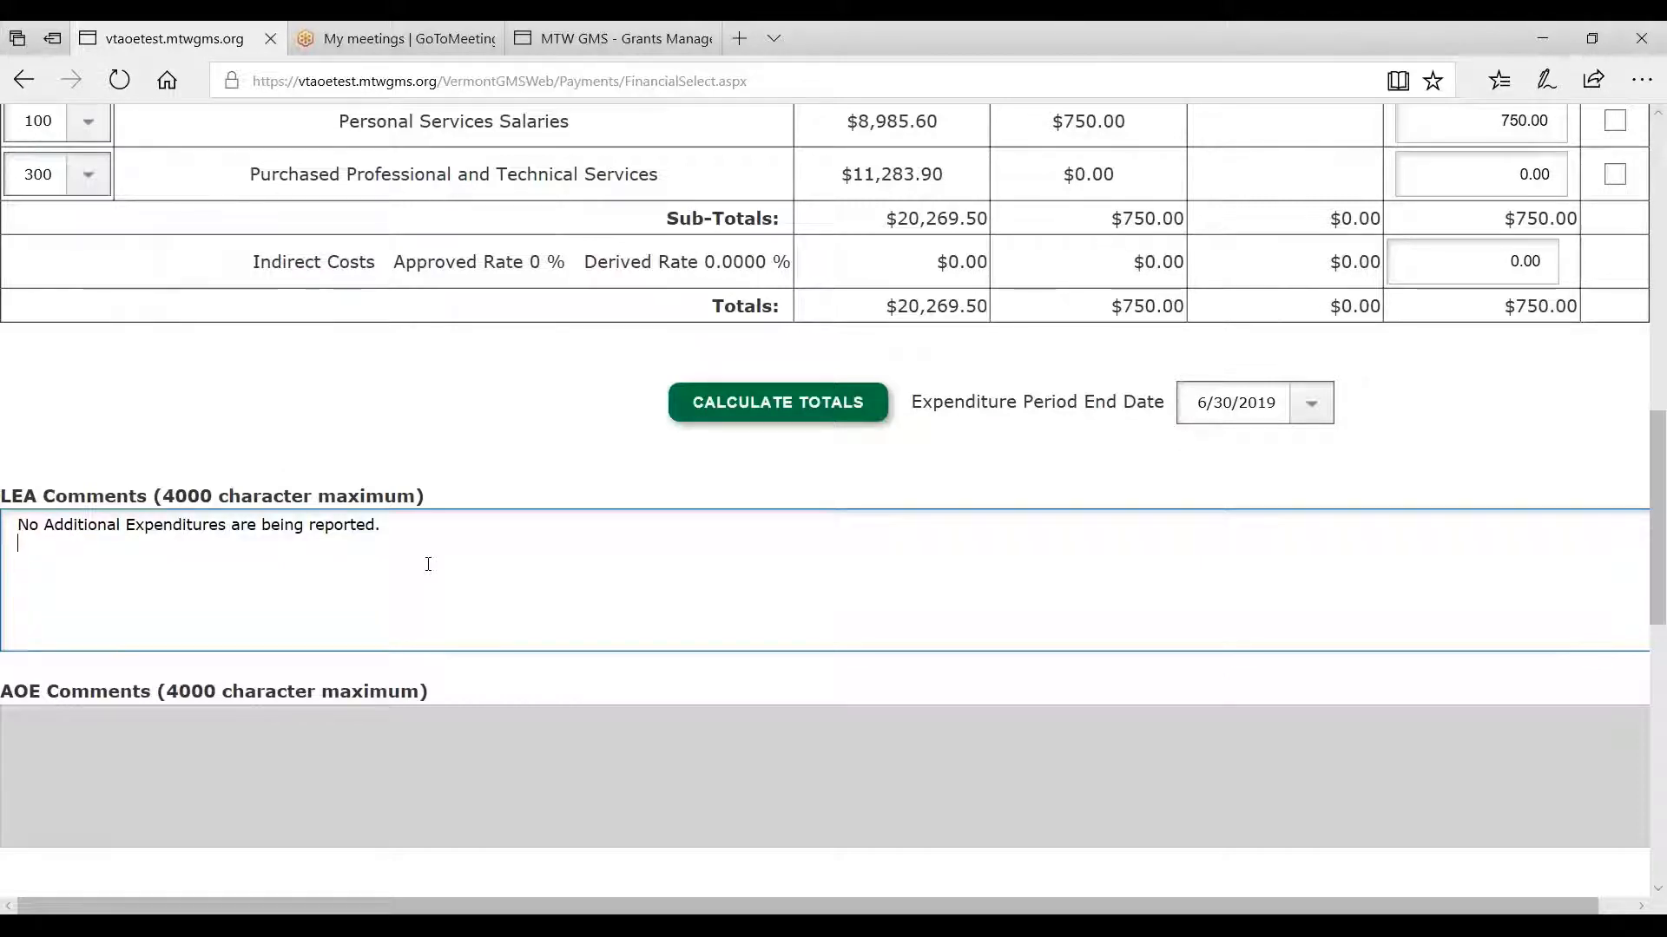
- Review the recap amounts, Final Expenditure option and supporting file upload section, and save the closeout report page
{"action": "scroll", "coordinate": [428, 564], "scroll_direction": "down", "scroll_amount": 2}
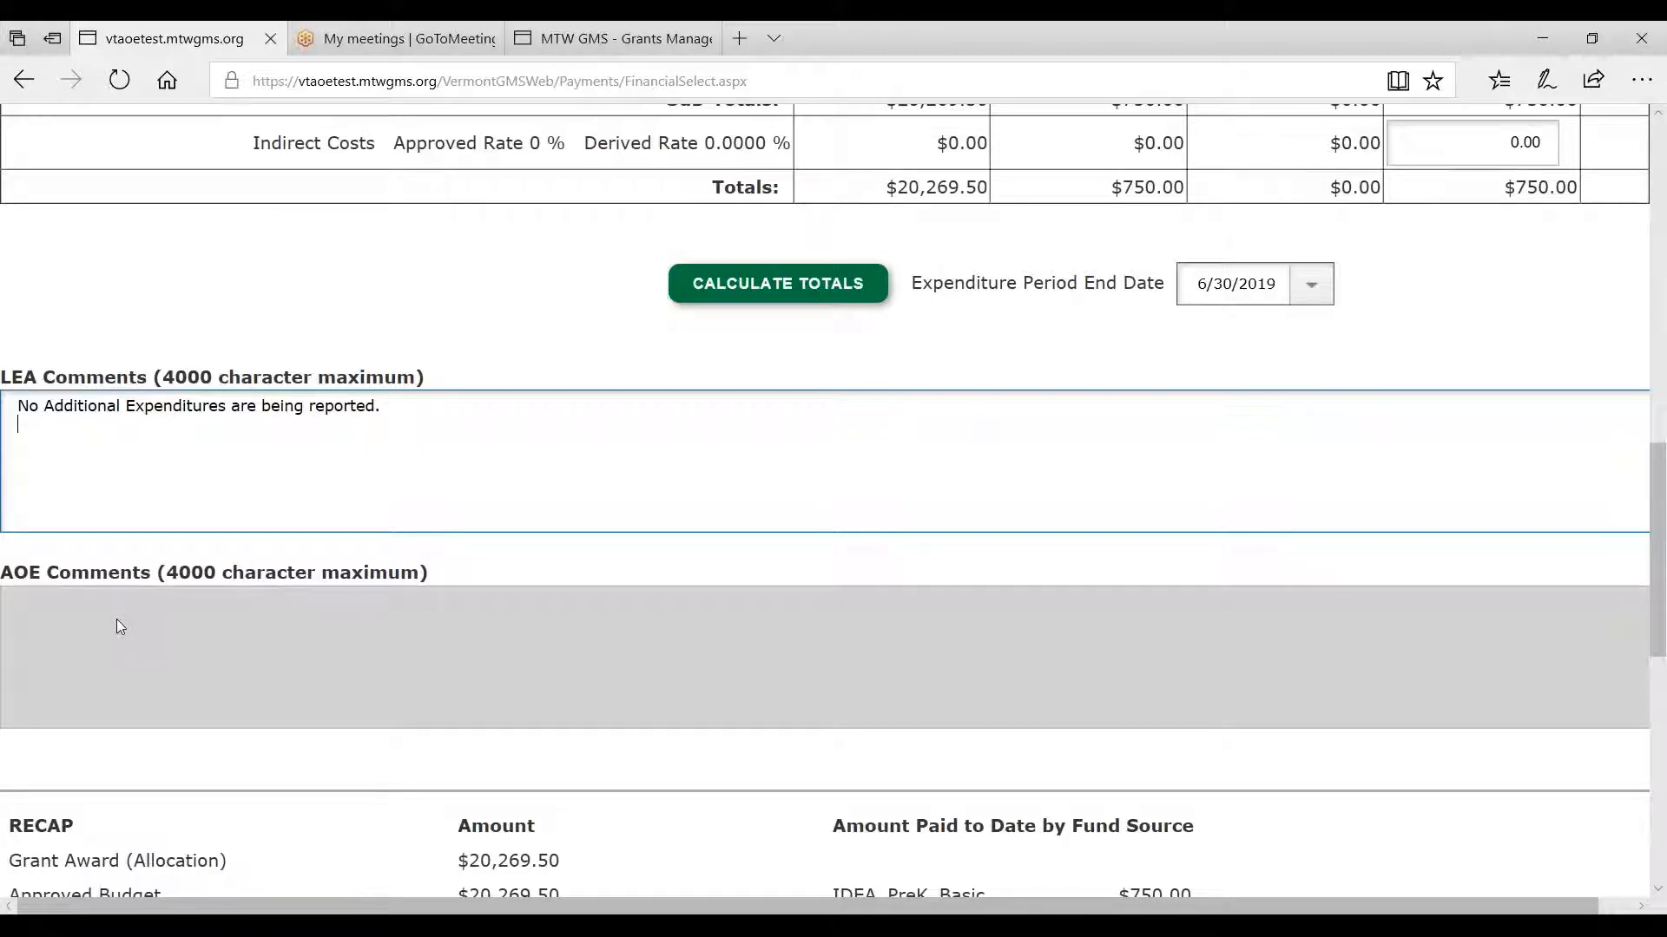
{"action": "scroll", "coordinate": [120, 627], "scroll_direction": "down", "scroll_amount": 4}
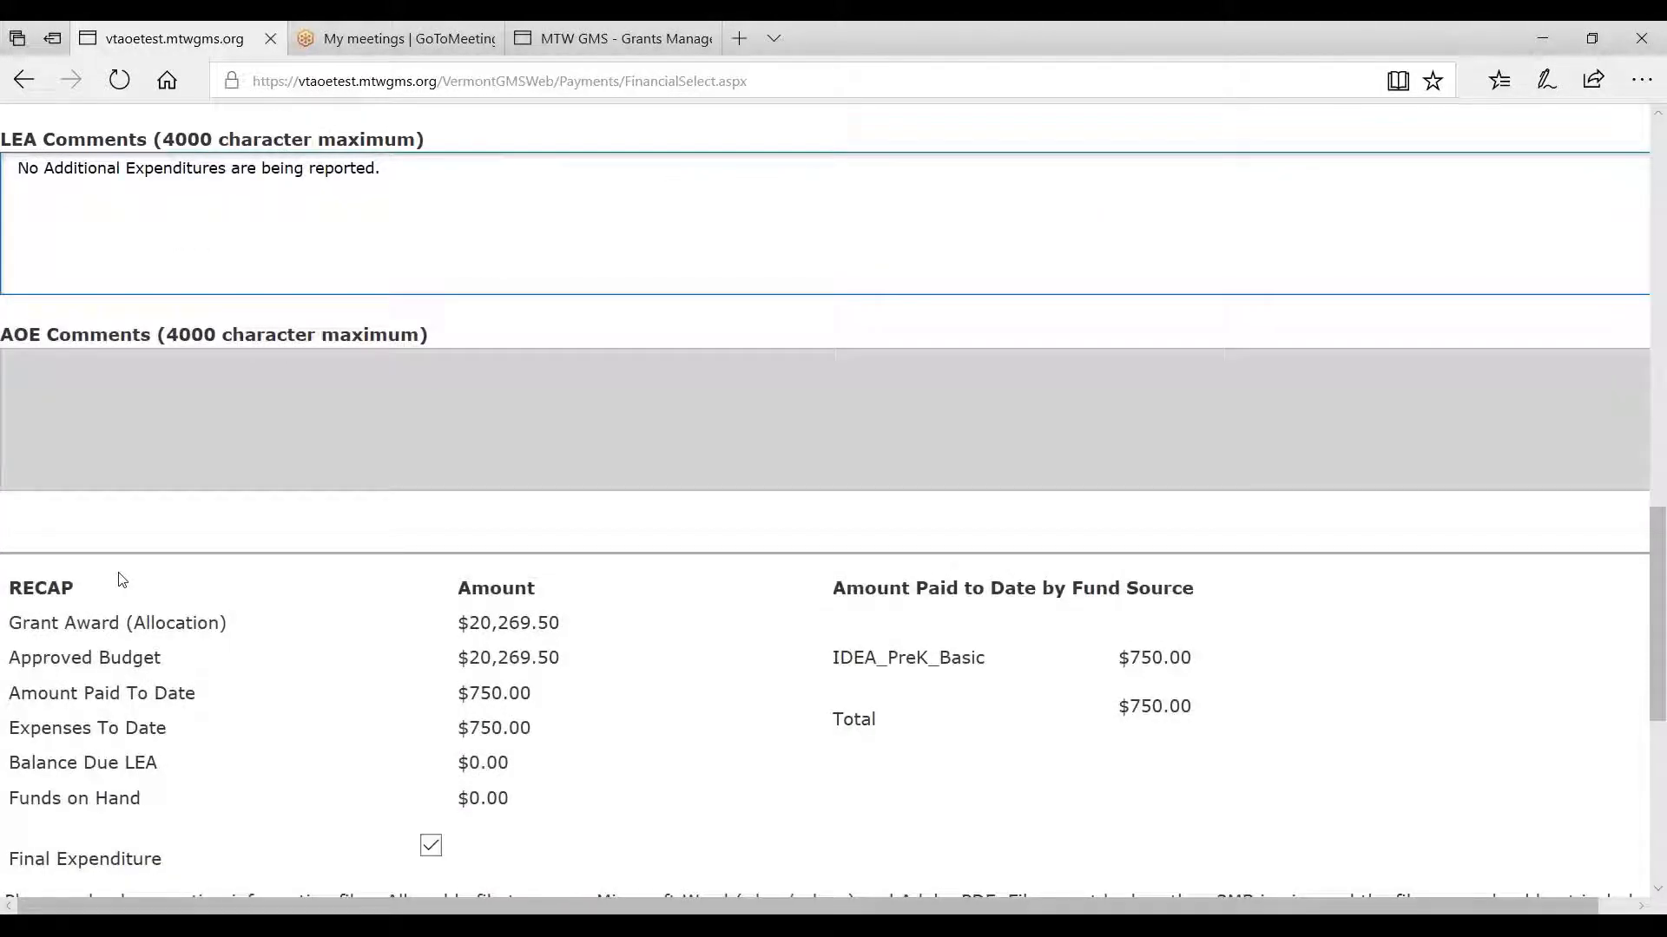
{"action": "scroll", "coordinate": [121, 580], "scroll_direction": "down", "scroll_amount": 2}
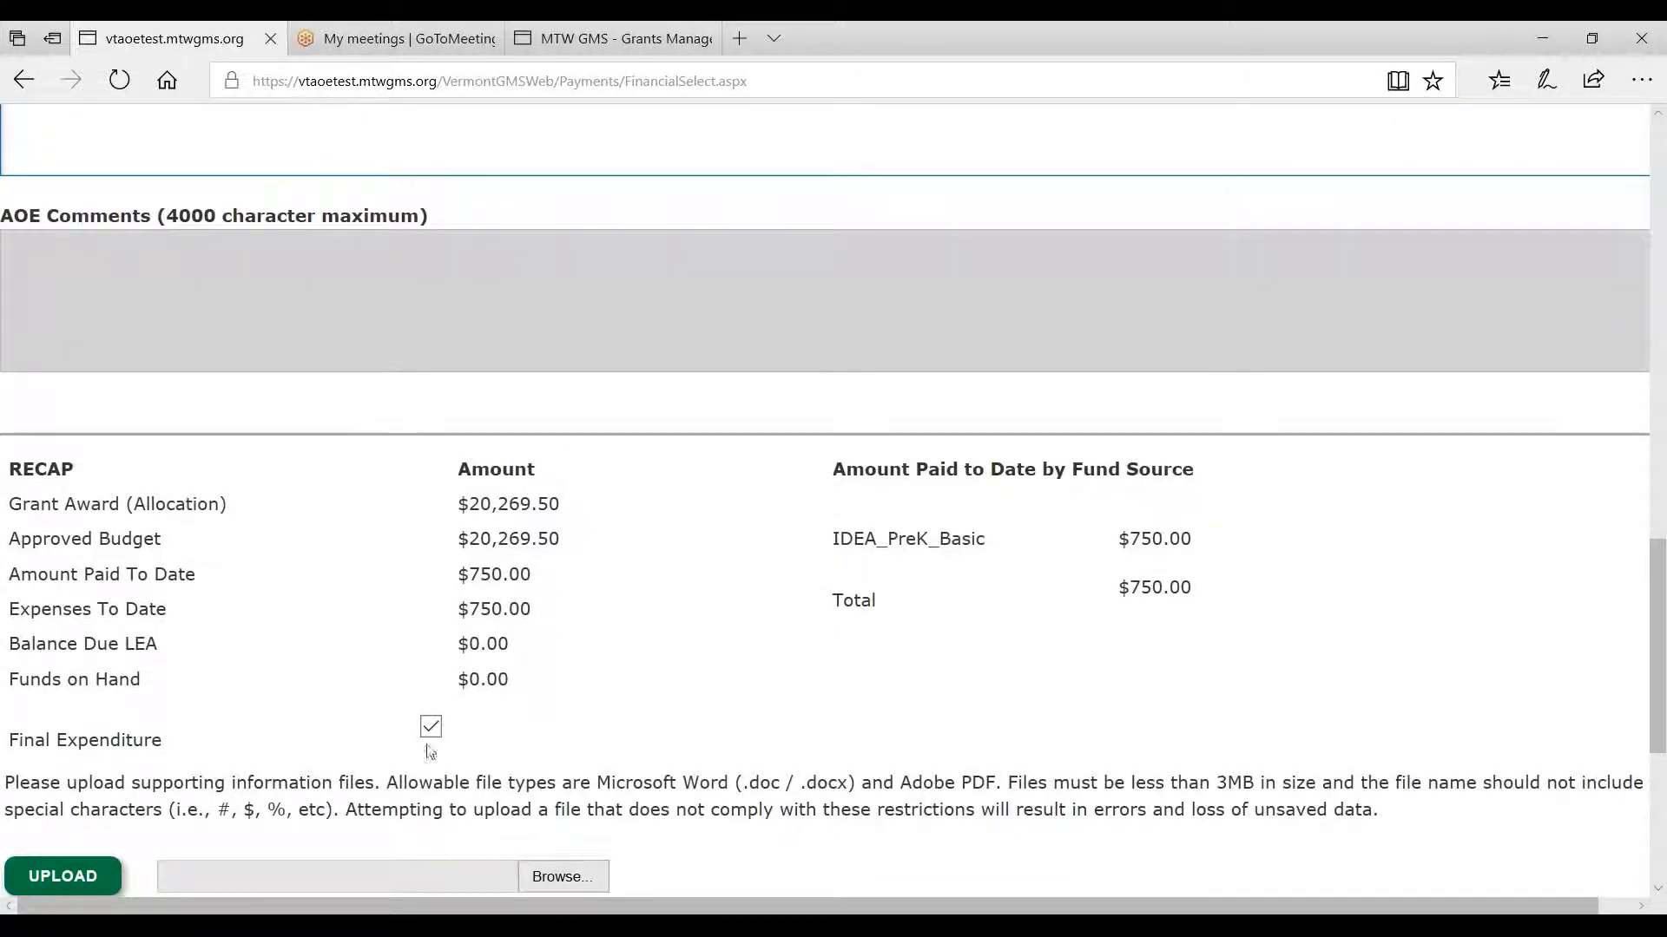
{"action": "left_click_drag", "start_coordinate": [19, 760], "coordinate": [322, 757]}
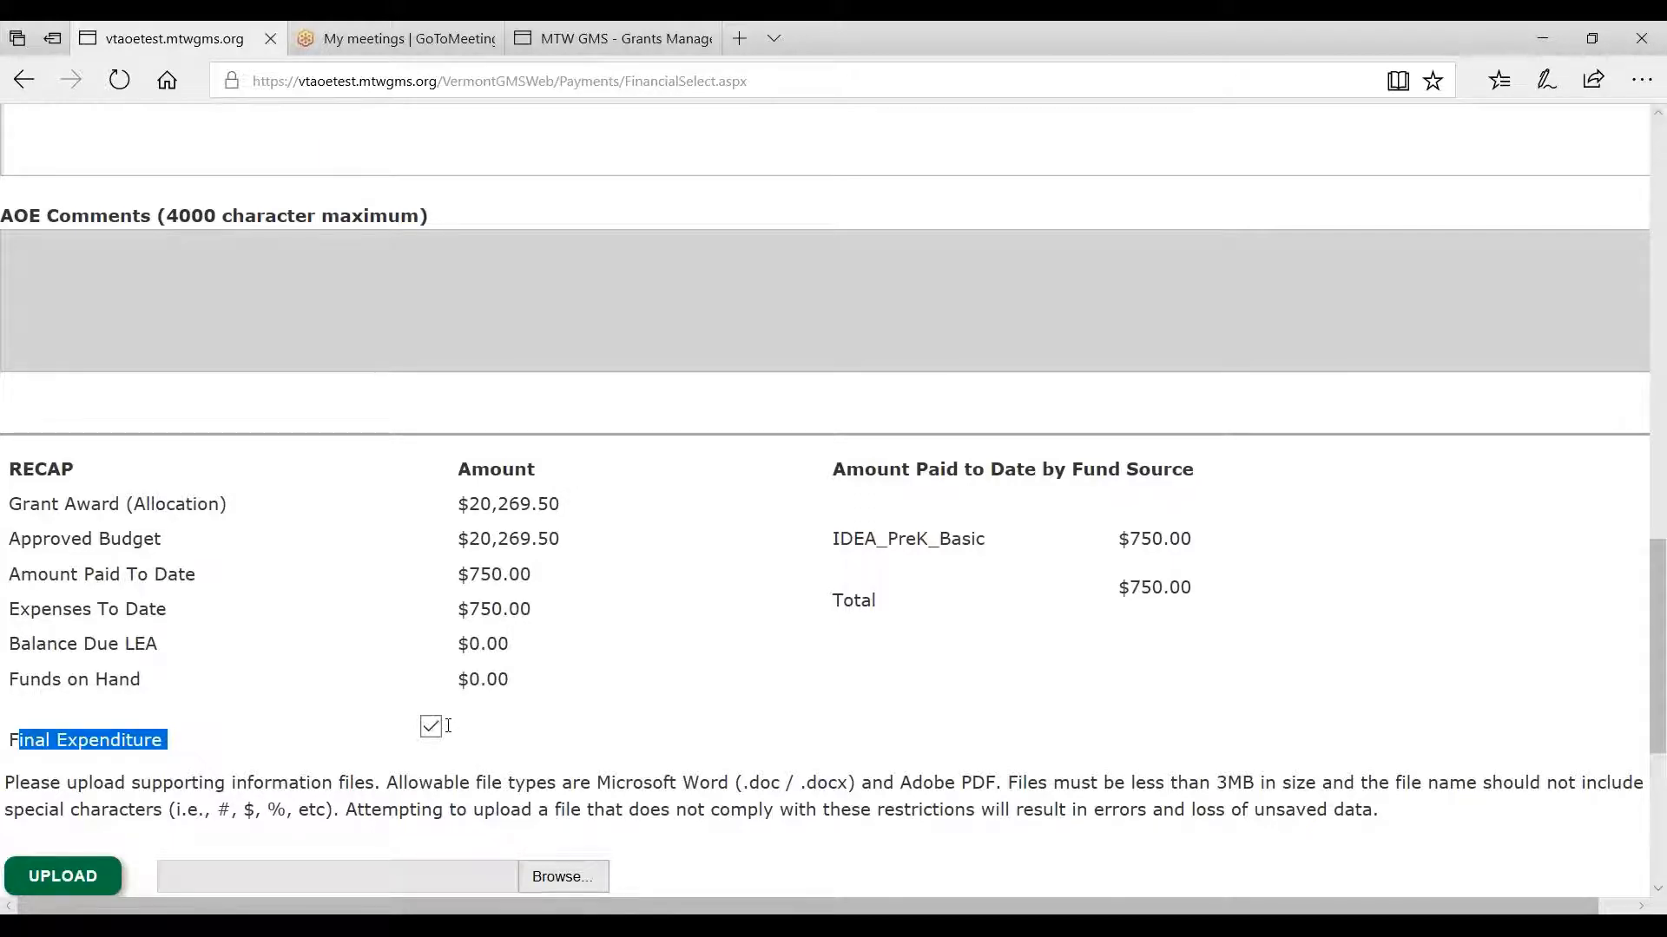
{"action": "scroll", "coordinate": [451, 723], "scroll_direction": "down", "scroll_amount": 1}
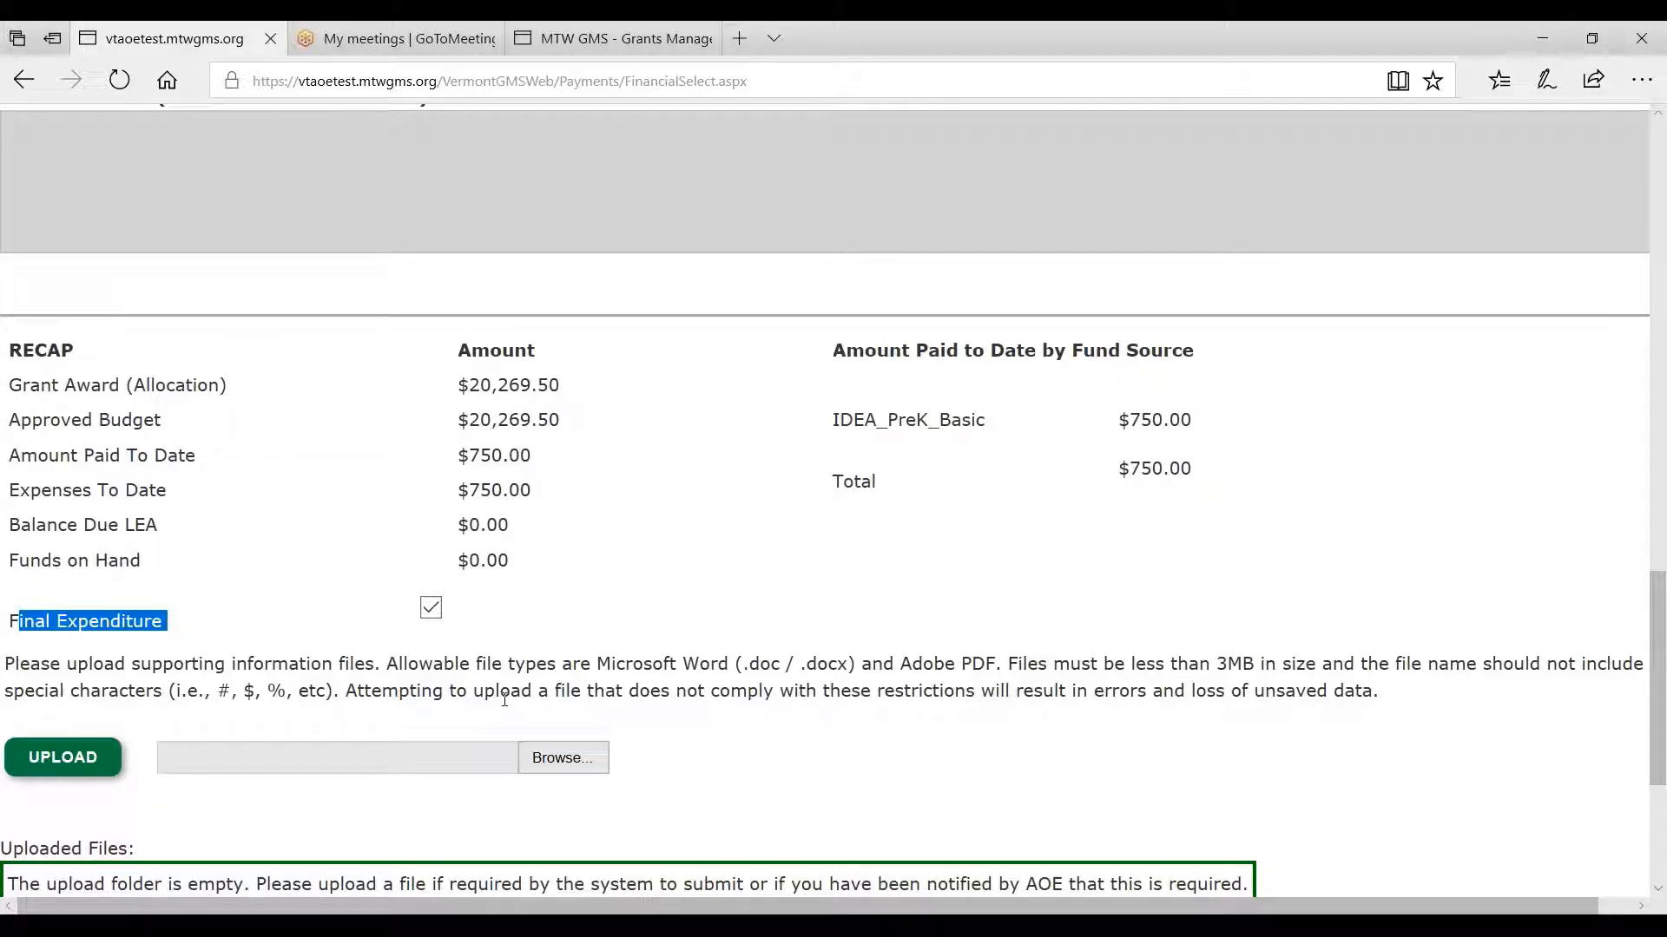
{"action": "scroll", "coordinate": [496, 702], "scroll_direction": "down", "scroll_amount": 1}
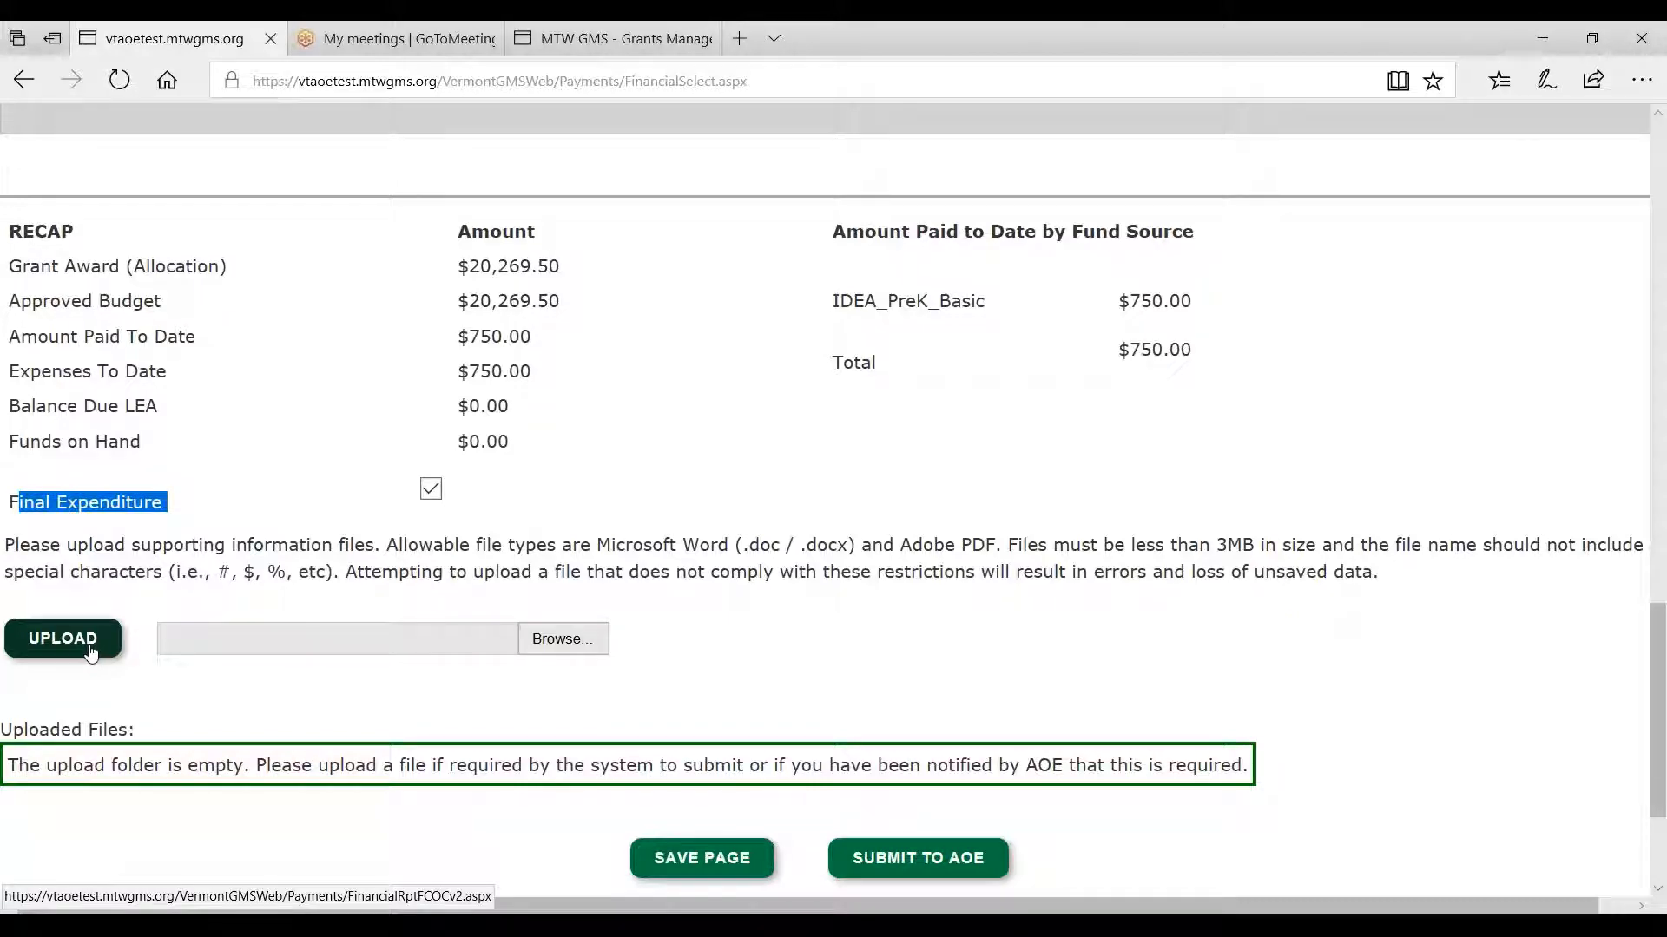
{"action": "scroll", "coordinate": [90, 654], "scroll_direction": "down", "scroll_amount": 2}
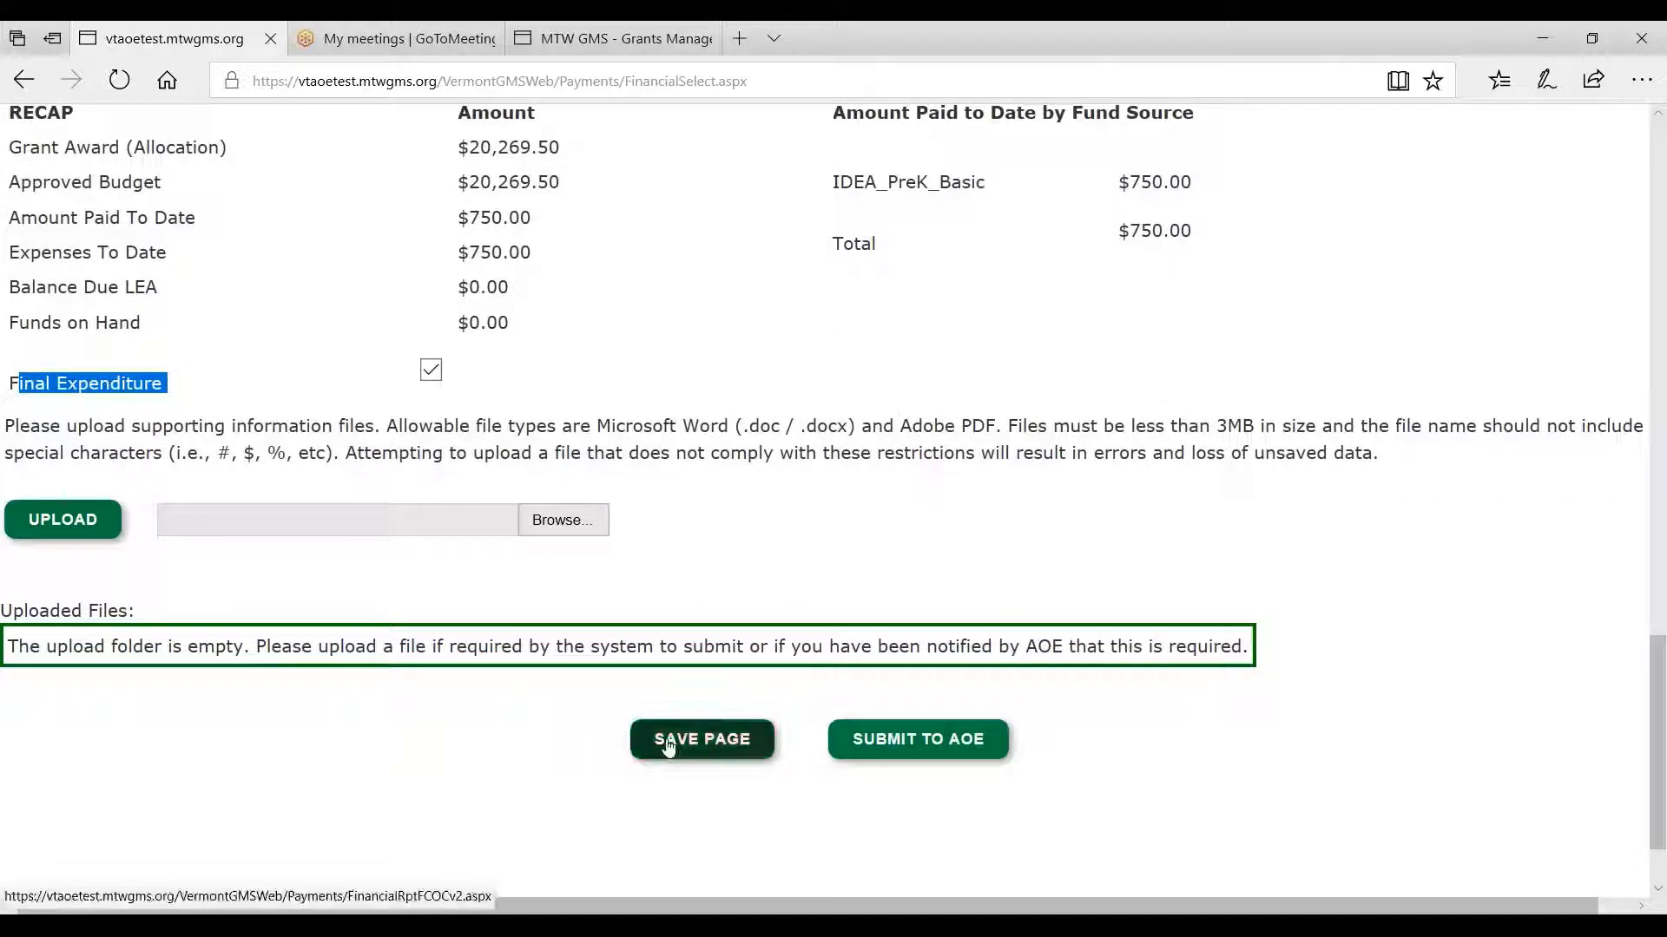
{"action": "left_click", "coordinate": [660, 742]}
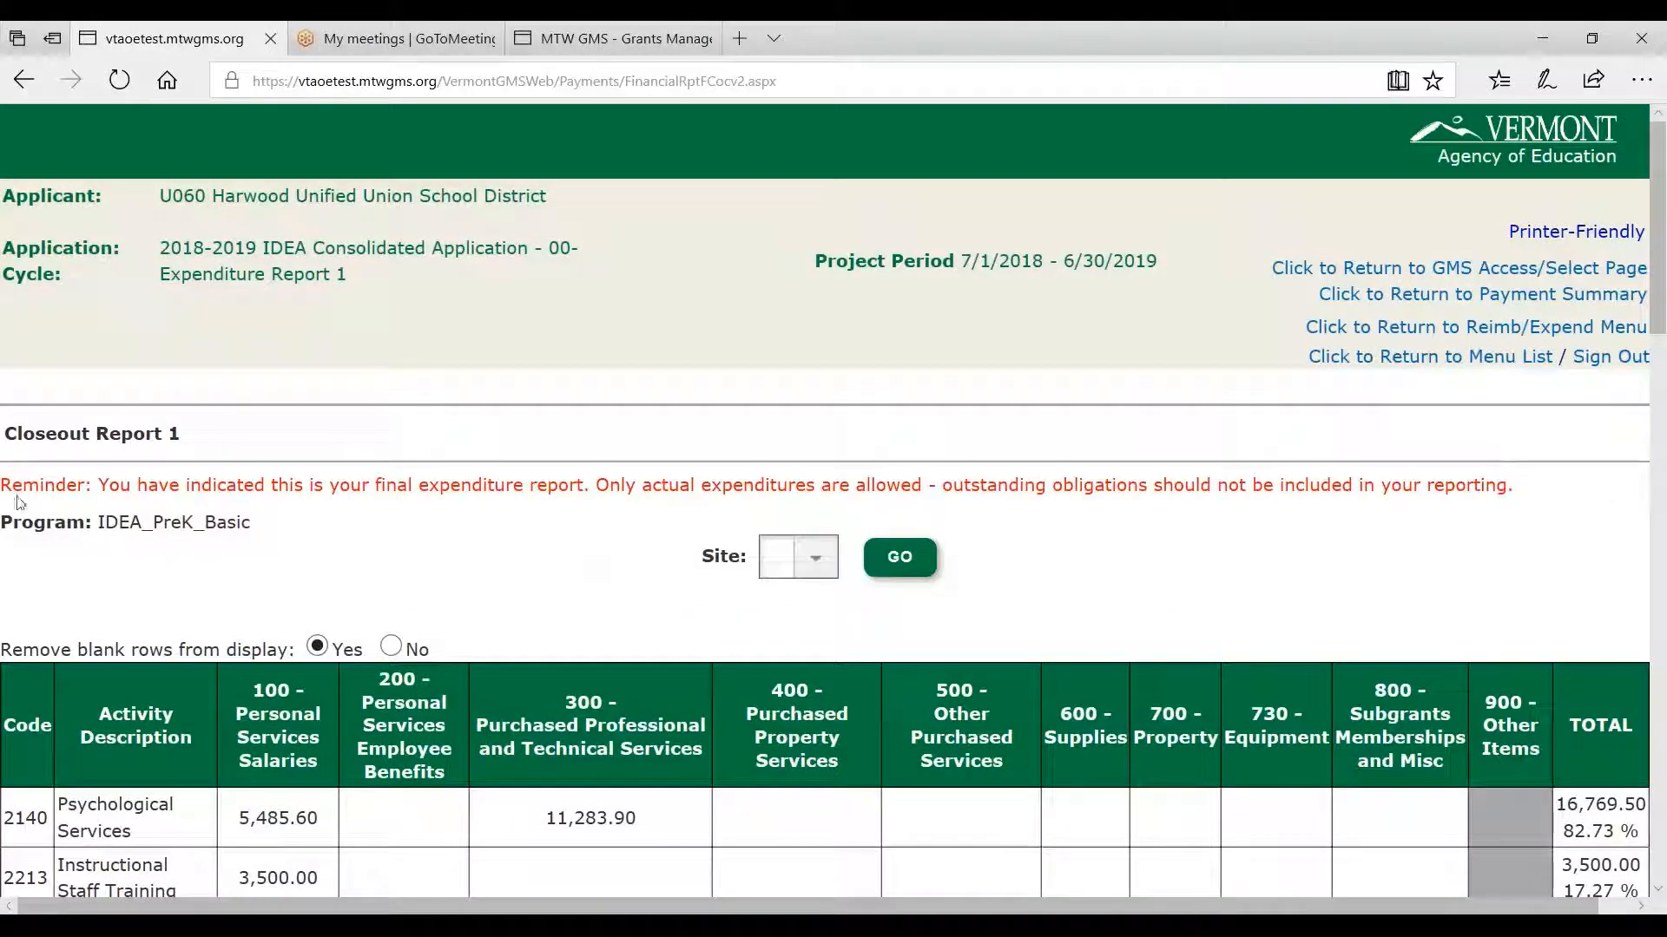
- Read the saved report's reminder about actual expenditures and outstanding obligations, and locate the option for submitting the report to AOE
{"action": "left_click_drag", "start_coordinate": [4, 484], "coordinate": [1515, 487]}
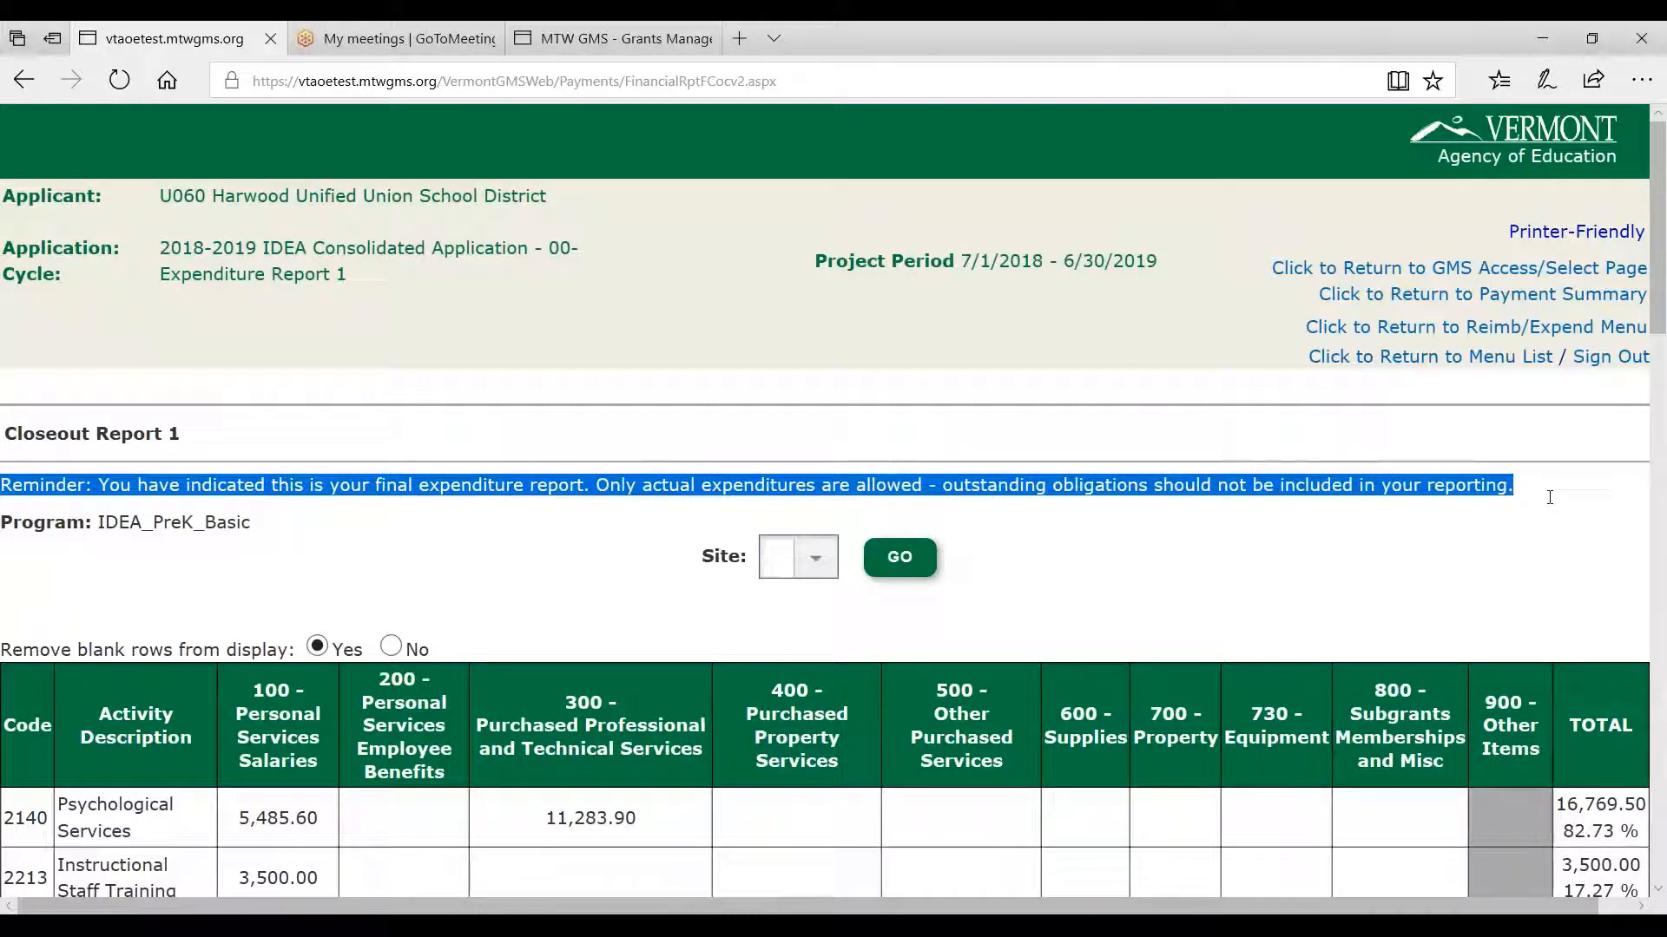
{"action": "left_click", "coordinate": [1117, 495]}
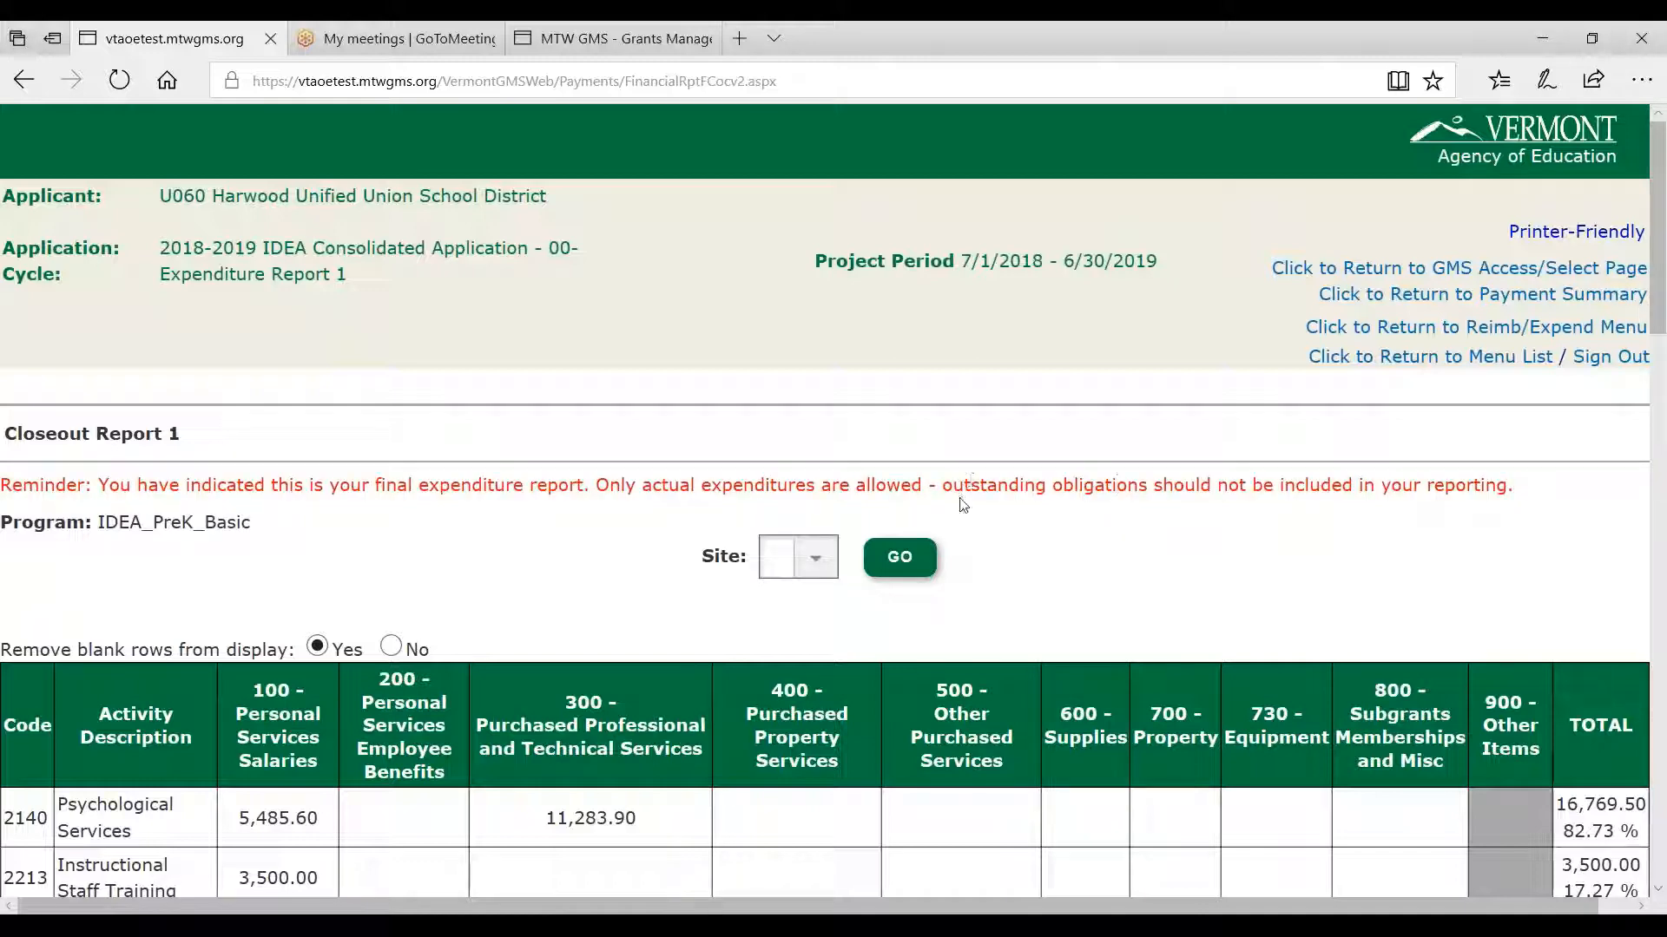
{"action": "left_click_drag", "start_coordinate": [948, 486], "coordinate": [1508, 483]}
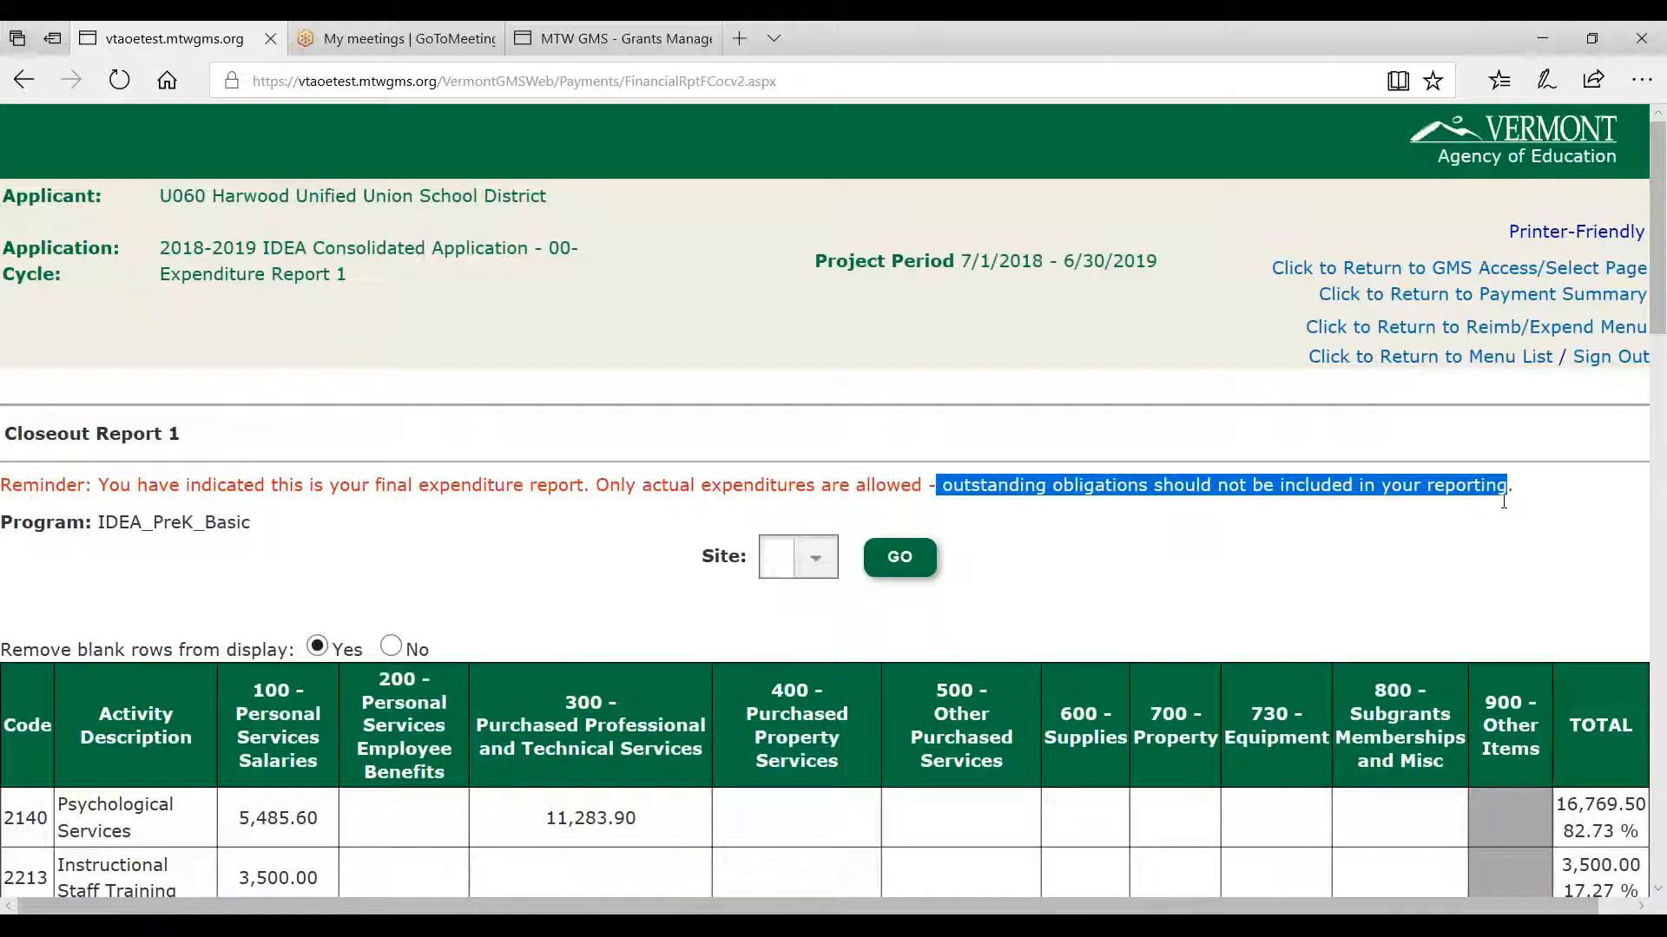
{"action": "scroll", "coordinate": [1504, 501], "scroll_direction": "down", "scroll_amount": 10}
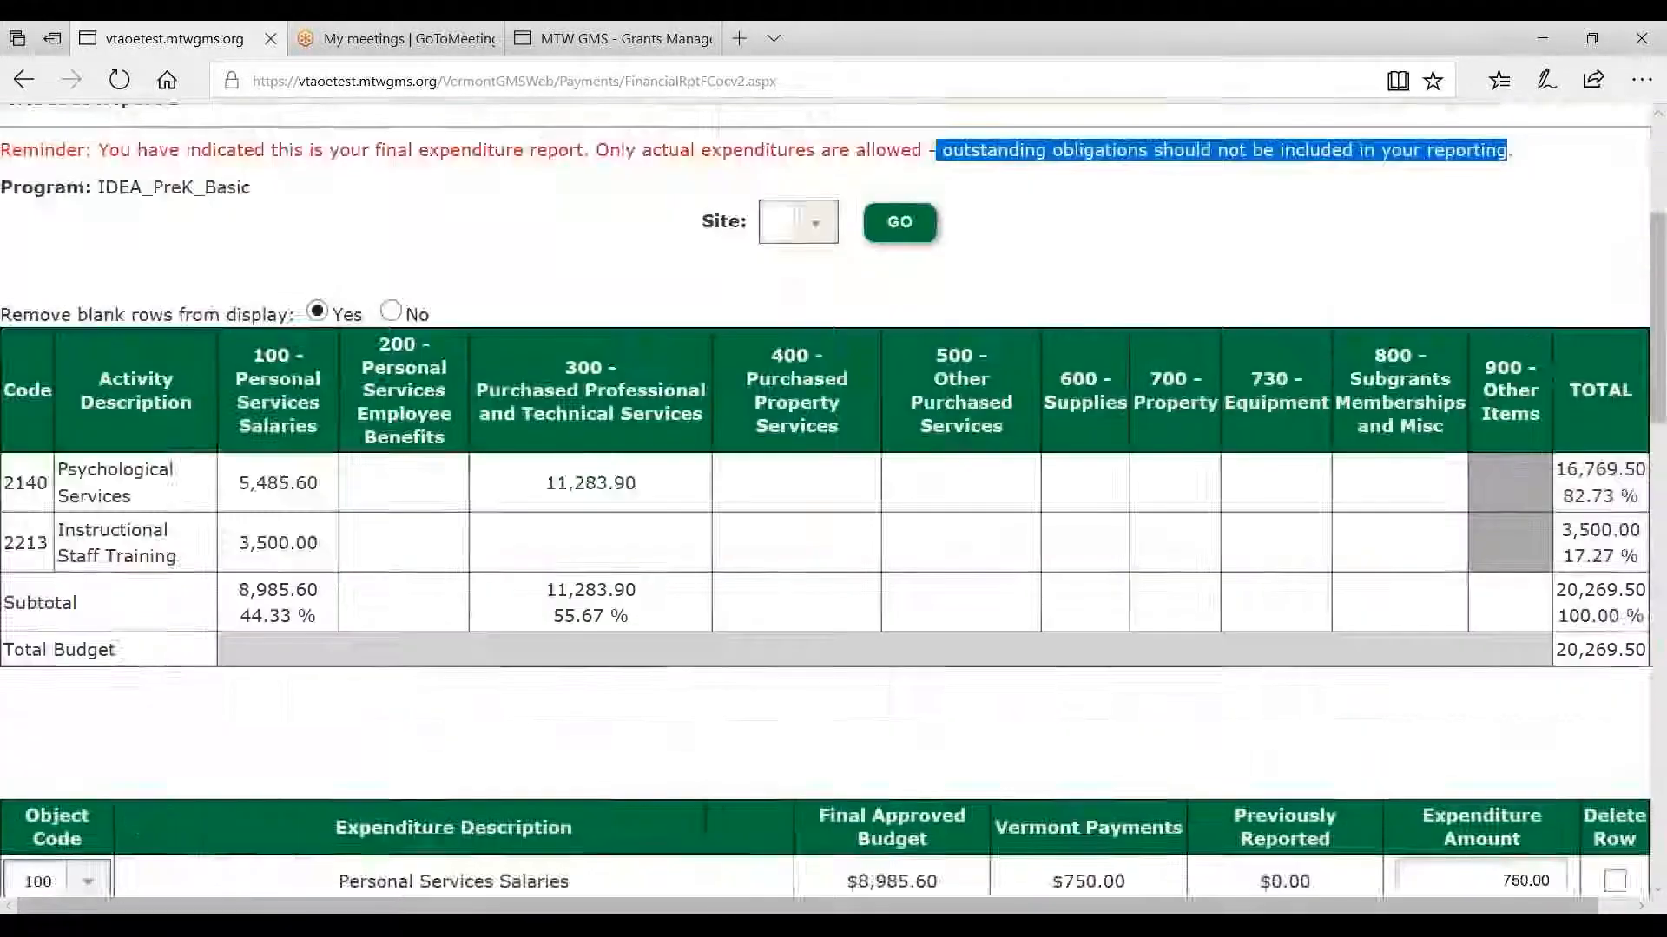
{"action": "scroll", "coordinate": [1447, 534], "scroll_direction": "down", "scroll_amount": 8}
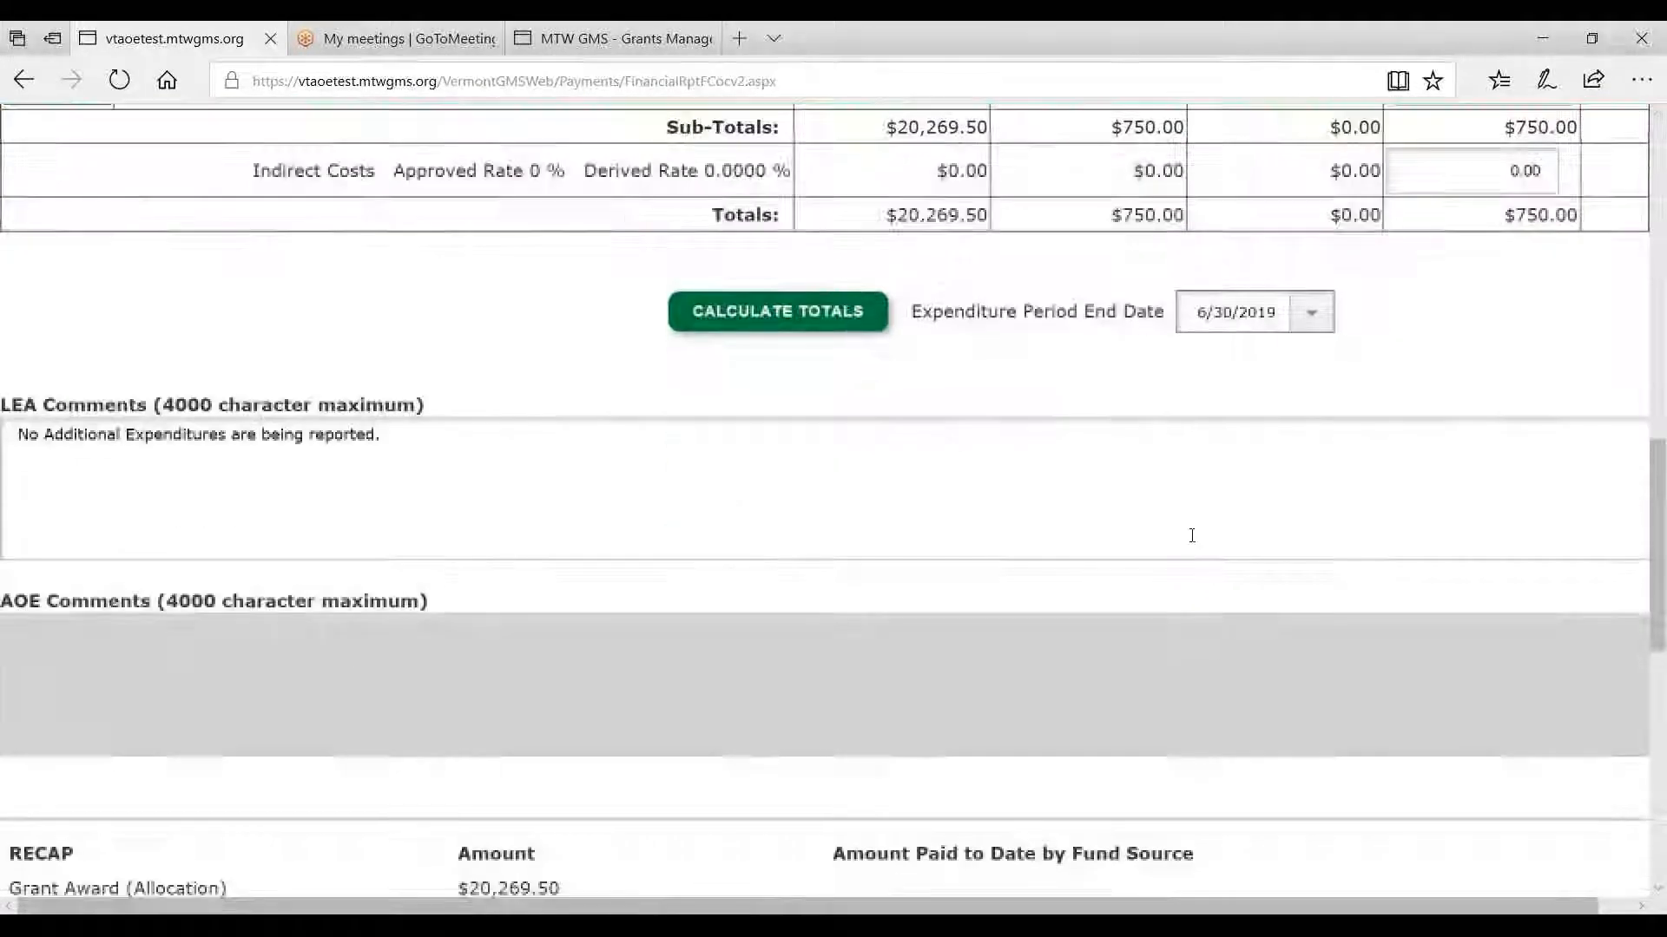
{"action": "scroll", "coordinate": [873, 659], "scroll_direction": "down", "scroll_amount": 4}
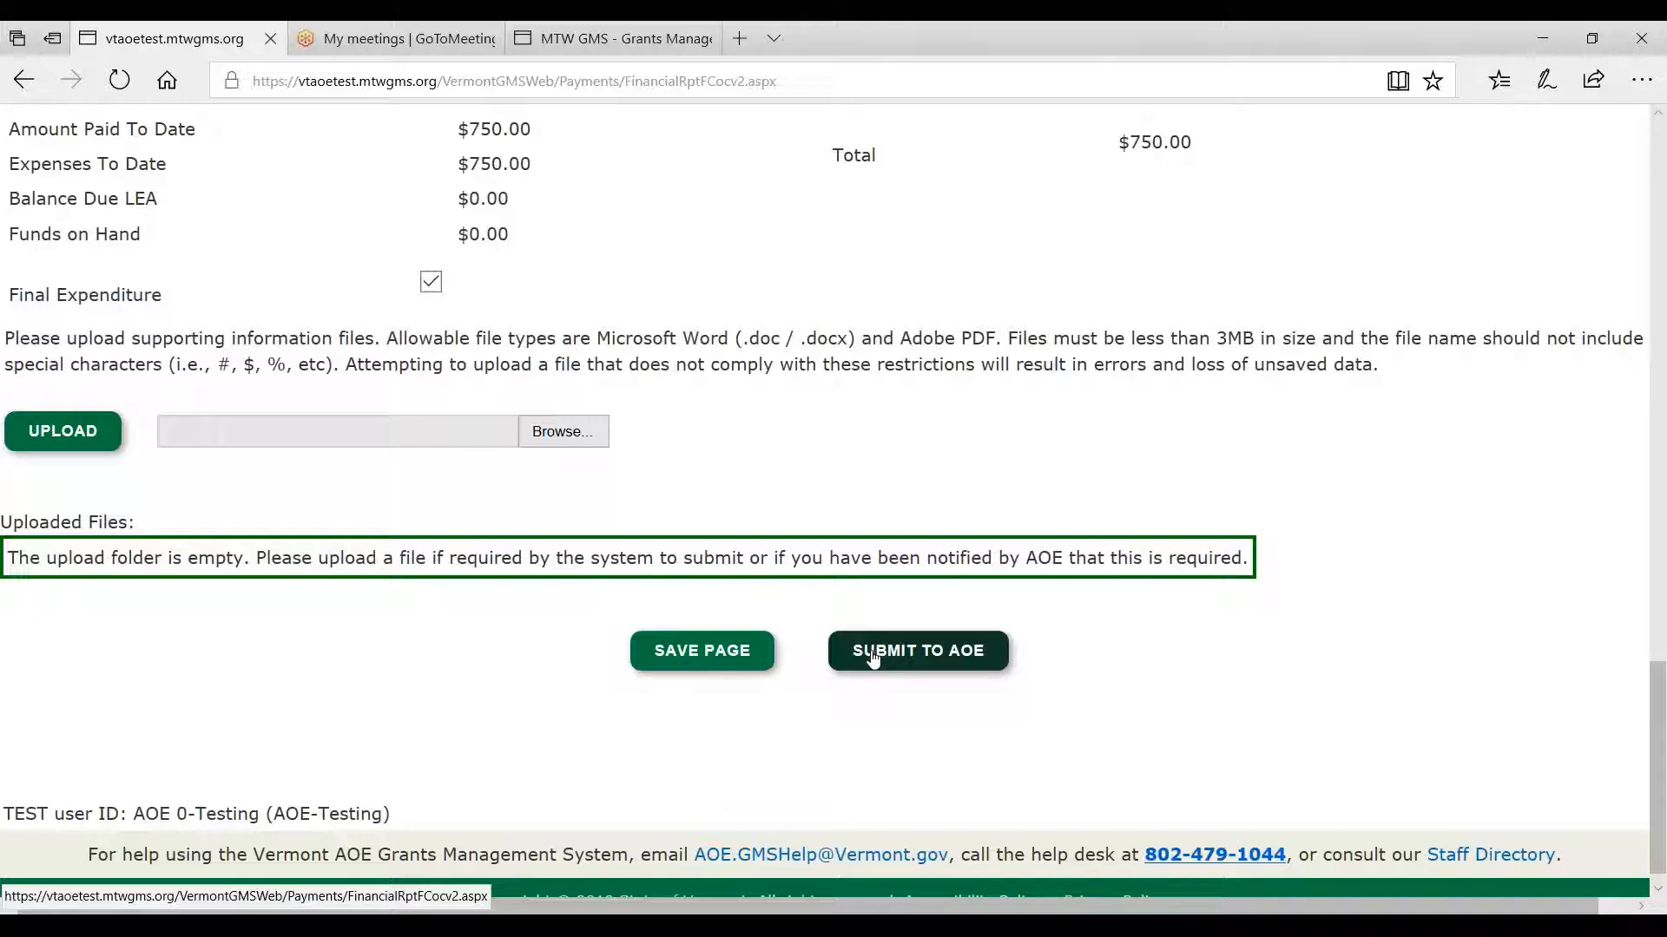
{"action": "left_click", "coordinate": [877, 658]}
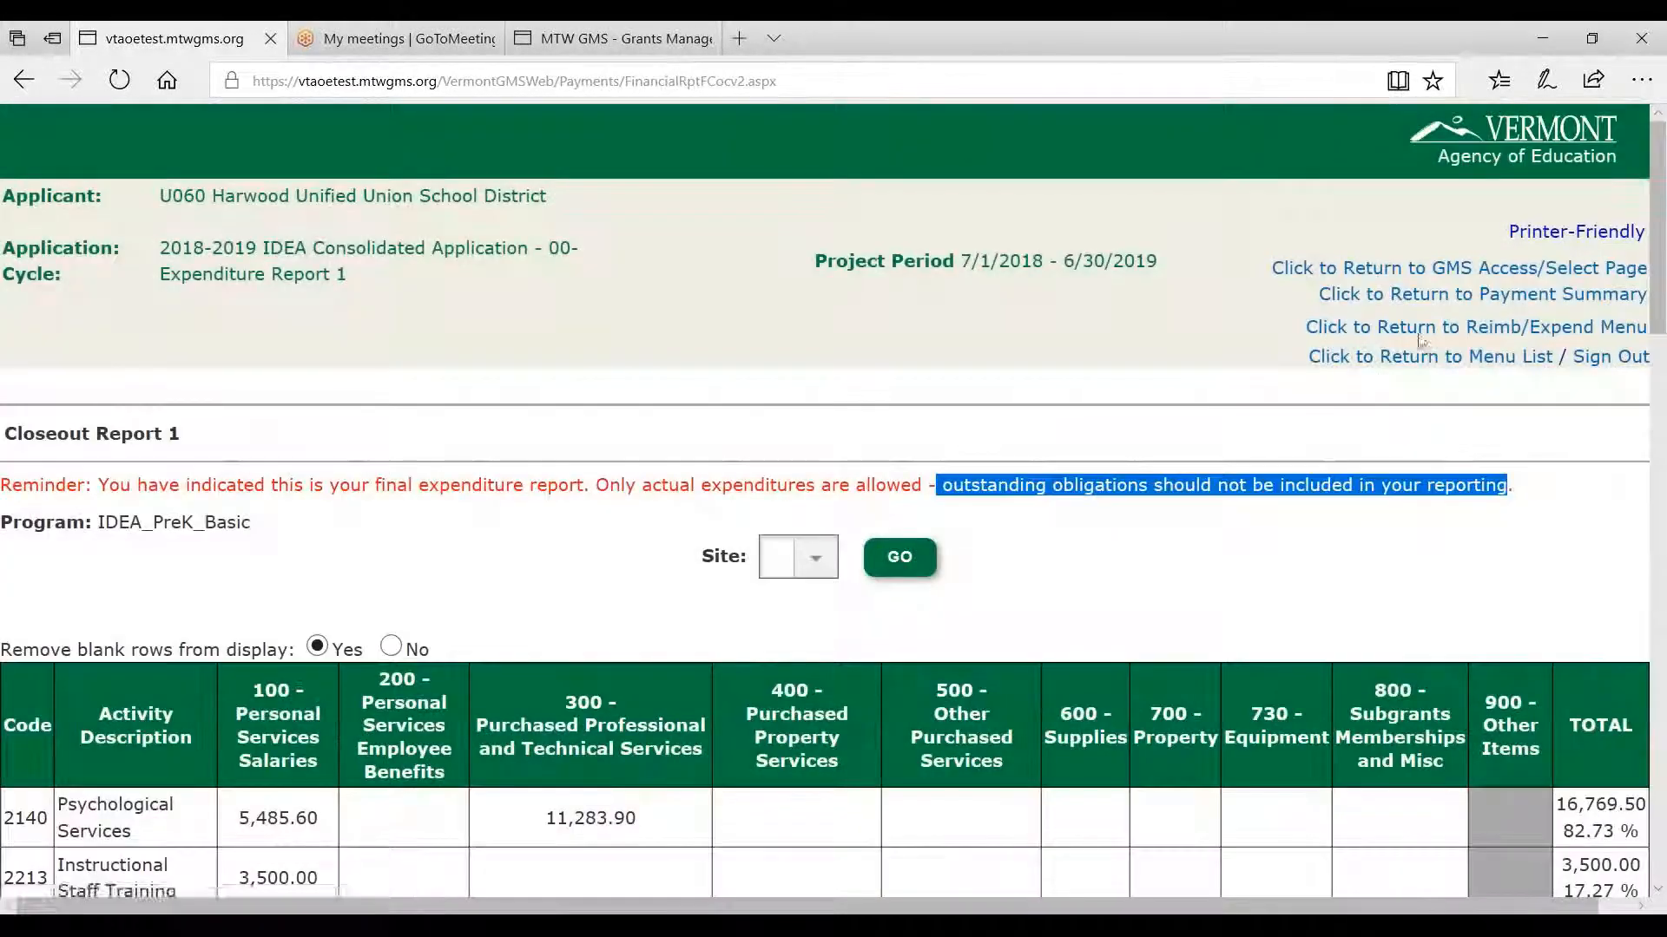
- Return to the payment summary and check the final closeout status in the IDEA_PreK_Basic column
{"action": "left_click", "coordinate": [1475, 294]}
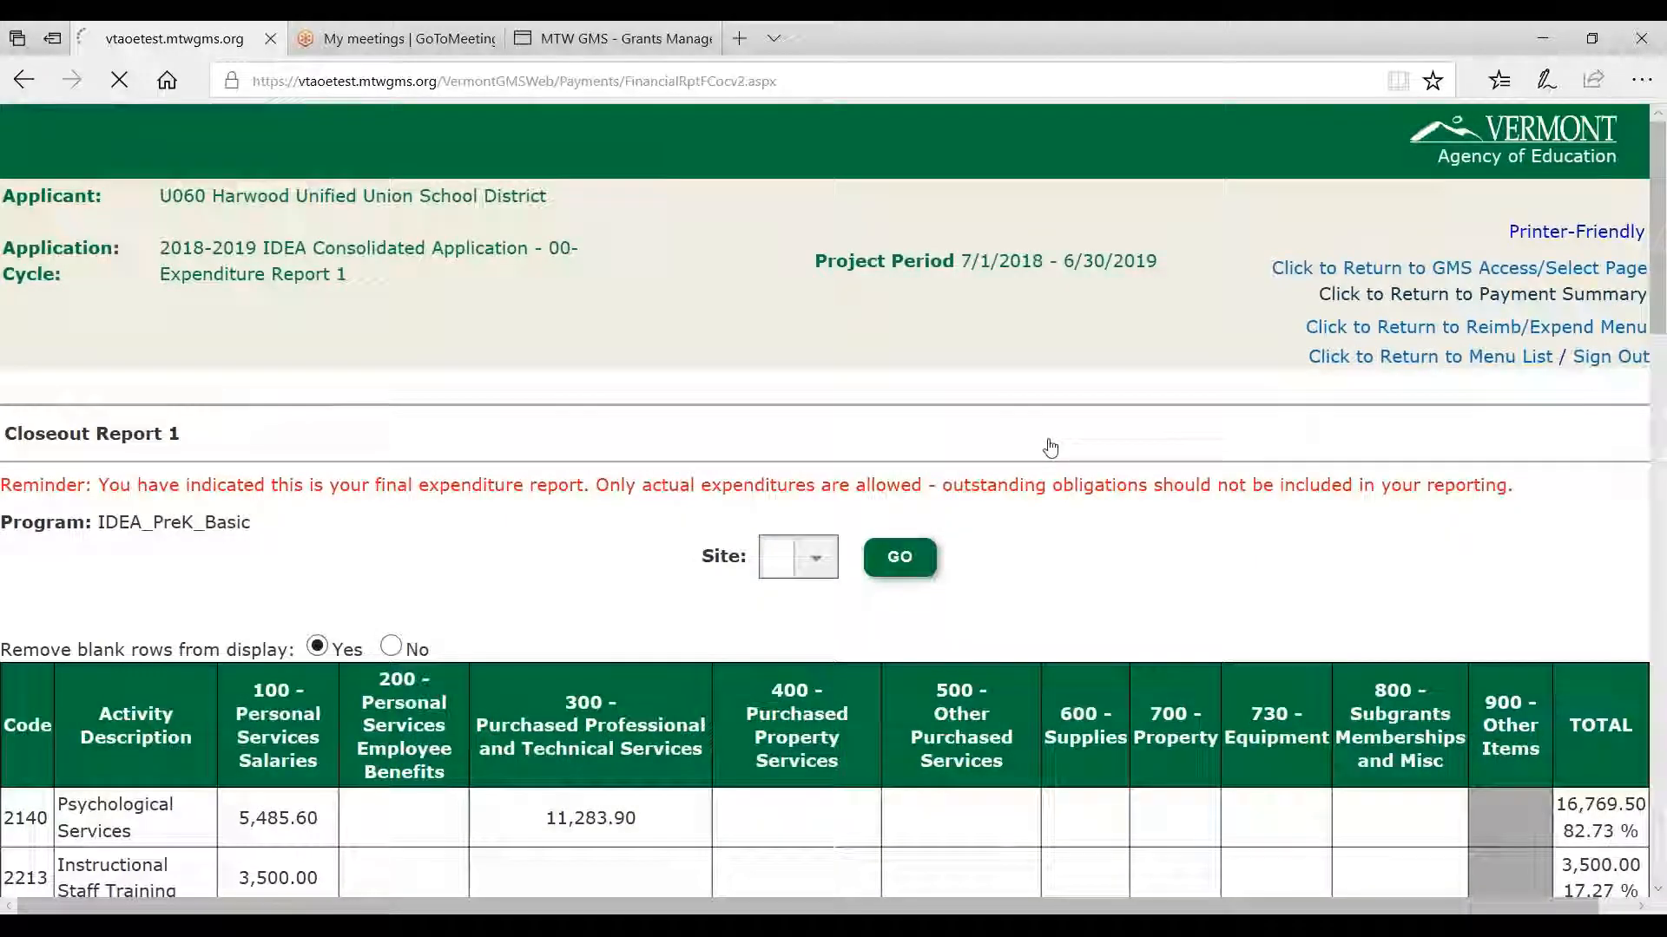
{"action": "scroll", "coordinate": [1007, 434], "scroll_direction": "down", "scroll_amount": 8}
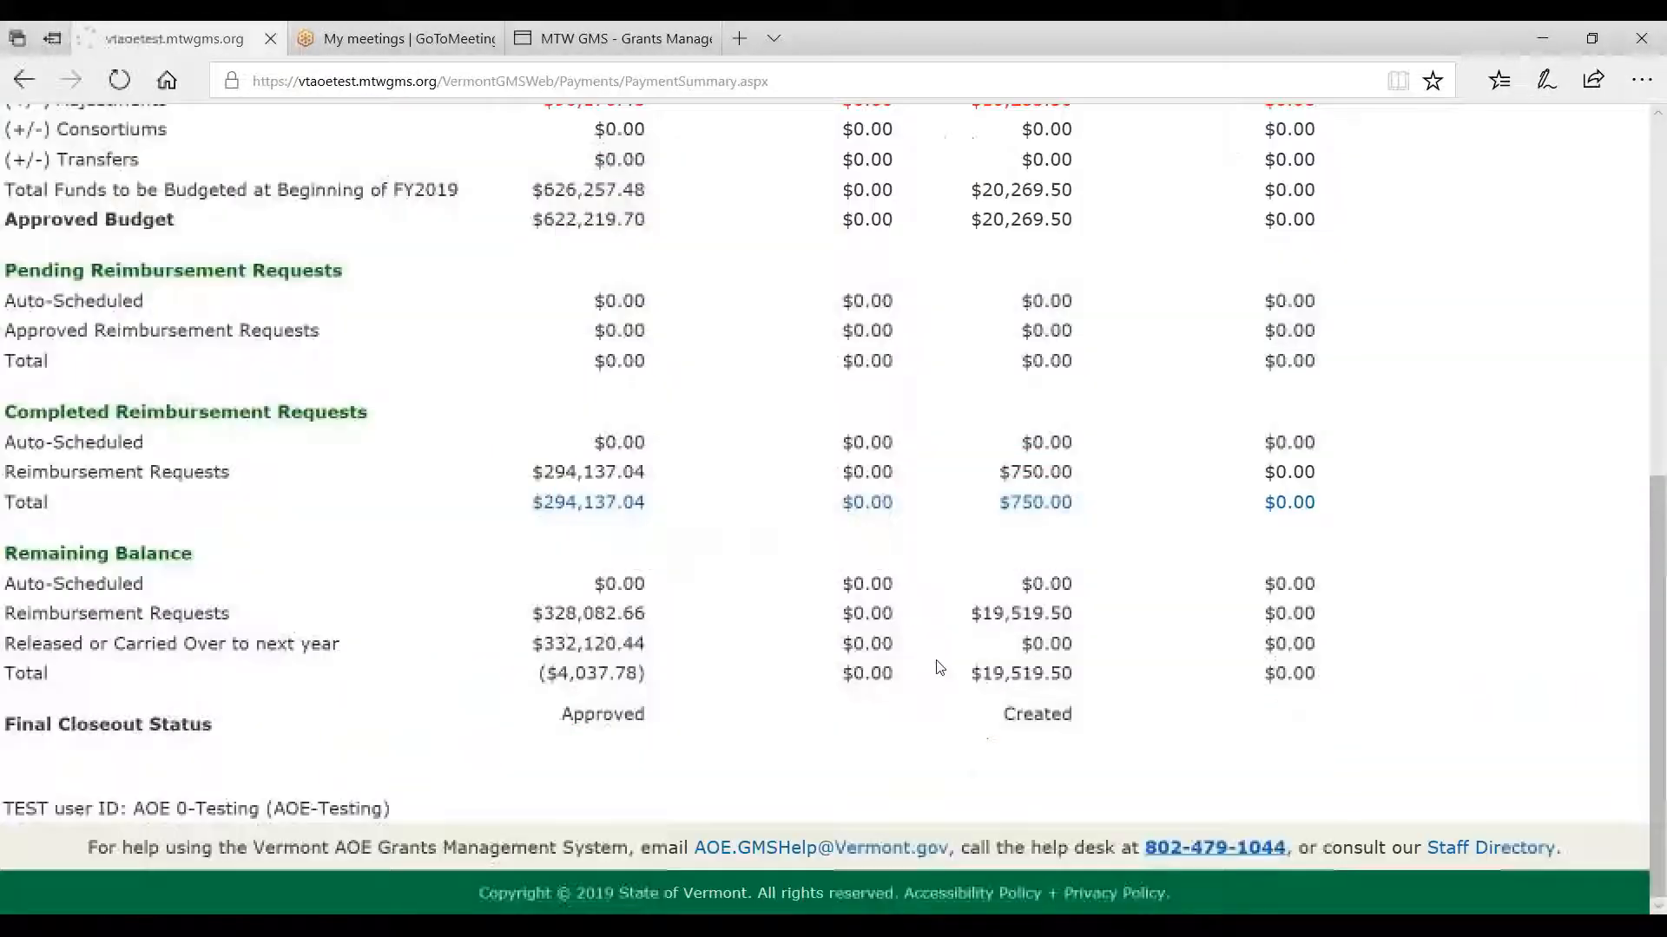
- Open Expenditure Report 1 from the IDEA_PreK_Basic closeout report list
{"action": "double_click", "coordinate": [1035, 712]}
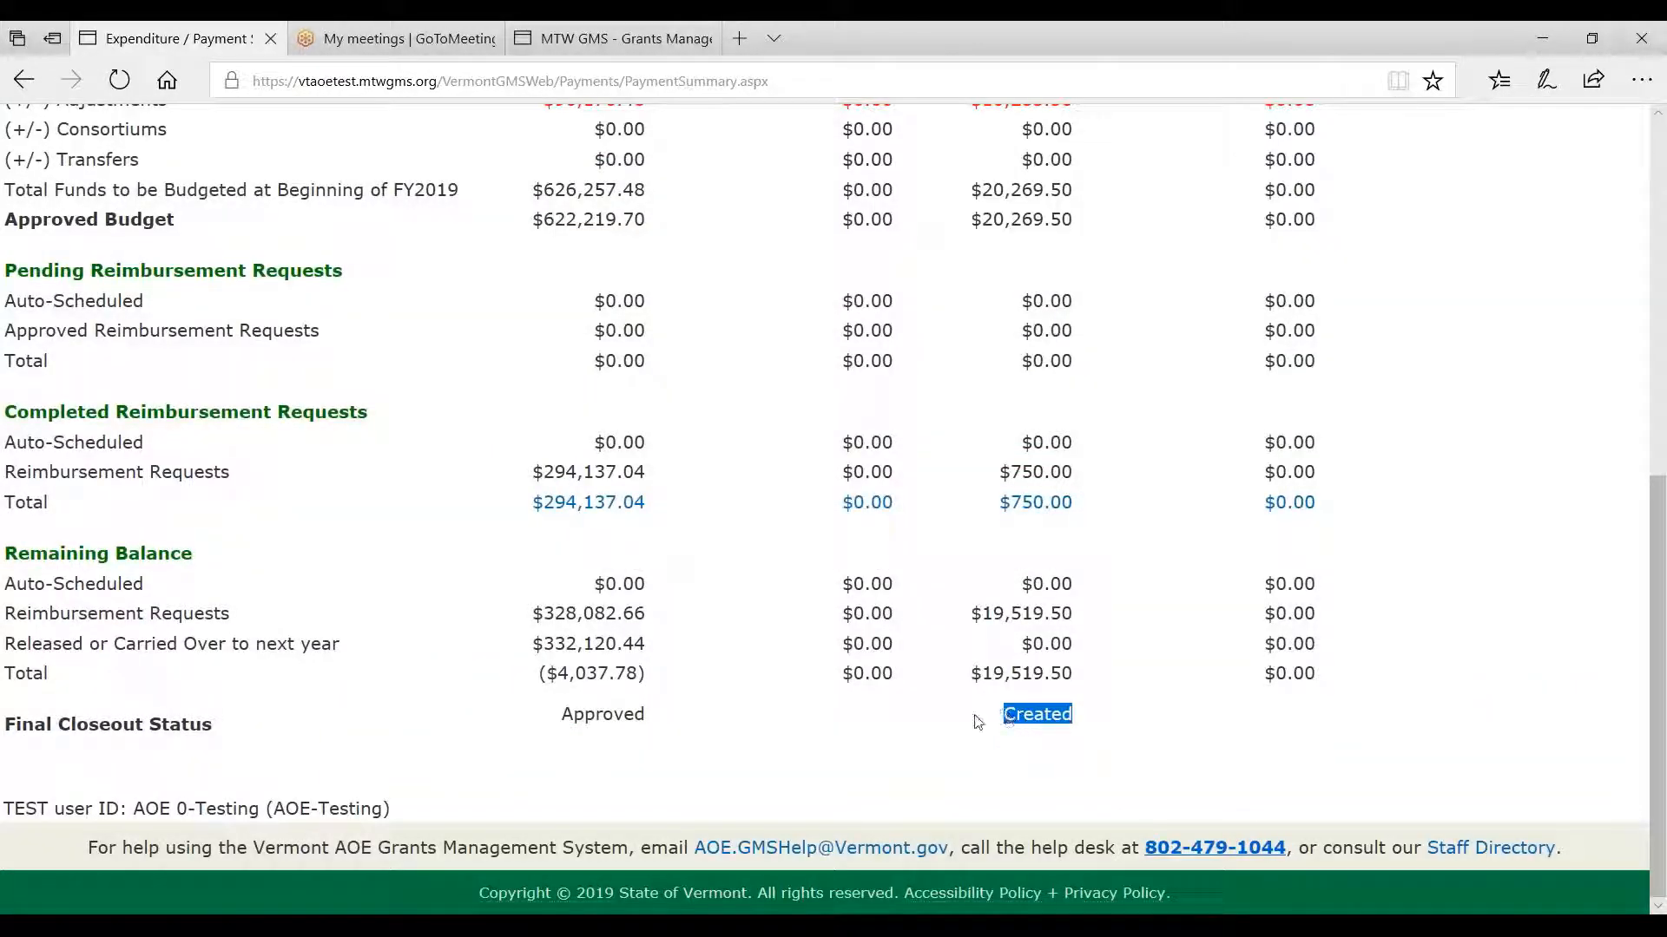
{"action": "scroll", "coordinate": [964, 715], "scroll_direction": "up", "scroll_amount": 8}
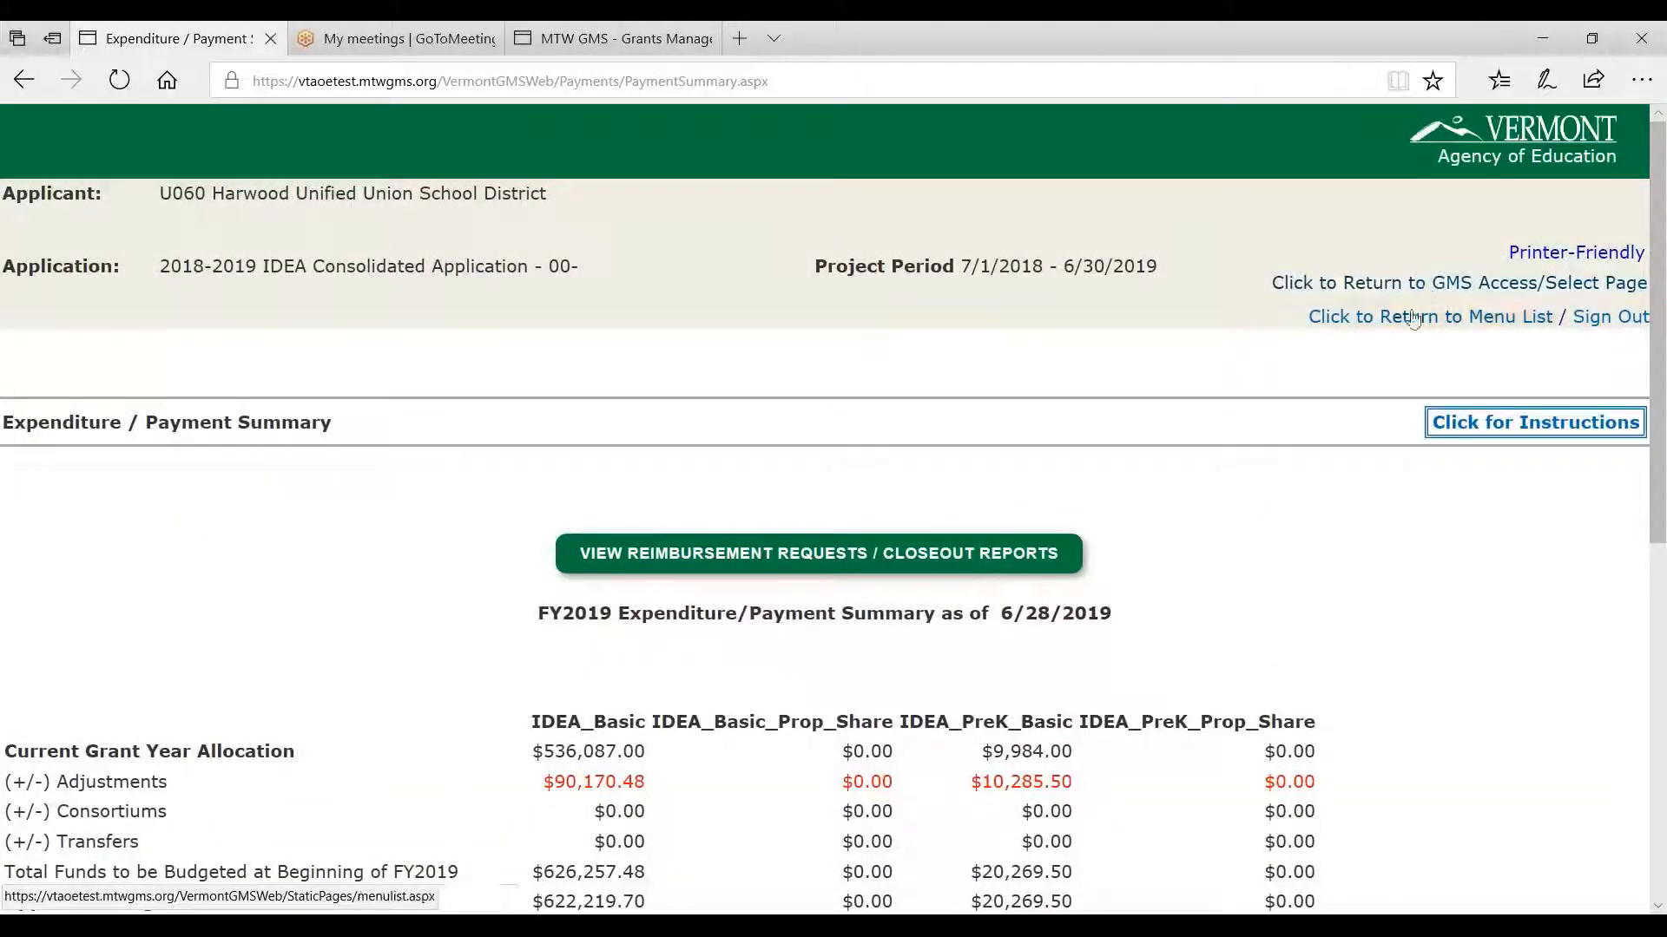
{"action": "left_click", "coordinate": [876, 561]}
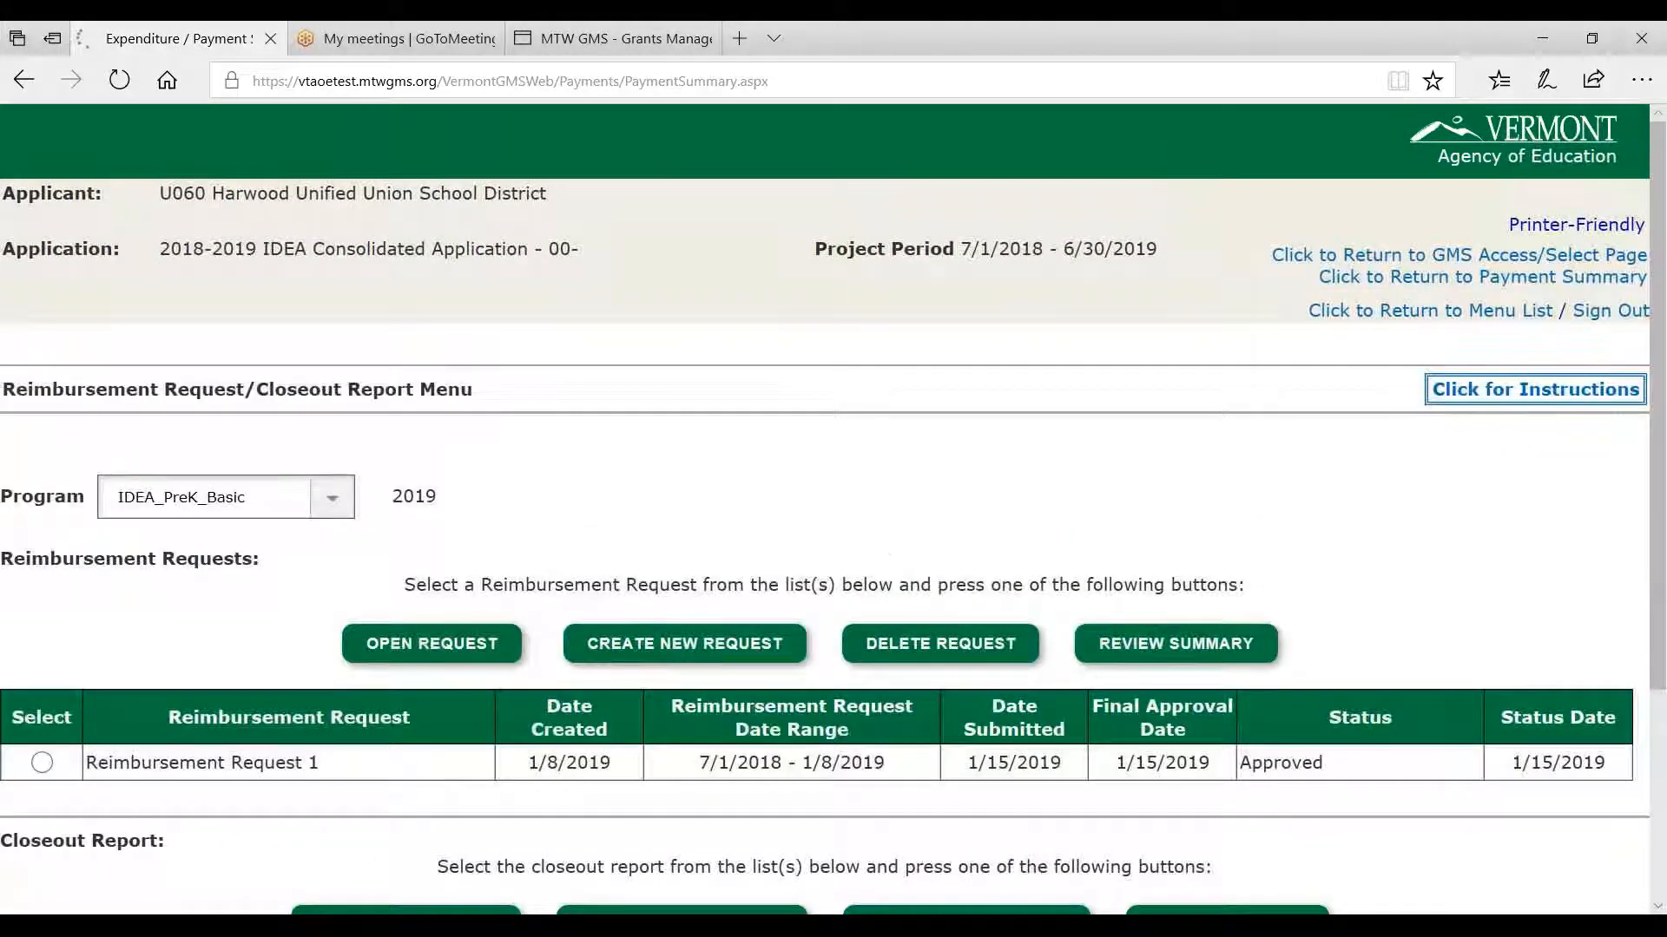
{"action": "scroll", "coordinate": [534, 690], "scroll_direction": "down", "scroll_amount": 2}
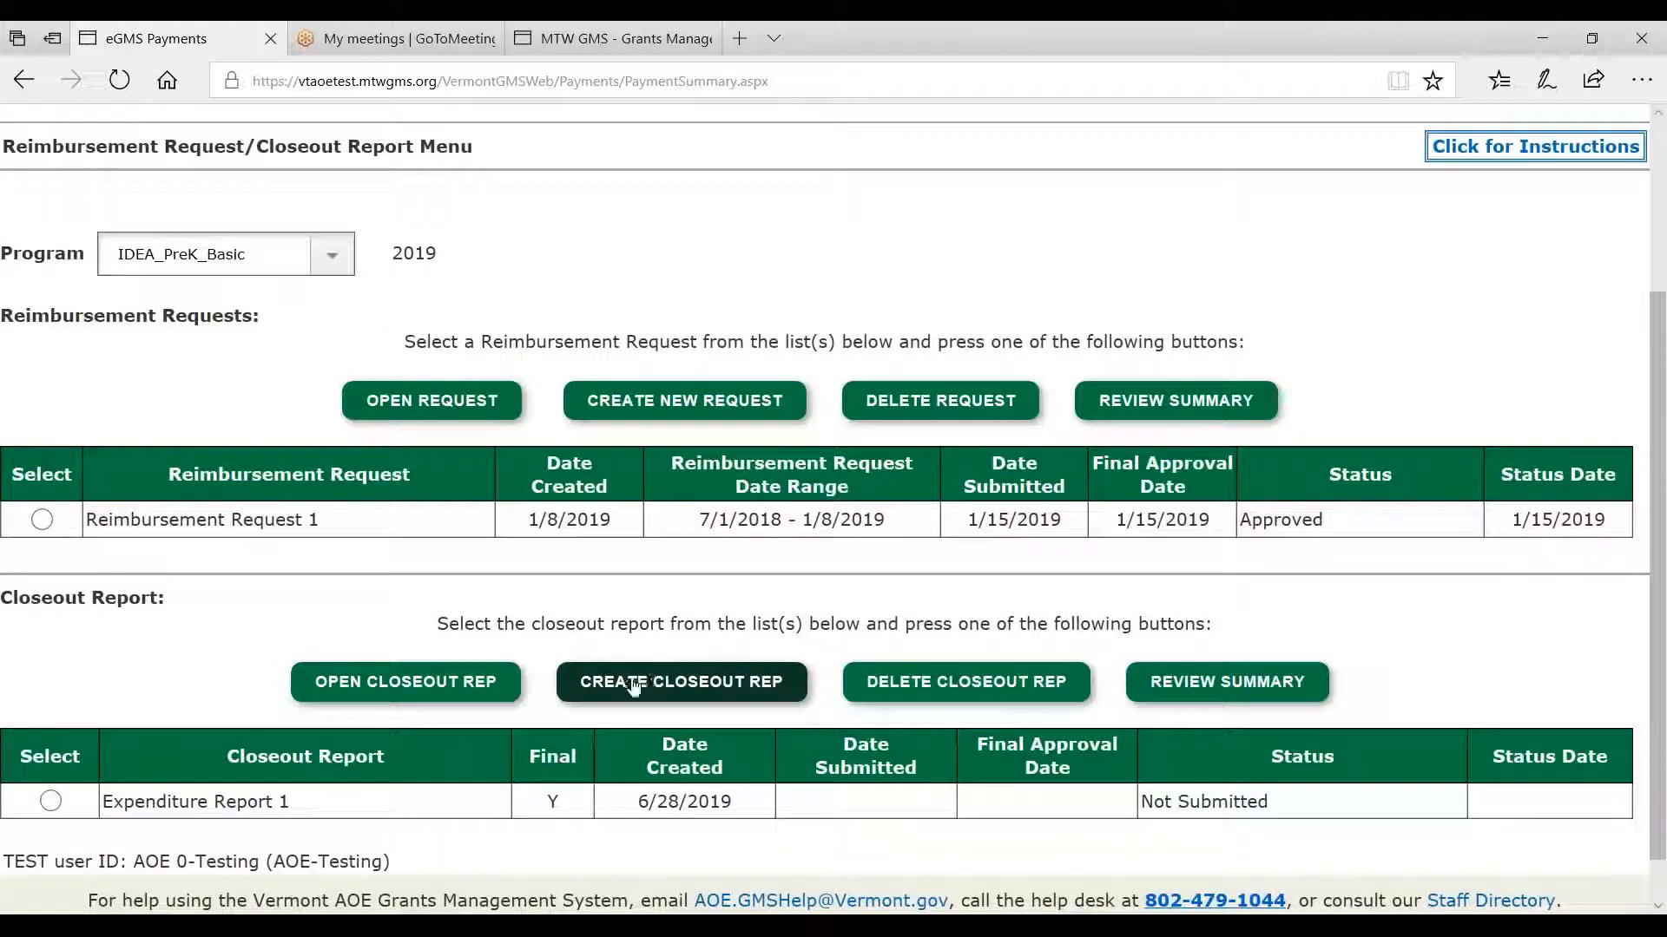
{"action": "left_click", "coordinate": [51, 802]}
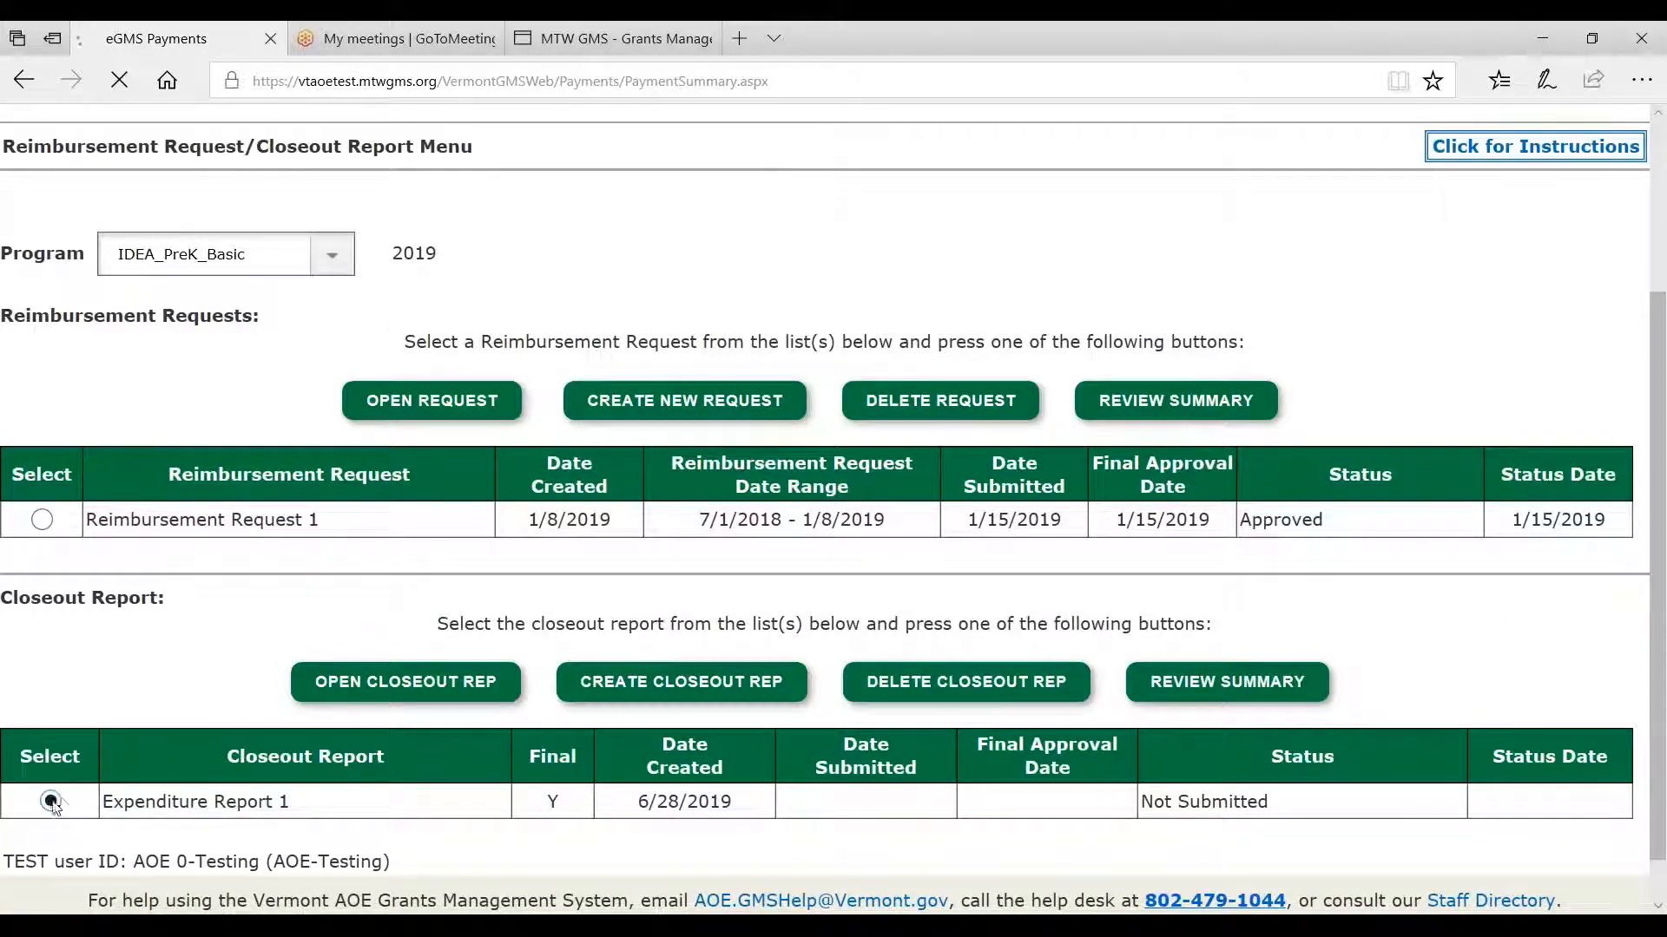
{"action": "scroll", "coordinate": [411, 604], "scroll_direction": "down", "scroll_amount": 3}
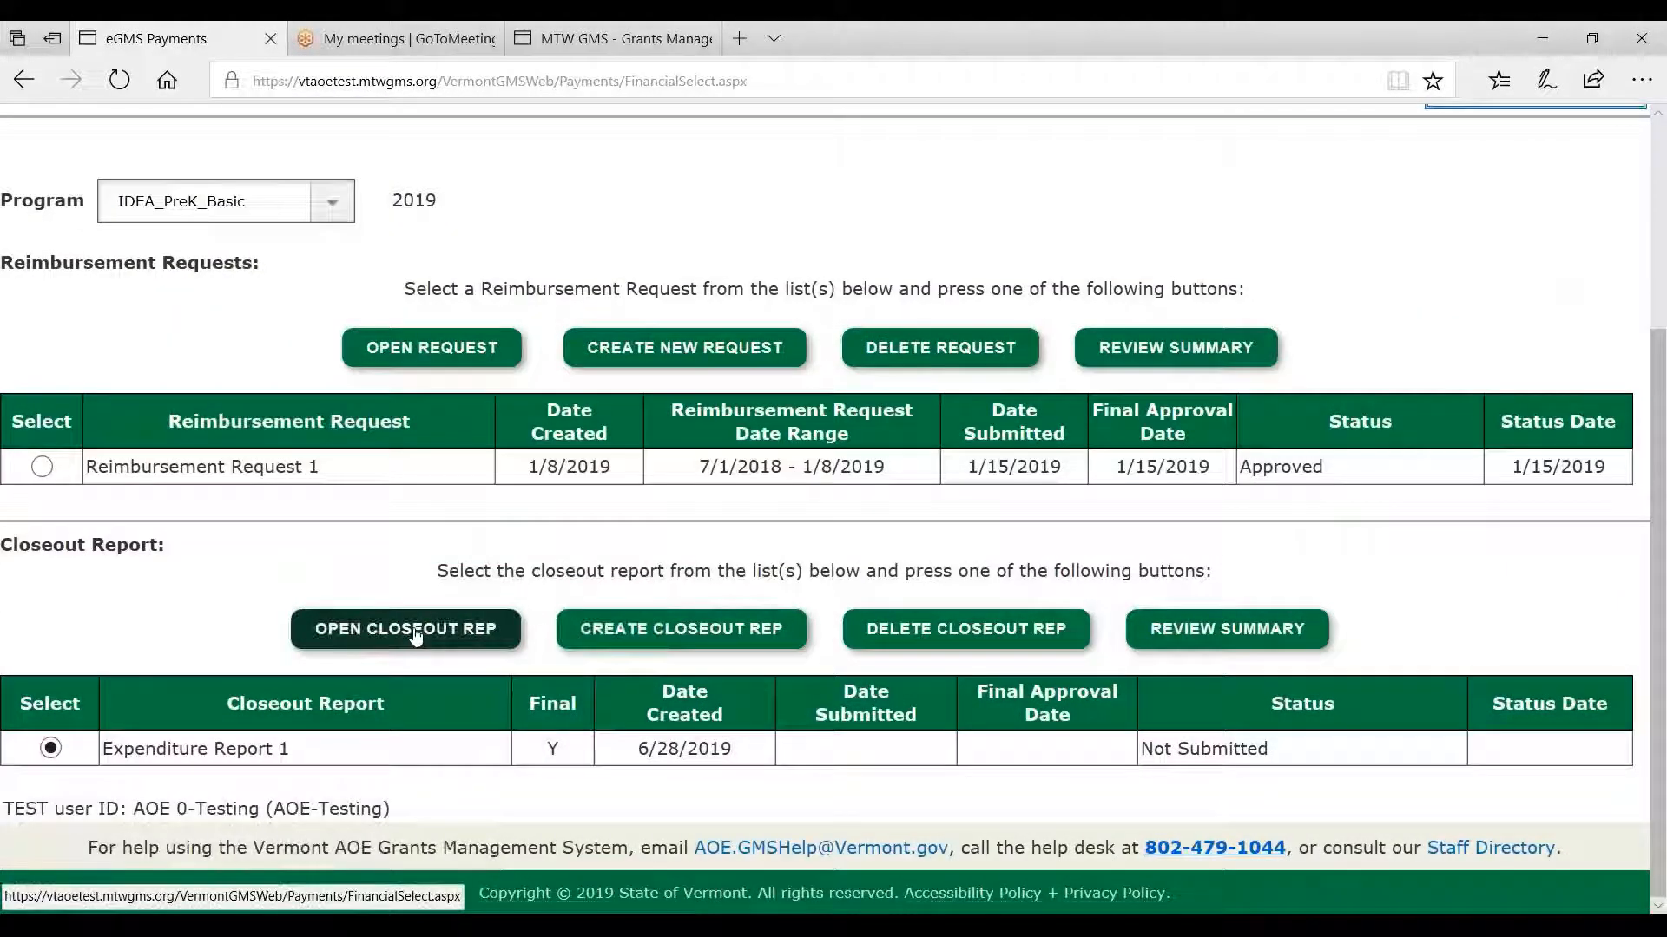
{"action": "left_click", "coordinate": [408, 626]}
- Submit the IDEA_PreK_Basic closeout report to AOE and review the submission notice and the submitted report's contents
{"action": "scroll", "coordinate": [781, 602], "scroll_direction": "down", "scroll_amount": 20}
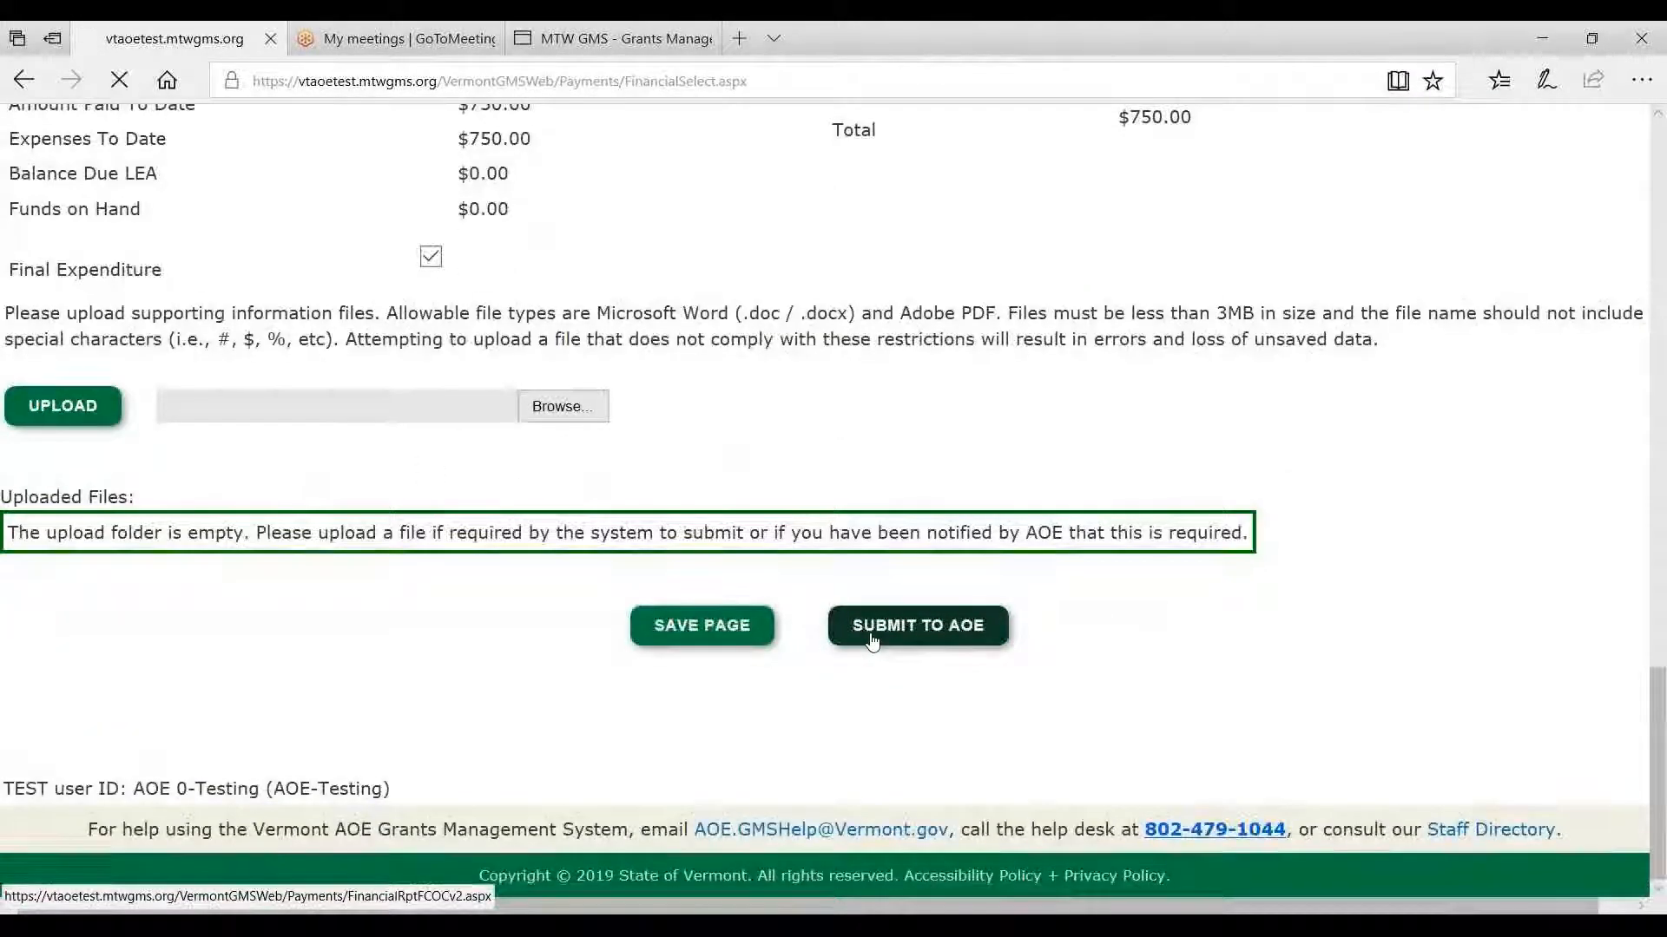
{"action": "left_click", "coordinate": [872, 641]}
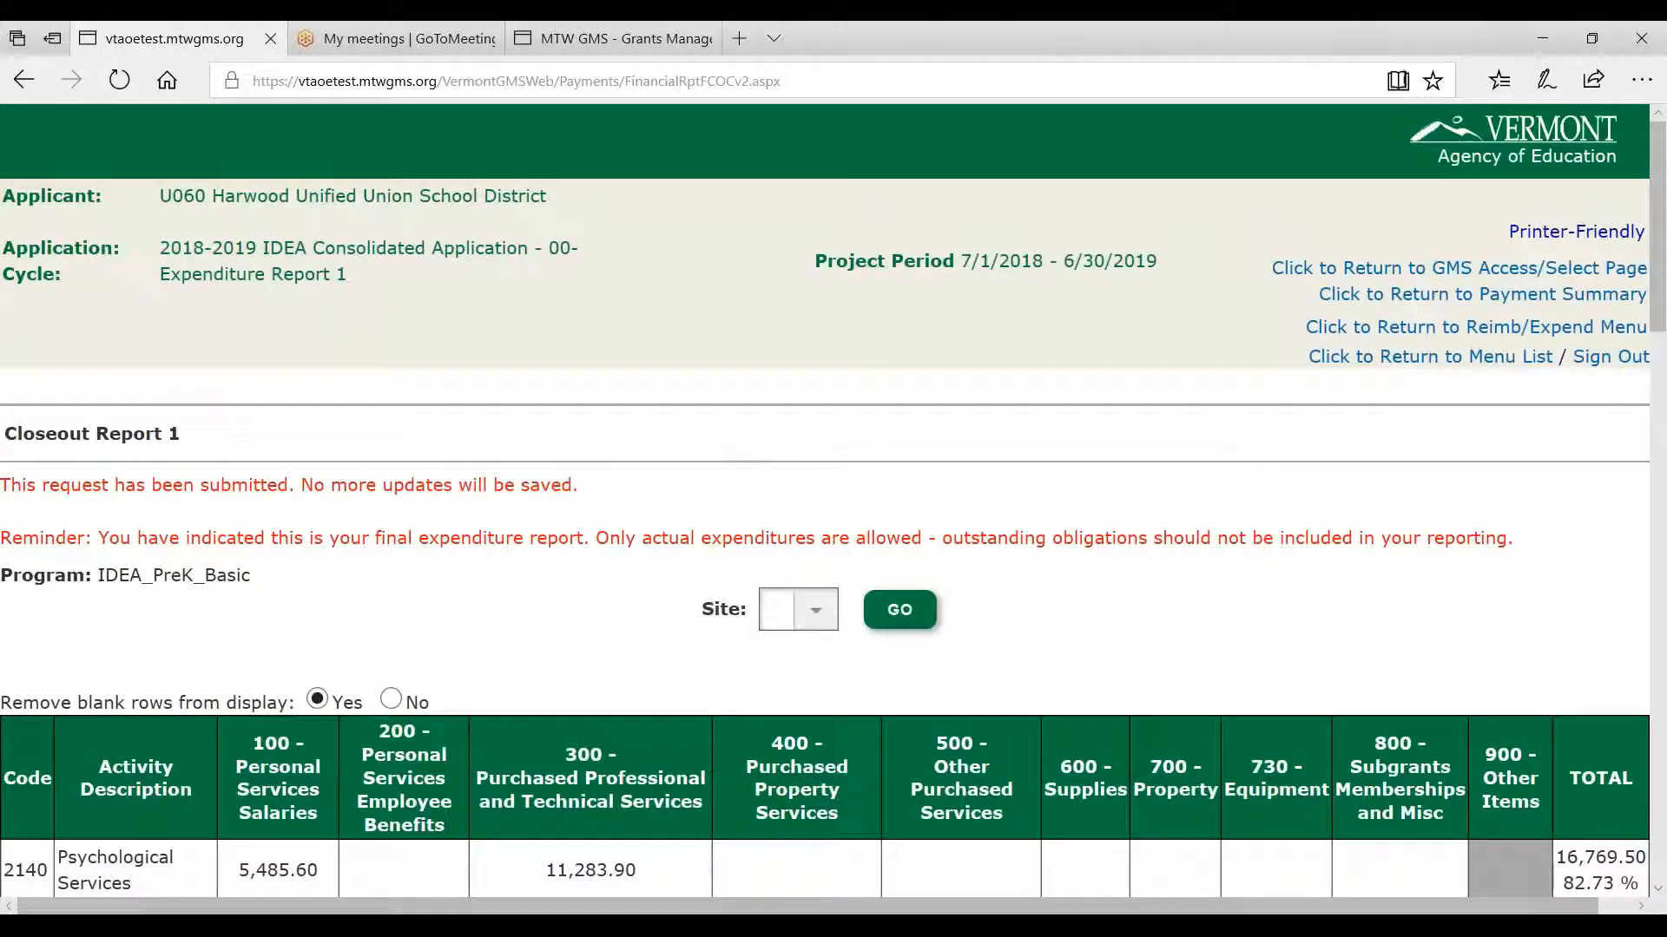
{"action": "left_click_drag", "start_coordinate": [21, 484], "coordinate": [589, 503]}
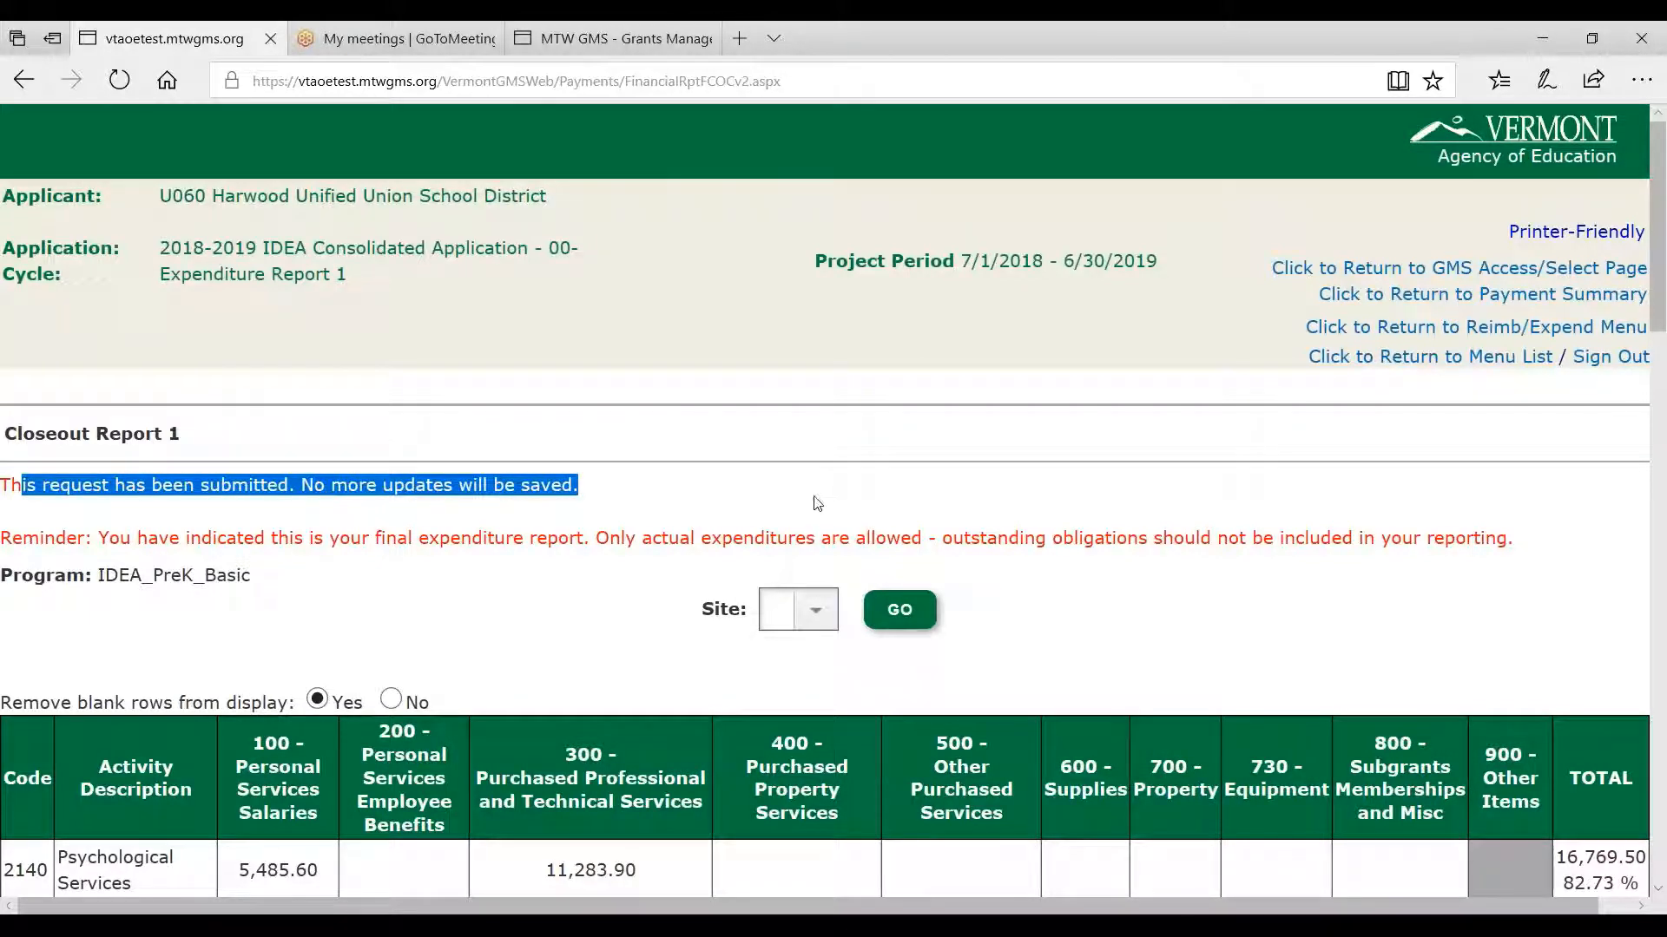
{"action": "scroll", "coordinate": [914, 521], "scroll_direction": "down", "scroll_amount": 1}
{"action": "scroll", "coordinate": [914, 522], "scroll_direction": "down", "scroll_amount": 20}
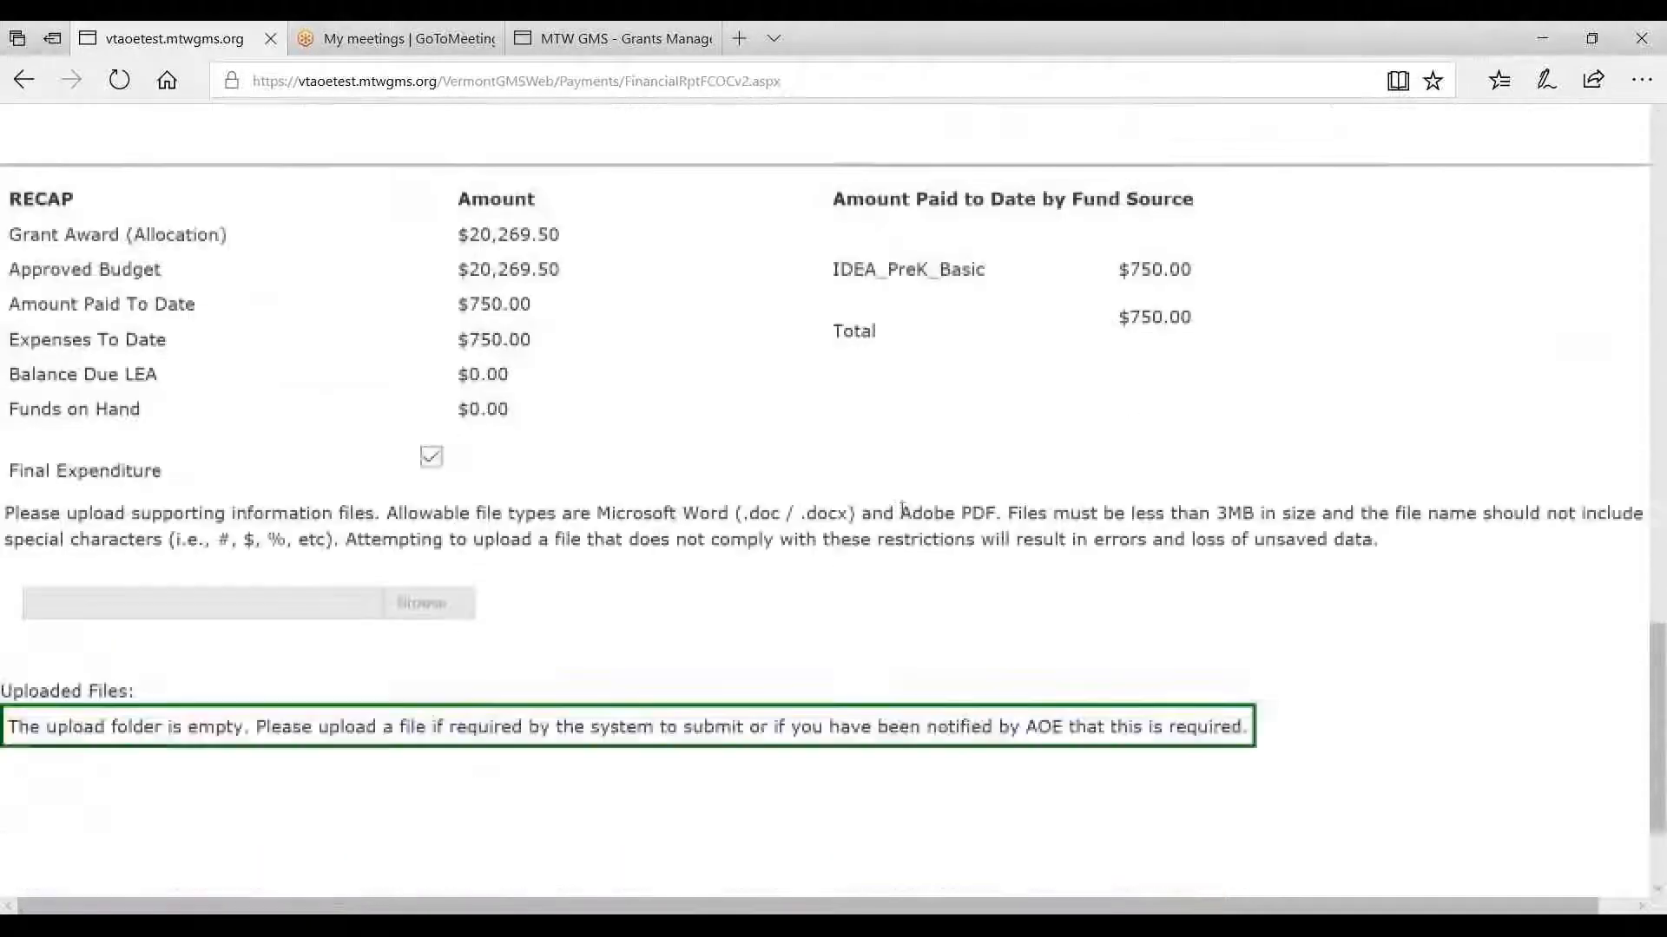
{"action": "scroll", "coordinate": [964, 508], "scroll_direction": "up", "scroll_amount": 20}
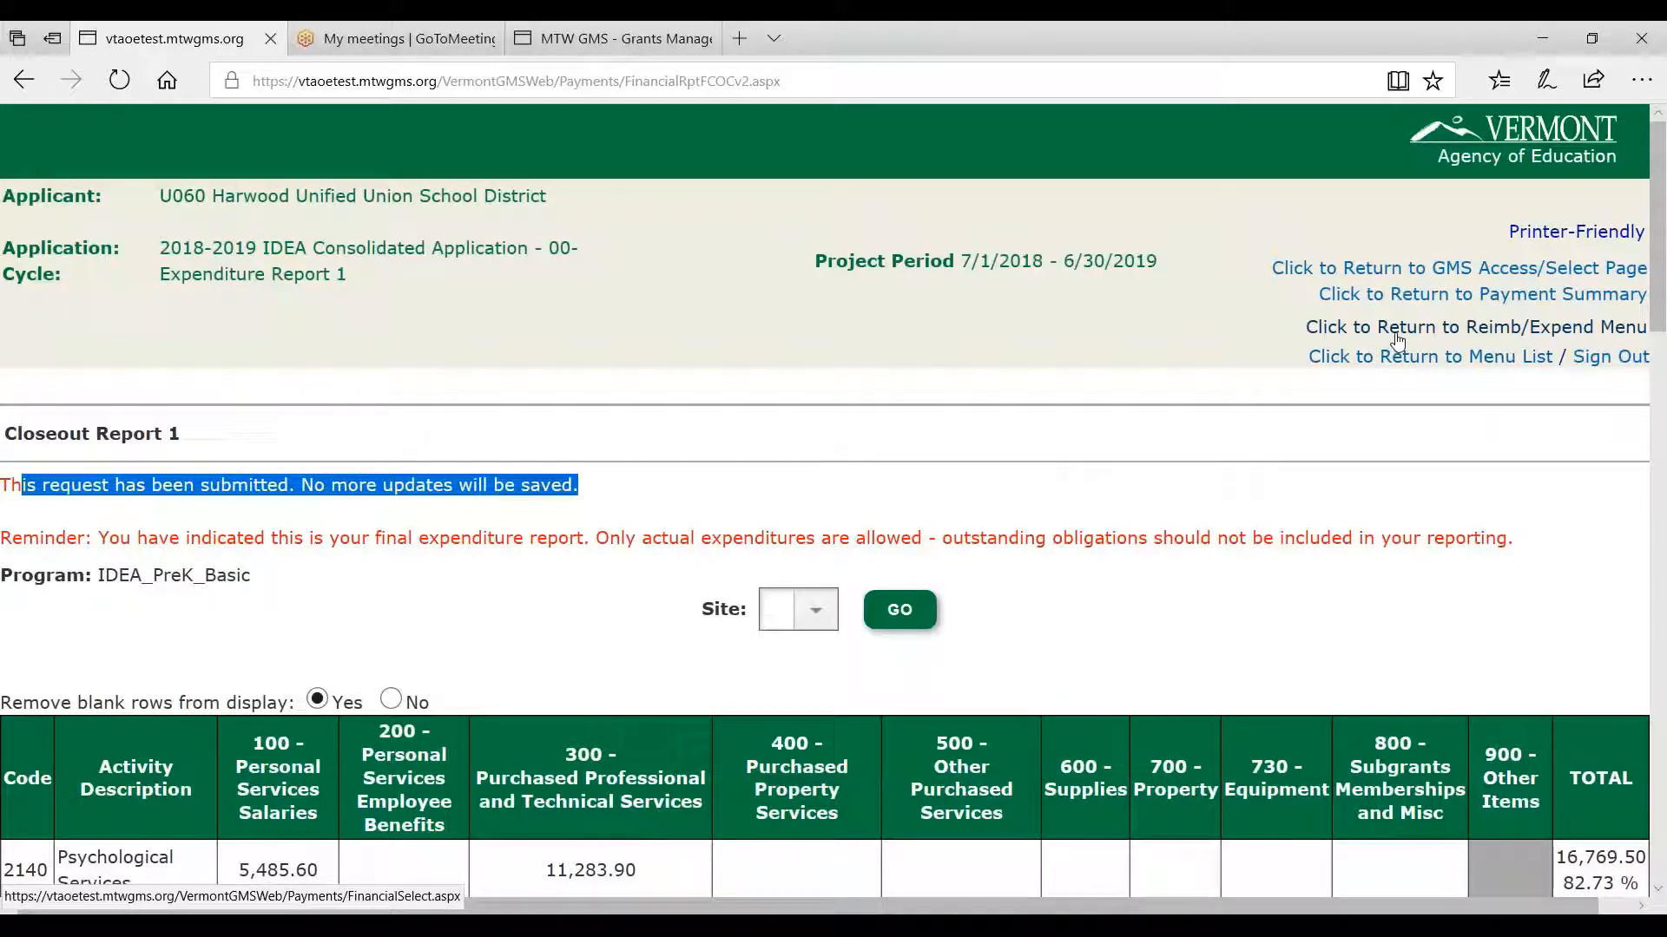
- Return to the reimbursement and expenditure menu, check Expenditure Report 1's status, and open its review summary
{"action": "left_click", "coordinate": [1396, 334]}
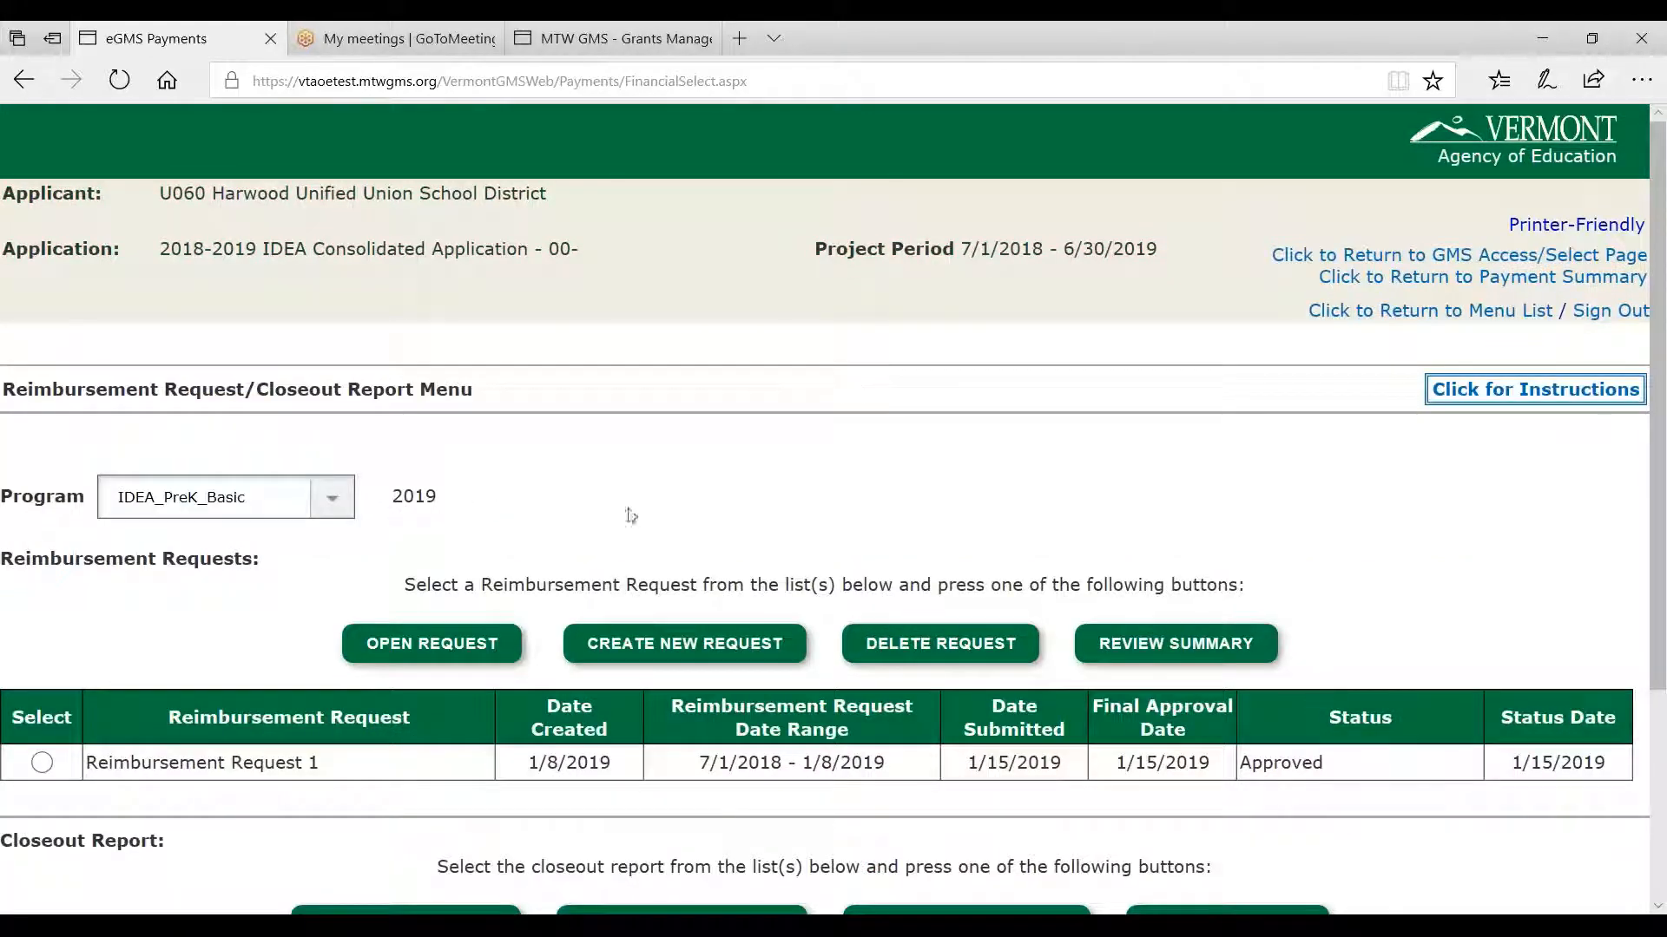
{"action": "scroll", "coordinate": [952, 711], "scroll_direction": "down", "scroll_amount": 3}
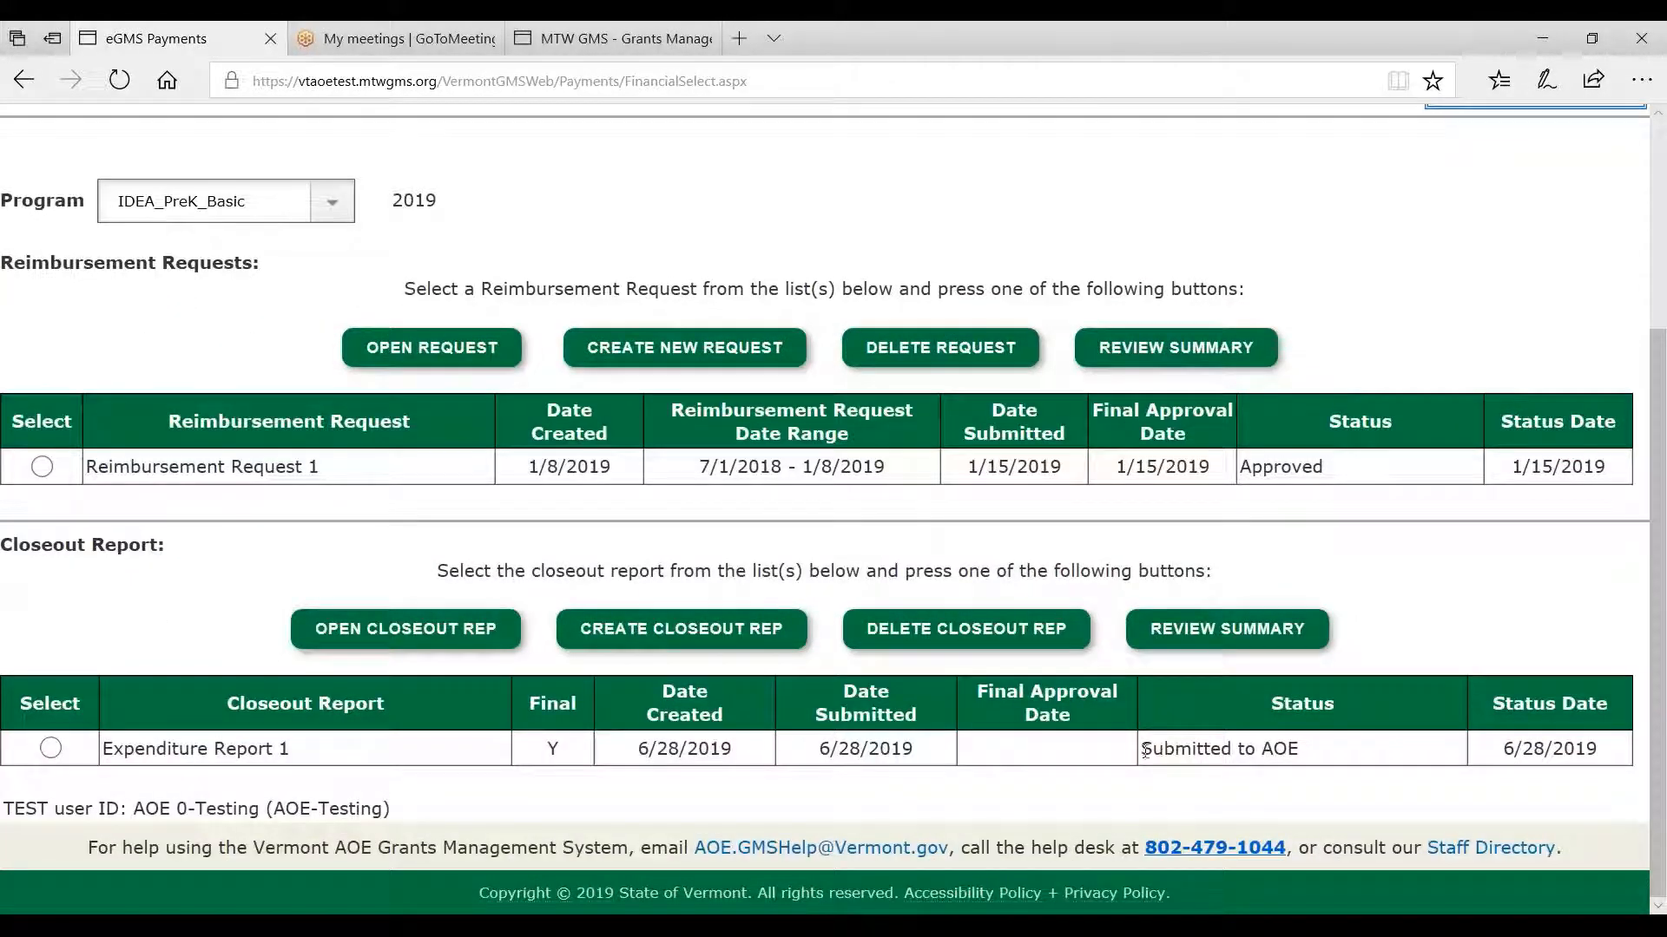
{"action": "left_click_drag", "start_coordinate": [1287, 746], "coordinate": [1287, 748]}
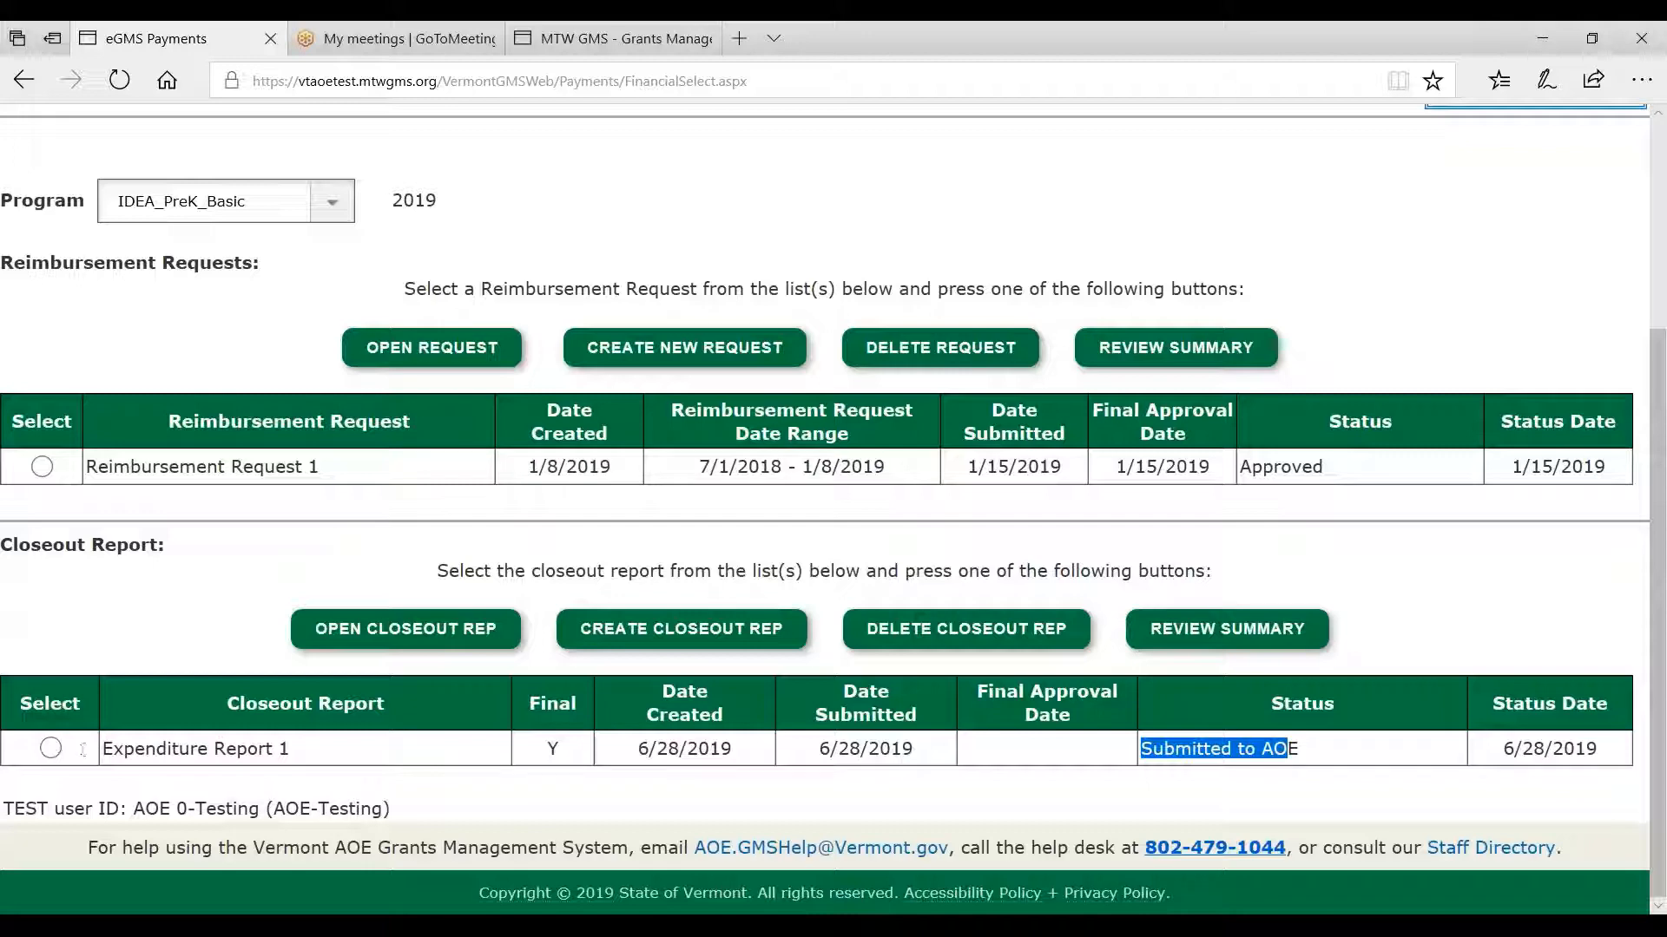
{"action": "left_click", "coordinate": [50, 749]}
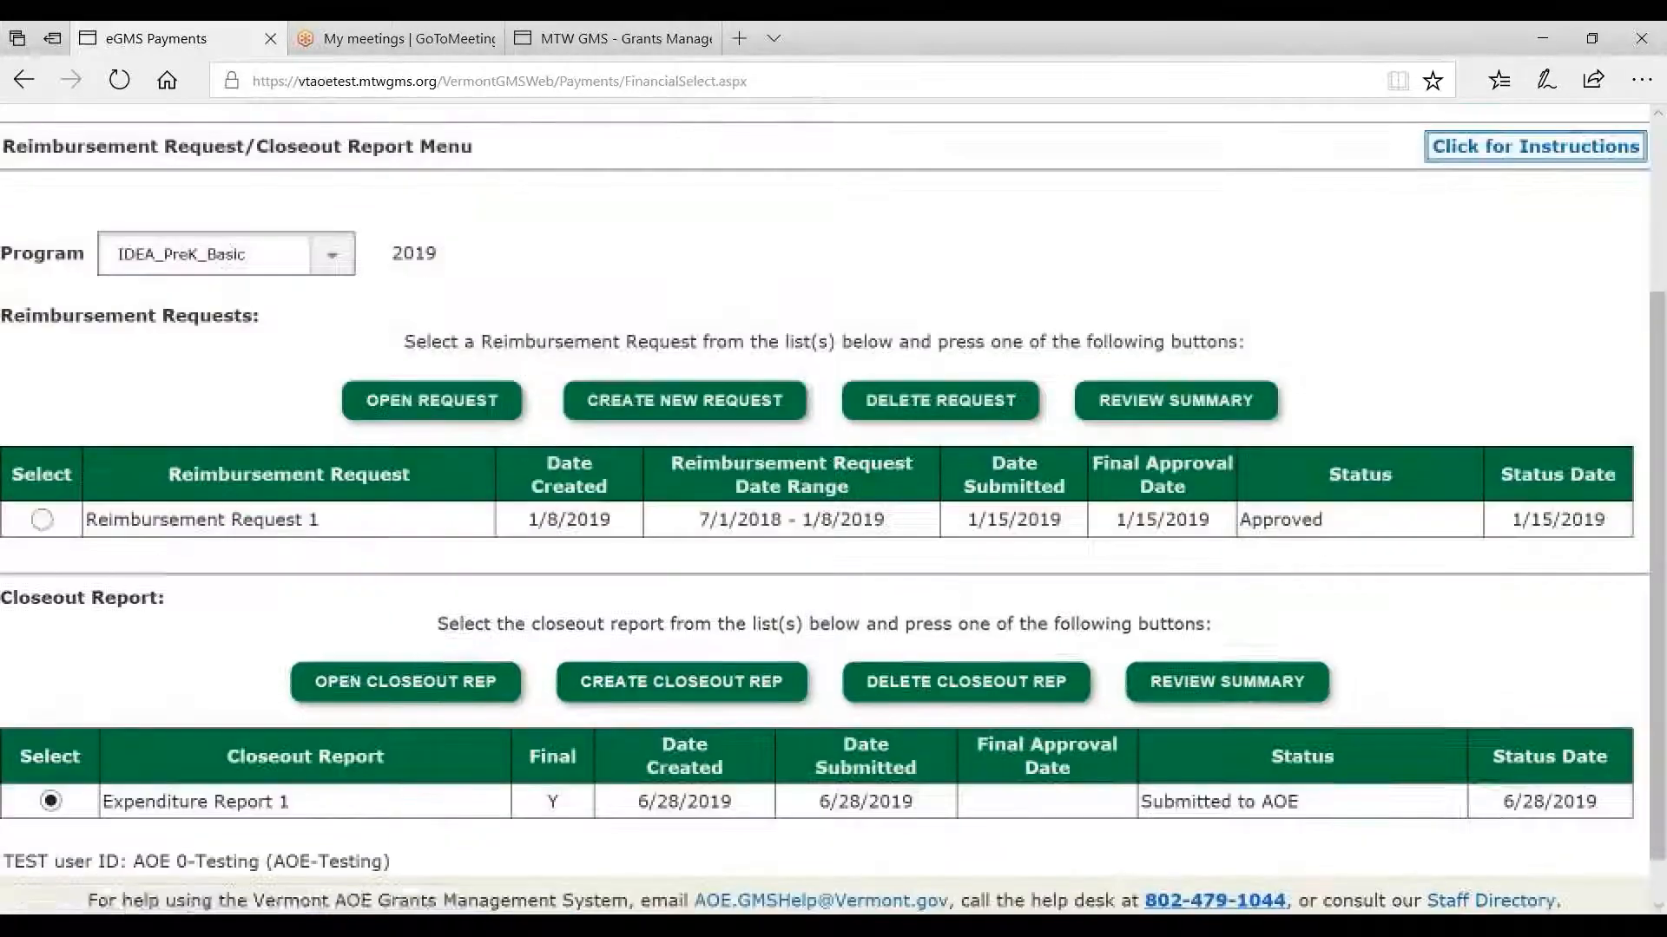
{"action": "left_click", "coordinate": [1220, 681]}
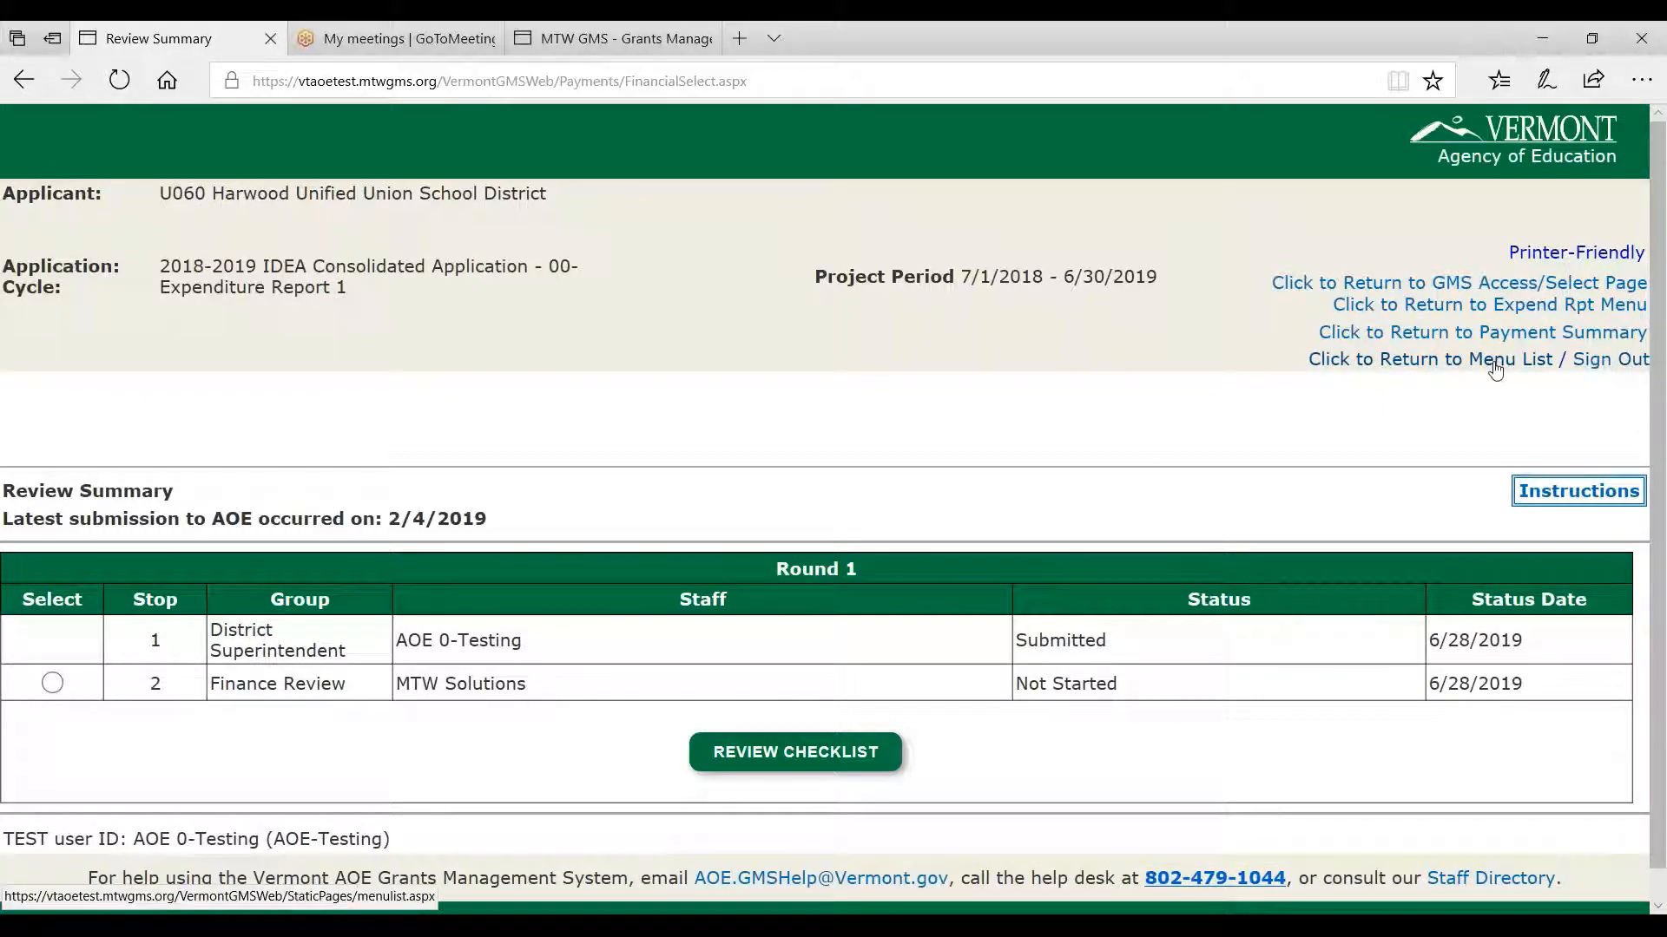
- Return to GMS Access/Select, switch the fiscal year to 2020 and open the IDEA Consolidated Application
{"action": "left_click", "coordinate": [1485, 286]}
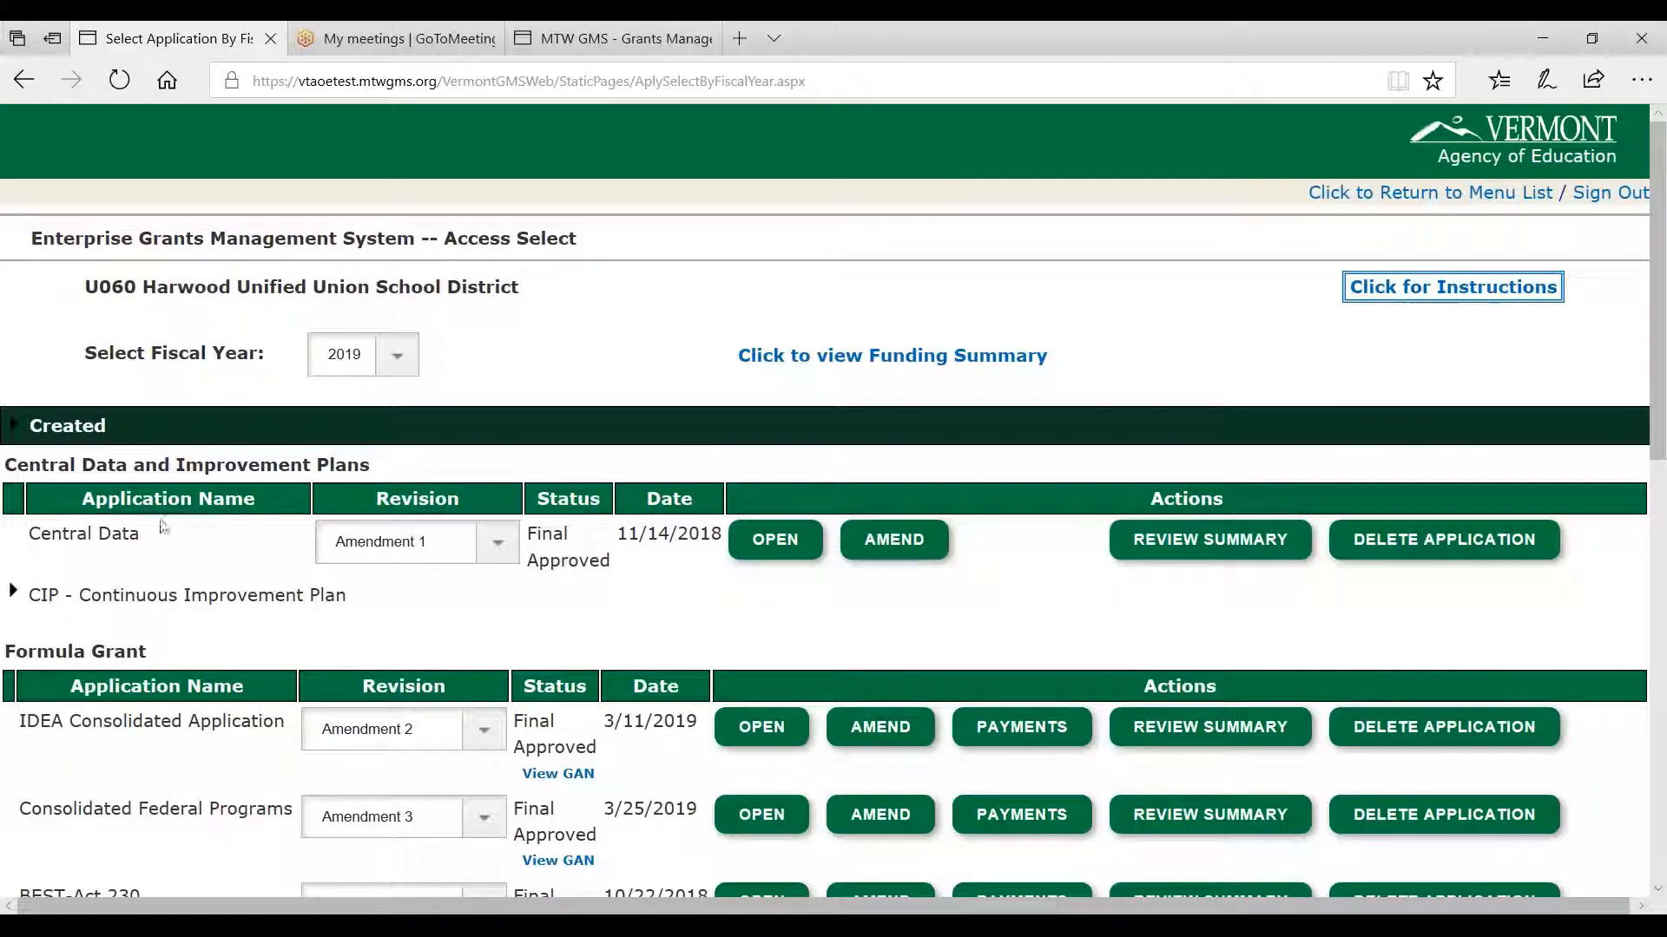
{"action": "left_click", "coordinate": [345, 366]}
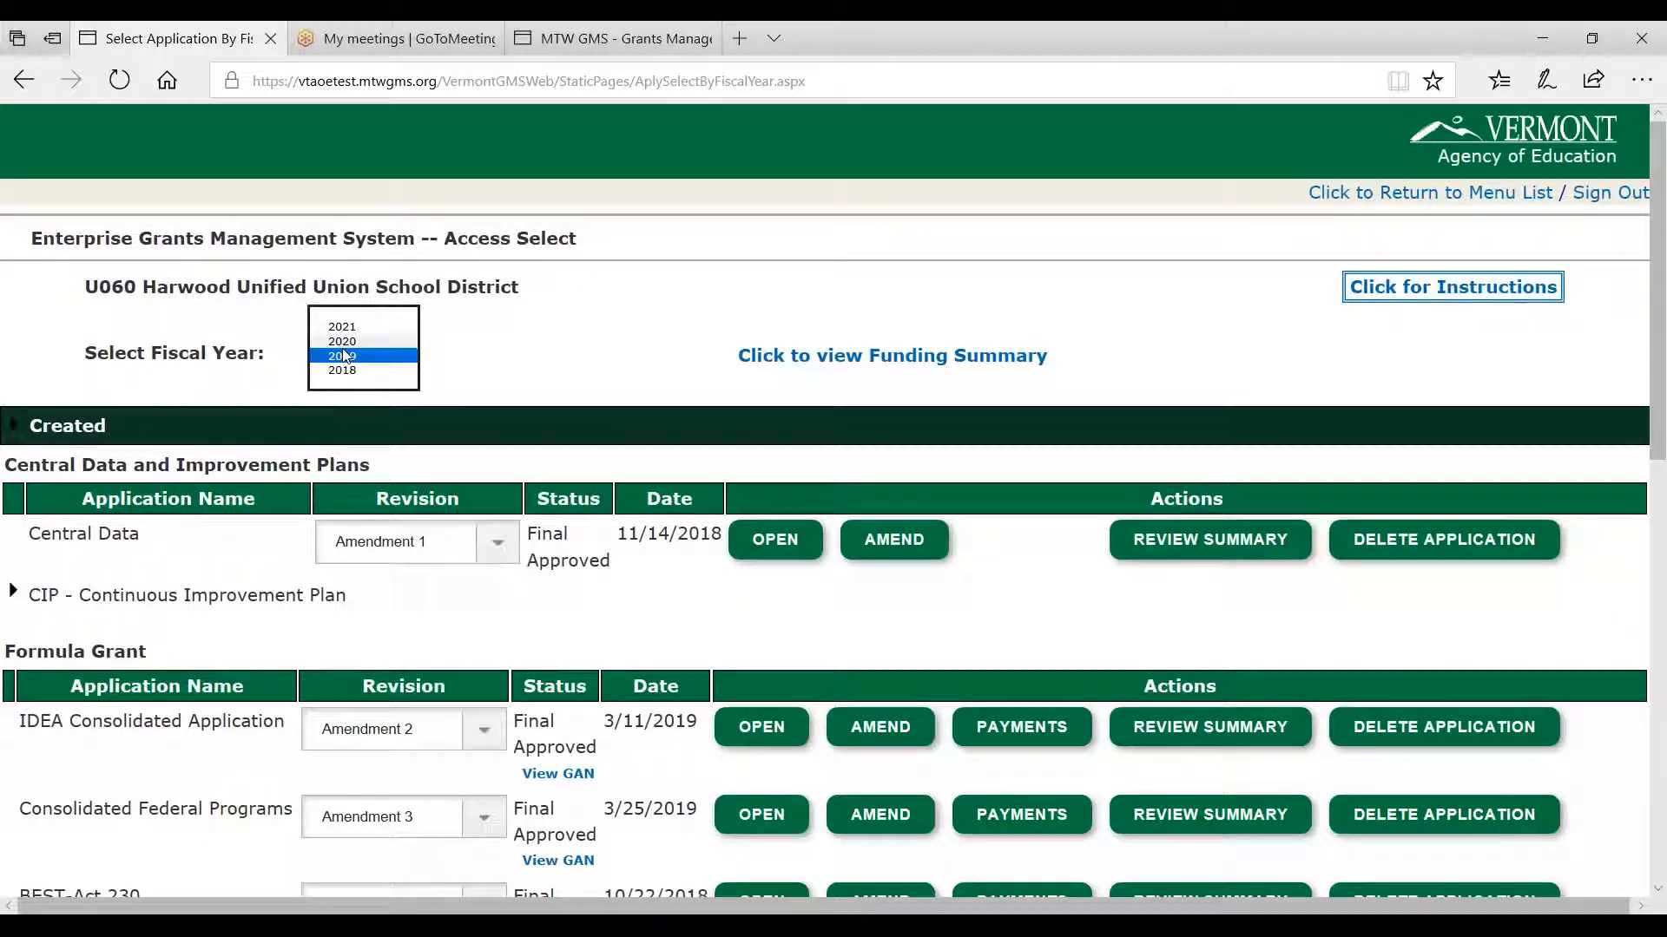
{"action": "left_click", "coordinate": [343, 342]}
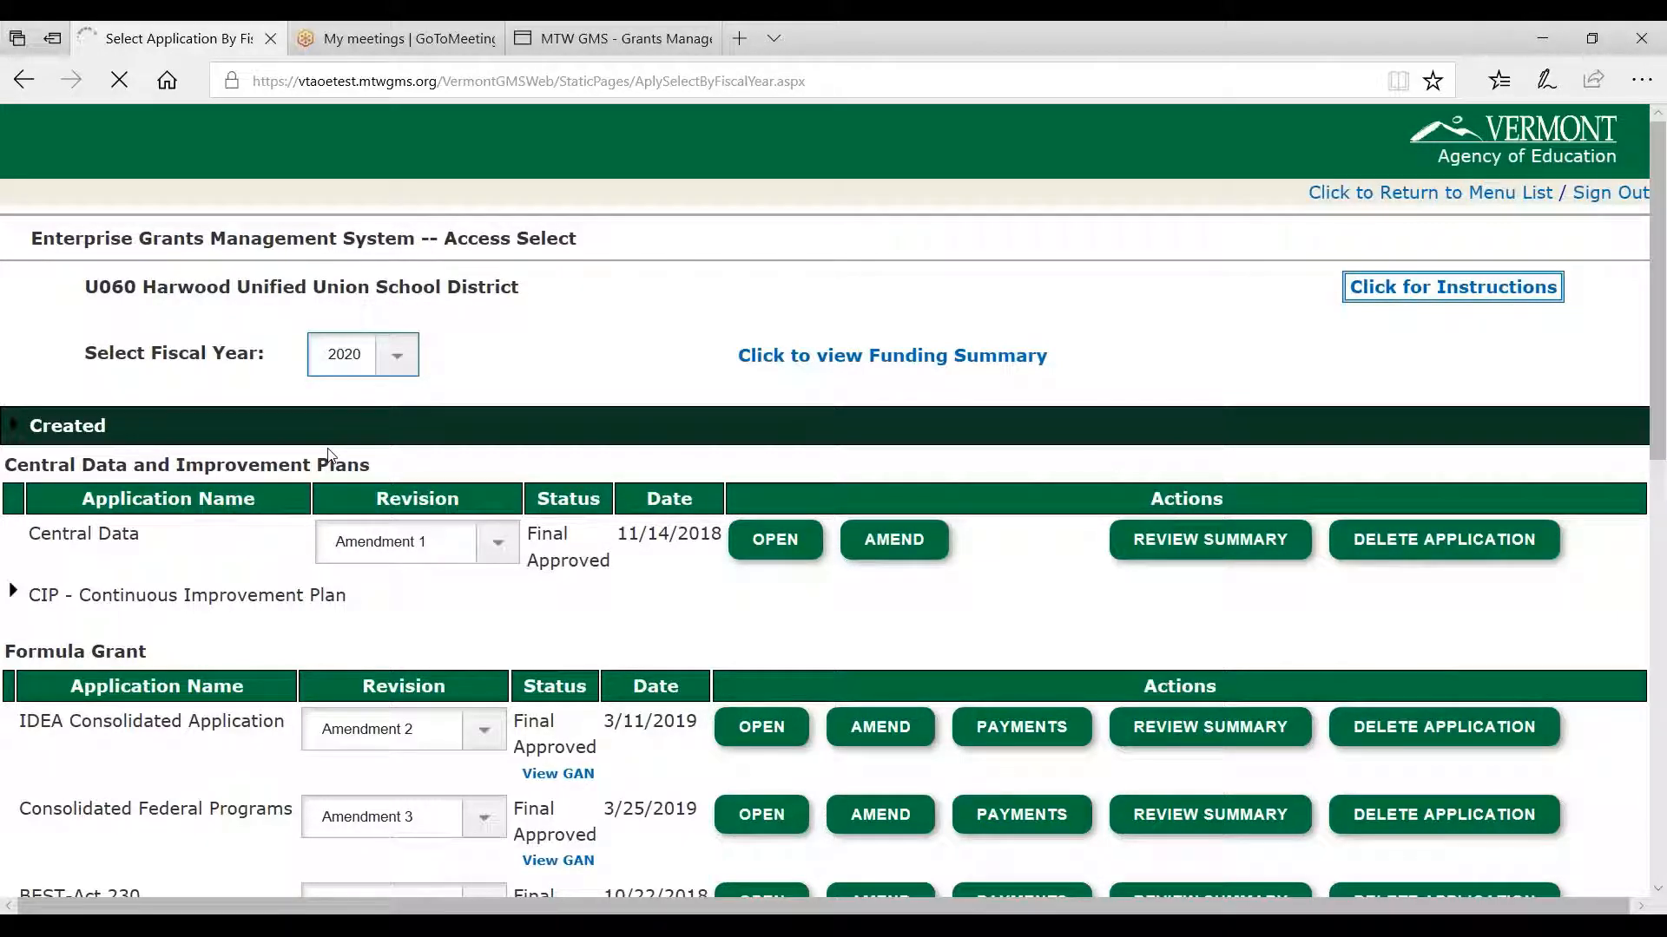
{"action": "left_click", "coordinate": [755, 676]}
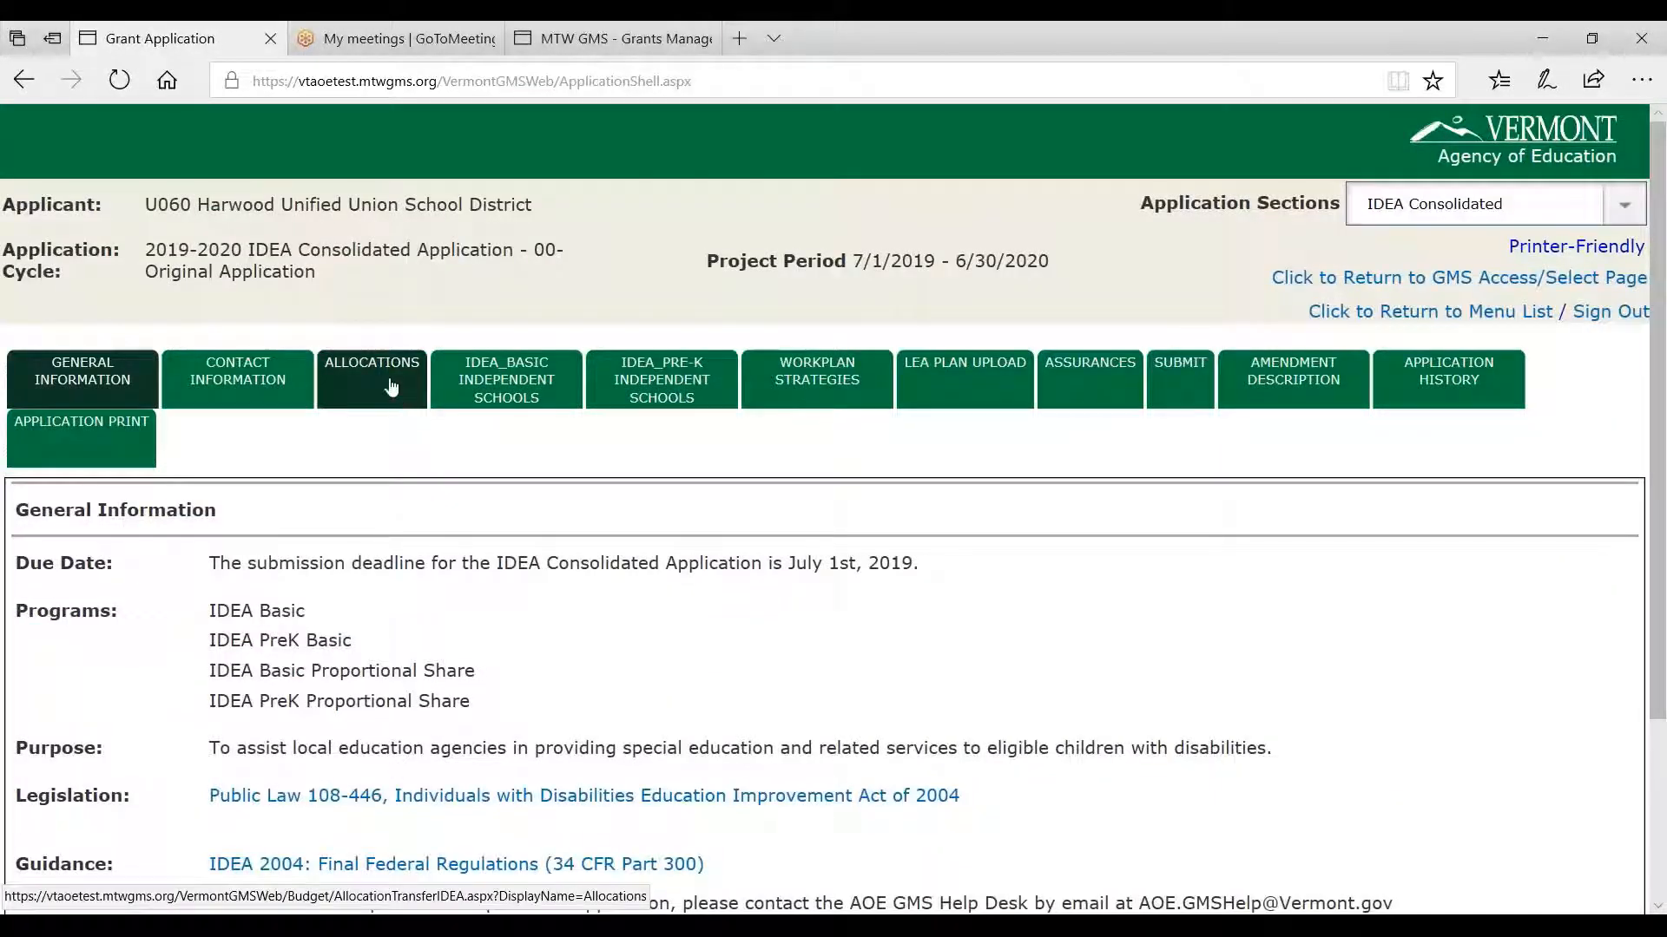
- Examine the prior-year Rollover amounts for IDEA_Basic and IDEA_PreK_Basic in the application's allocations
{"action": "left_click", "coordinate": [391, 386]}
{"action": "scroll", "coordinate": [391, 386], "scroll_direction": "down", "scroll_amount": 2}
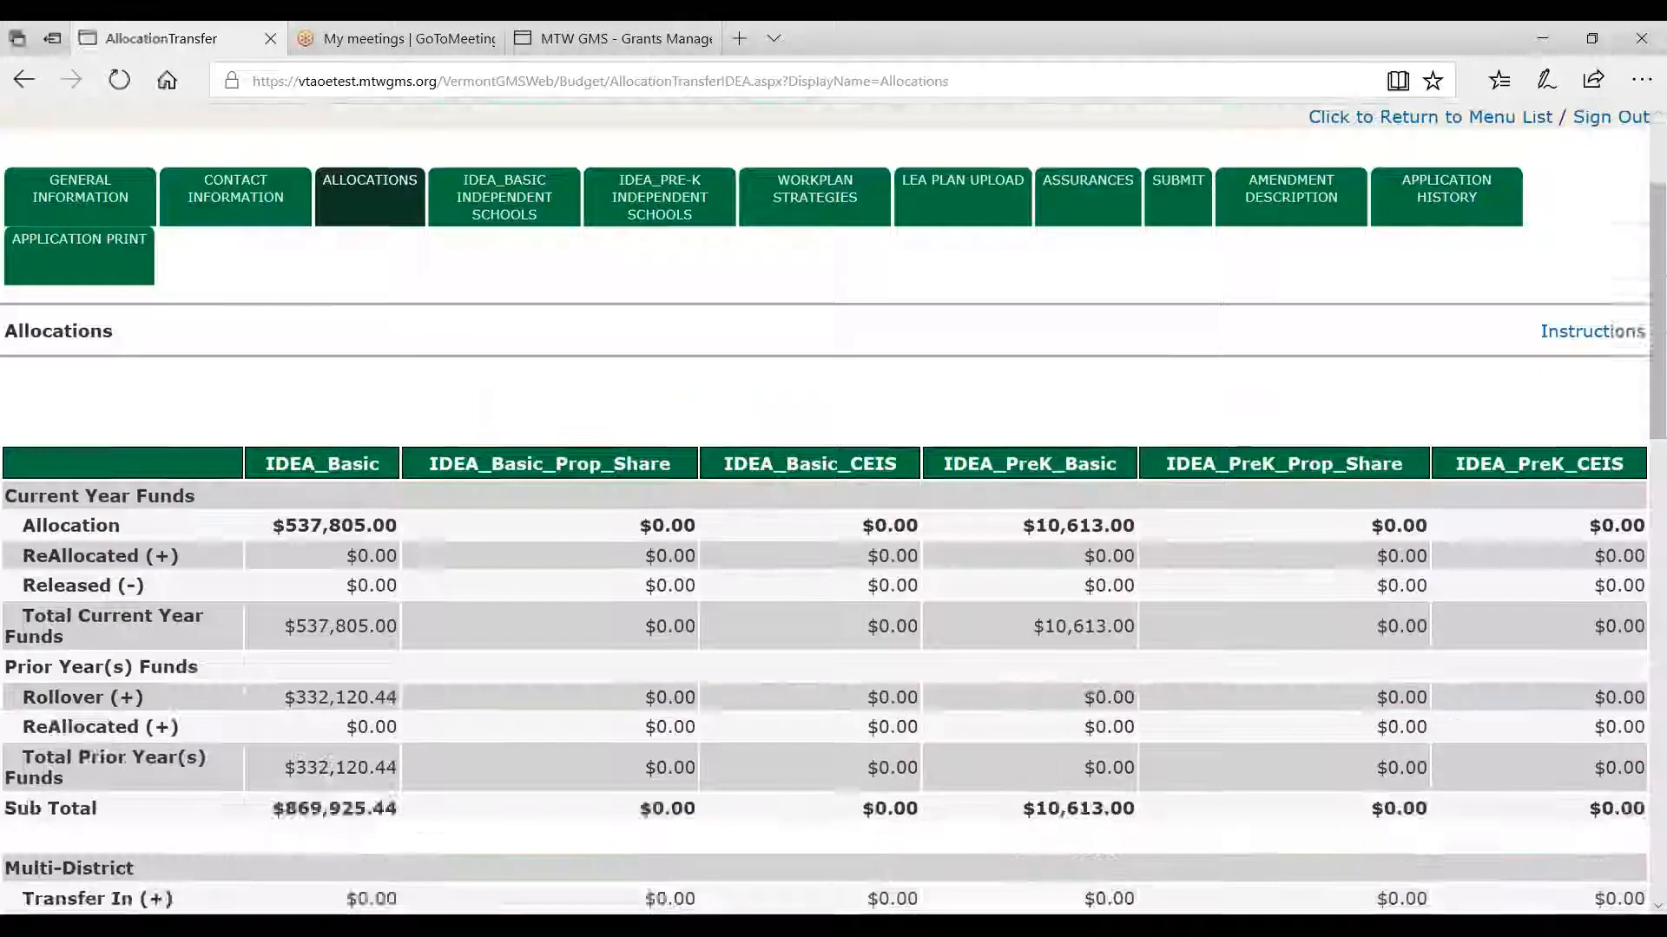
{"action": "scroll", "coordinate": [979, 543], "scroll_direction": "down", "scroll_amount": 2}
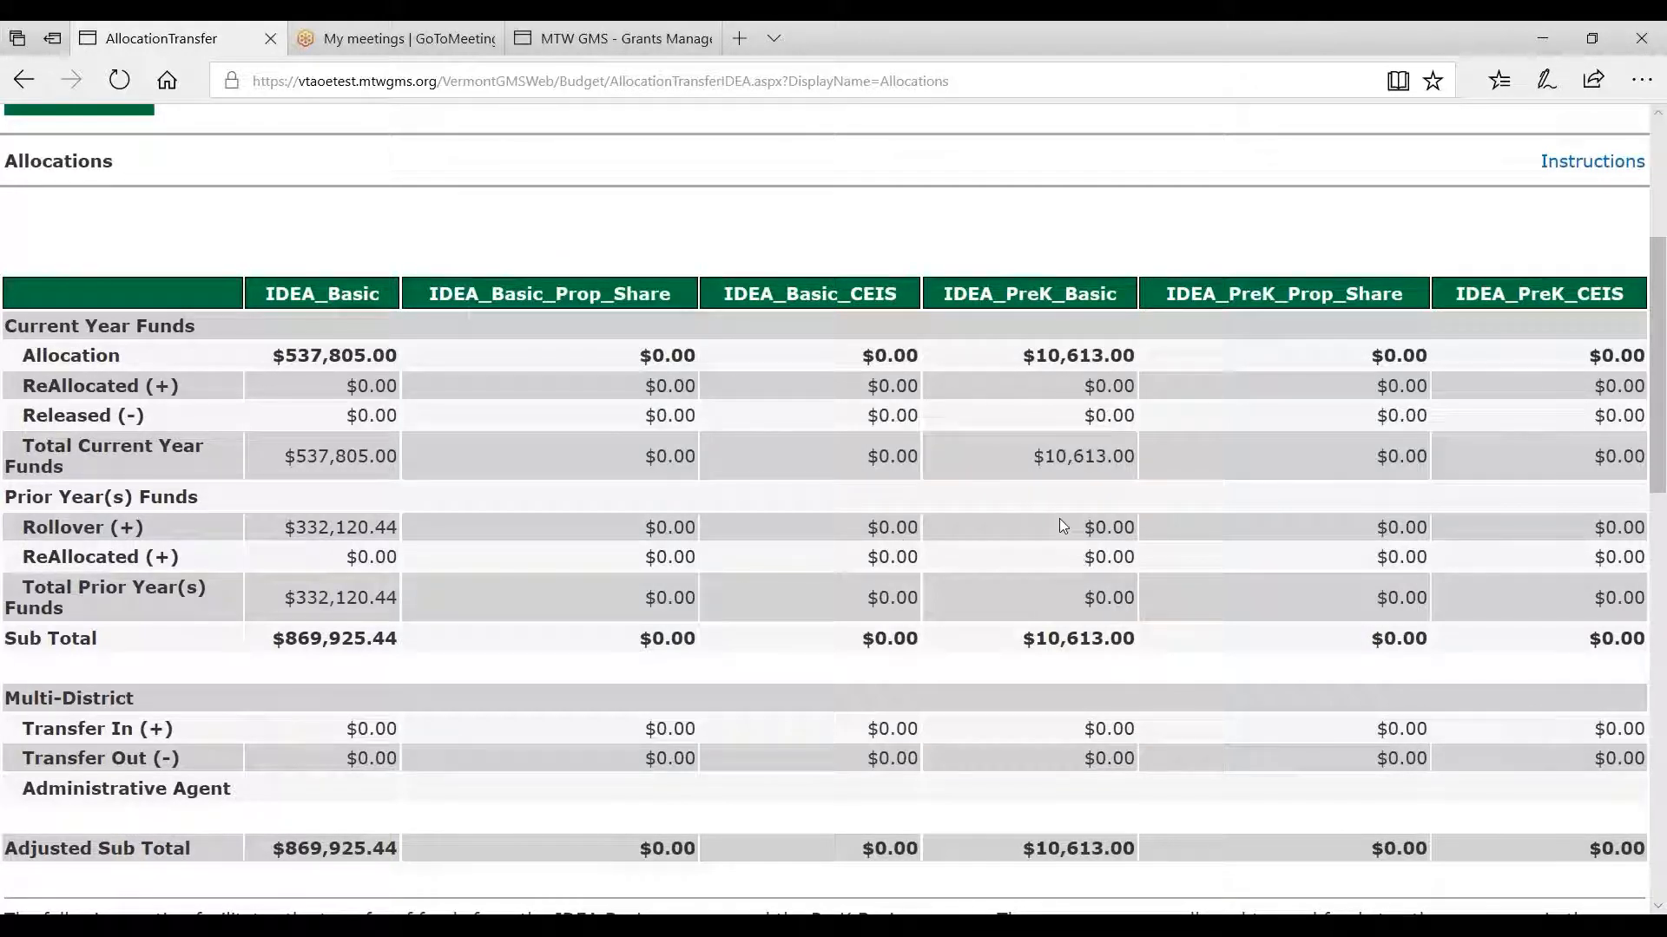
{"action": "left_click_drag", "start_coordinate": [1062, 525], "coordinate": [17, 527]}
{"action": "left_click", "coordinate": [289, 504]}
{"action": "left_click_drag", "start_coordinate": [283, 527], "coordinate": [476, 540]}
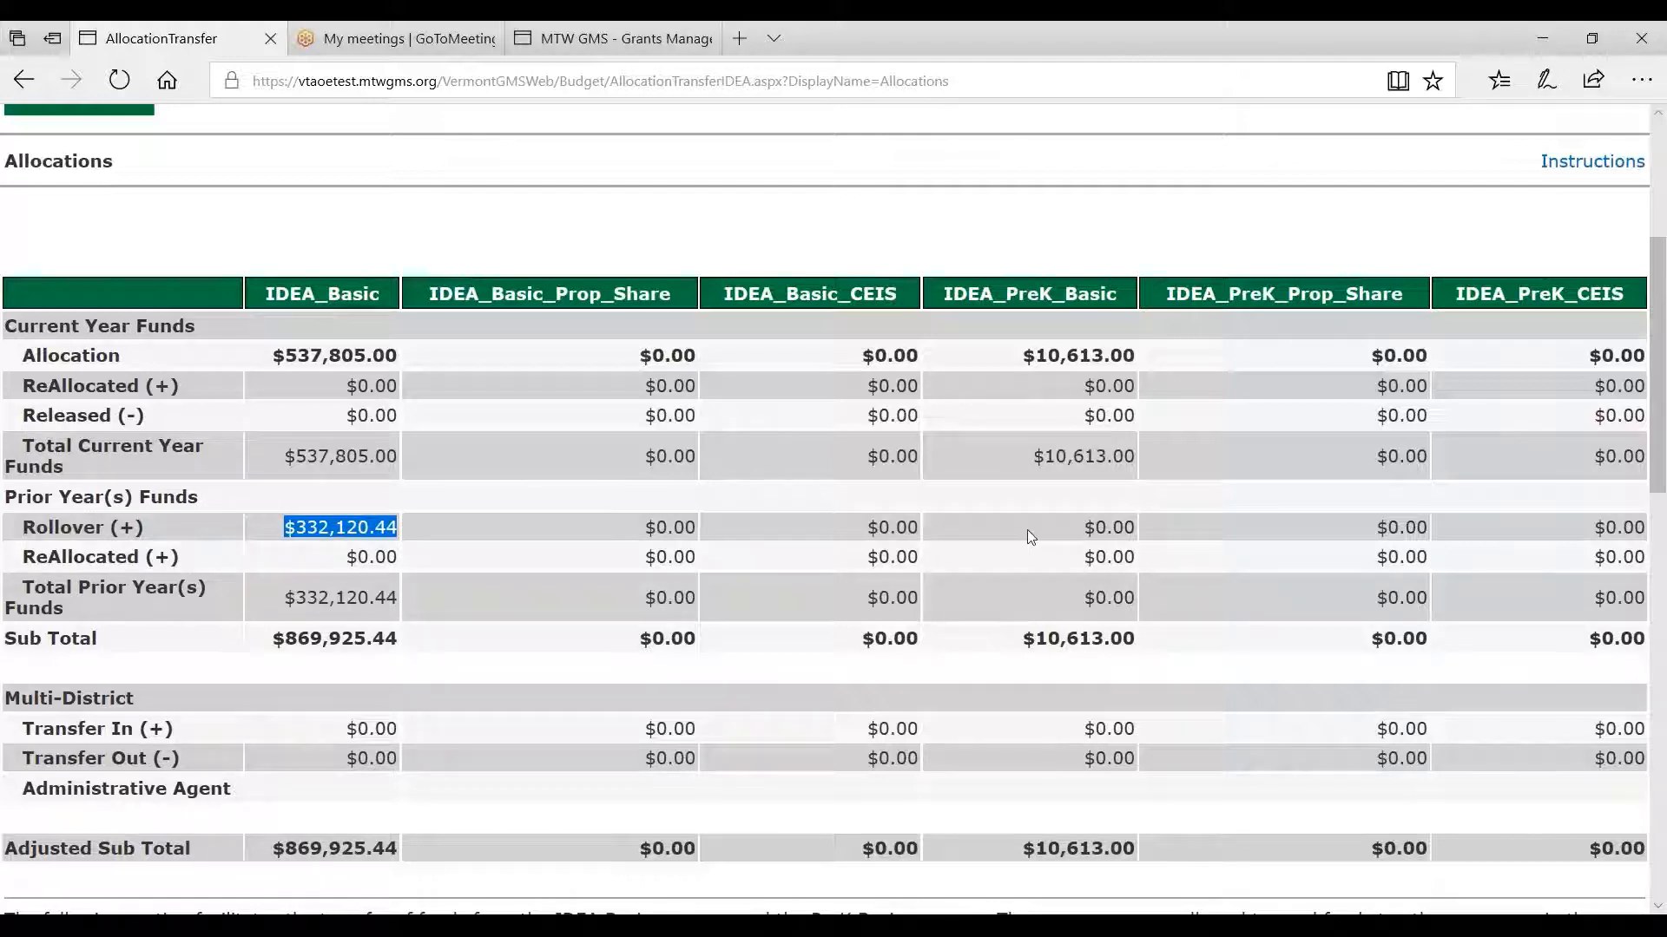
{"action": "triple_click", "coordinate": [1075, 530]}
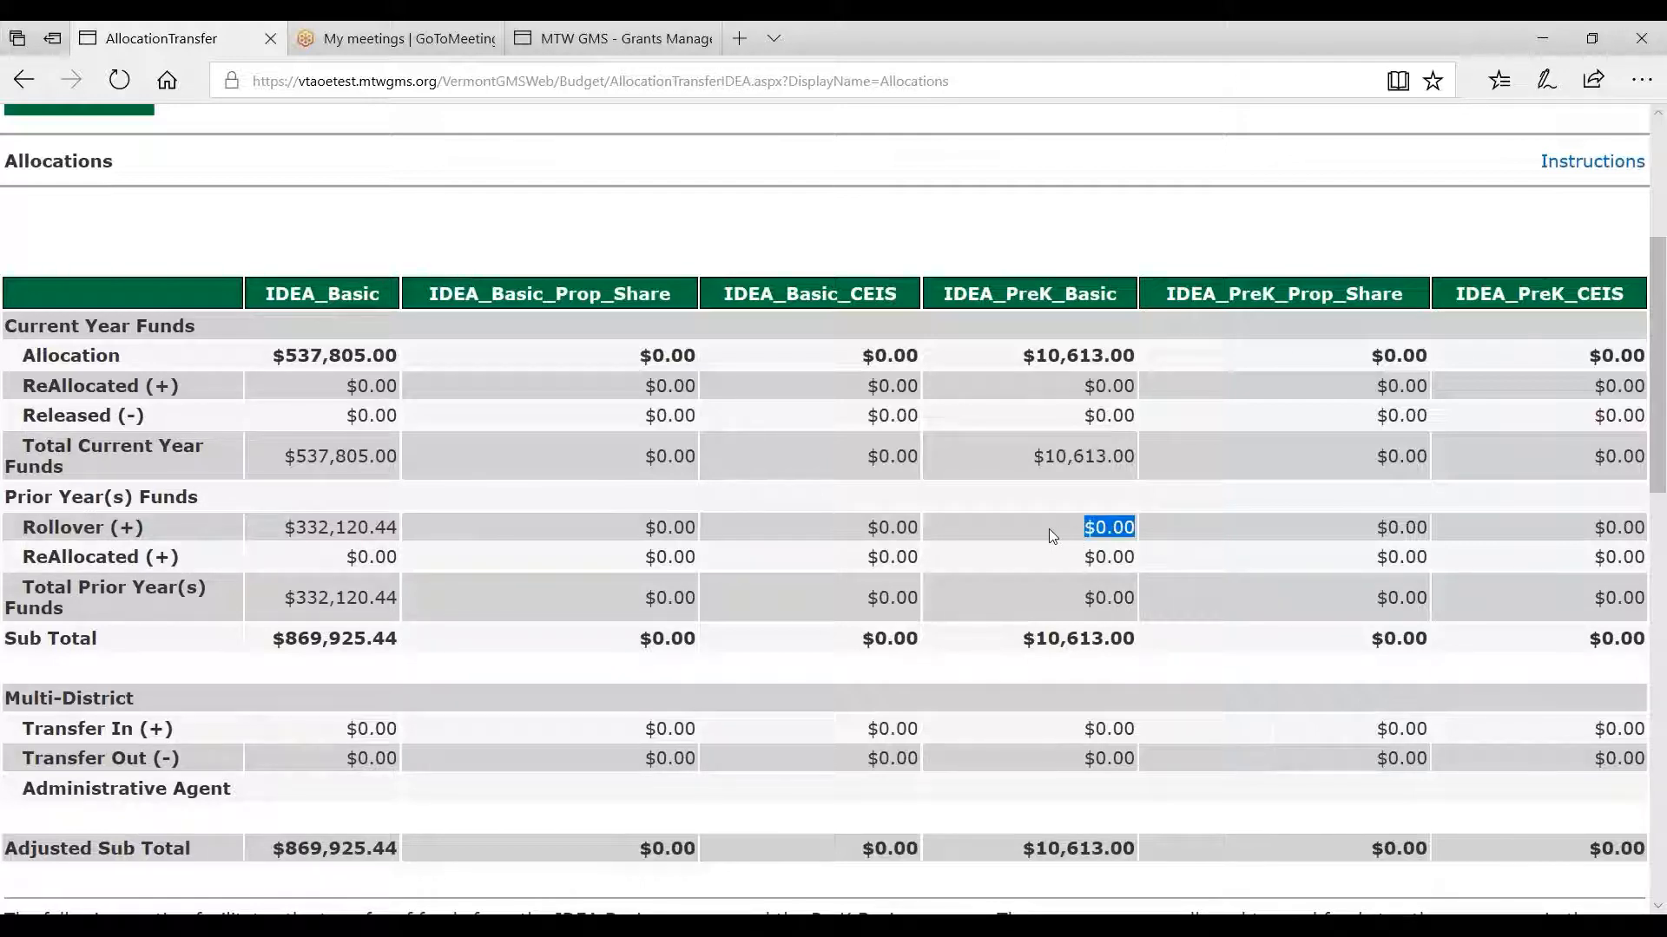
- Sign out of the grants management system and return to its logon page
{"action": "scroll", "coordinate": [1049, 529], "scroll_direction": "up", "scroll_amount": 5}
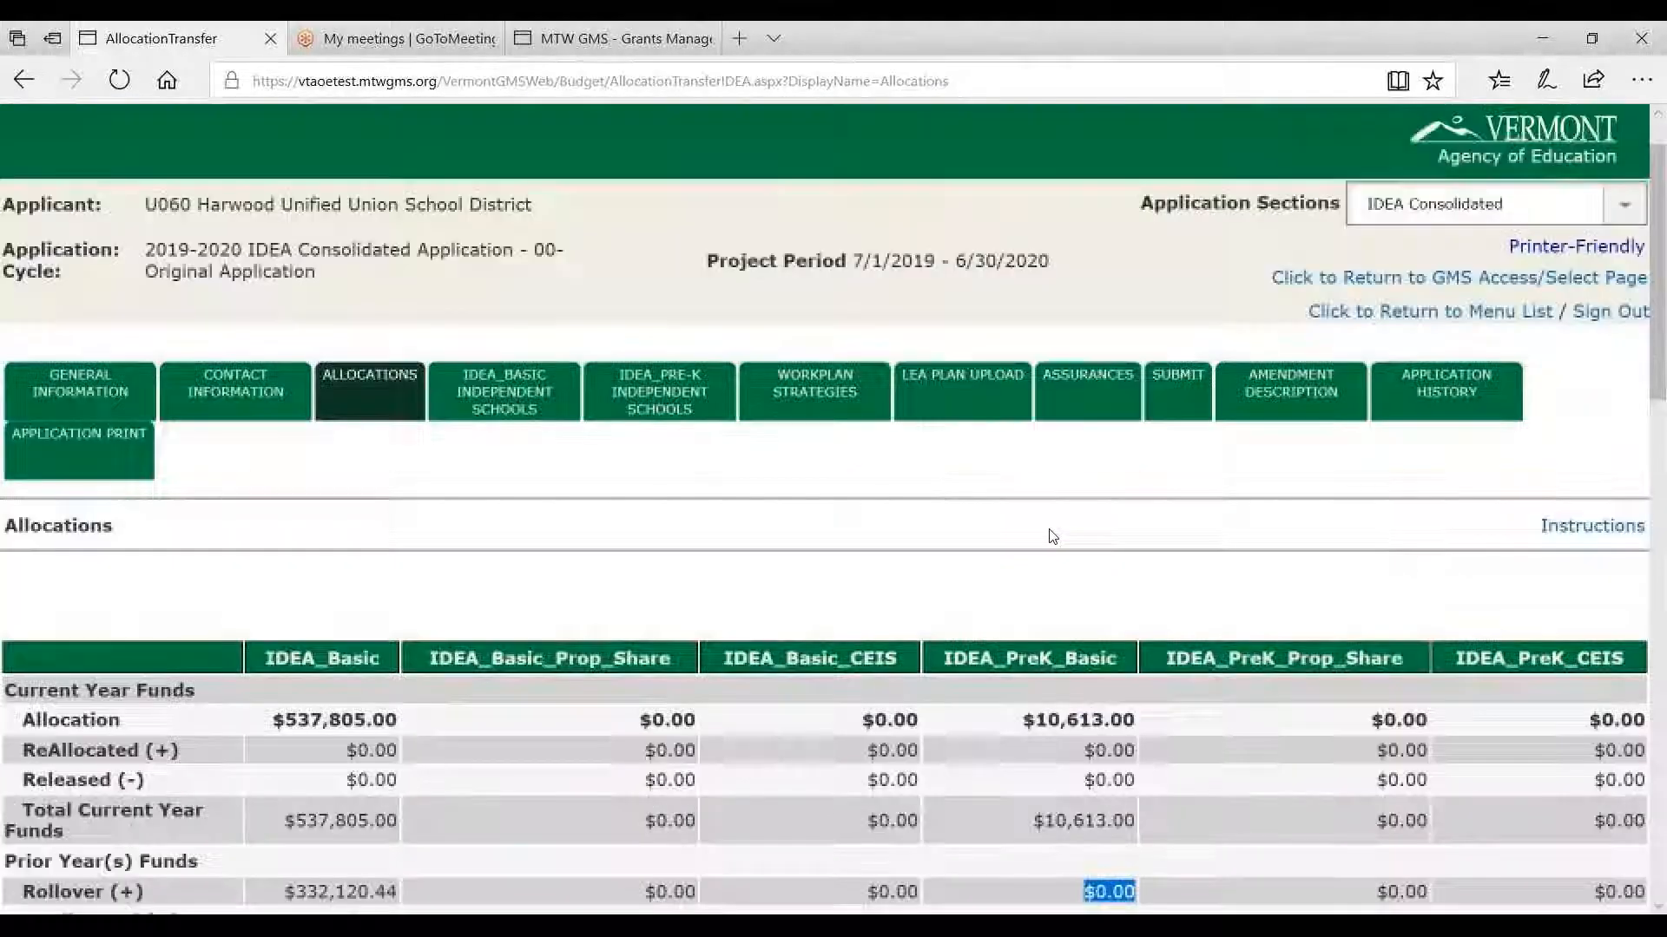
{"action": "left_click", "coordinate": [1602, 315]}
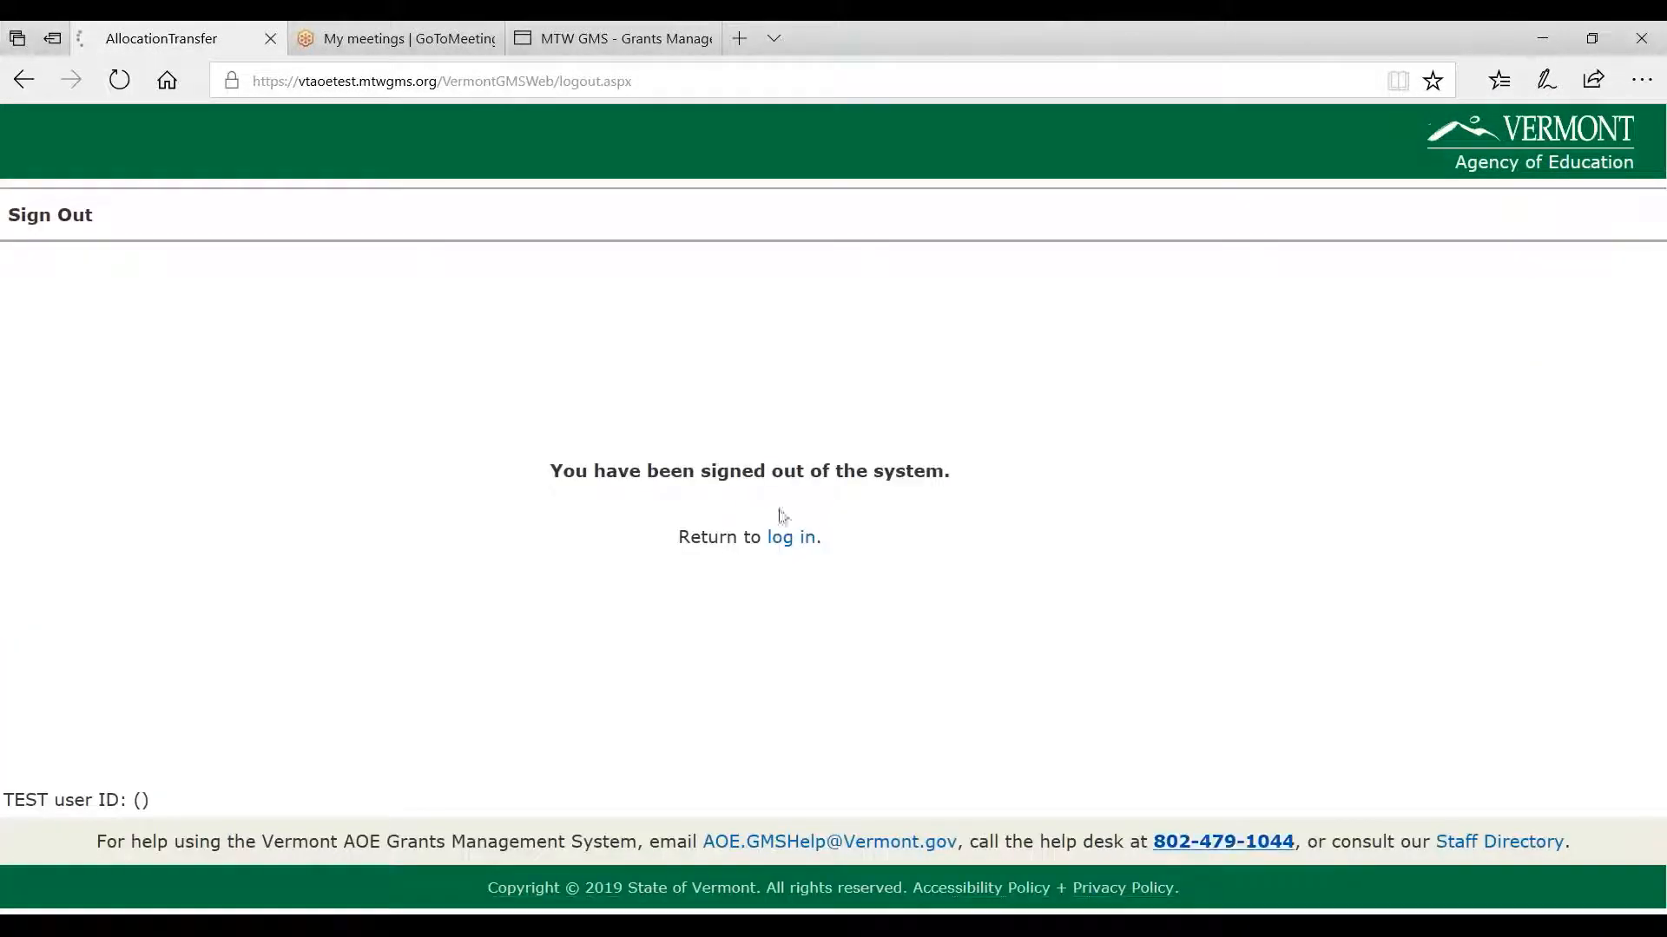
{"action": "left_click", "coordinate": [787, 537]}
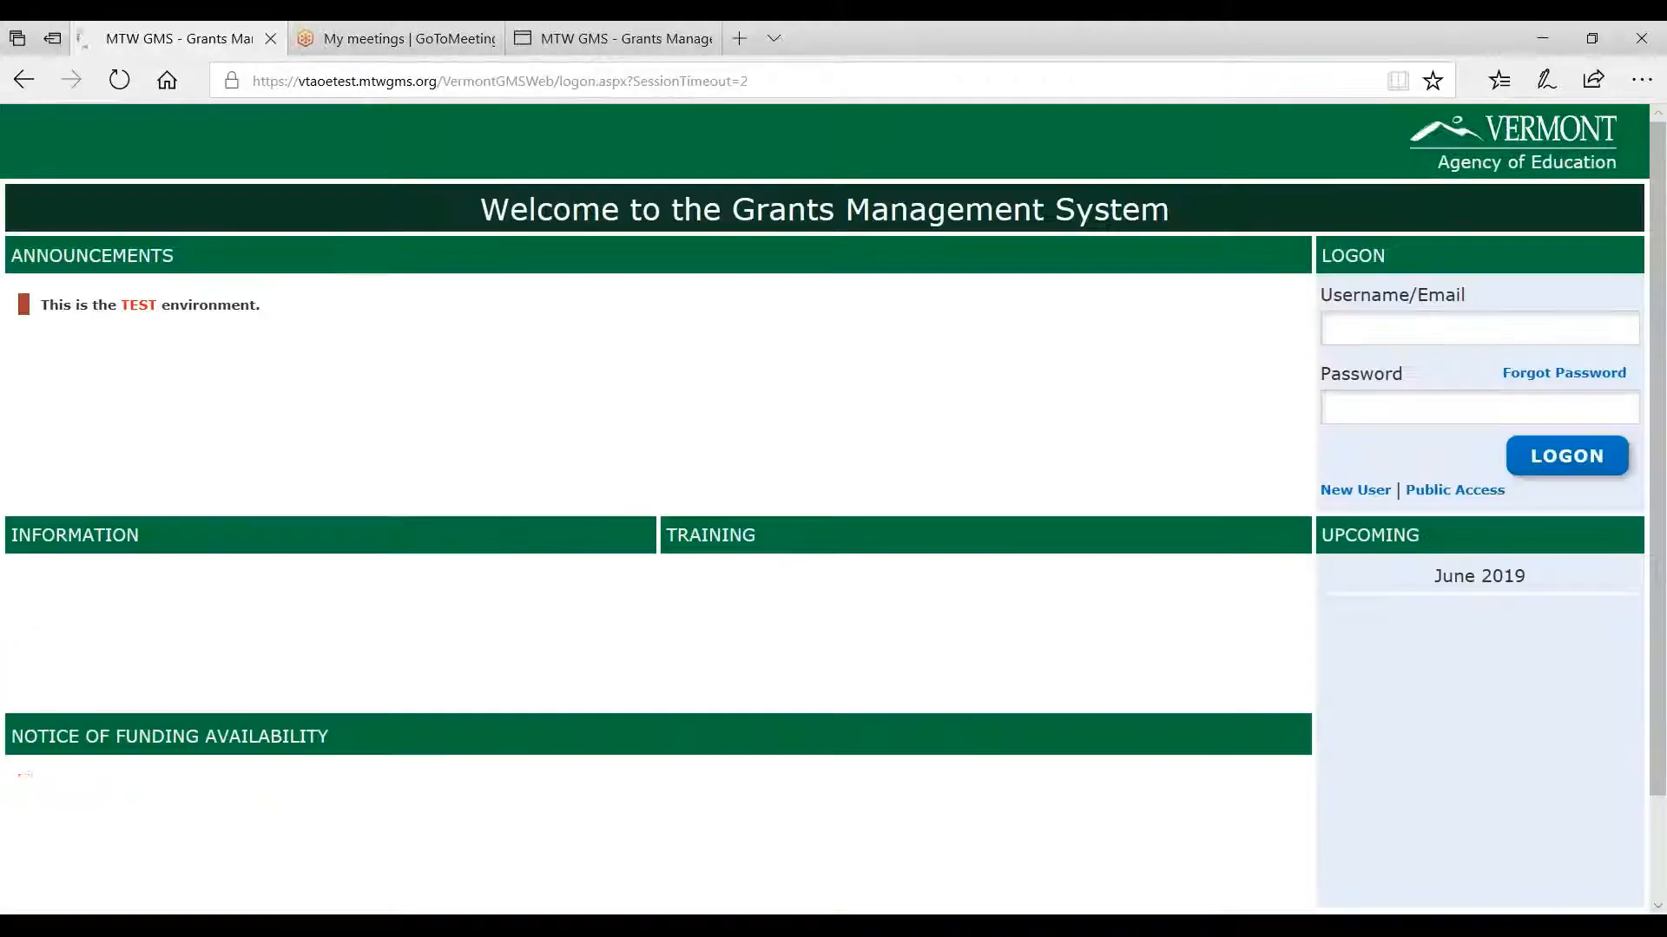
- Log on with the username mtw and the account password
{"action": "type", "text": "mtw"}
{"action": "key", "text": "Tab"}
{"action": "type", "text": "*"}
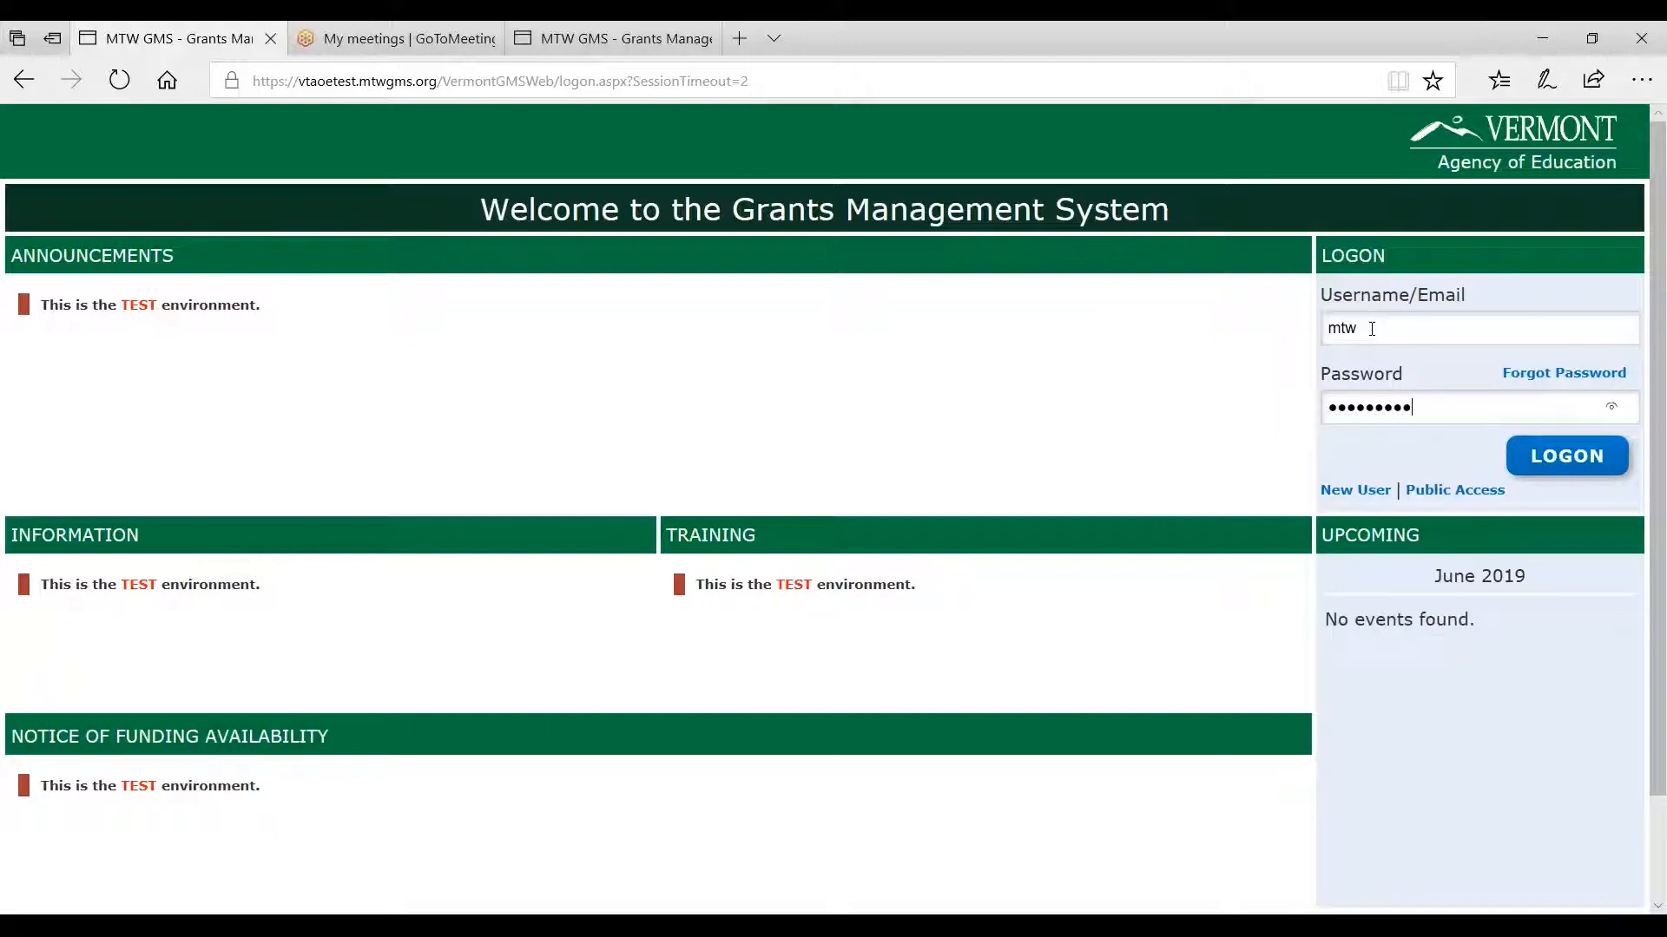
{"action": "left_click", "coordinate": [1566, 456]}
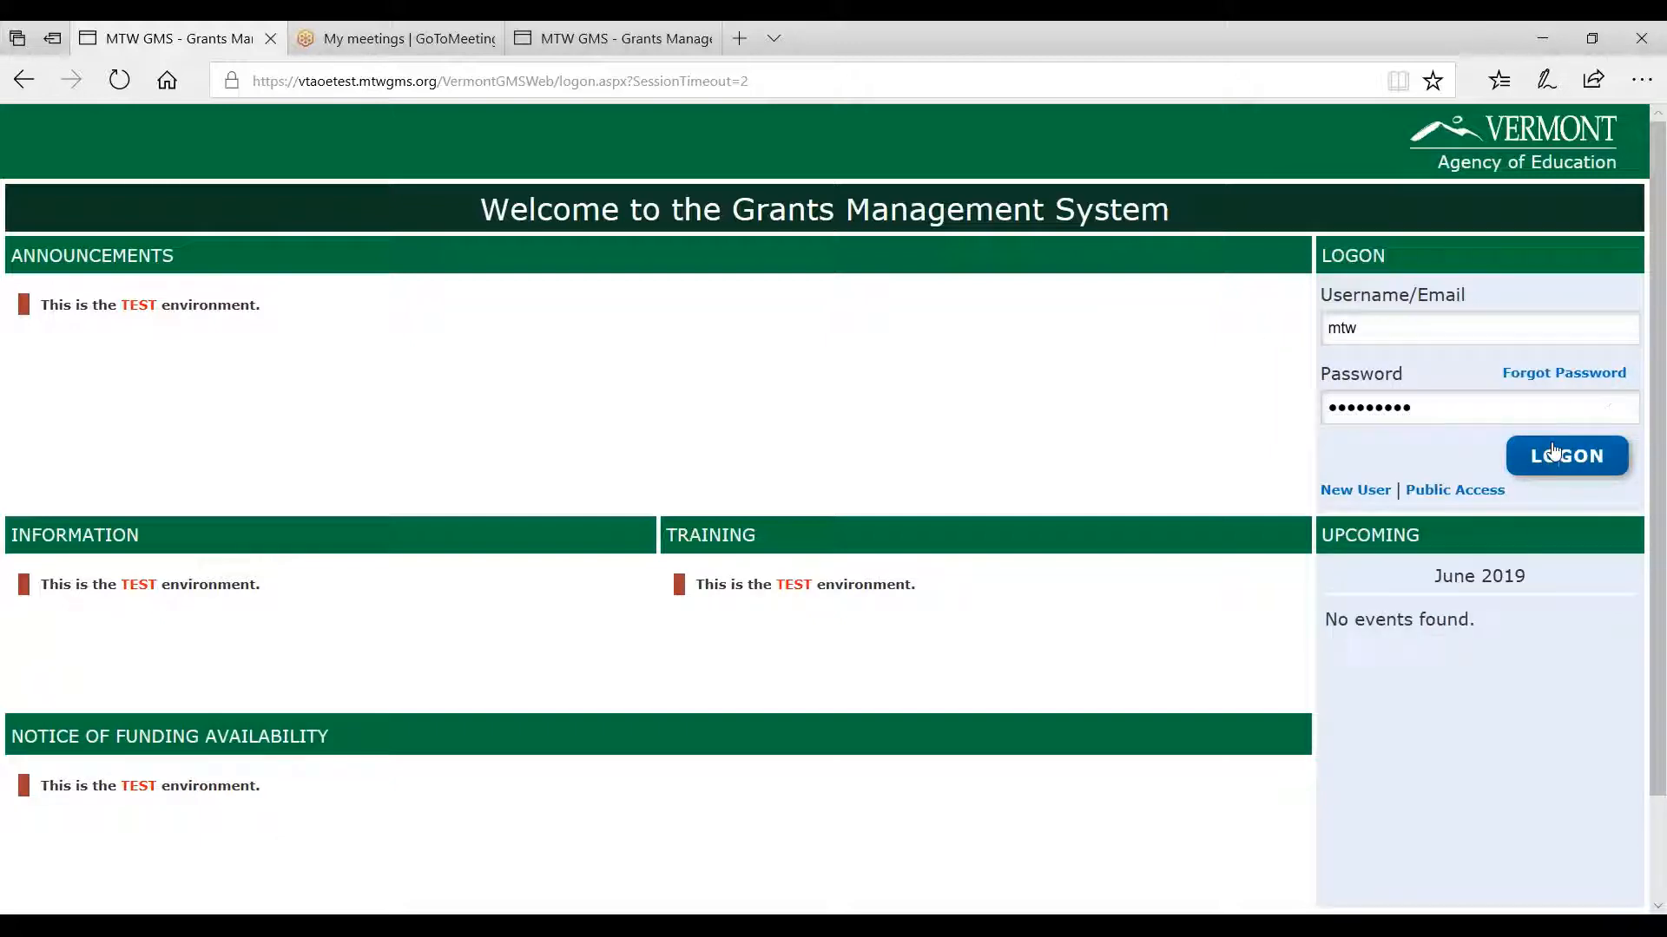
{"action": "left_click", "coordinate": [690, 750]}
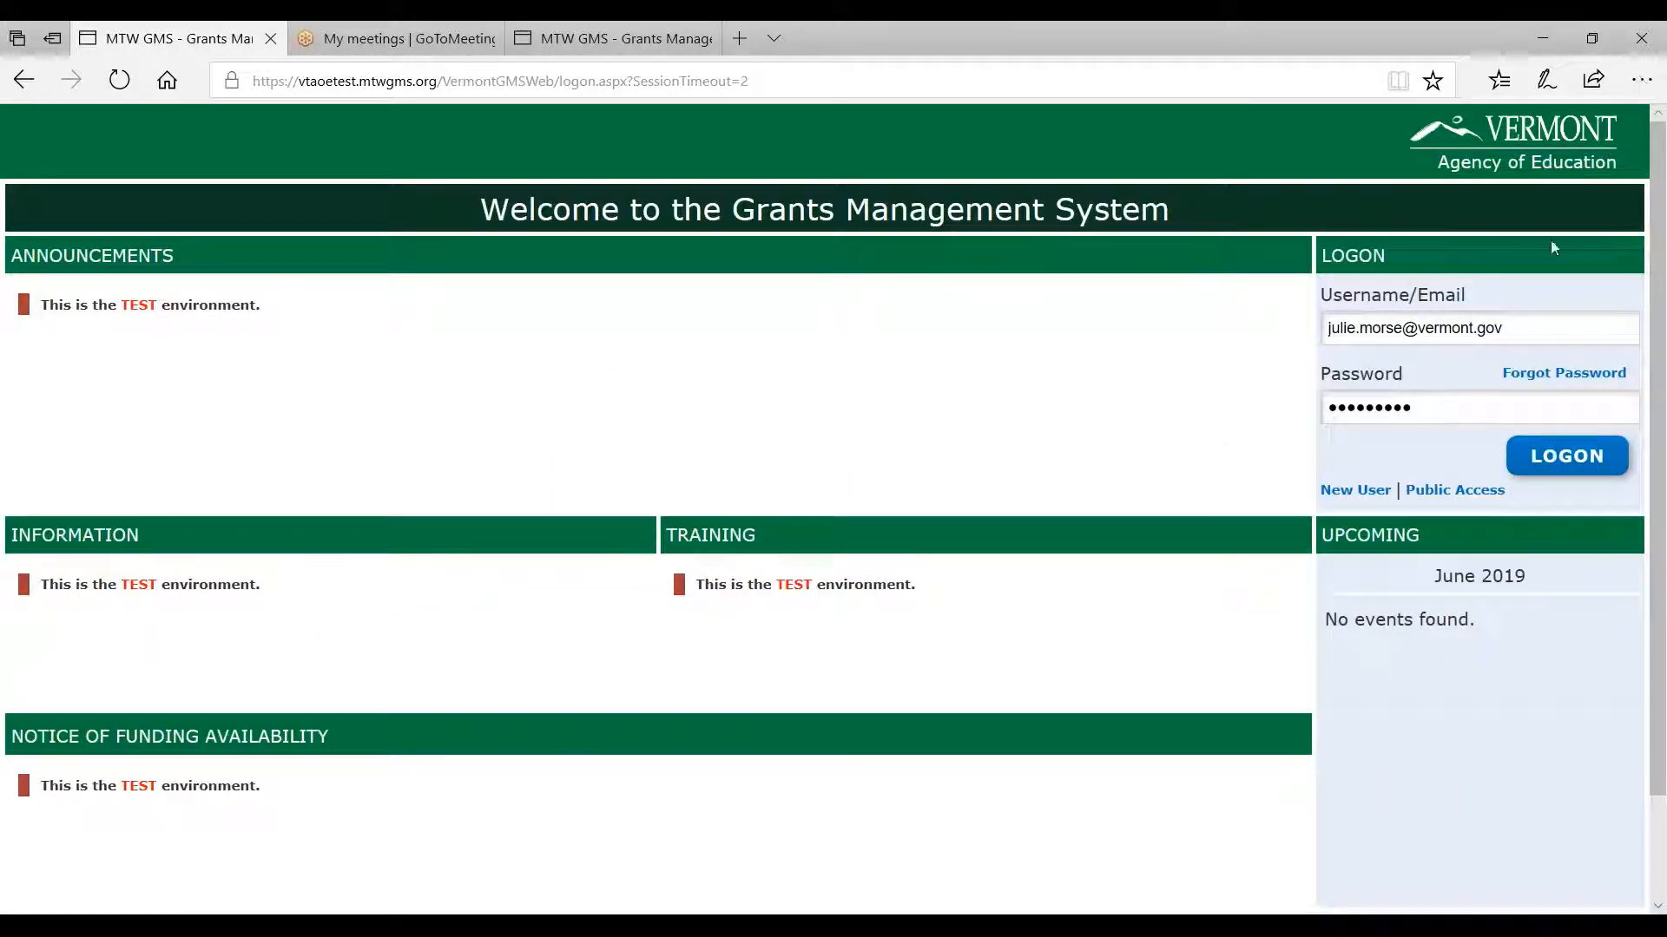
- Log on with the reviewer's account and list the financial review assignments for the IDEA Consolidated Application
{"action": "left_click", "coordinate": [1565, 462]}
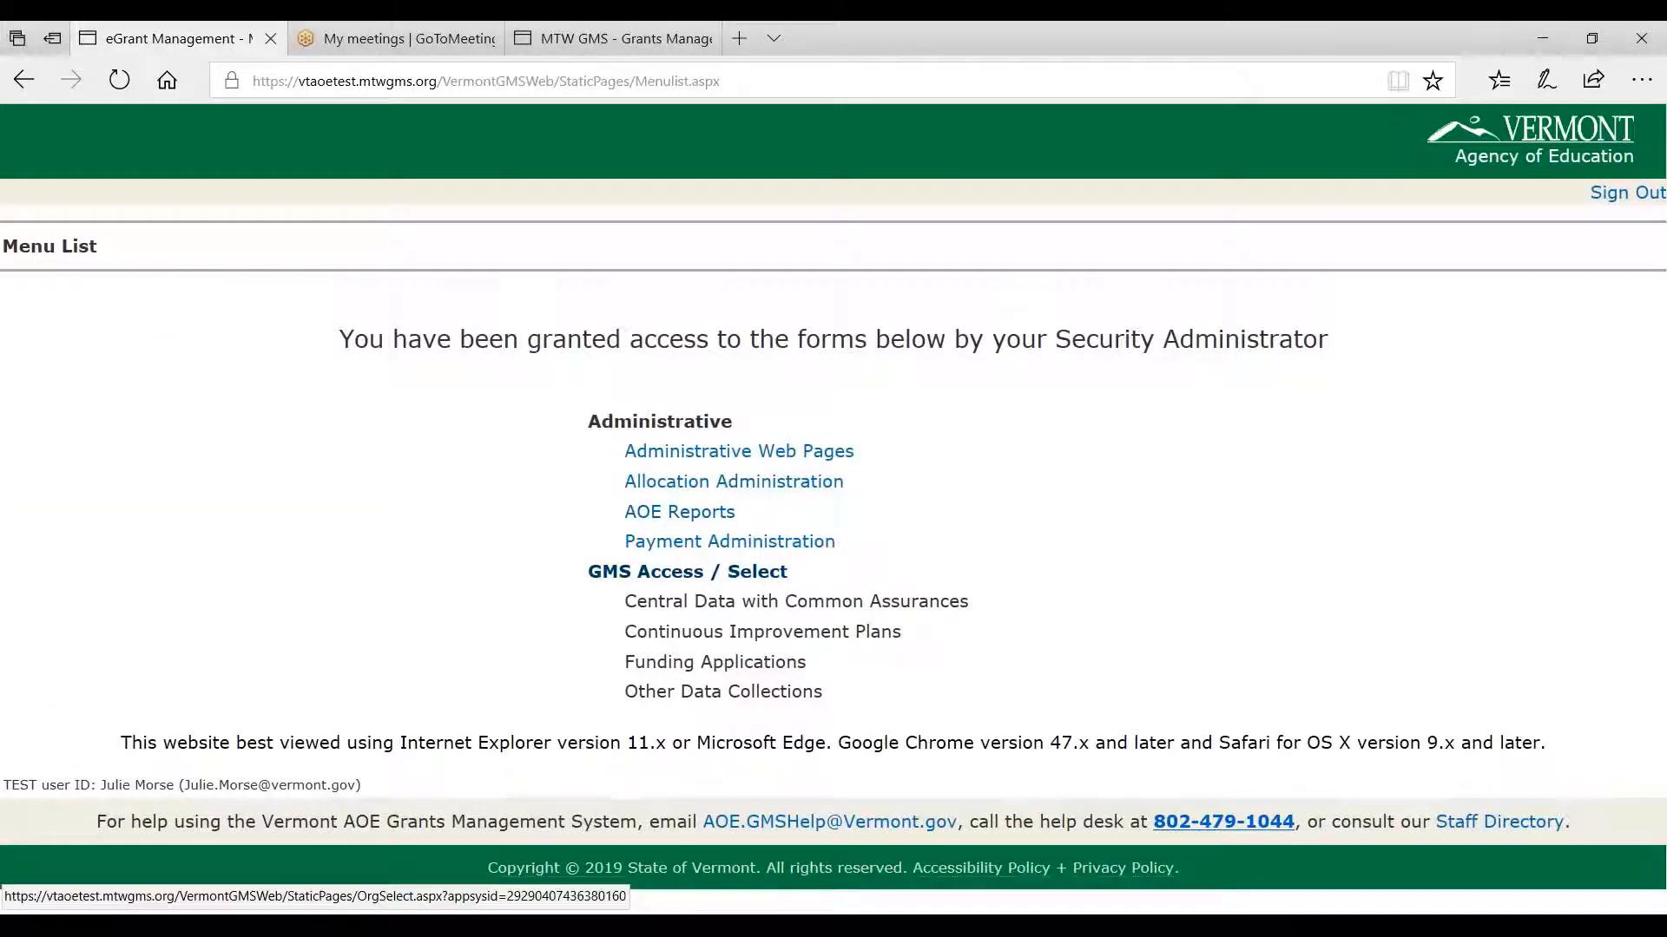
{"action": "left_click", "coordinate": [673, 572]}
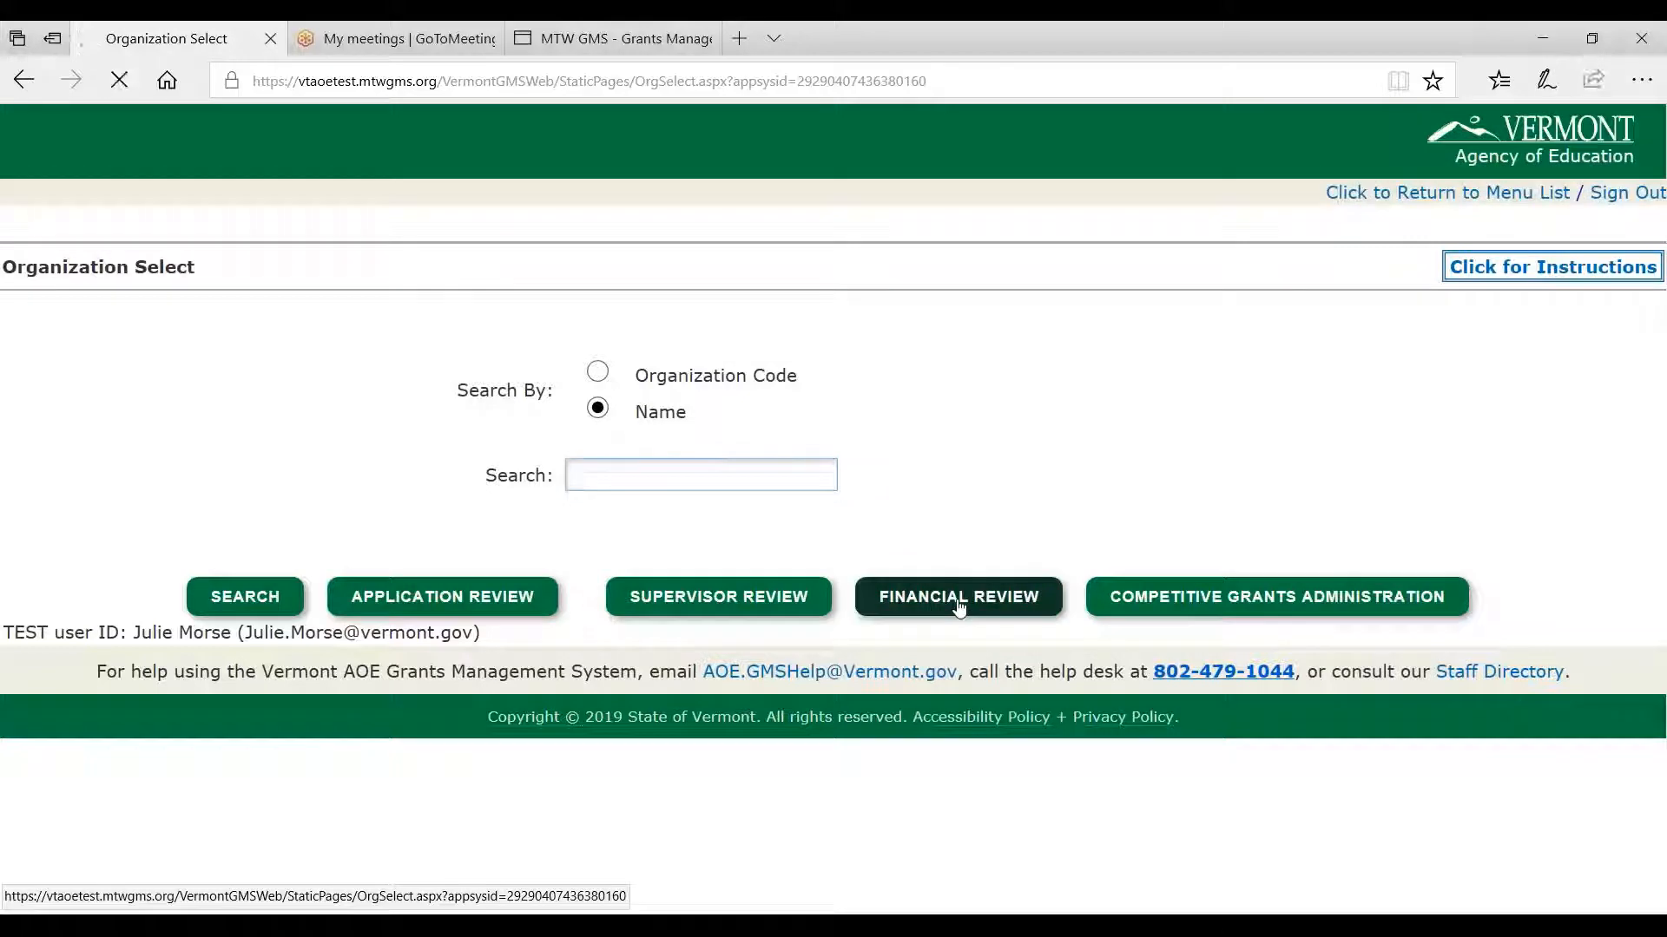
{"action": "left_click", "coordinate": [956, 599]}
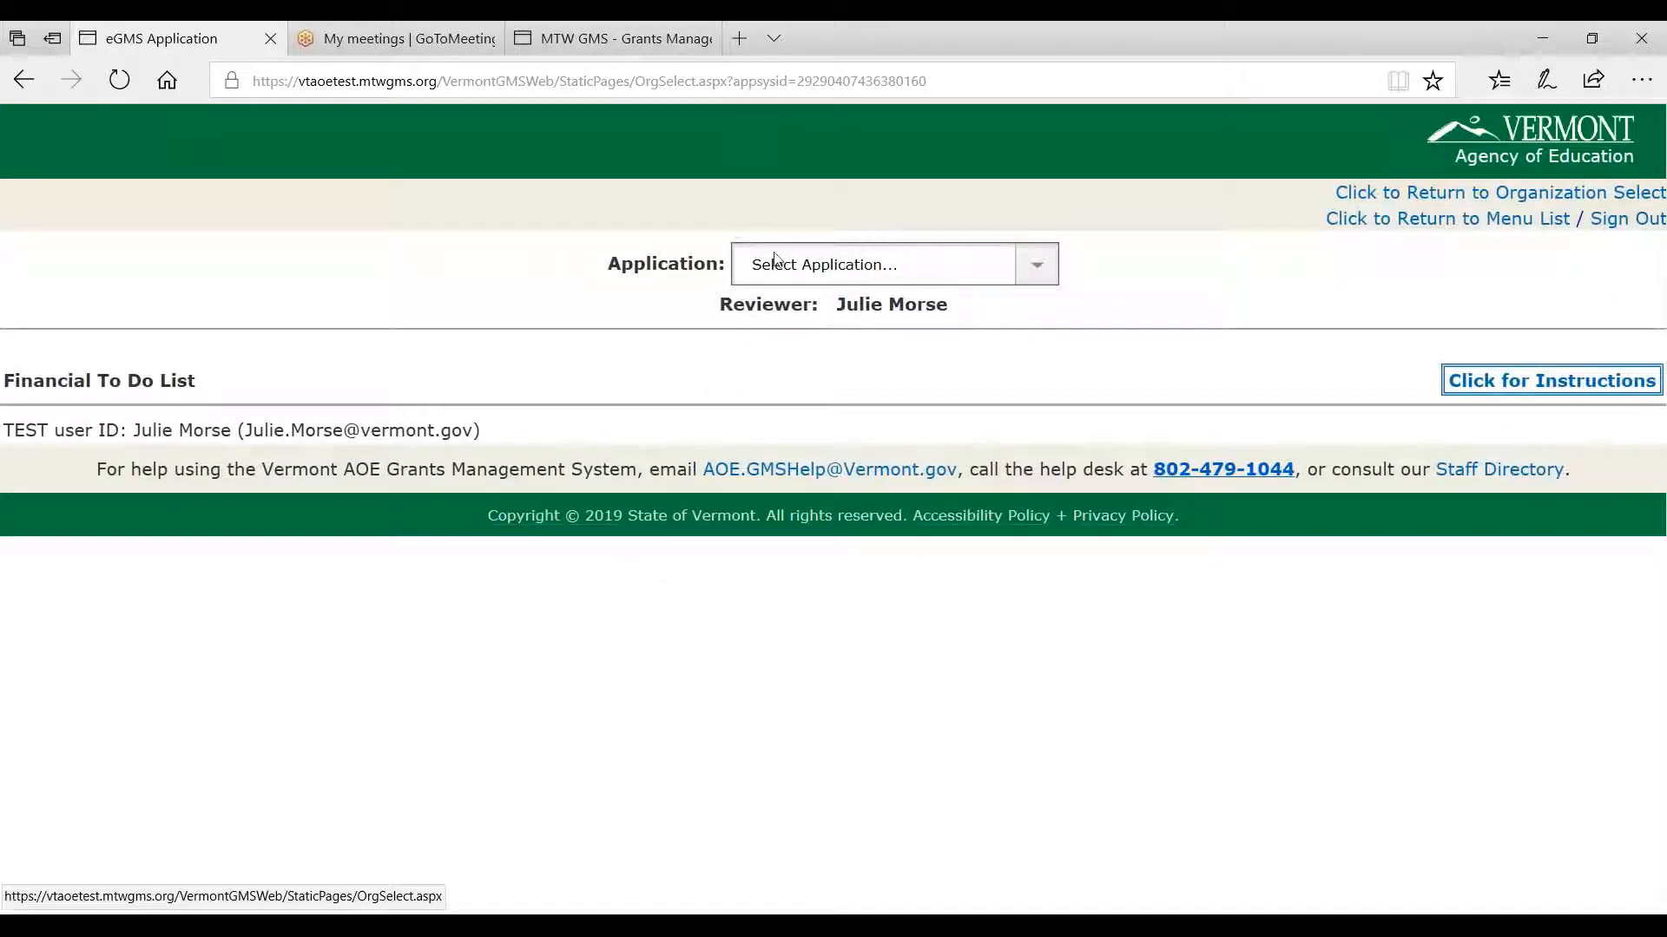
{"action": "left_click", "coordinate": [779, 264]}
{"action": "left_click", "coordinate": [775, 357]}
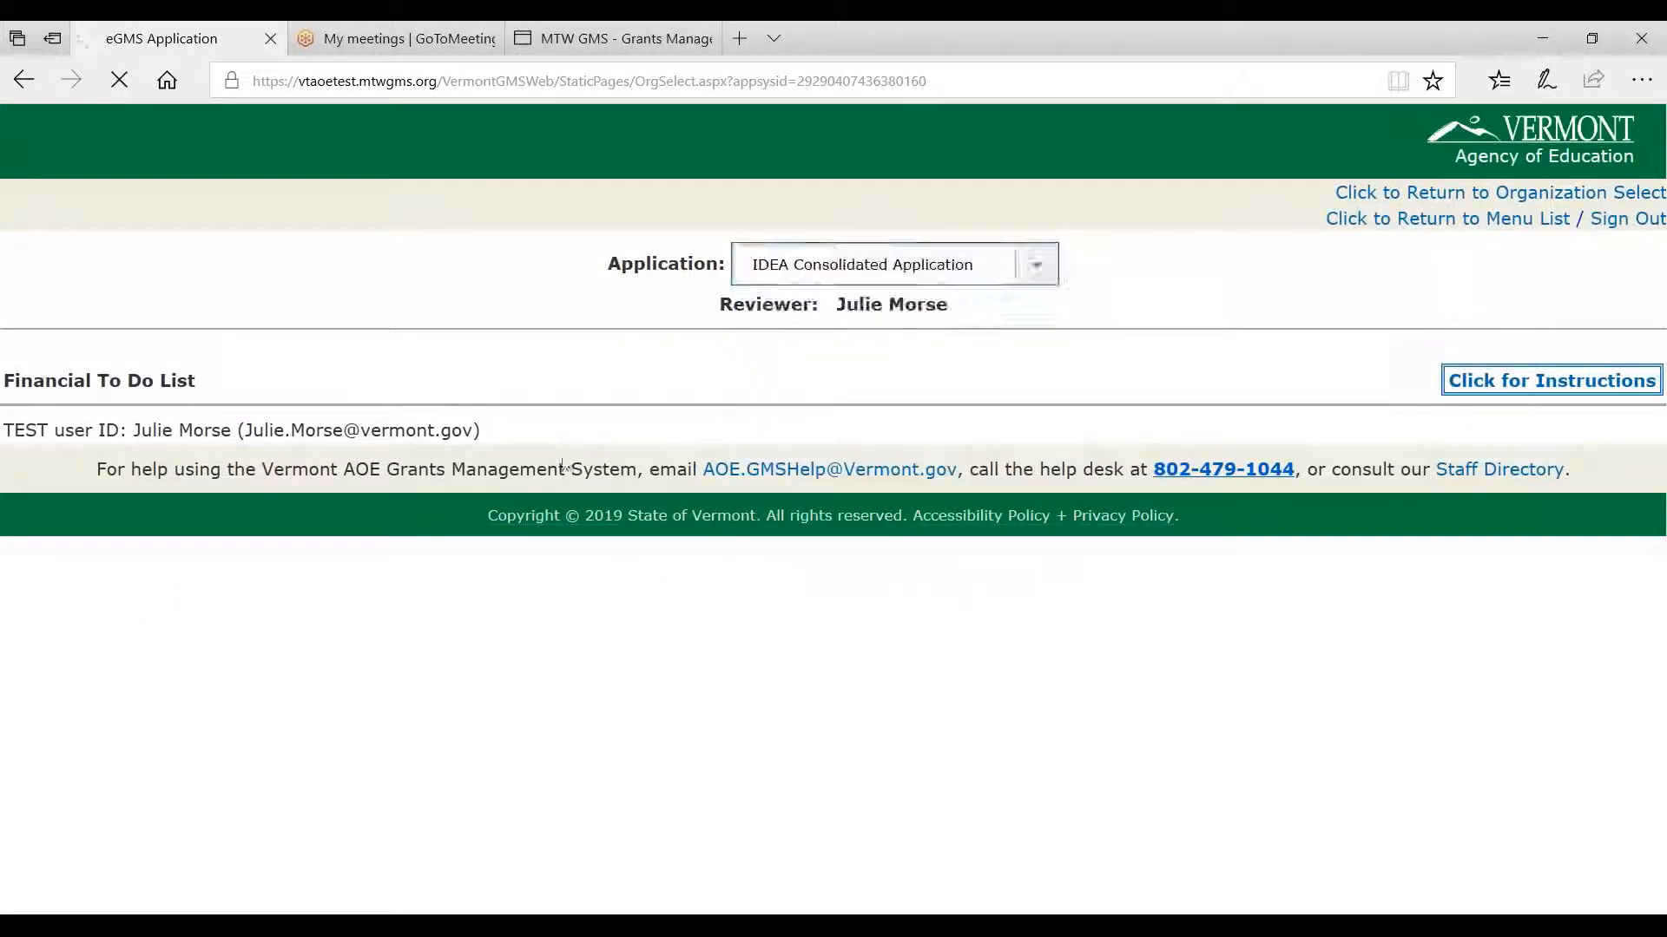
{"action": "scroll", "coordinate": [403, 549], "scroll_direction": "down", "scroll_amount": 5}
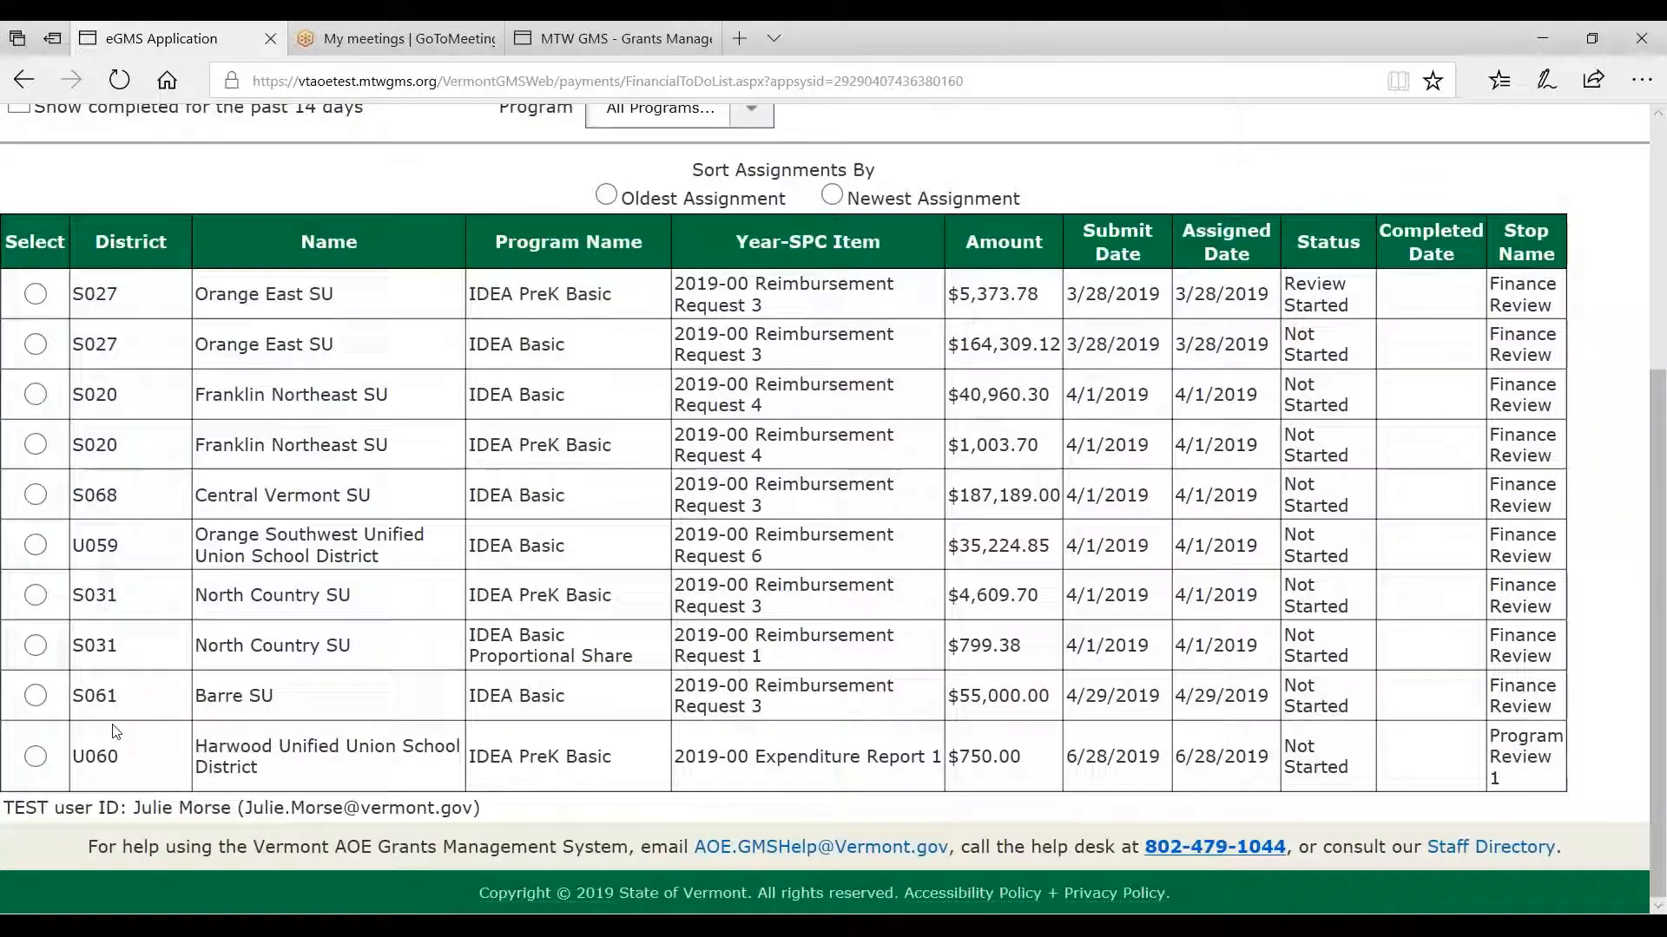
- Open Harwood Unified Union School District's IDEA PreK Basic Expenditure Report 1 for review and bring up its review checklist
{"action": "left_click", "coordinate": [34, 756]}
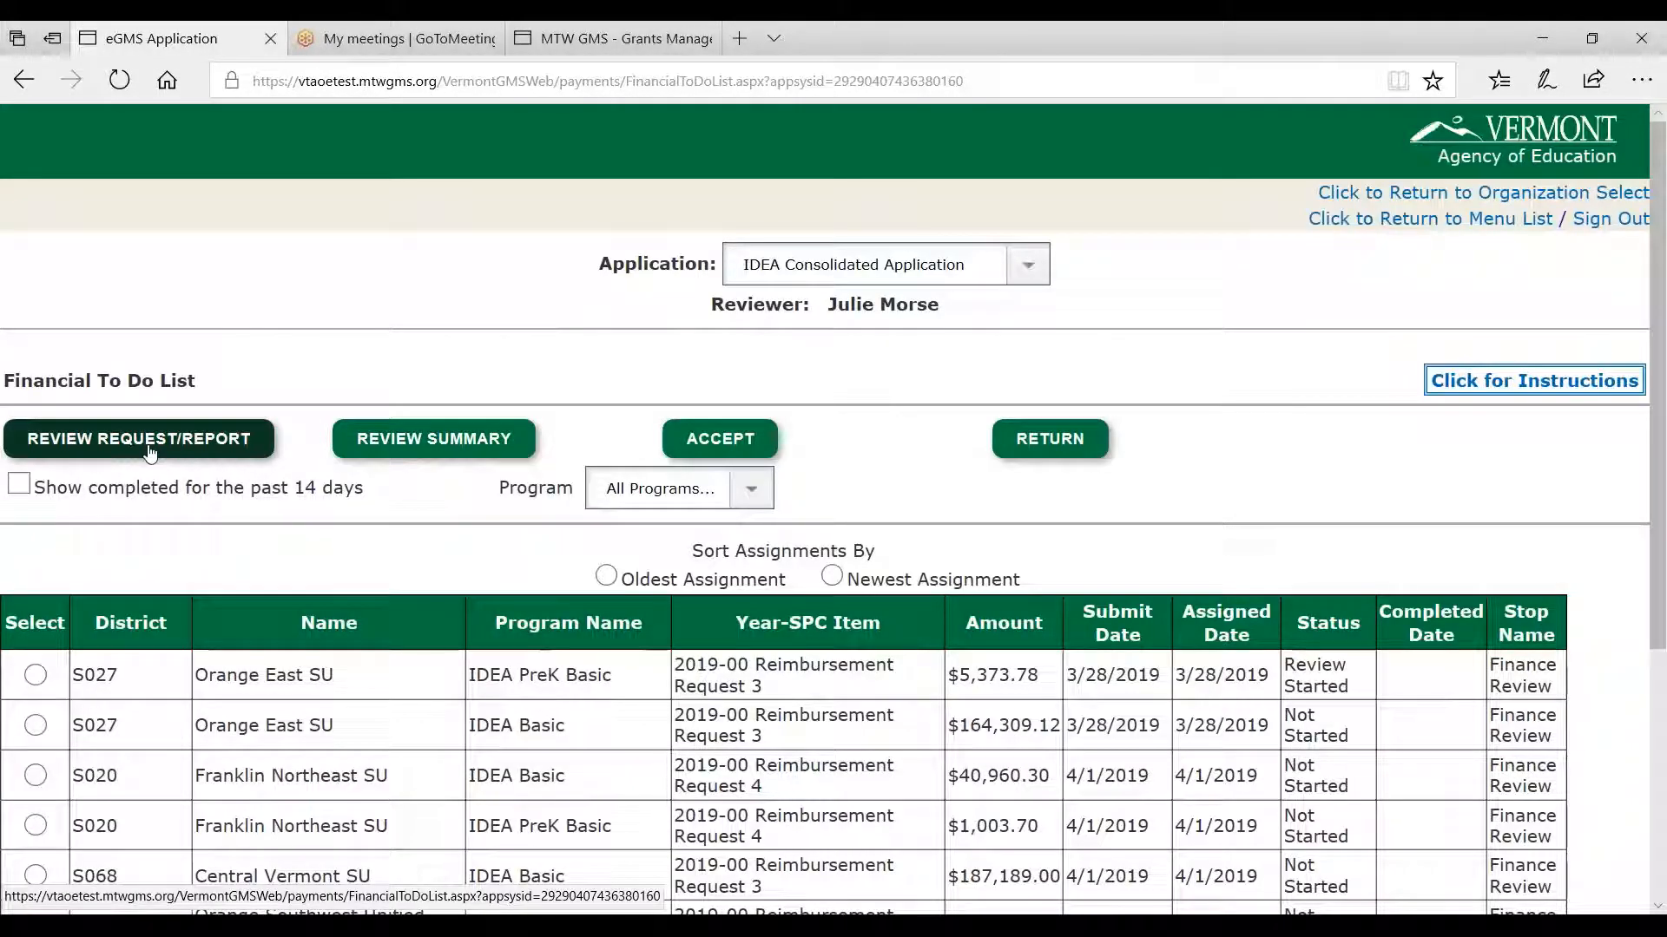
{"action": "left_click", "coordinate": [149, 443]}
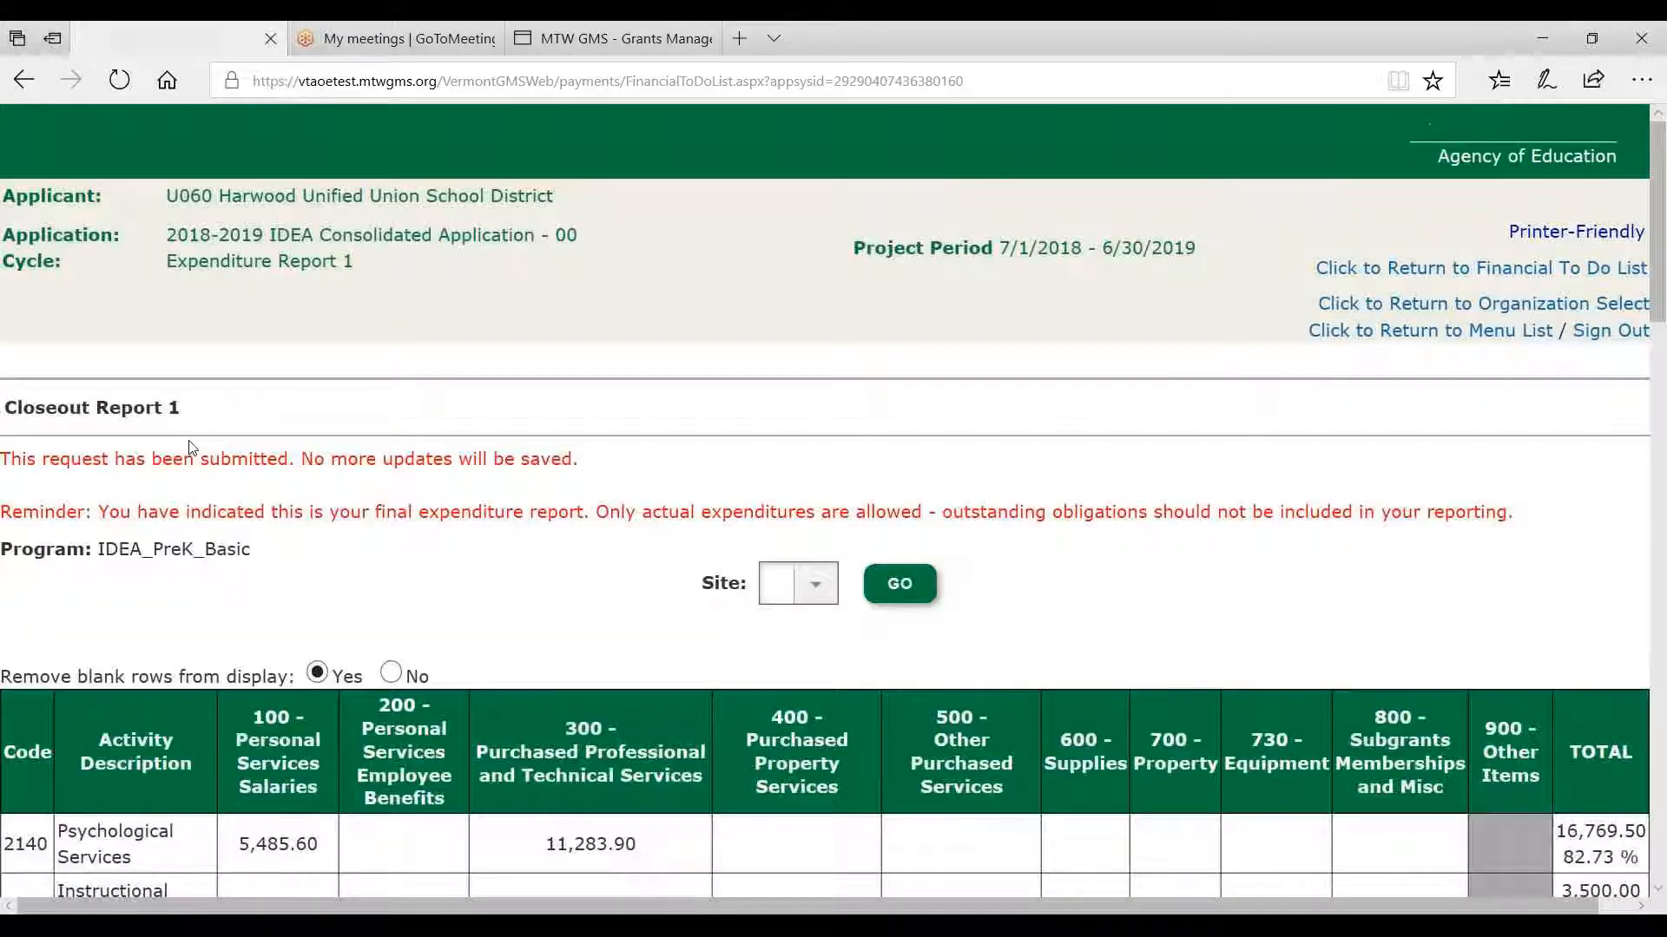
{"action": "scroll", "coordinate": [191, 447], "scroll_direction": "down", "scroll_amount": 10}
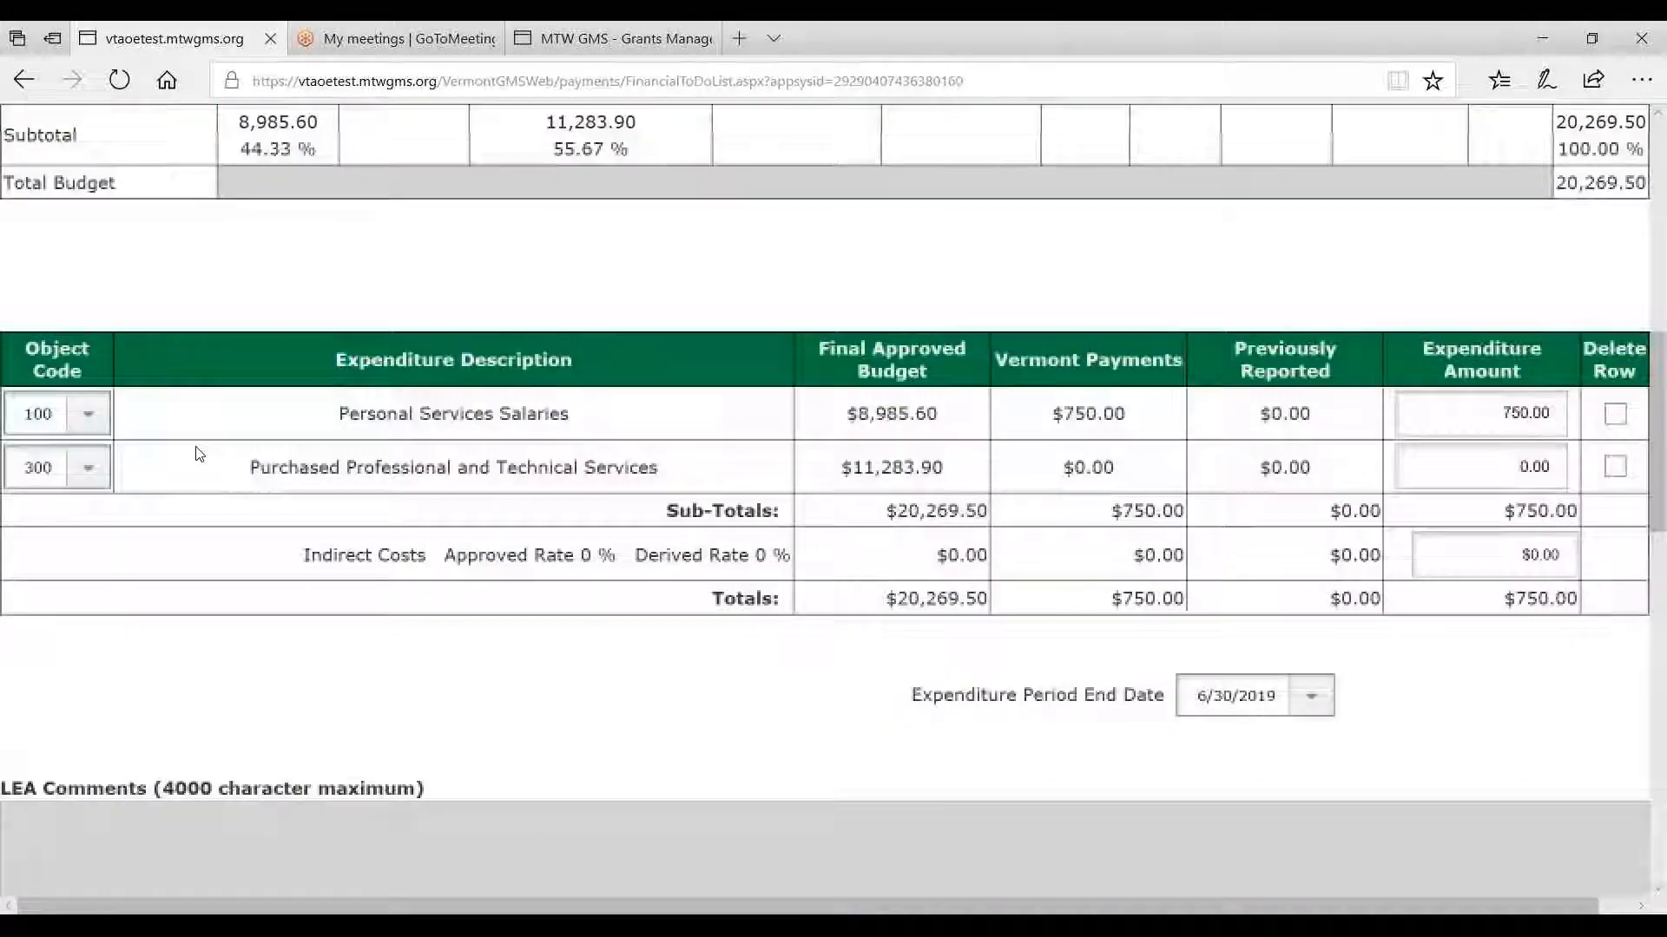
{"action": "scroll", "coordinate": [198, 453], "scroll_direction": "down", "scroll_amount": 3}
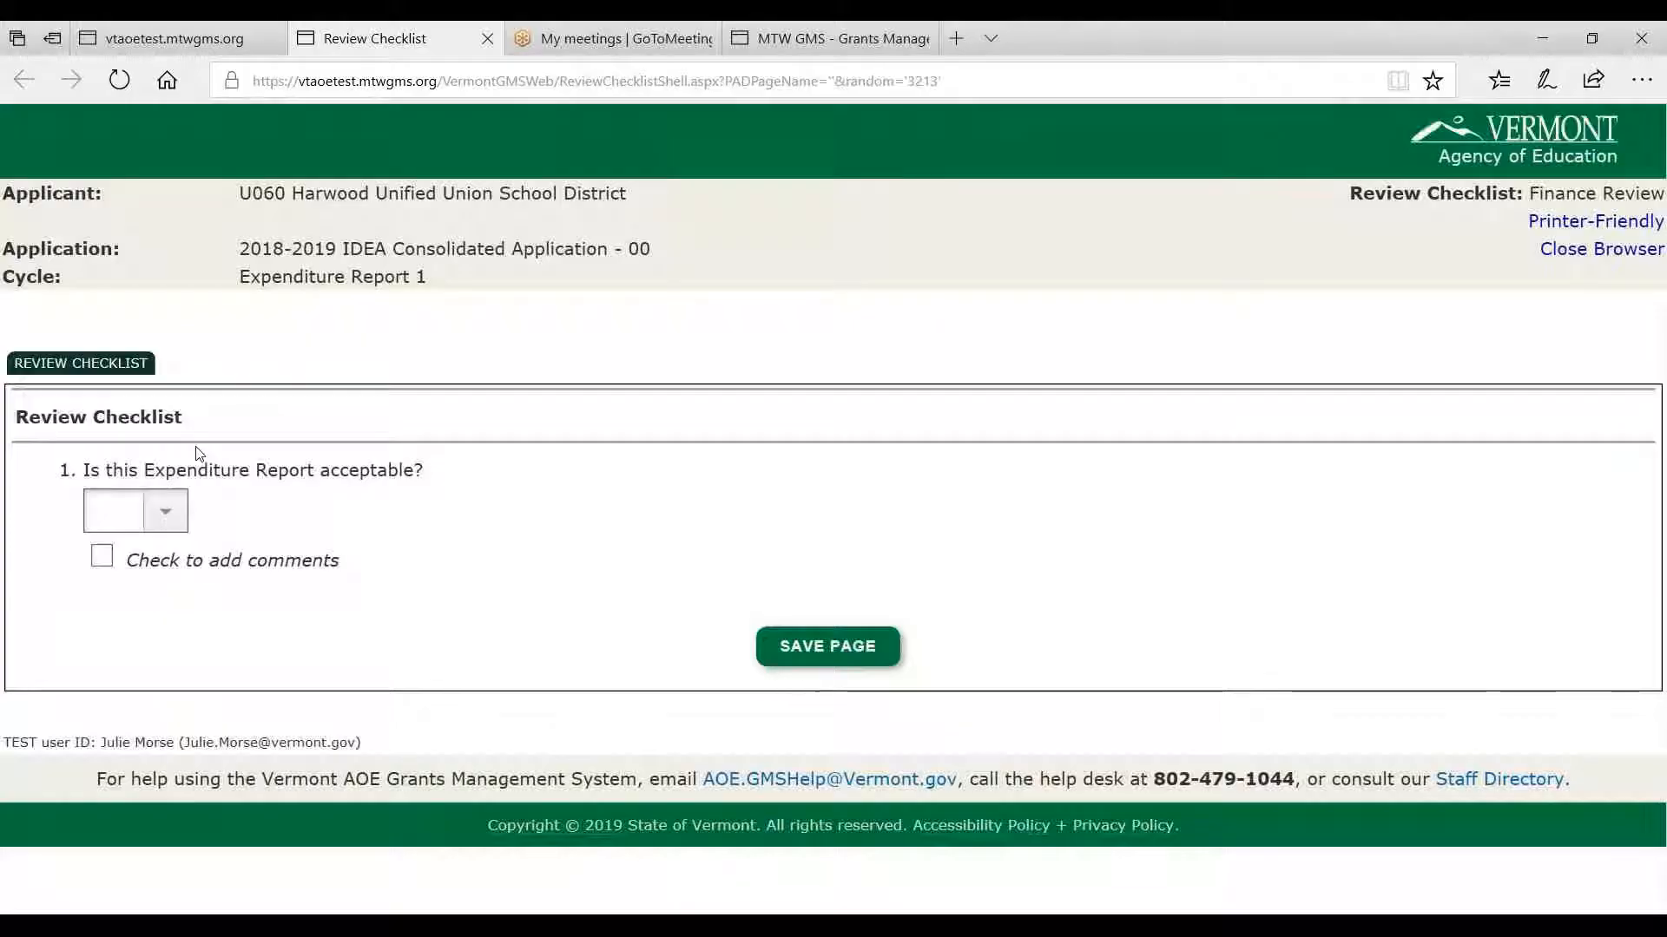
- Answer Yes to whether the expenditure report is acceptable, save the review checklist and close it
{"action": "left_click", "coordinate": [168, 515]}
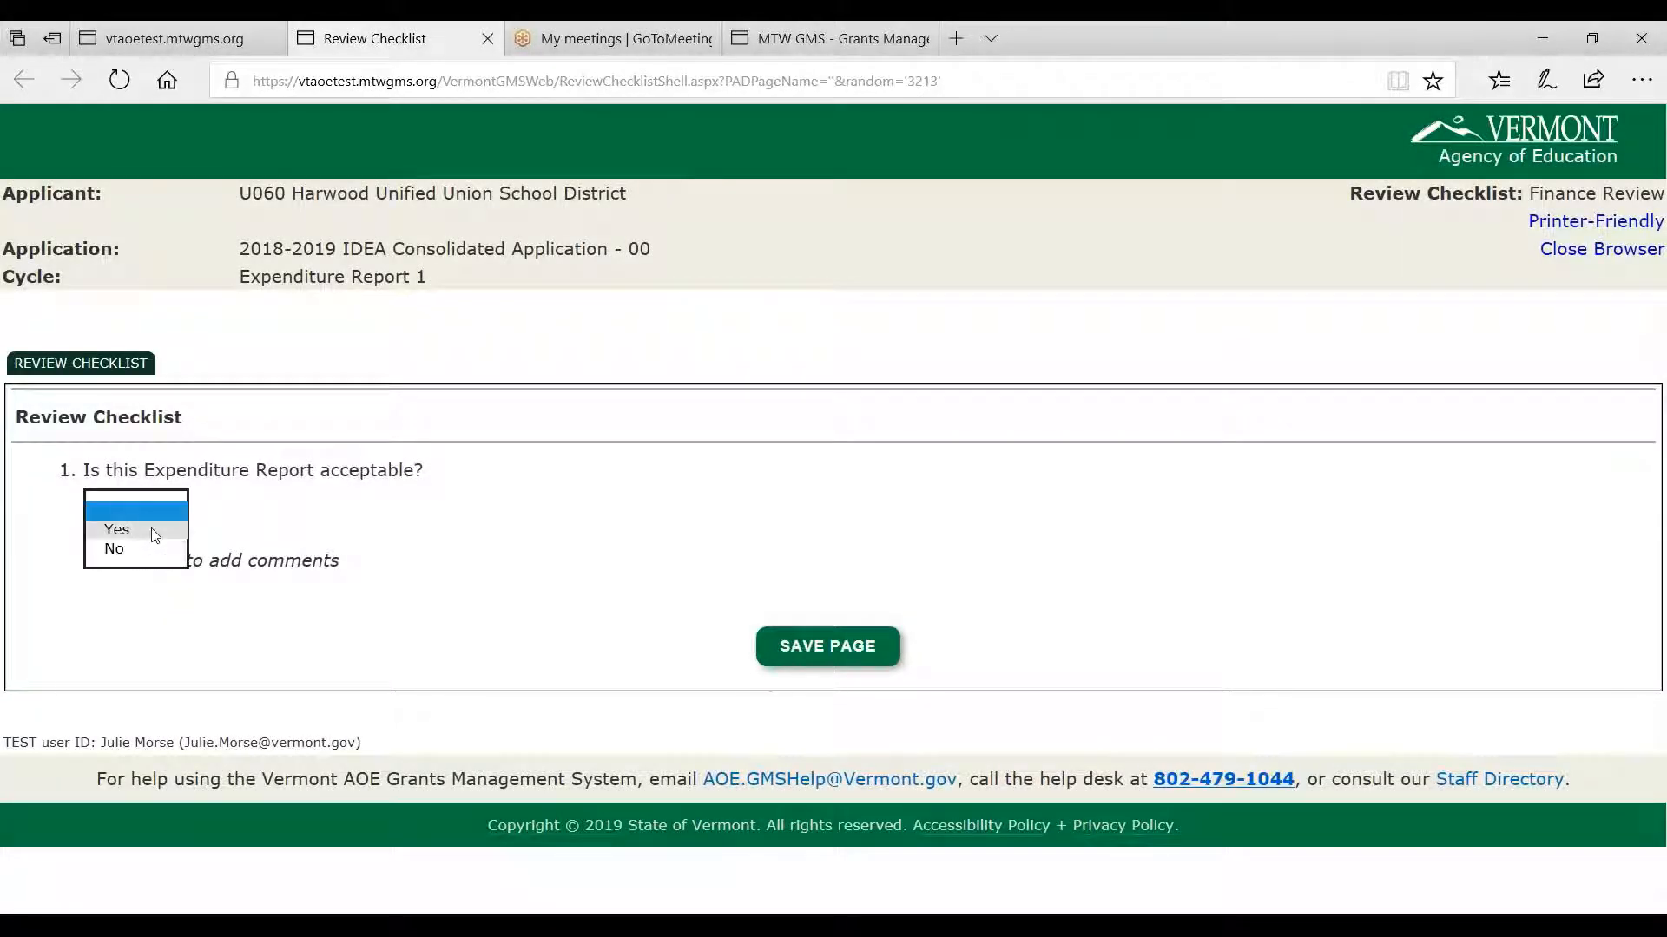
{"action": "left_click", "coordinate": [154, 528]}
{"action": "left_click", "coordinate": [790, 647]}
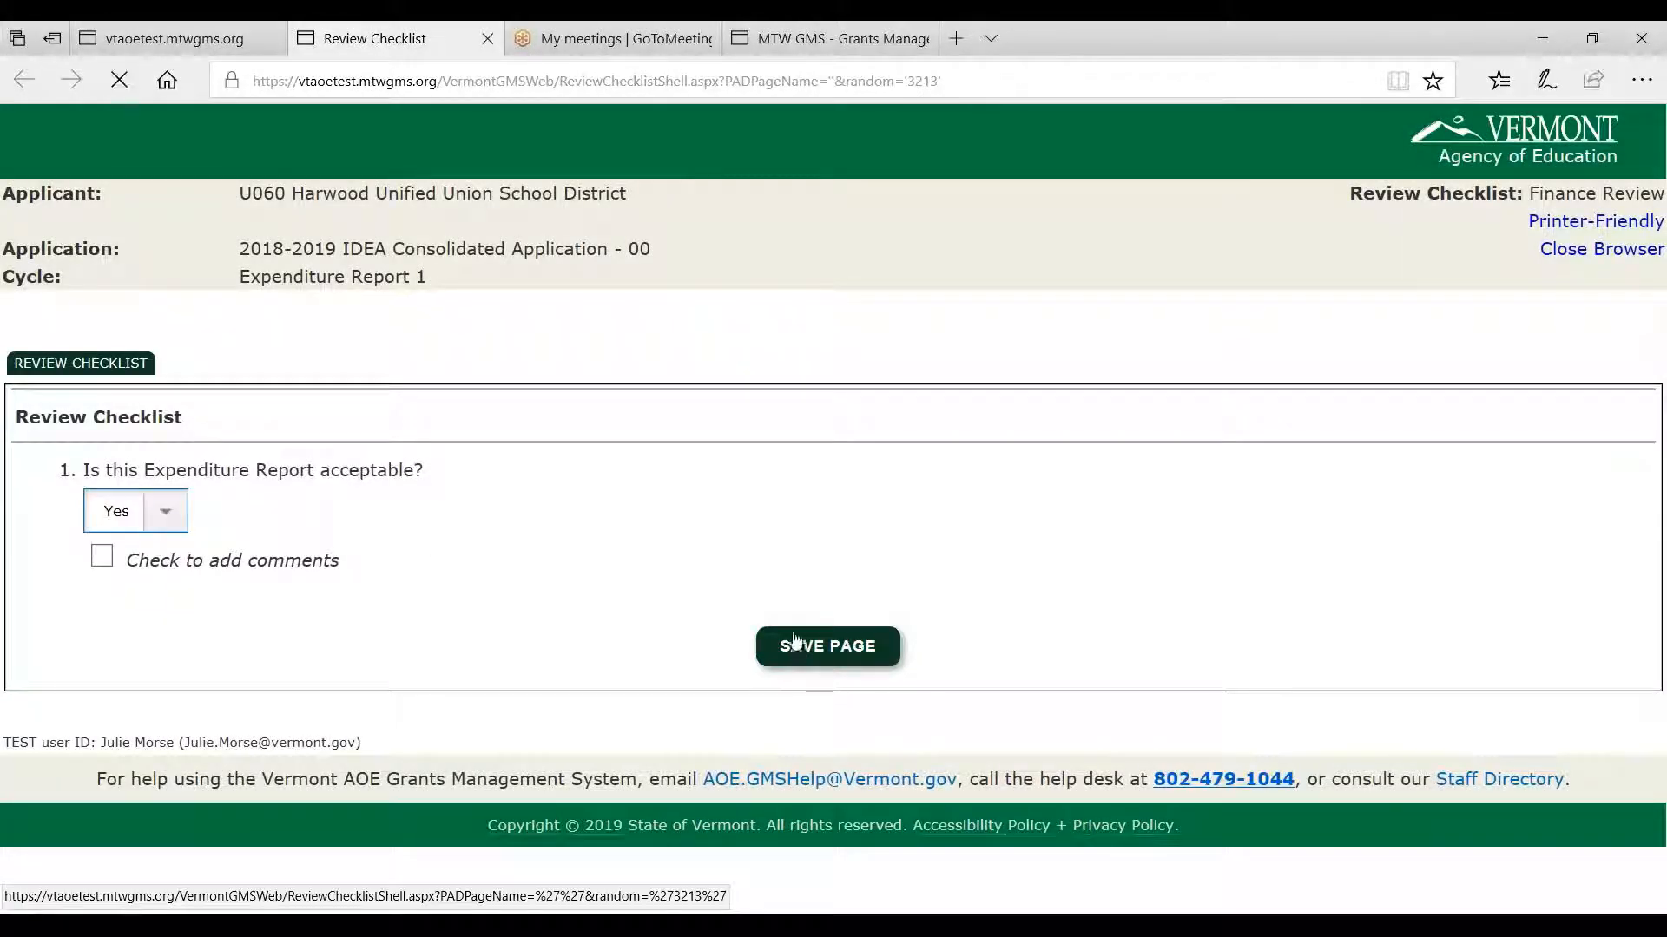
{"action": "left_click", "coordinate": [1594, 252]}
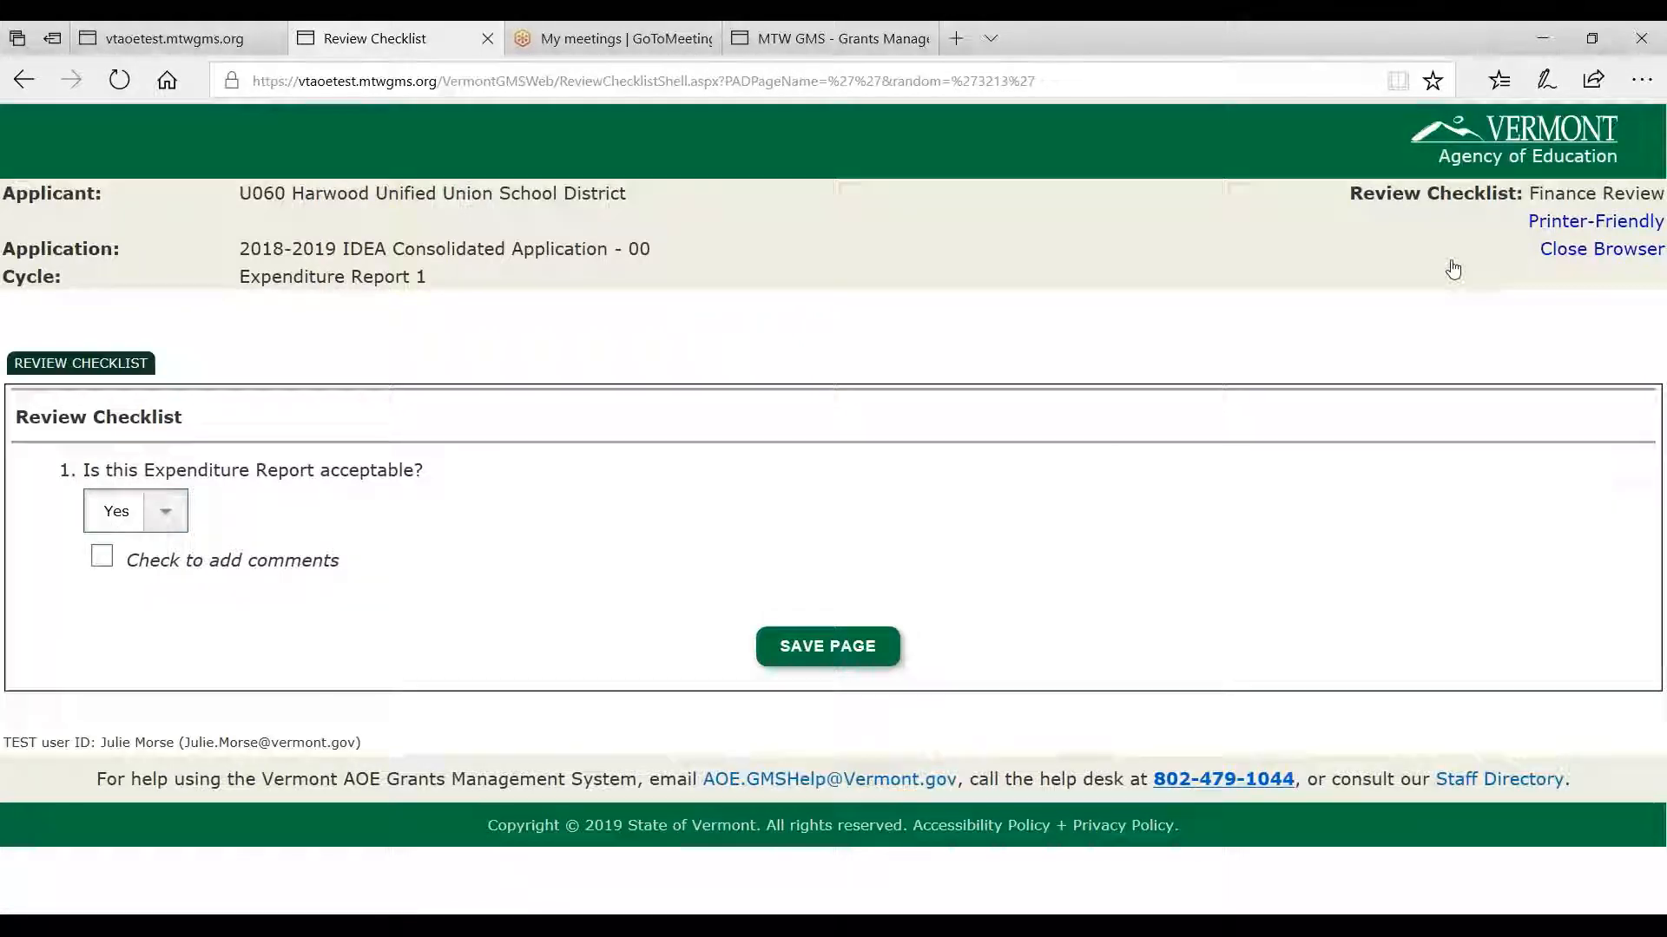
- Look over the closeout report, return to the Financial To Do List and accept Harwood's IDEA PreK Basic Expenditure Report 1
{"action": "scroll", "coordinate": [684, 413], "scroll_direction": "down", "scroll_amount": 5}
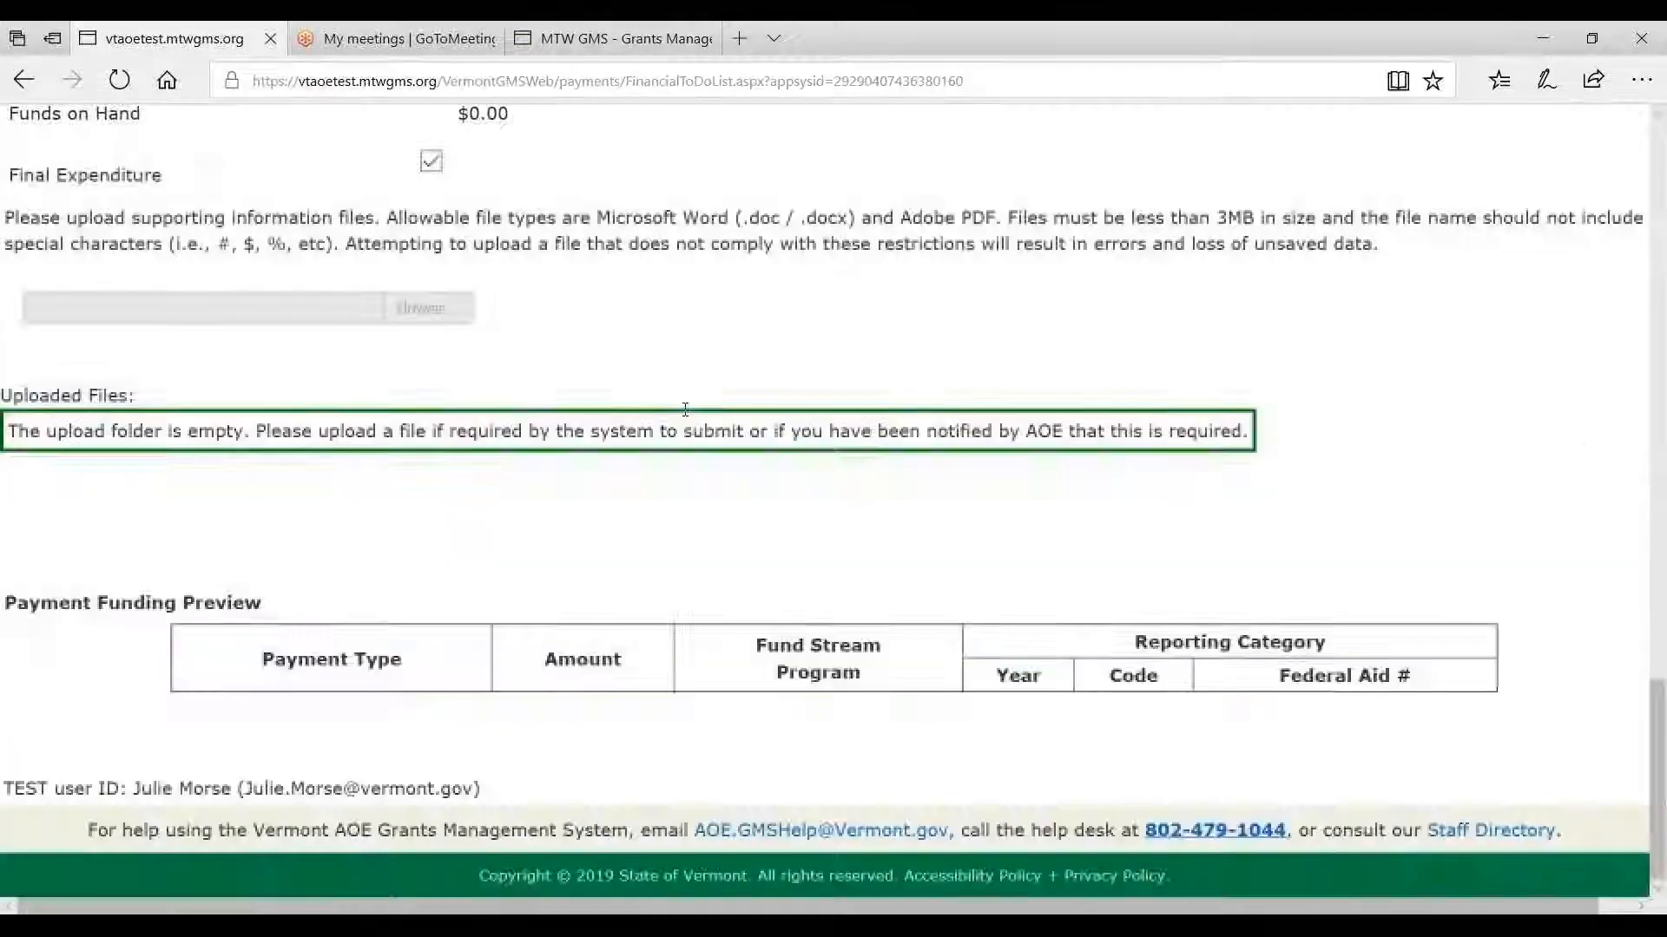
{"action": "scroll", "coordinate": [684, 409], "scroll_direction": "up", "scroll_amount": 3}
{"action": "scroll", "coordinate": [680, 413], "scroll_direction": "up", "scroll_amount": 2}
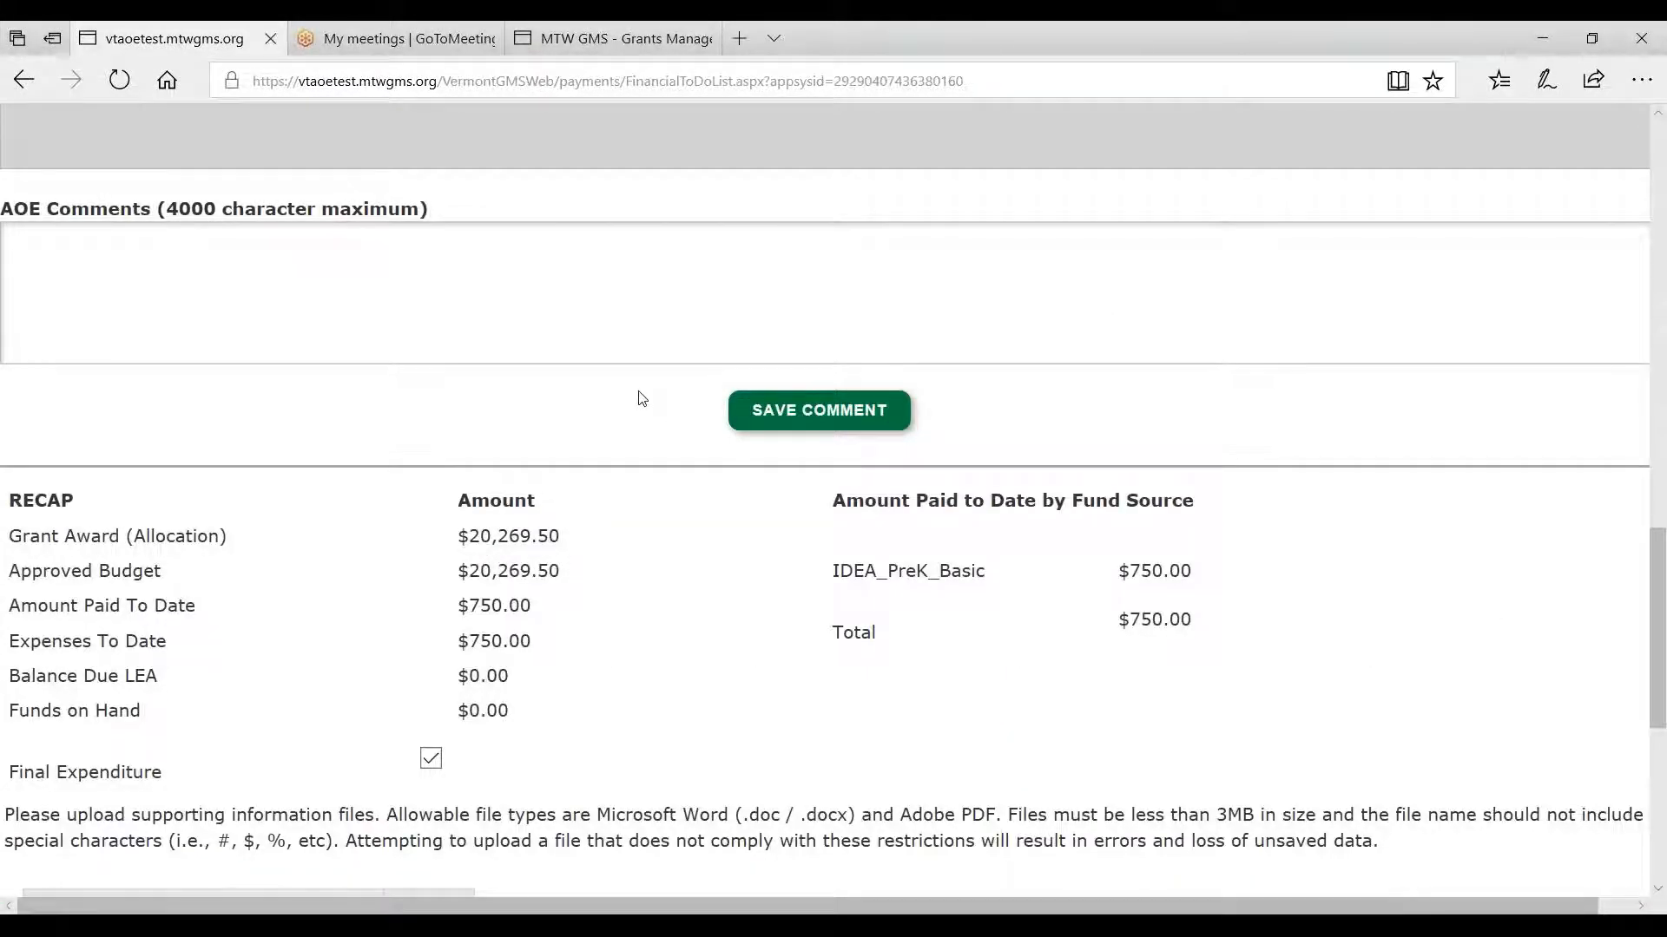
{"action": "scroll", "coordinate": [641, 400], "scroll_direction": "up", "scroll_amount": 12}
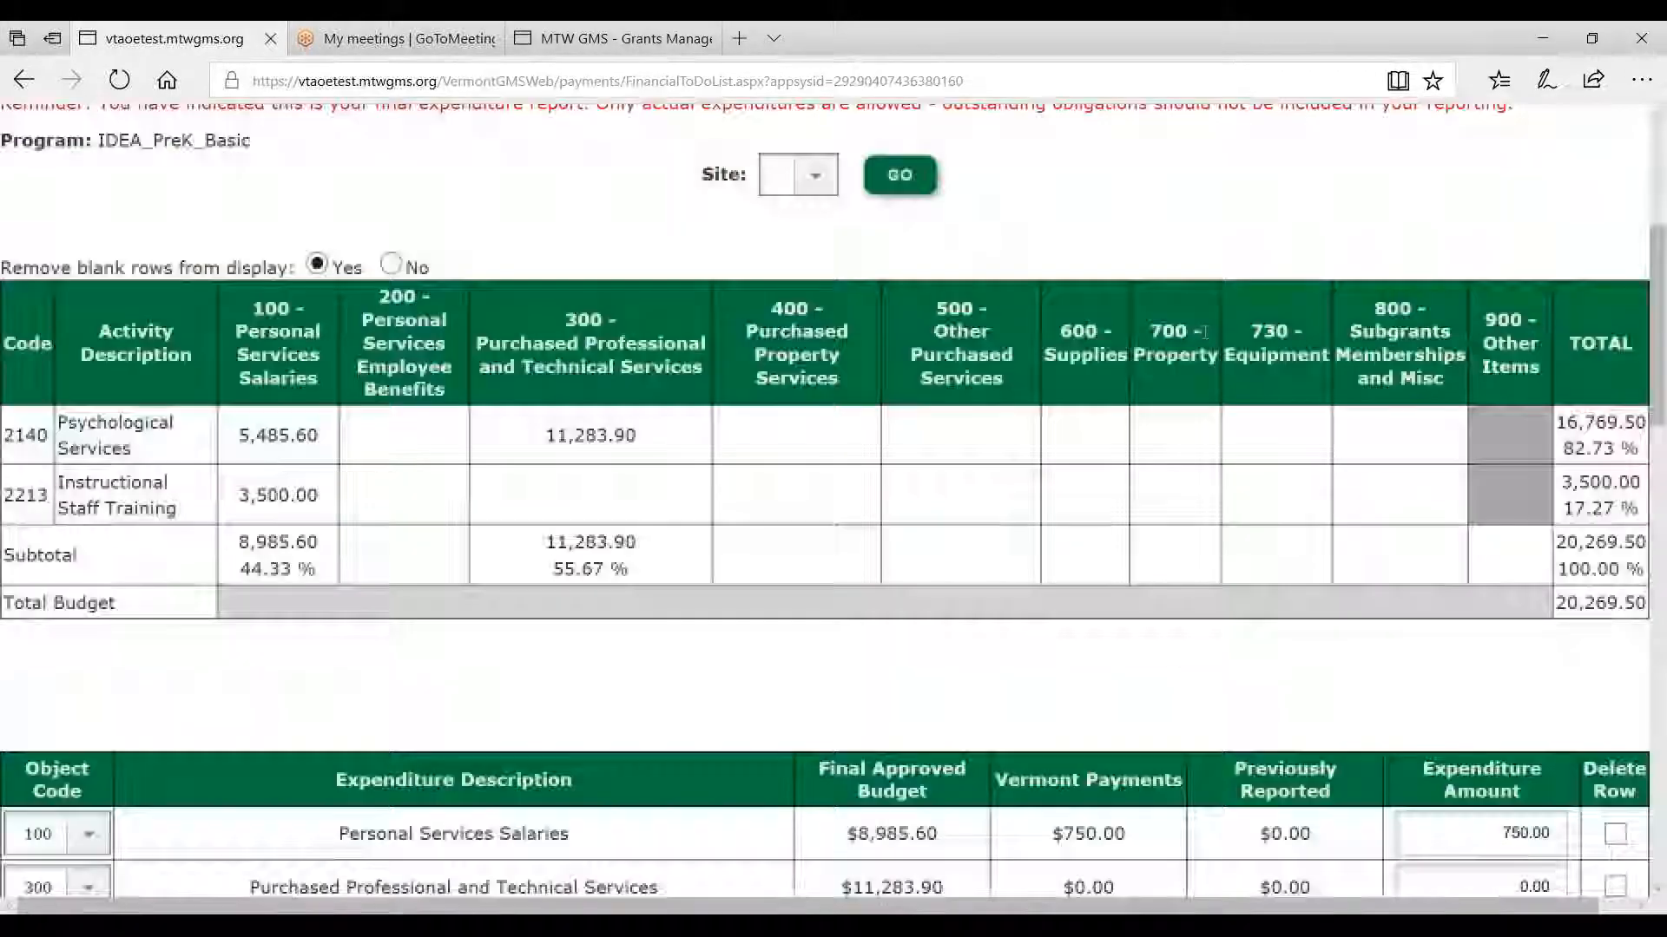
{"action": "left_click", "coordinate": [1479, 271]}
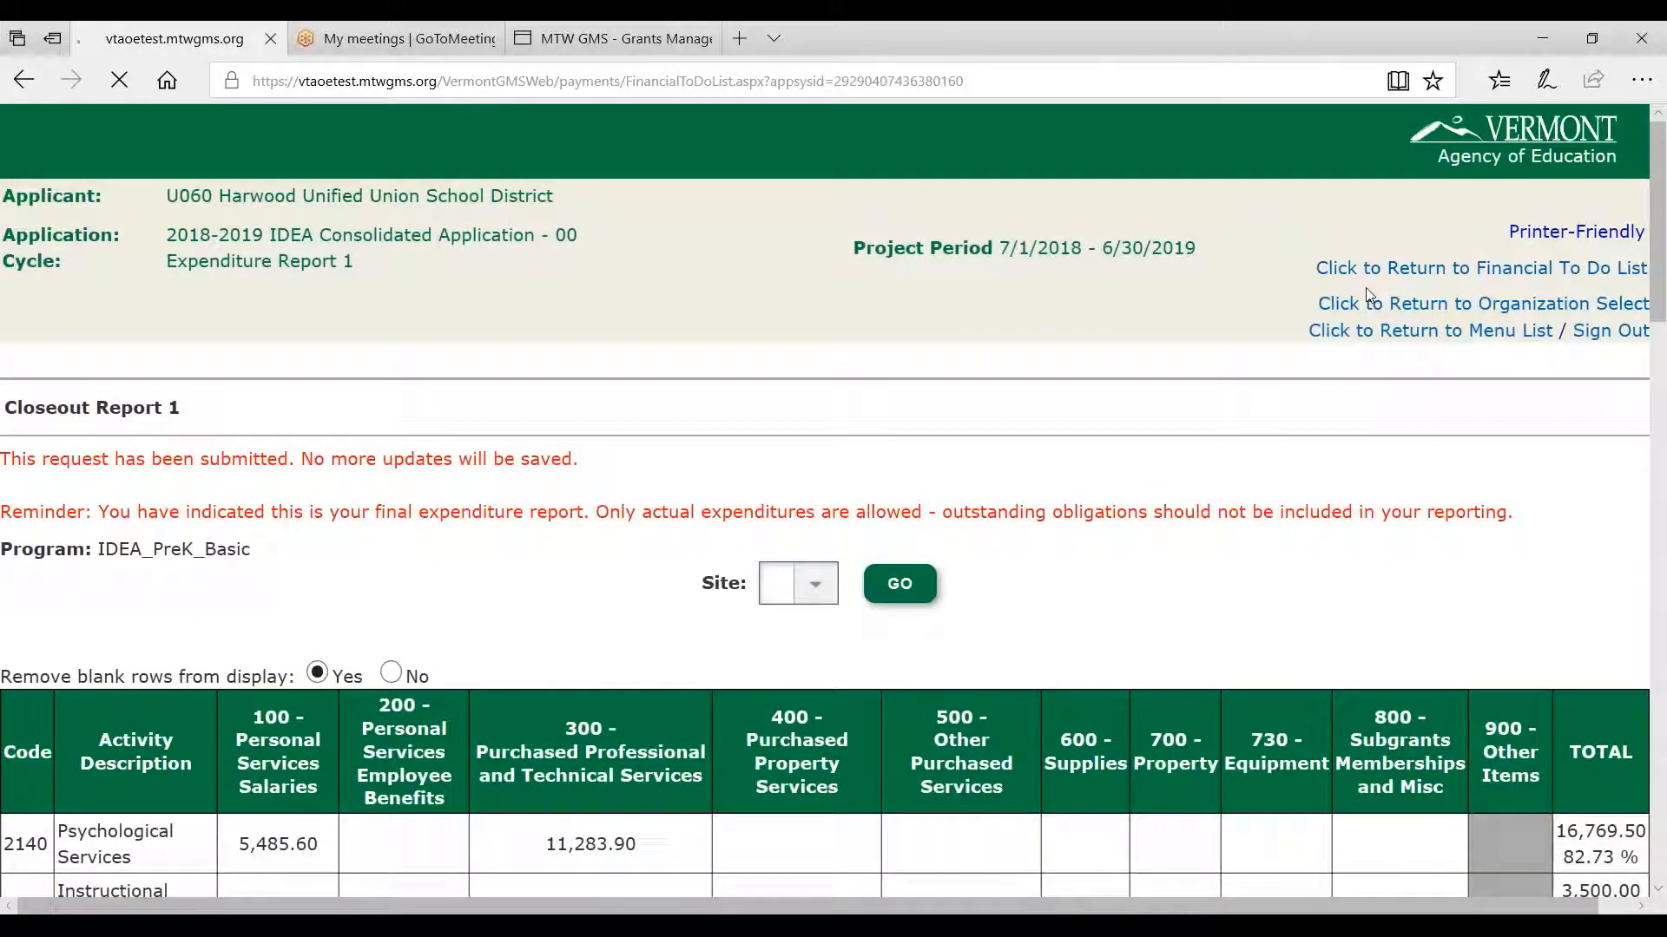
{"action": "scroll", "coordinate": [606, 549], "scroll_direction": "down", "scroll_amount": 4}
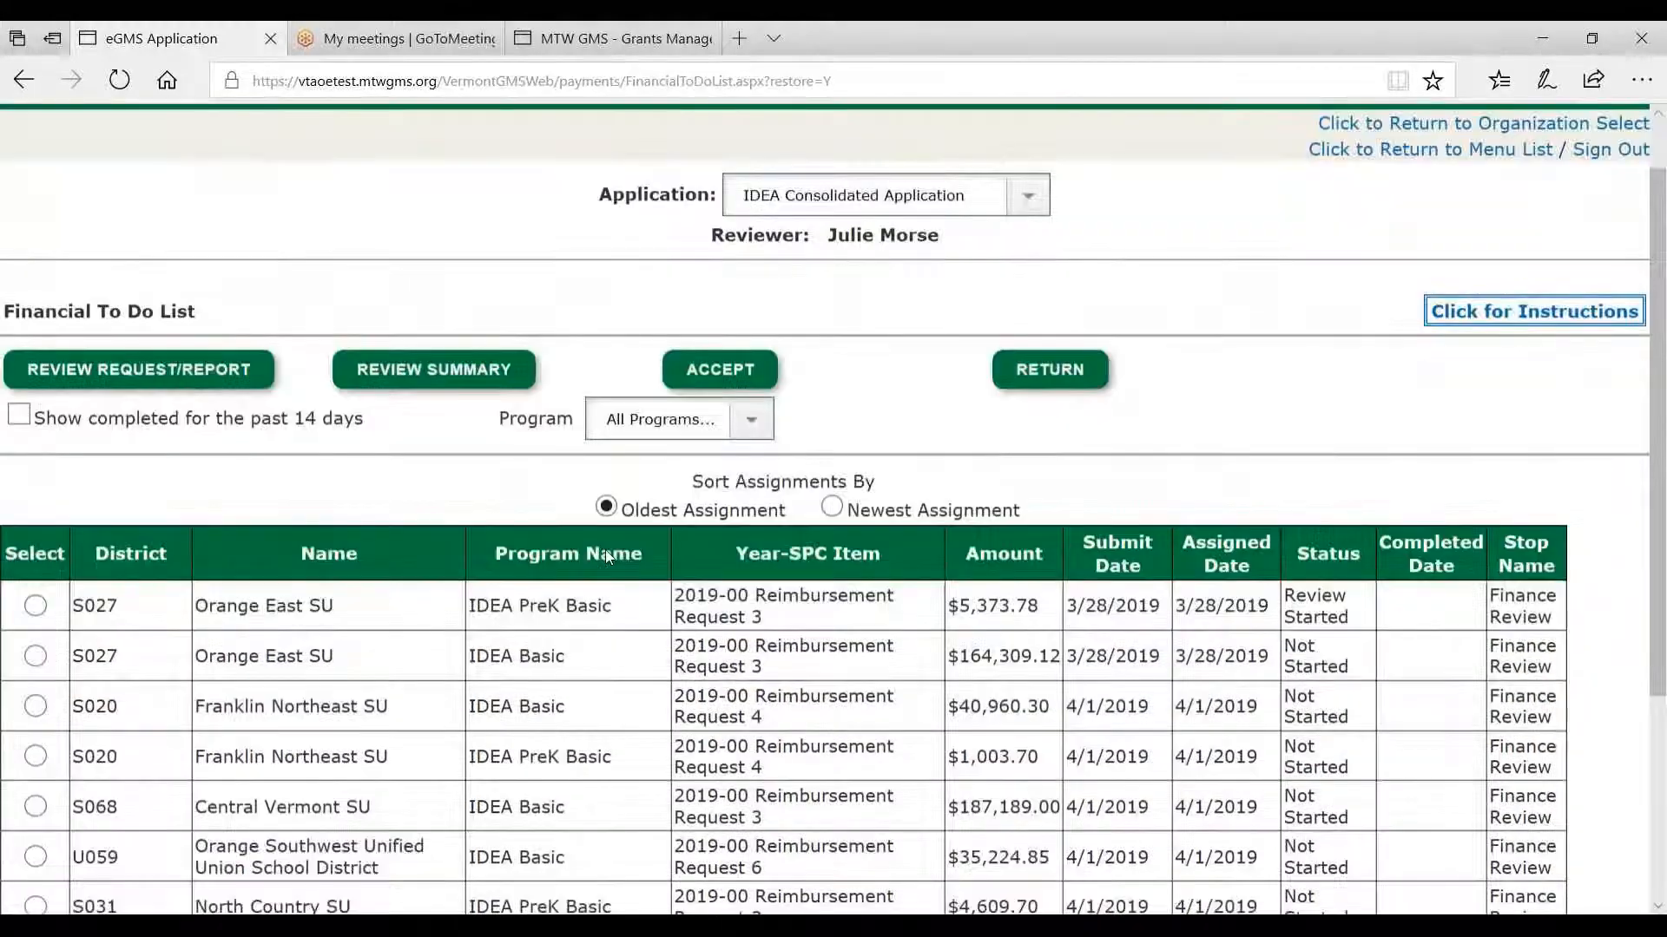
{"action": "left_click", "coordinate": [36, 755]}
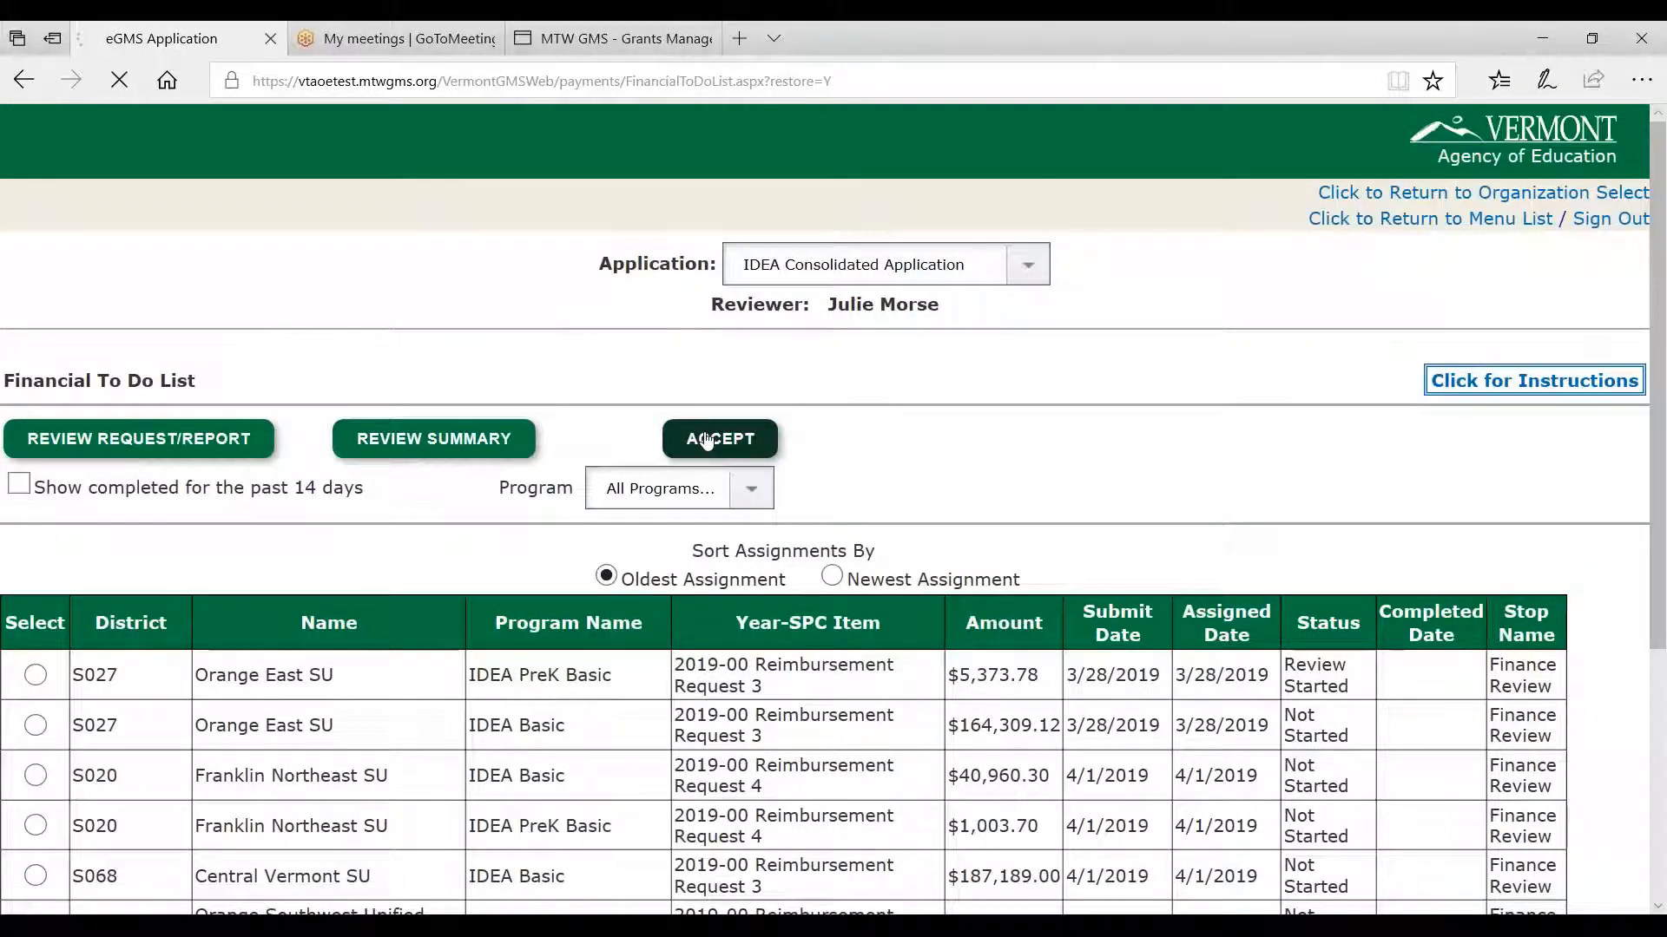
{"action": "left_click", "coordinate": [712, 443]}
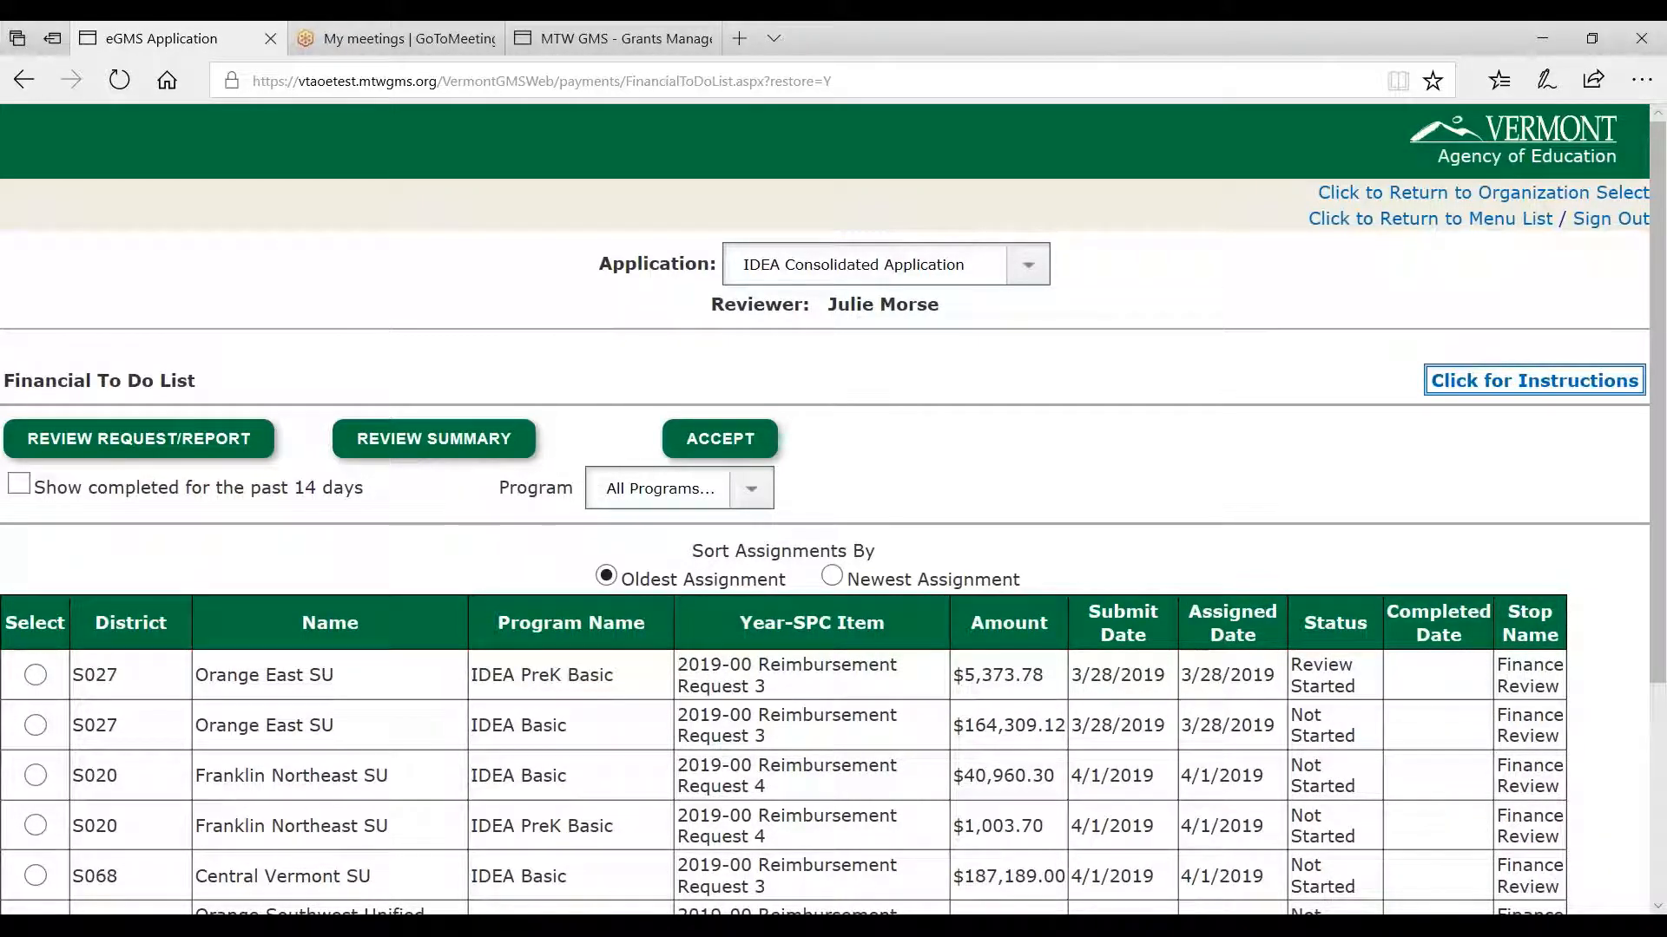
- Return to the organization selection and search by organization code for u060
{"action": "left_click", "coordinate": [1532, 202]}
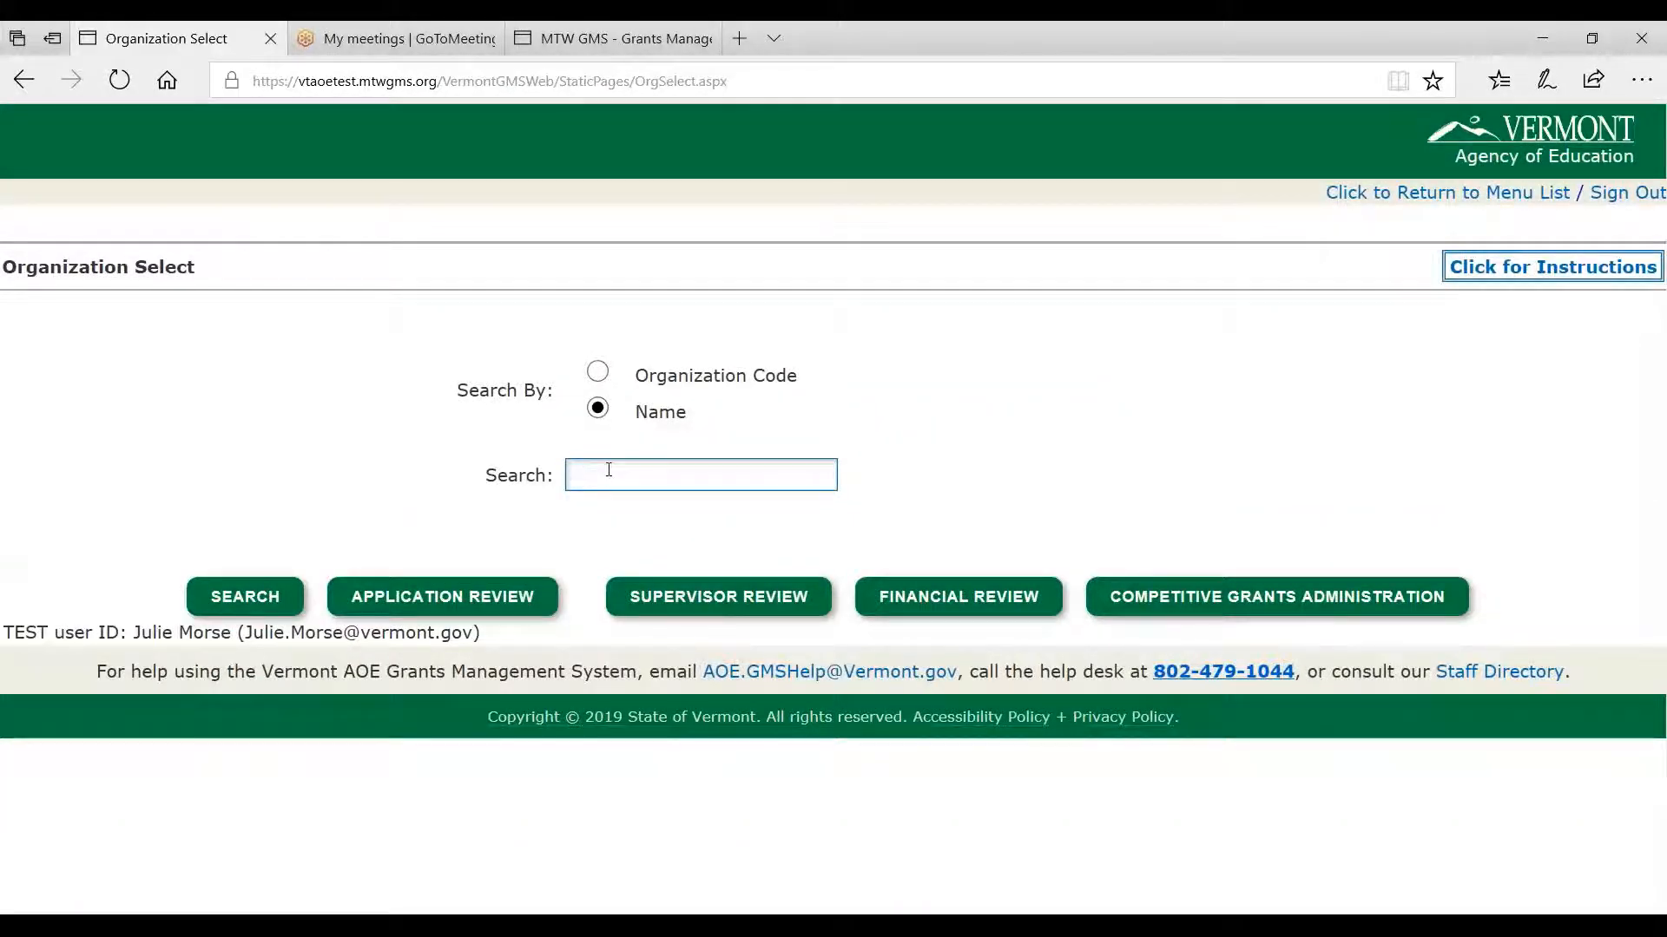
{"action": "left_click", "coordinate": [606, 474]}
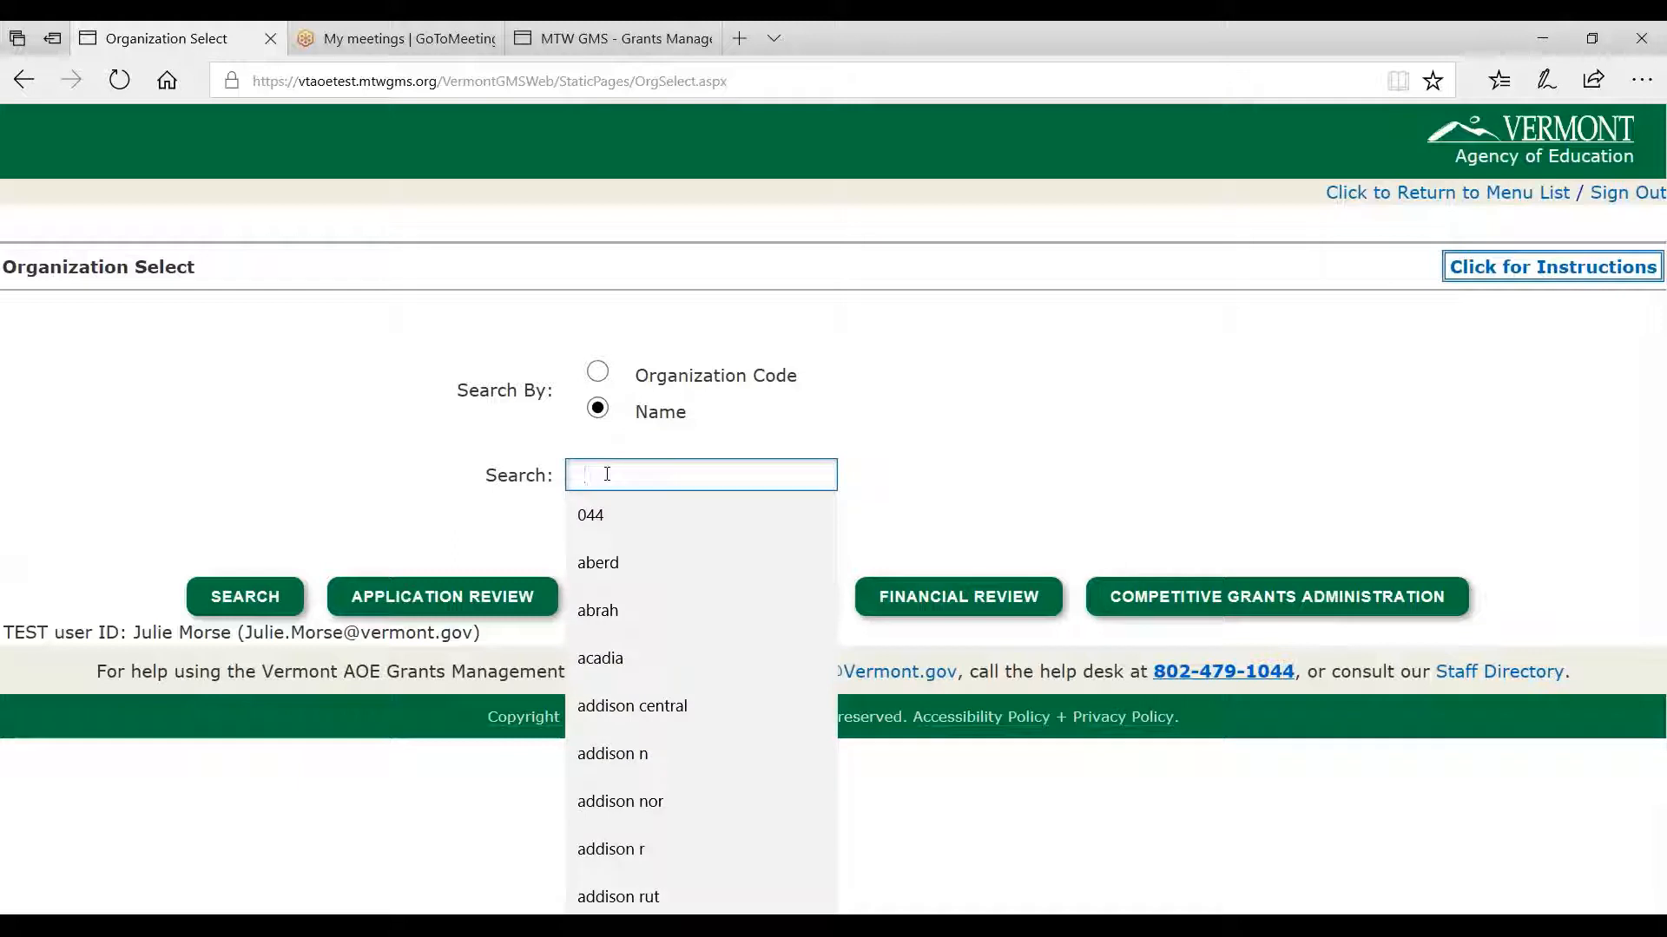
{"action": "type", "text": "u060"}
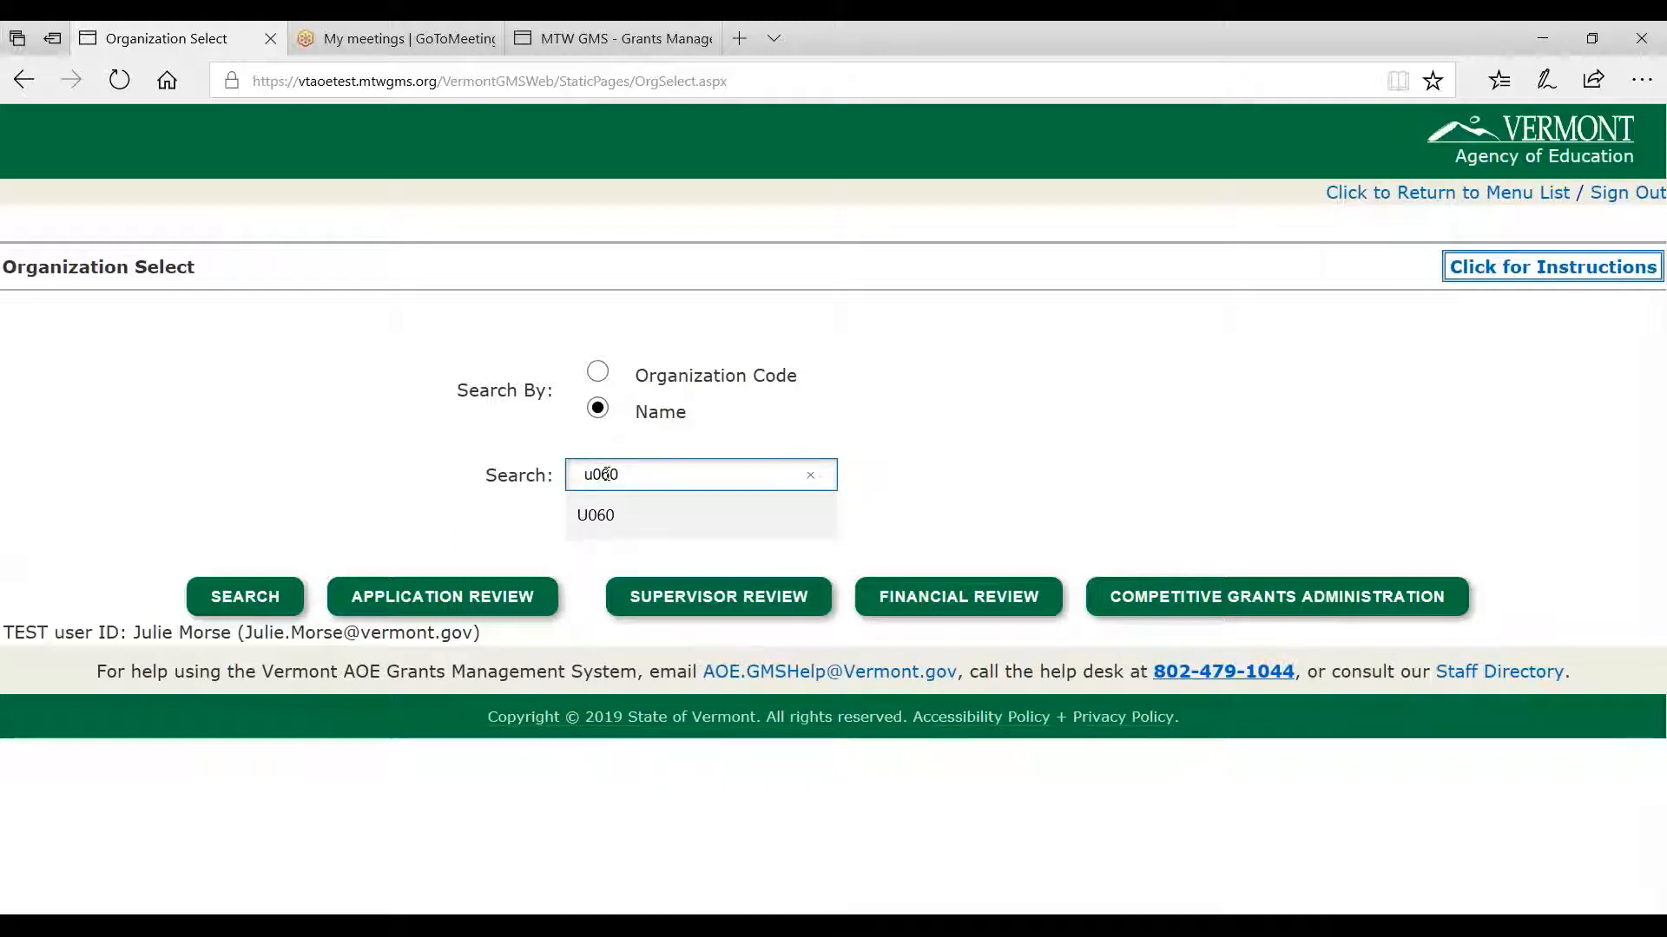
{"action": "left_click", "coordinate": [609, 371]}
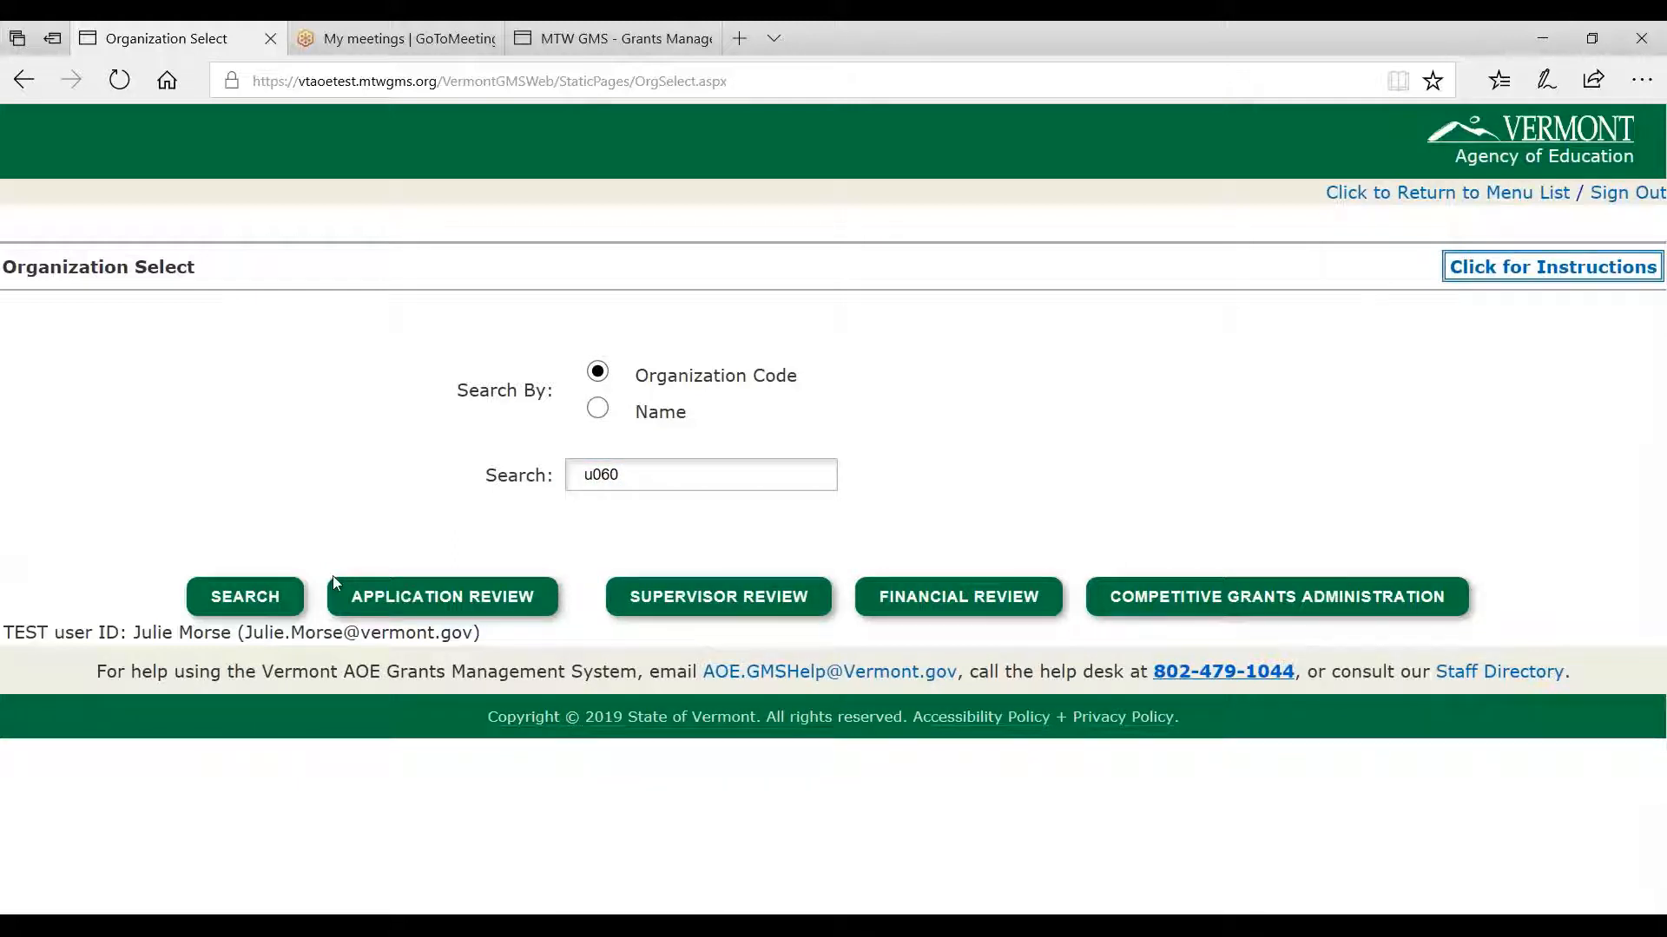
{"action": "left_click", "coordinate": [228, 599]}
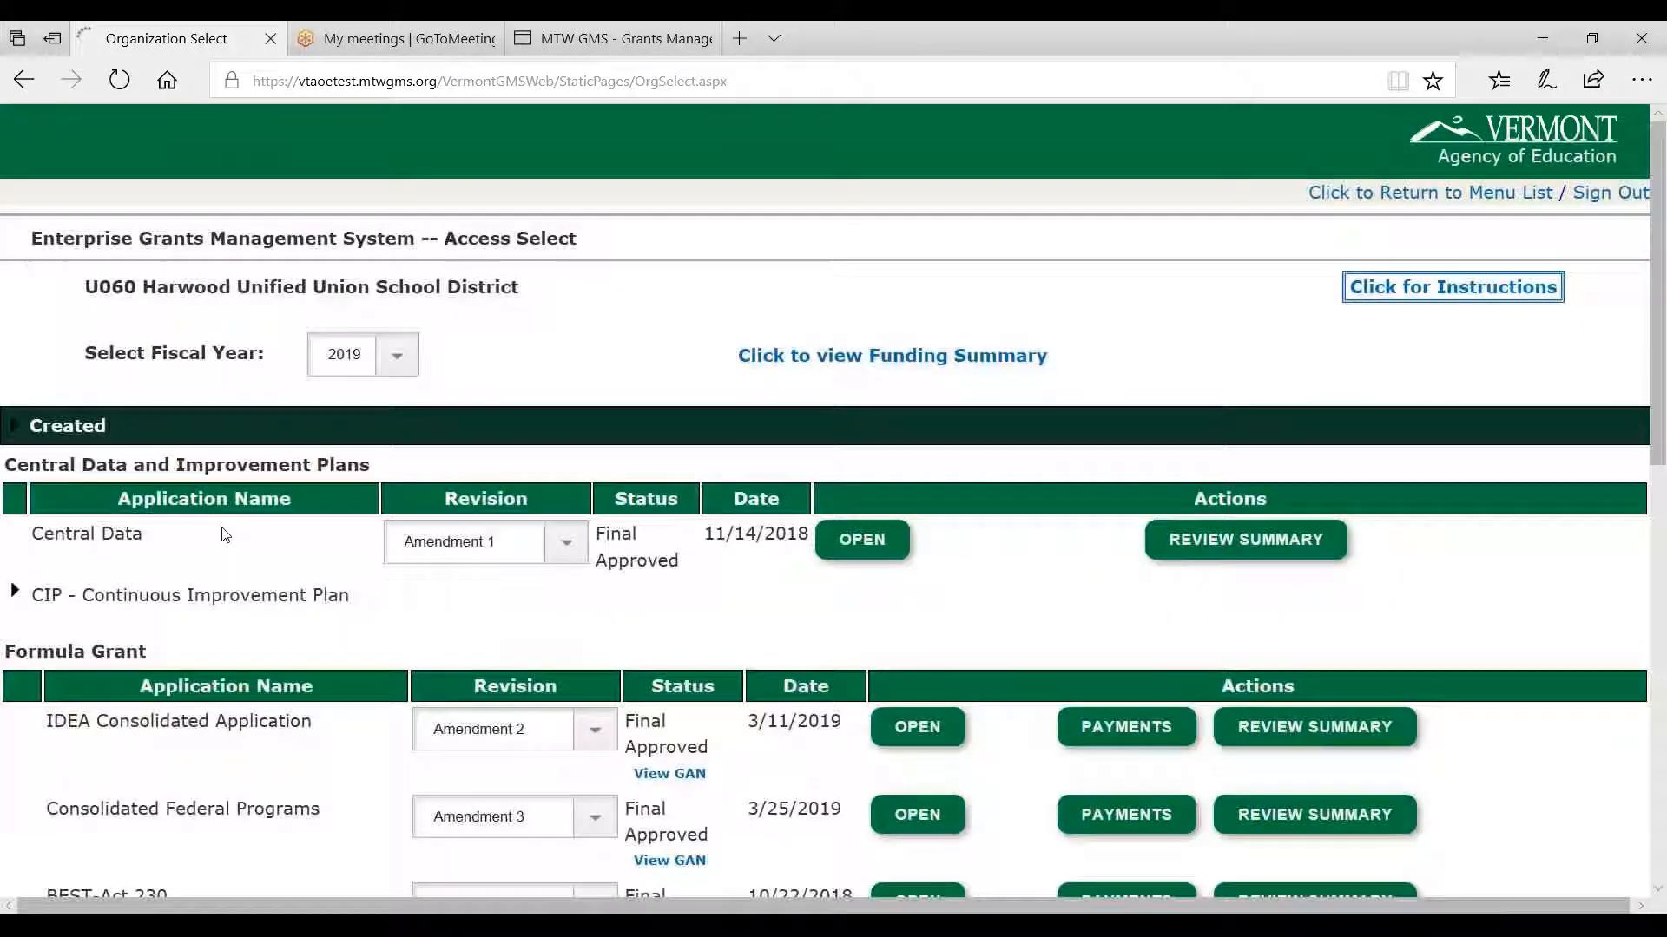
- Switch the district's grants to fiscal year 2020 and open the IDEA Consolidated Application
{"action": "left_click", "coordinate": [356, 373]}
{"action": "left_click", "coordinate": [347, 328]}
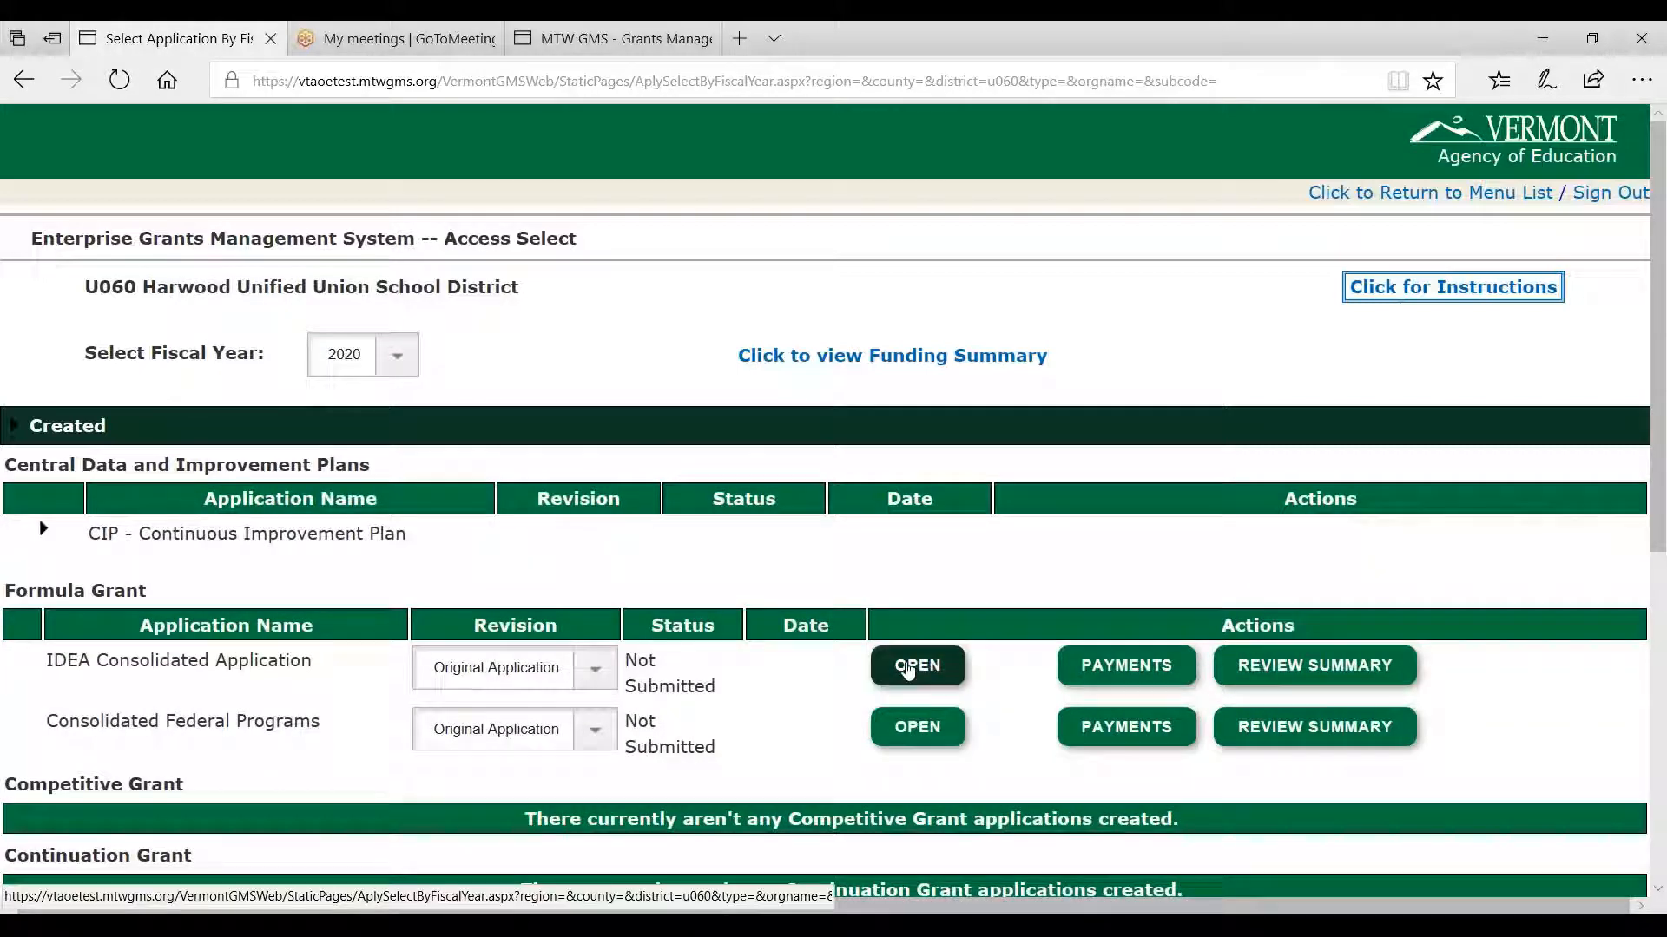
{"action": "left_click", "coordinate": [907, 670]}
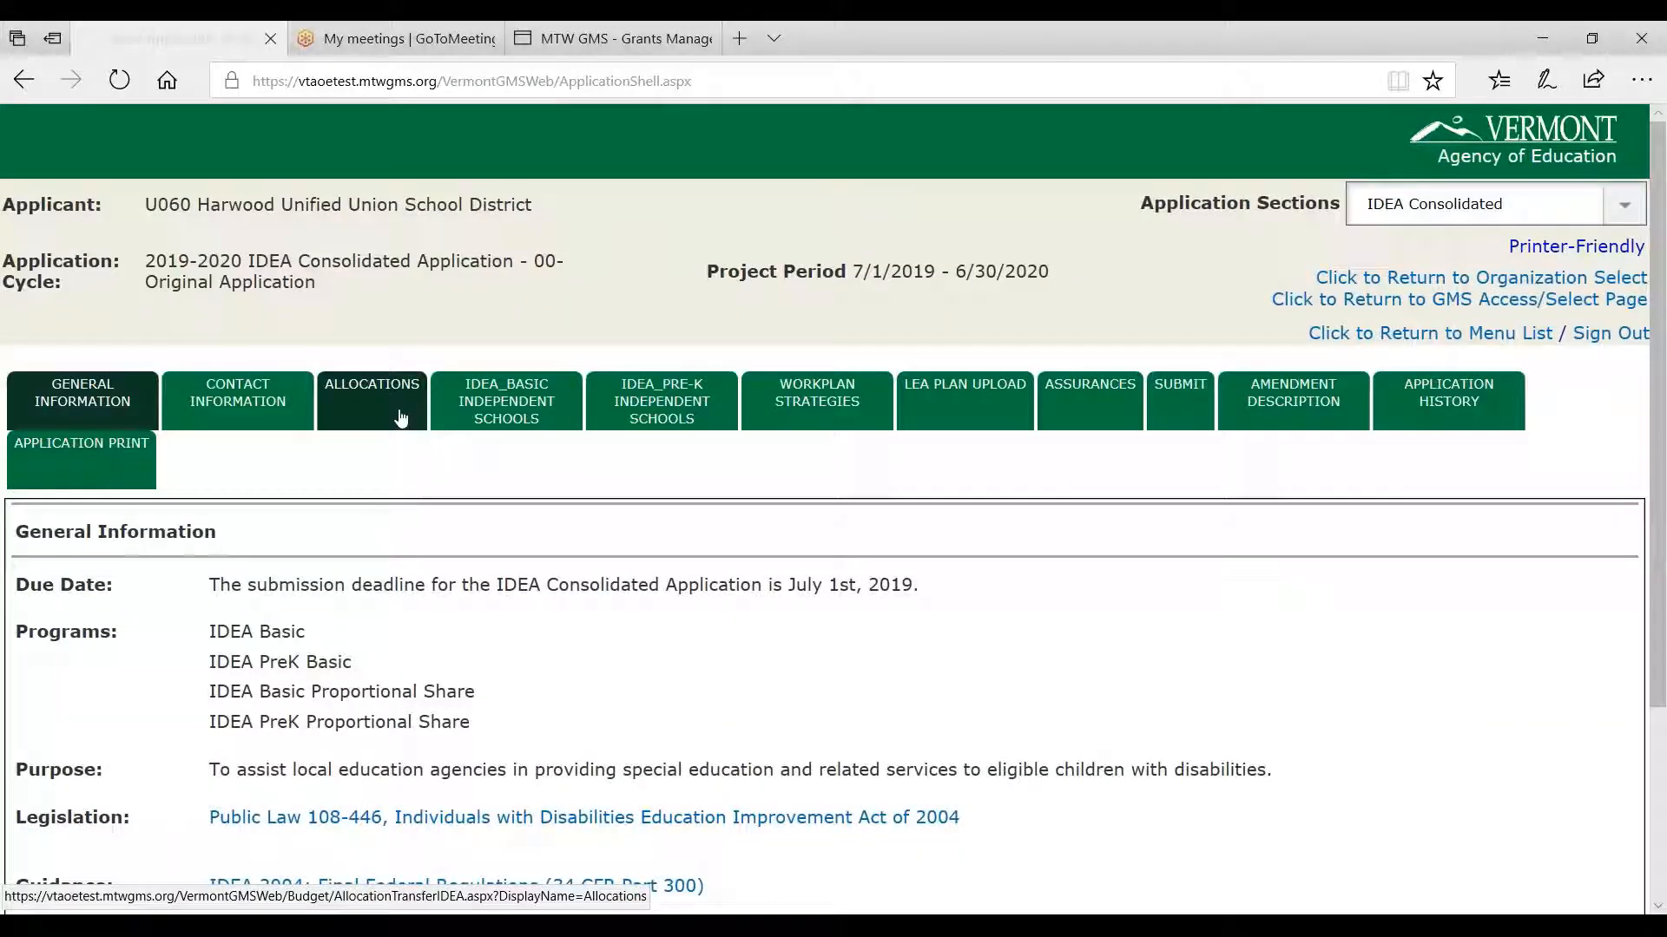
- Examine the prior-year Rollover amount for IDEA_PreK_Basic in the FY2020 application's allocations
{"action": "left_click", "coordinate": [400, 419]}
{"action": "scroll", "coordinate": [981, 607], "scroll_direction": "down", "scroll_amount": 1}
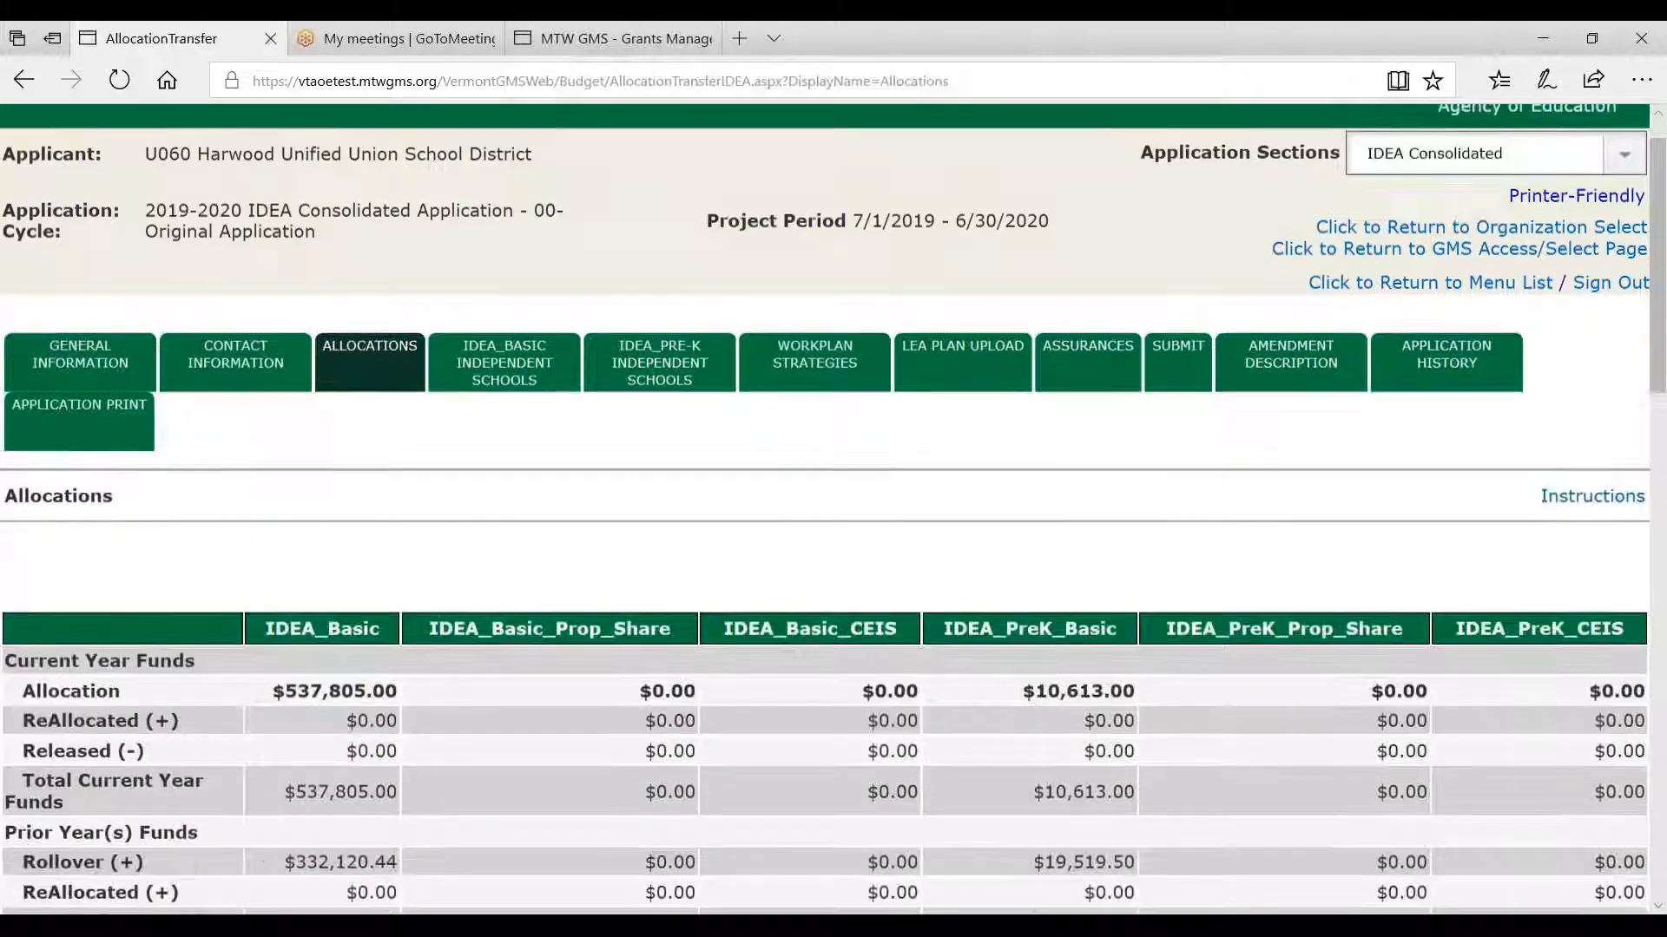
{"action": "scroll", "coordinate": [1091, 677], "scroll_direction": "down", "scroll_amount": 2}
{"action": "double_click", "coordinate": [1091, 672]}
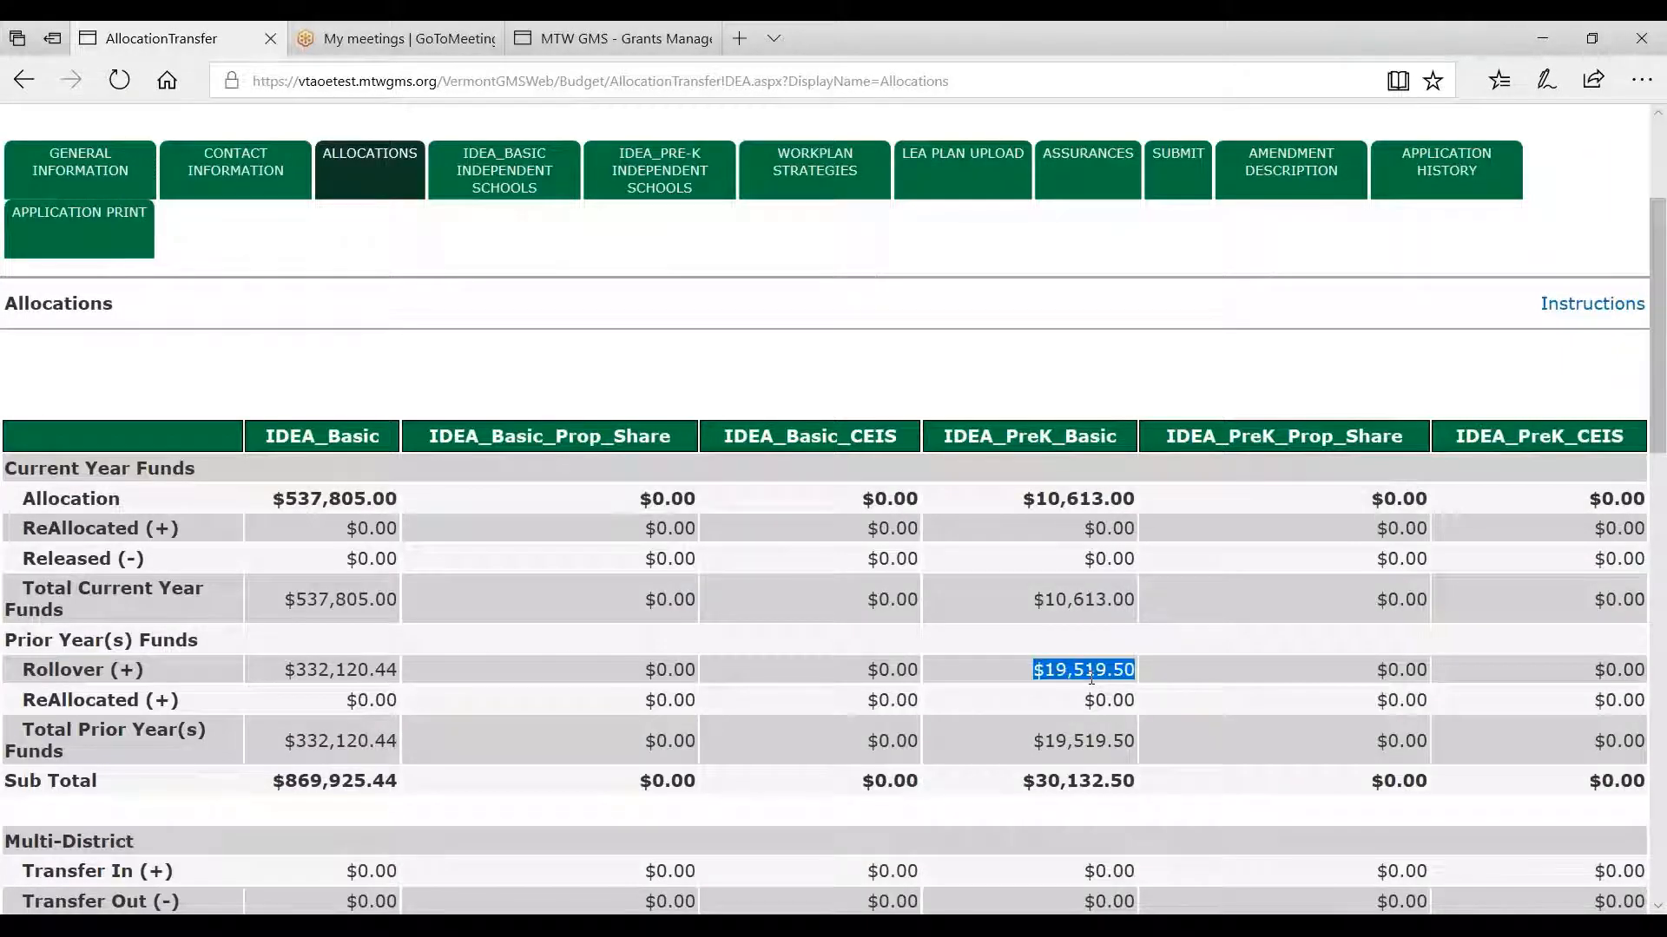
{"action": "right_click", "coordinate": [1046, 670]}
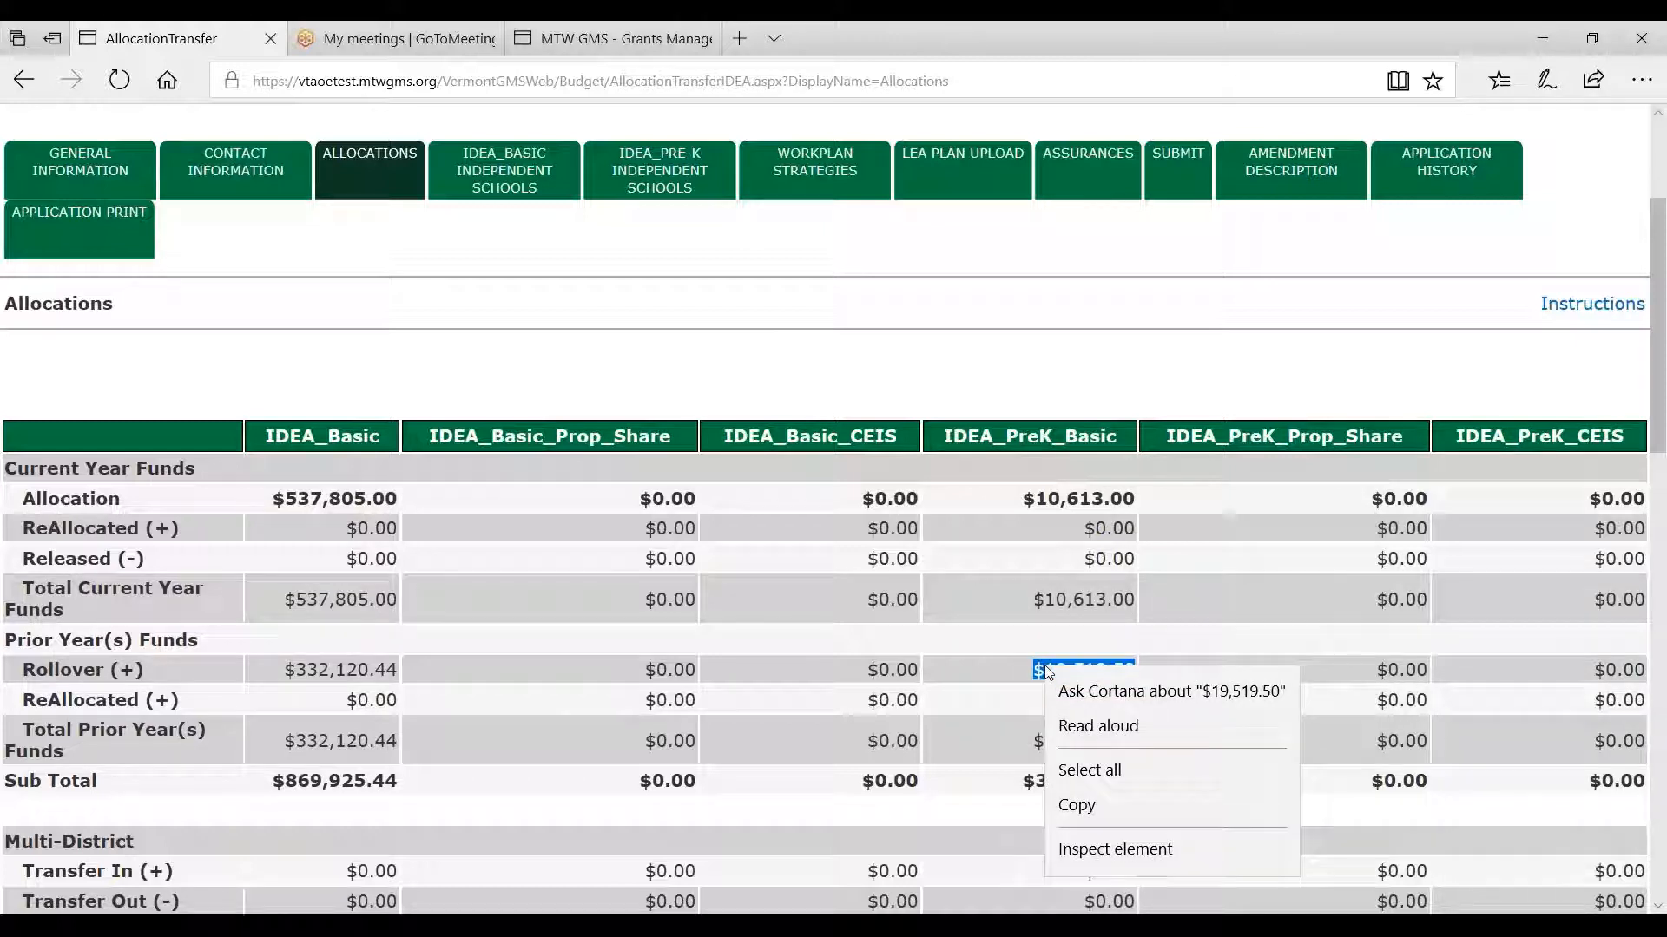
{"action": "left_click", "coordinate": [832, 301]}
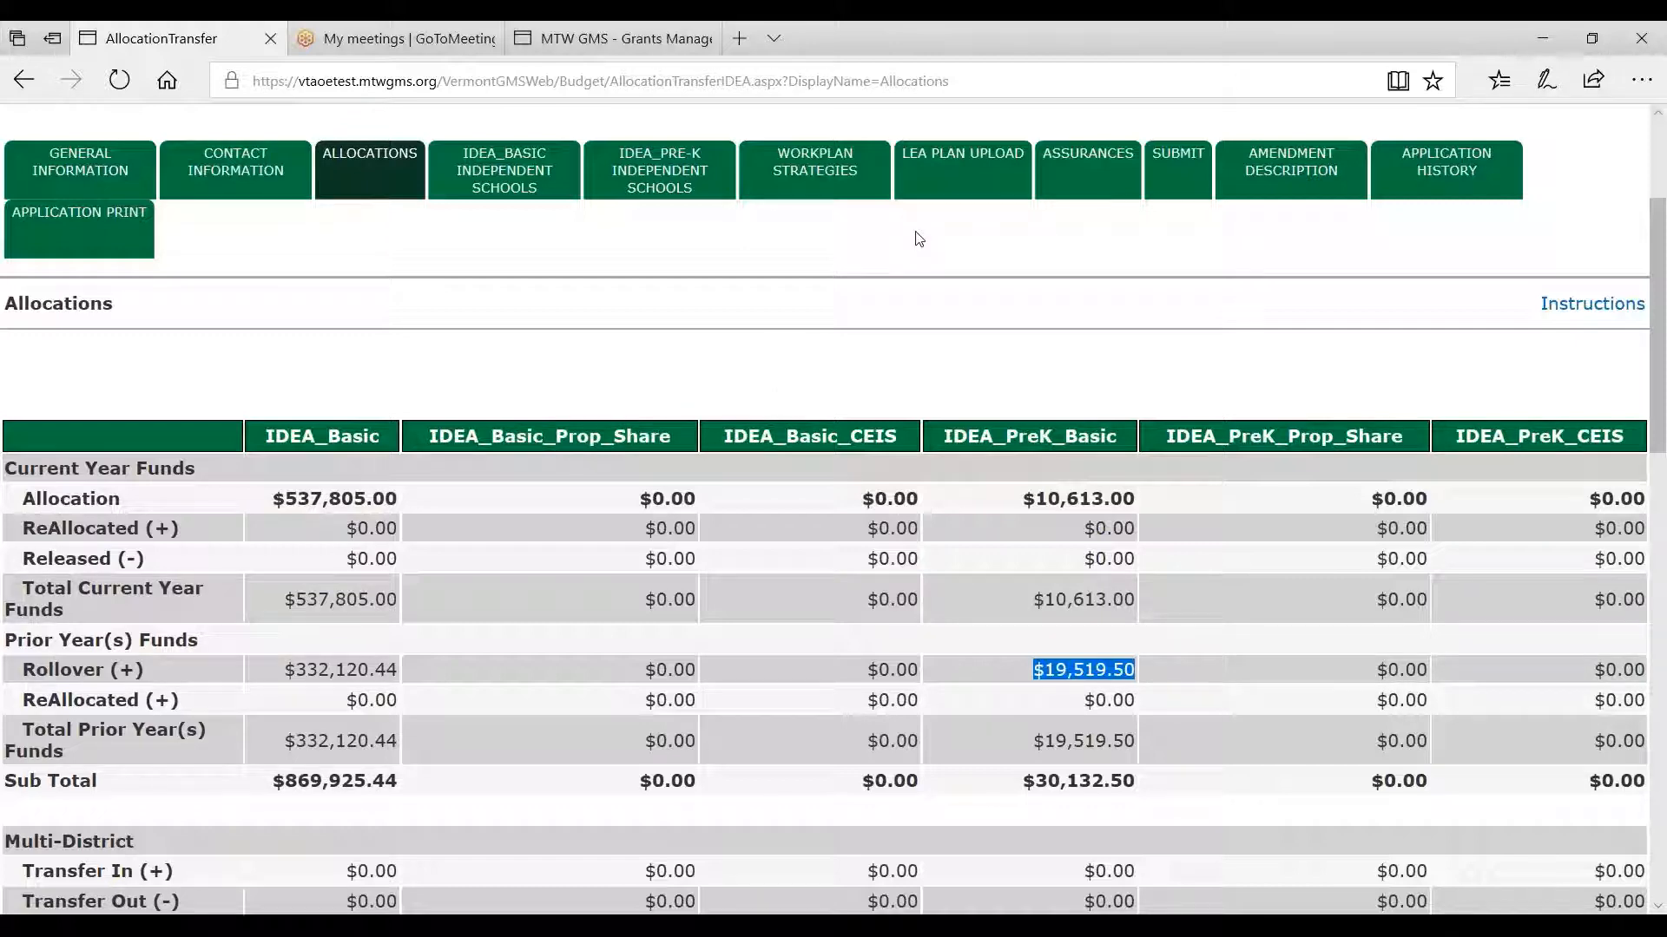
{"action": "scroll", "coordinate": [955, 567], "scroll_direction": "up", "scroll_amount": 3}
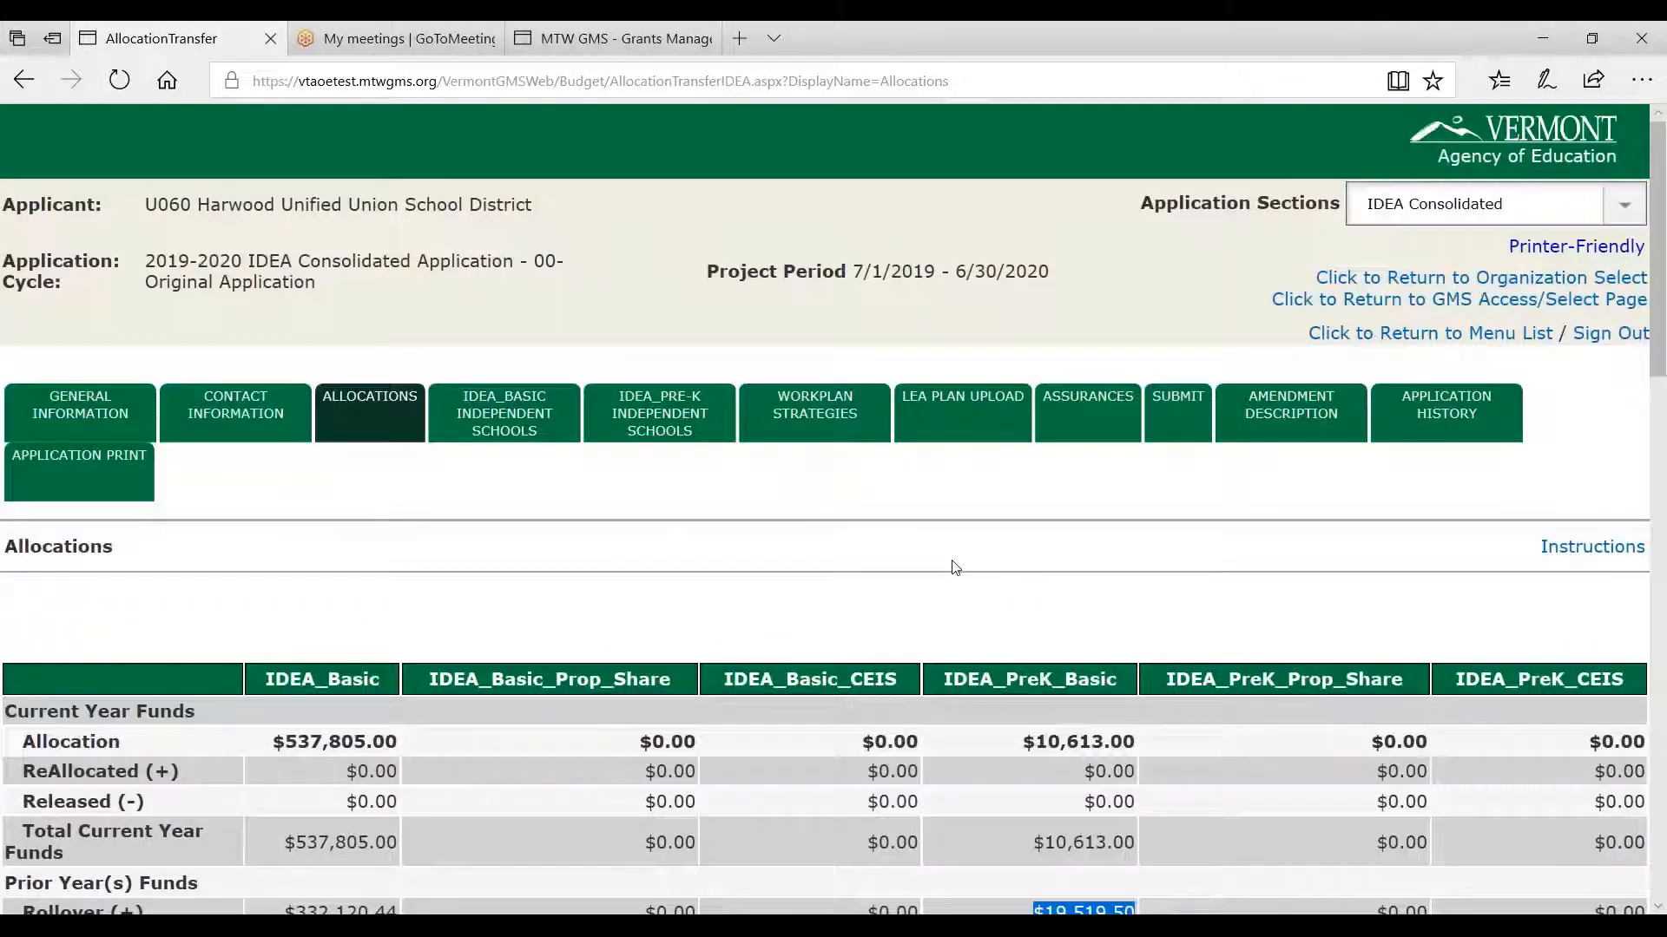
- Switch to the open Grants Management System logon page and locate the video tutorials in its training section
{"action": "left_click", "coordinate": [588, 38]}
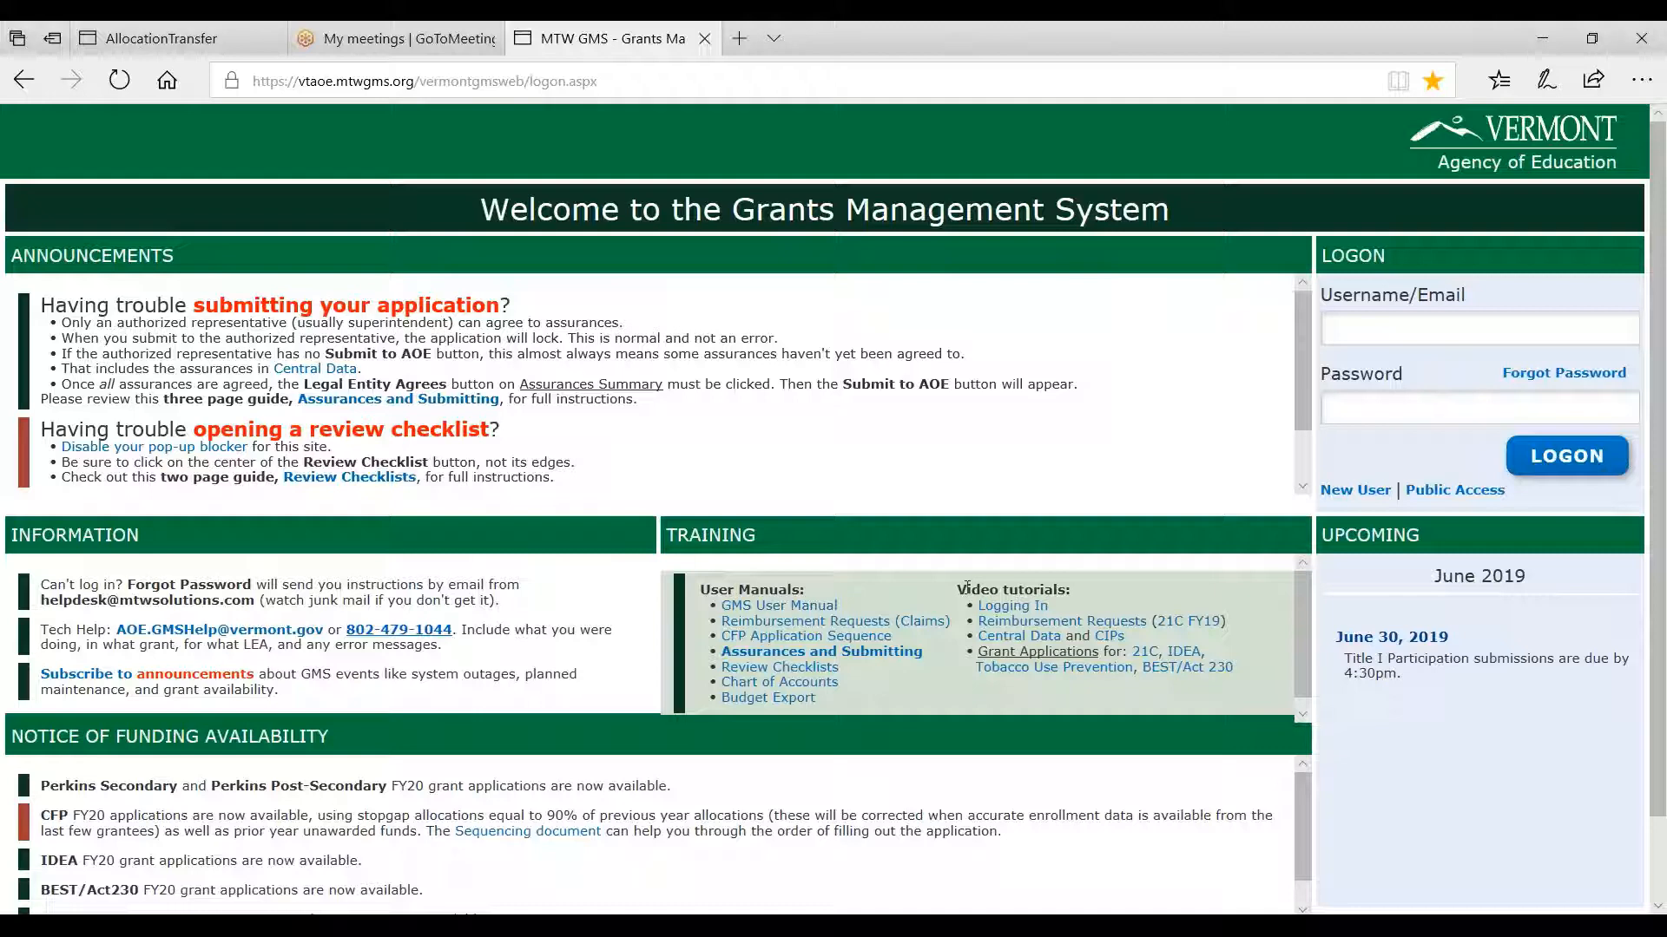
{"action": "left_click_drag", "start_coordinate": [958, 590], "coordinate": [1122, 590]}
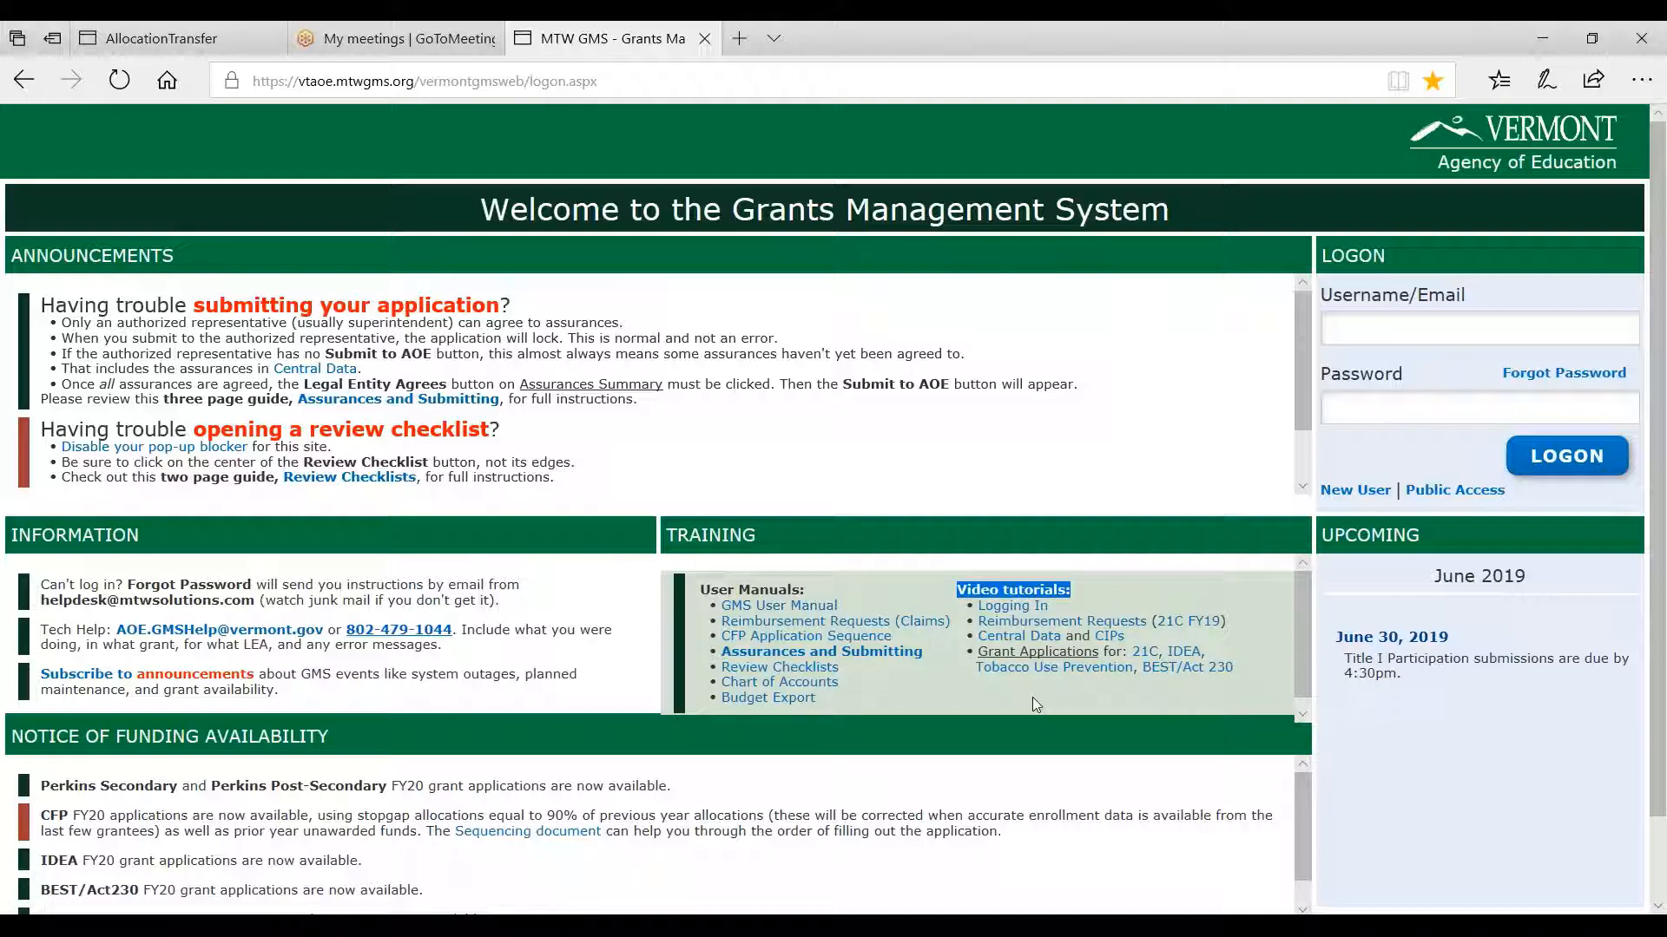
{"action": "left_click", "coordinate": [1047, 55]}
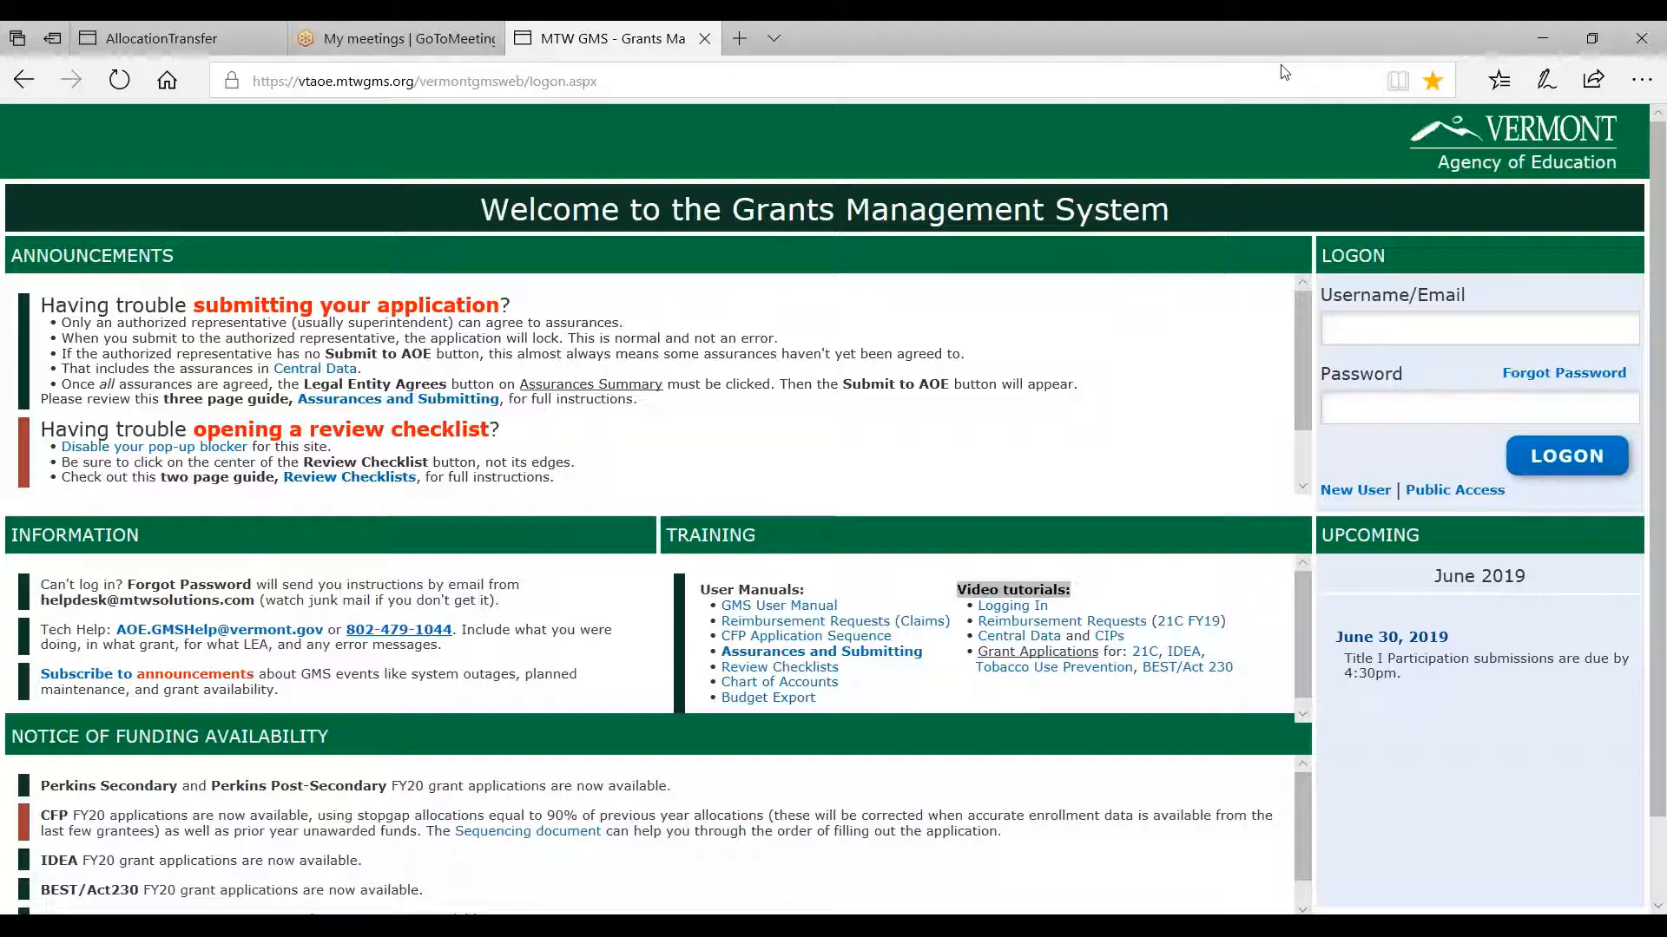